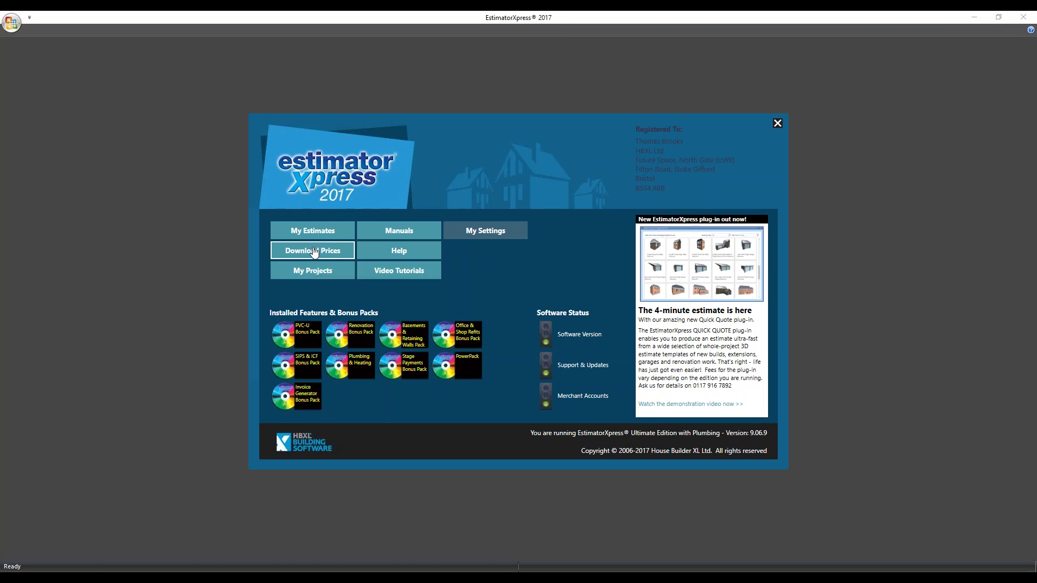
- Open the estimates list and start a new estimate from a Quick Quote standard job template
left_click(326, 236)
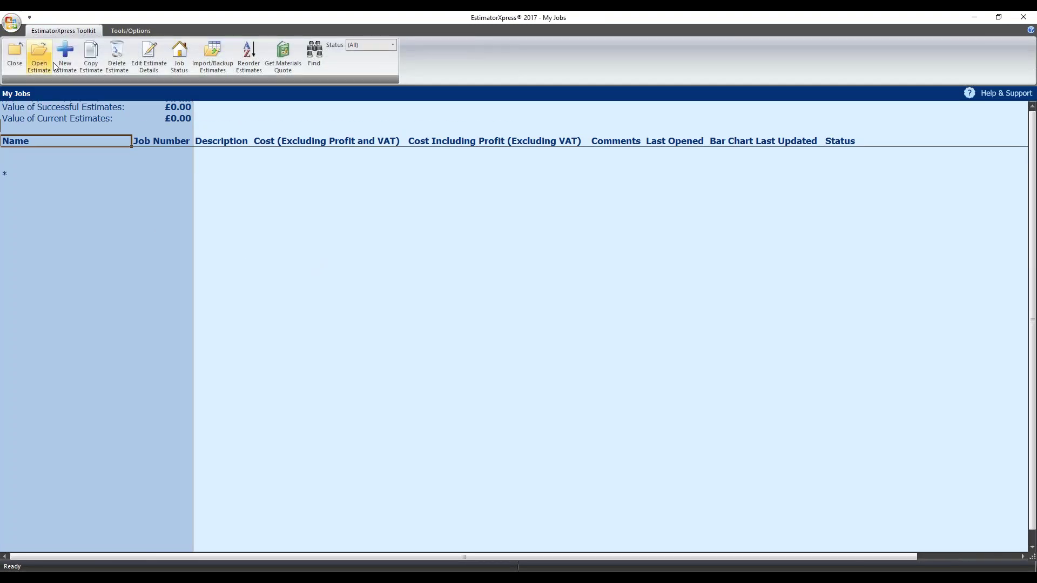
left_click(71, 59)
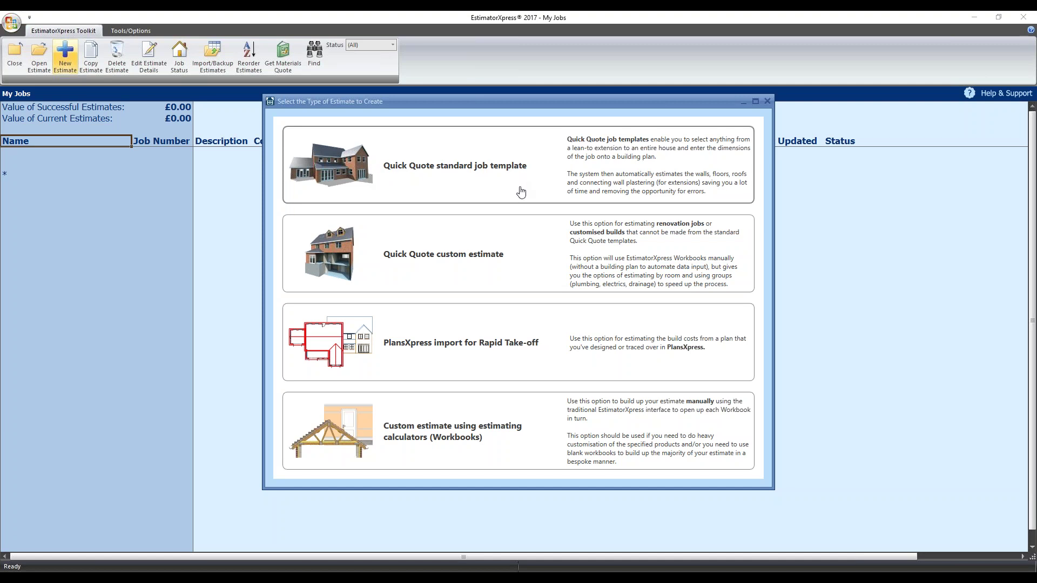
left_click(506, 170)
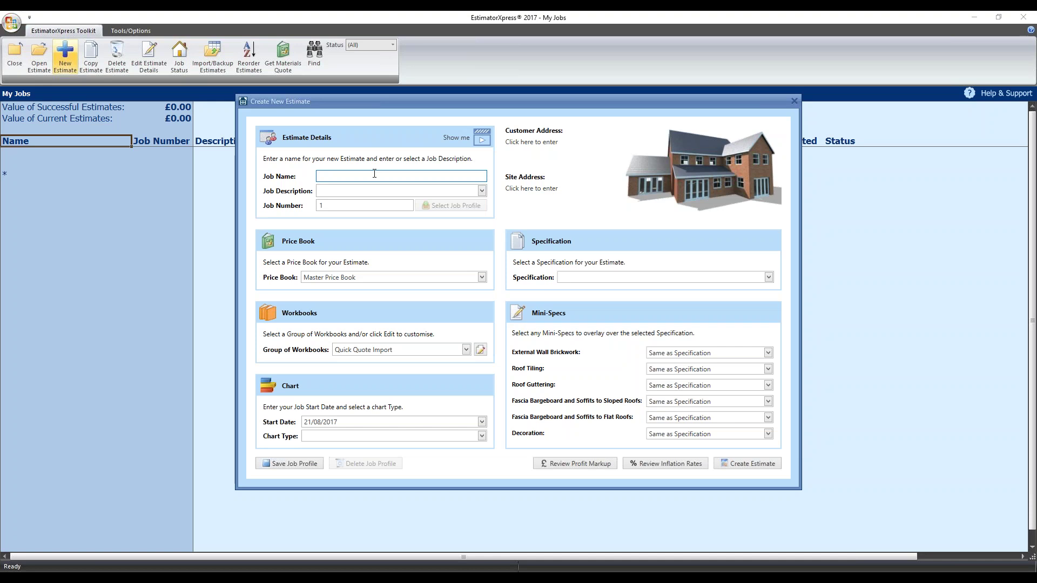
- Name the new job "Training Webinar" and enter QQ as its job description
type("Training")
type(" Wen")
type("binar")
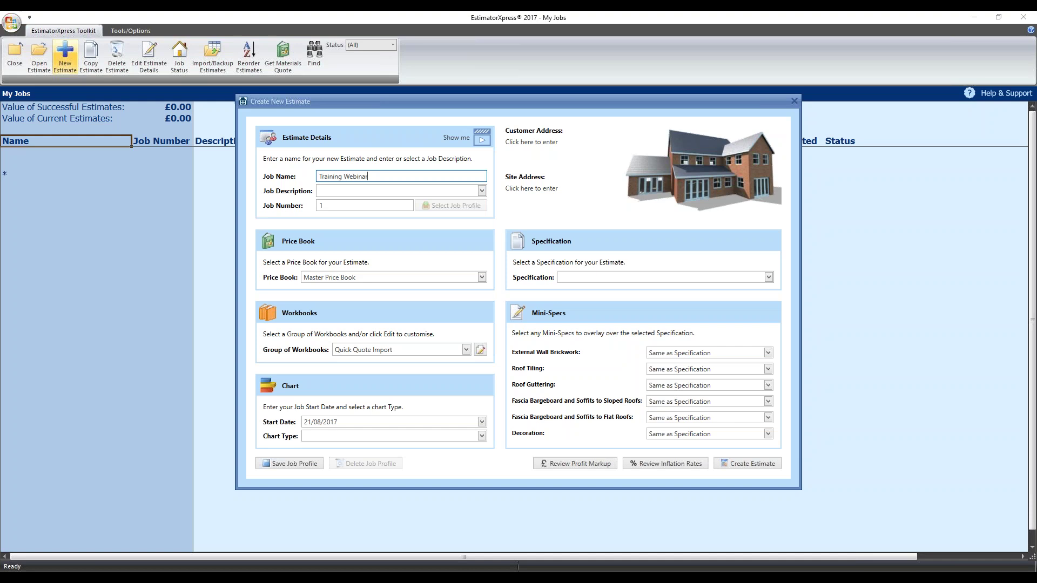
left_click(318, 191)
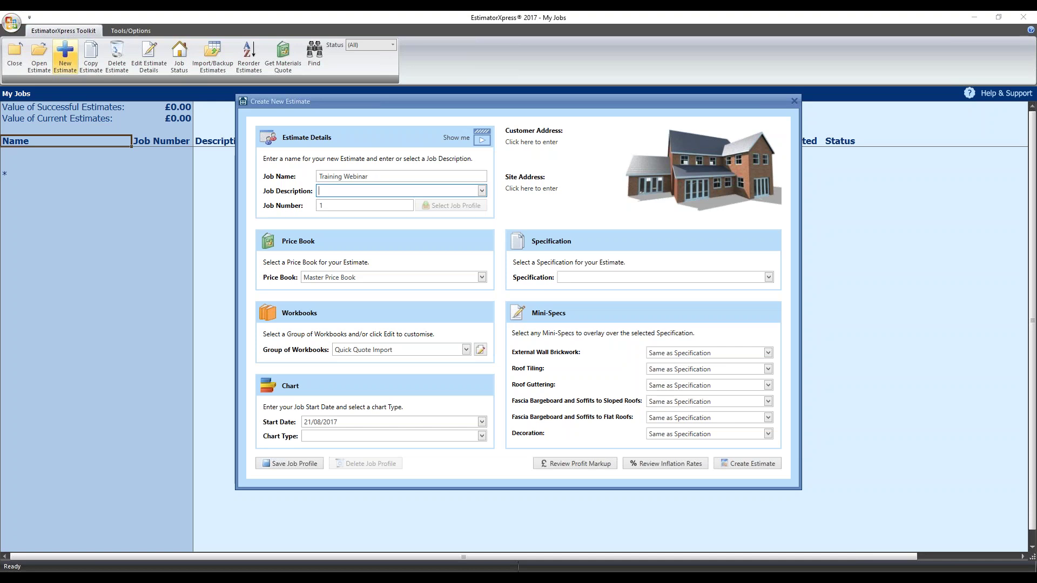
type("QQ")
- Set the chart's start date to 28/08/2017 and its chart type to Small Extension
mouse_move(441, 214)
mouse_move(382, 222)
mouse_move(438, 350)
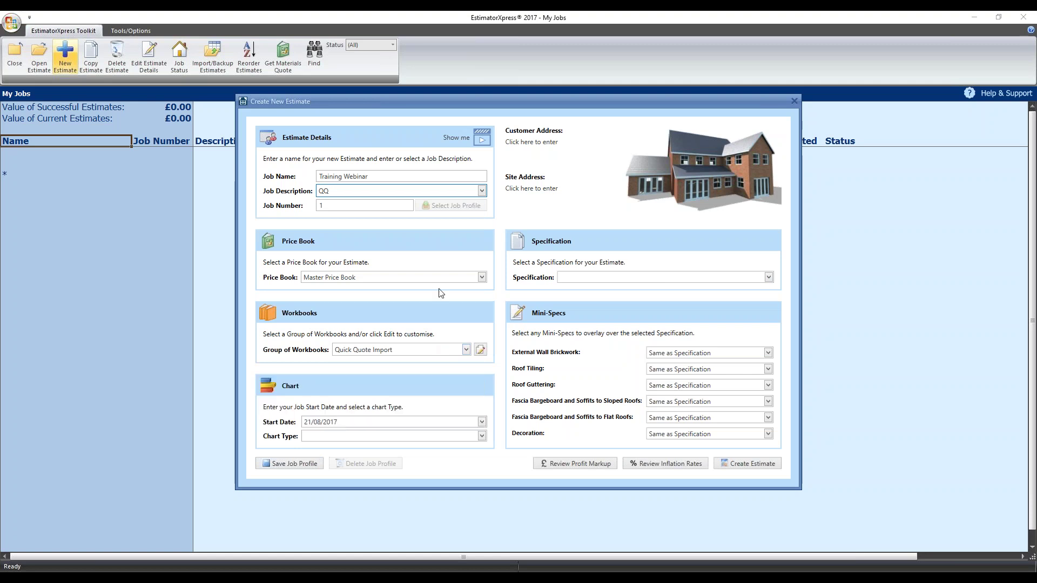
mouse_move(483, 149)
mouse_move(420, 278)
left_click(483, 423)
left_click(317, 507)
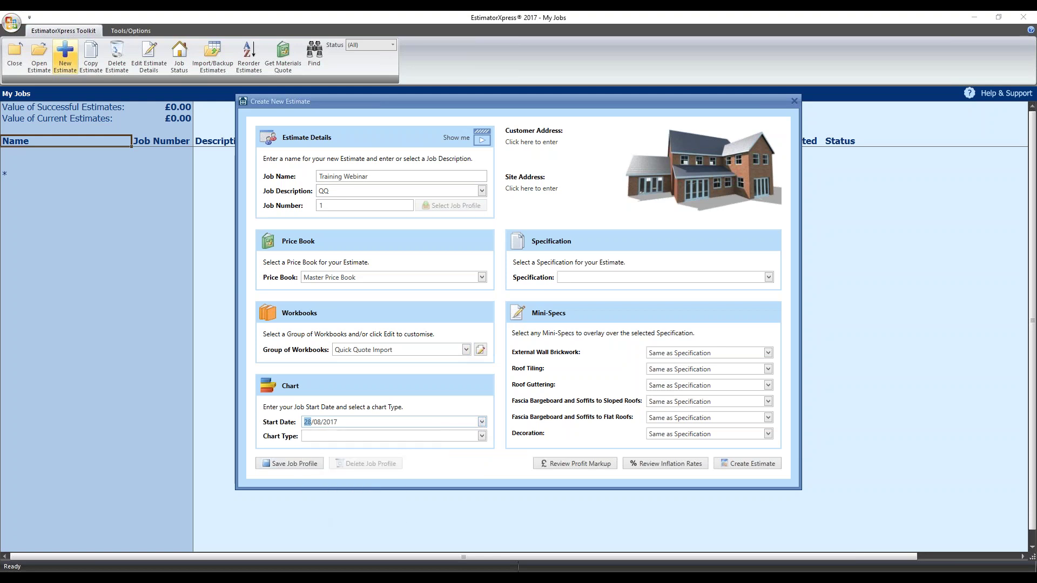
left_click(481, 439)
left_click(482, 440)
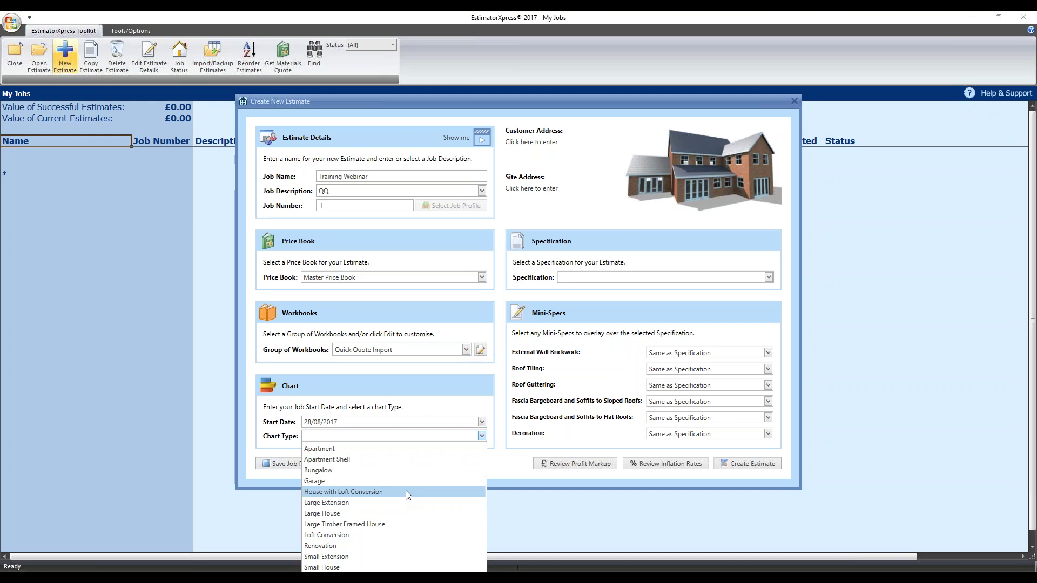
left_click(364, 557)
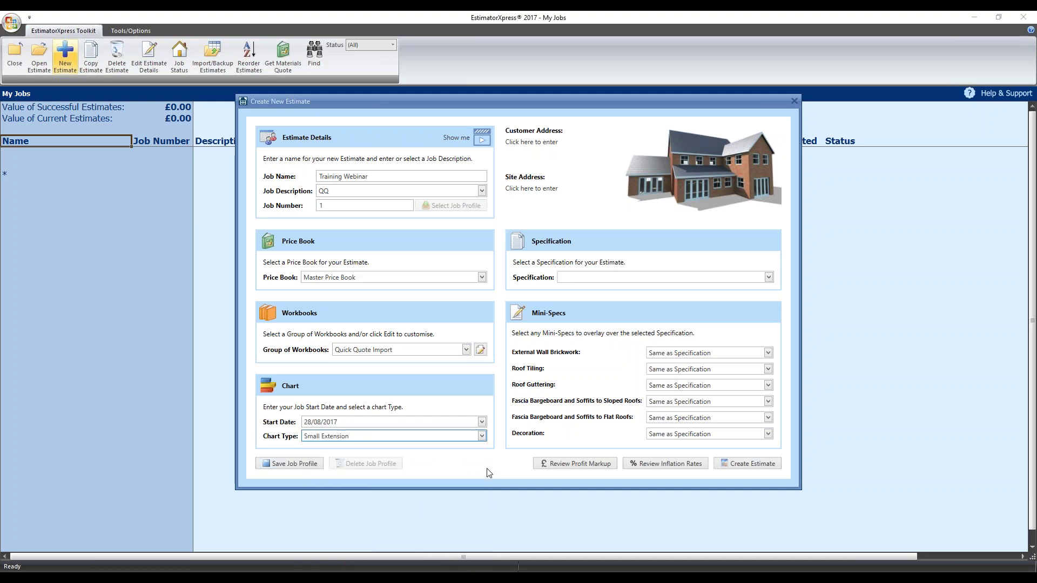
- Assign the Extension Specification and set the external wall brickwork mini-spec to 80p Facing Brick for Extension or Renovation
left_click(769, 279)
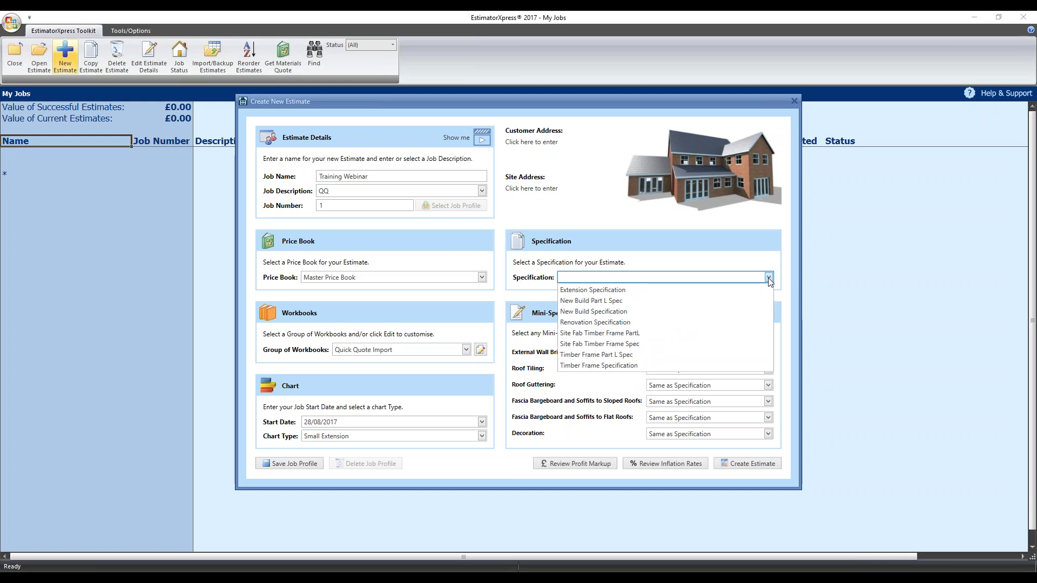
left_click(740, 290)
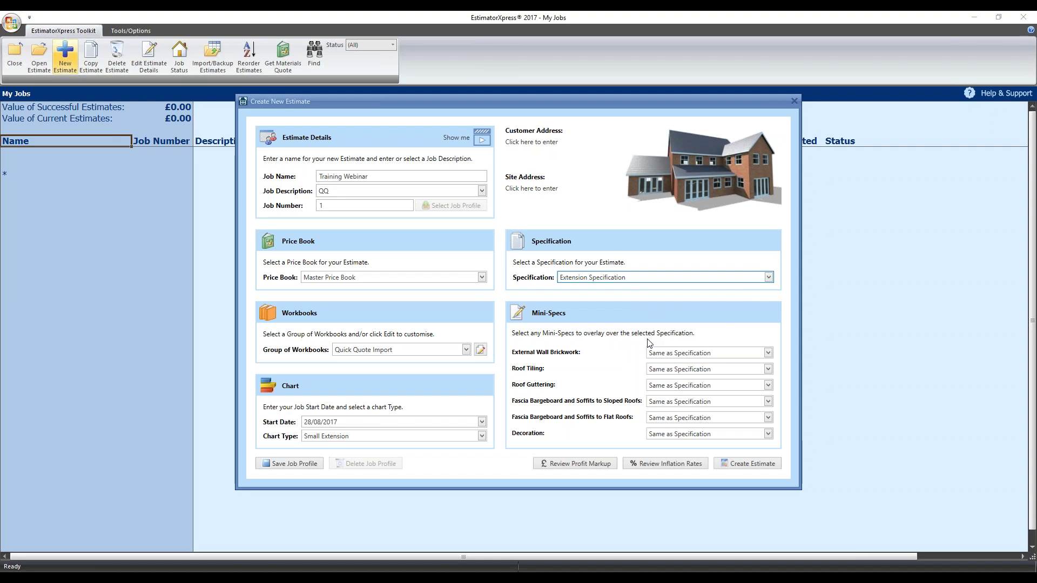
left_click(695, 354)
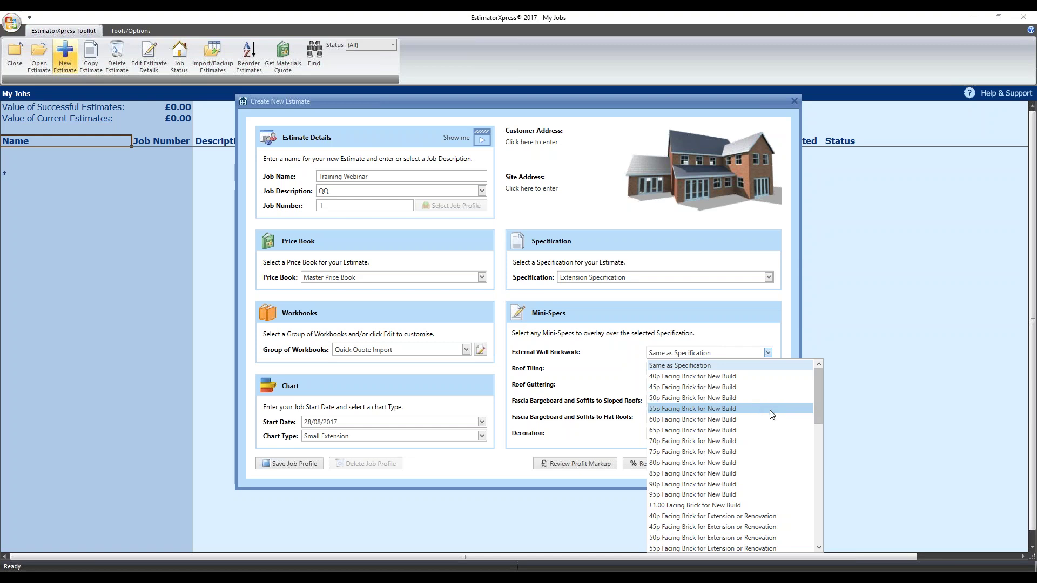
scroll(756, 475, "down", 3)
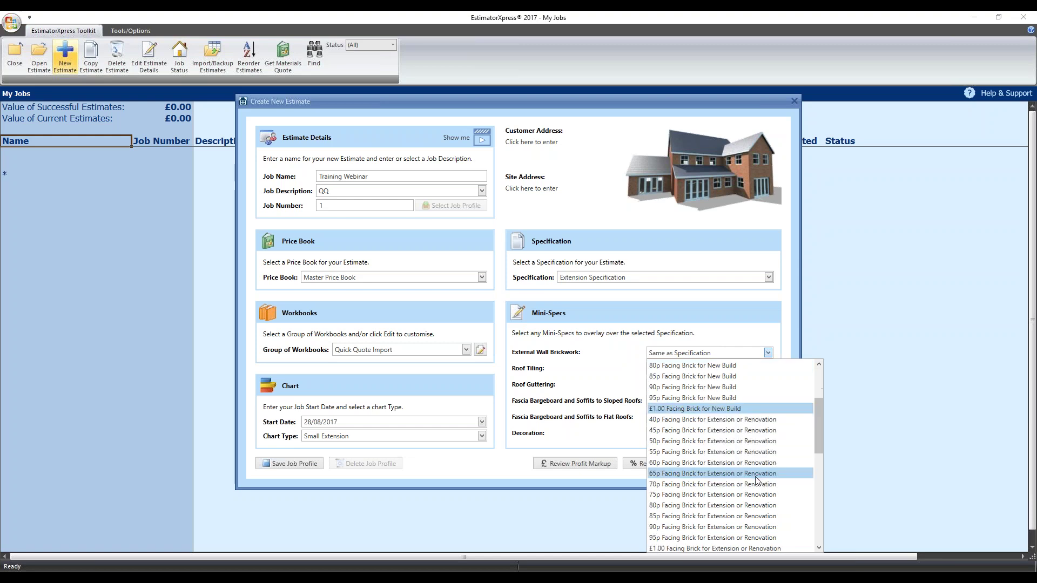
left_click(726, 506)
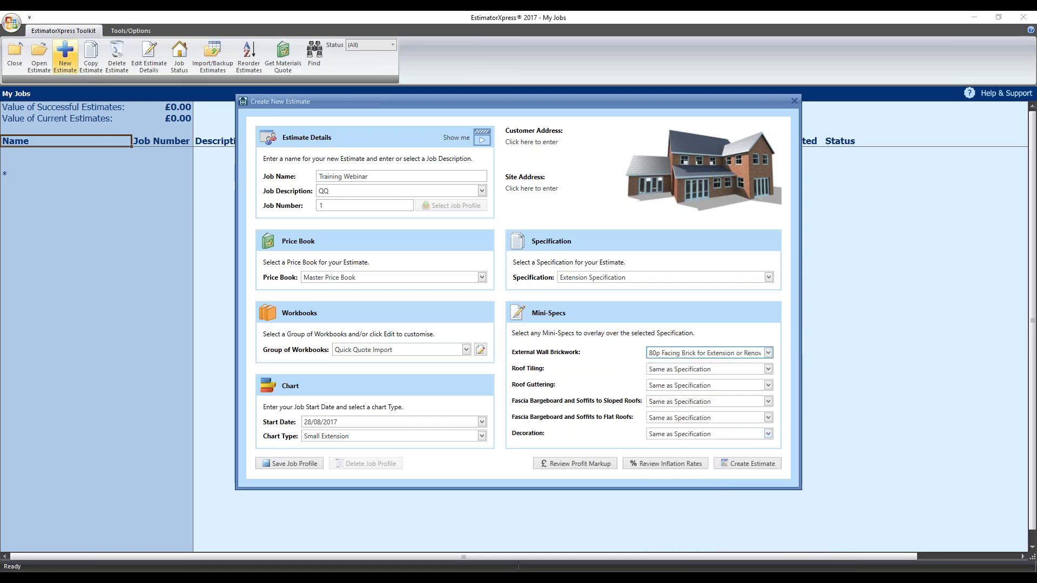
- Set the roof tiling mini-spec to Pantile for Extension or Renovation and check the decoration options, keeping Same as Specification
left_click(707, 370)
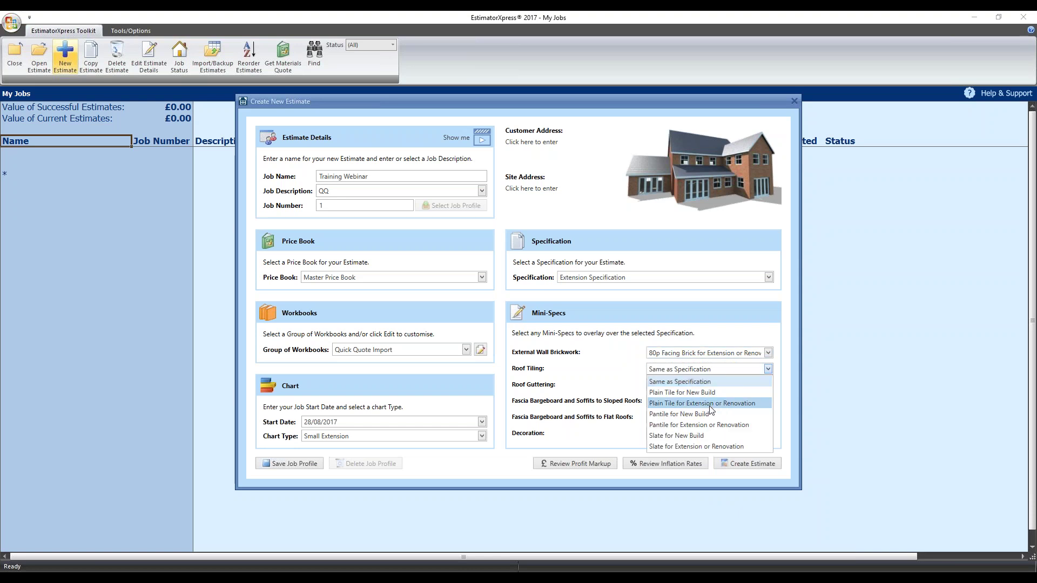
left_click(711, 425)
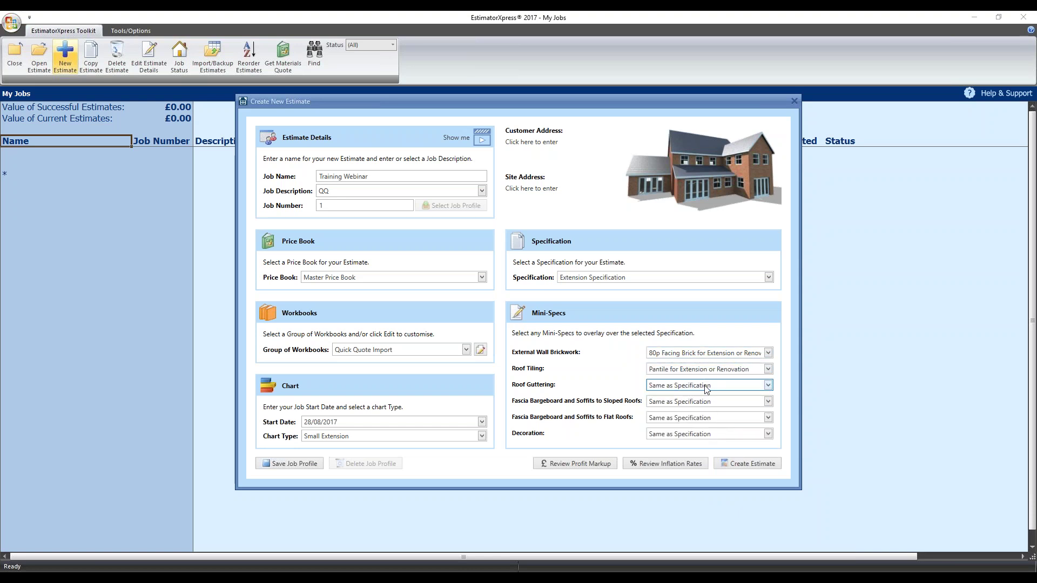
left_click(711, 435)
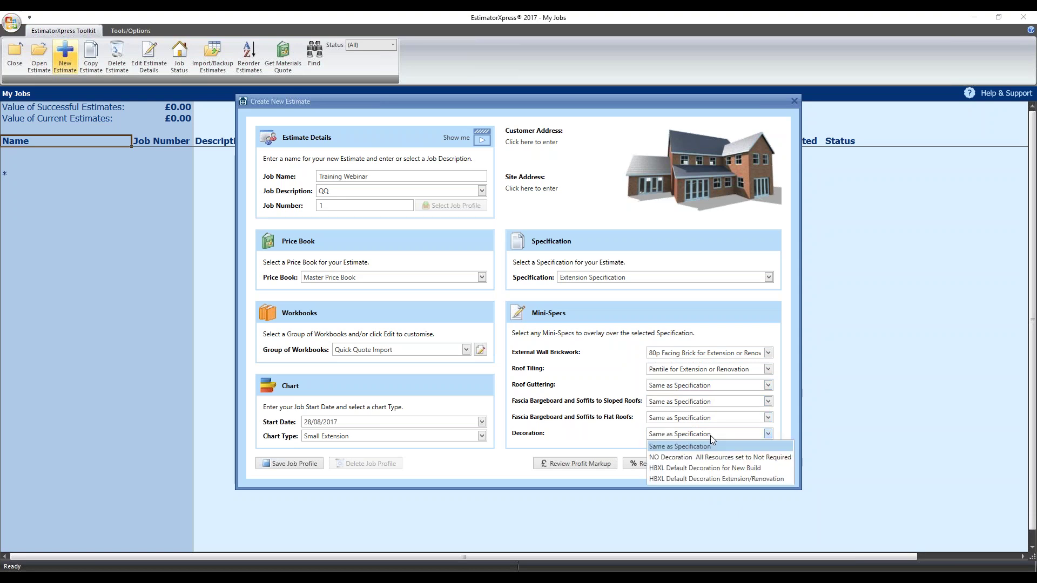
left_click(598, 437)
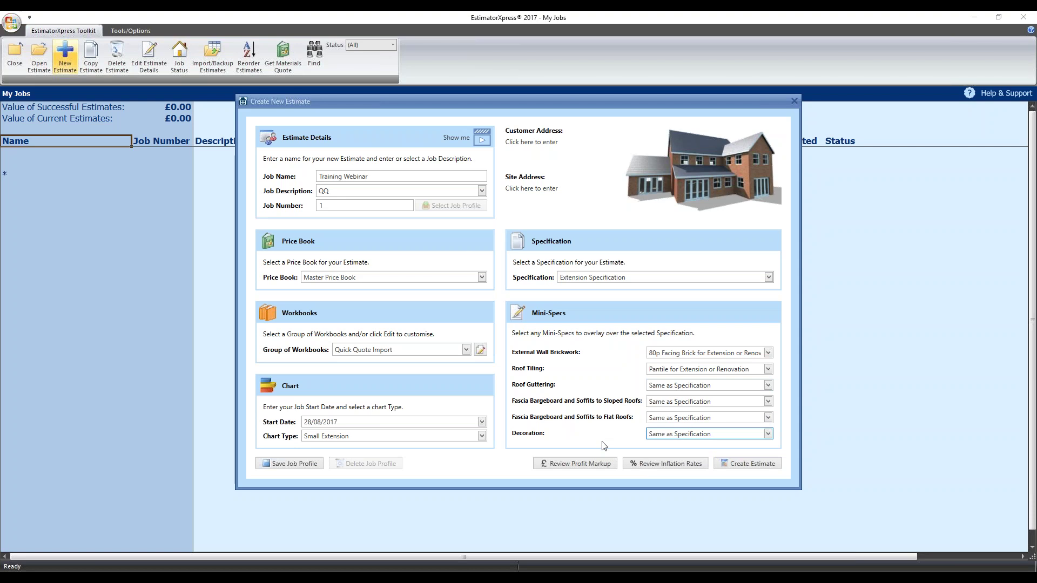
- Review the job's profit markups and inflation rates without changing them, and create the estimate
left_click(598, 465)
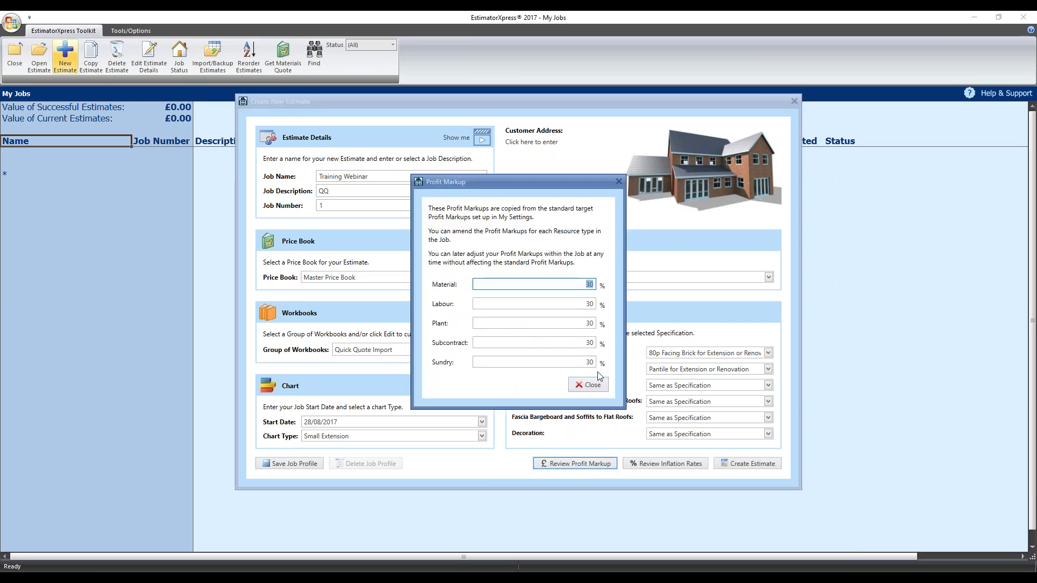
left_click(593, 391)
left_click(657, 465)
left_click(594, 403)
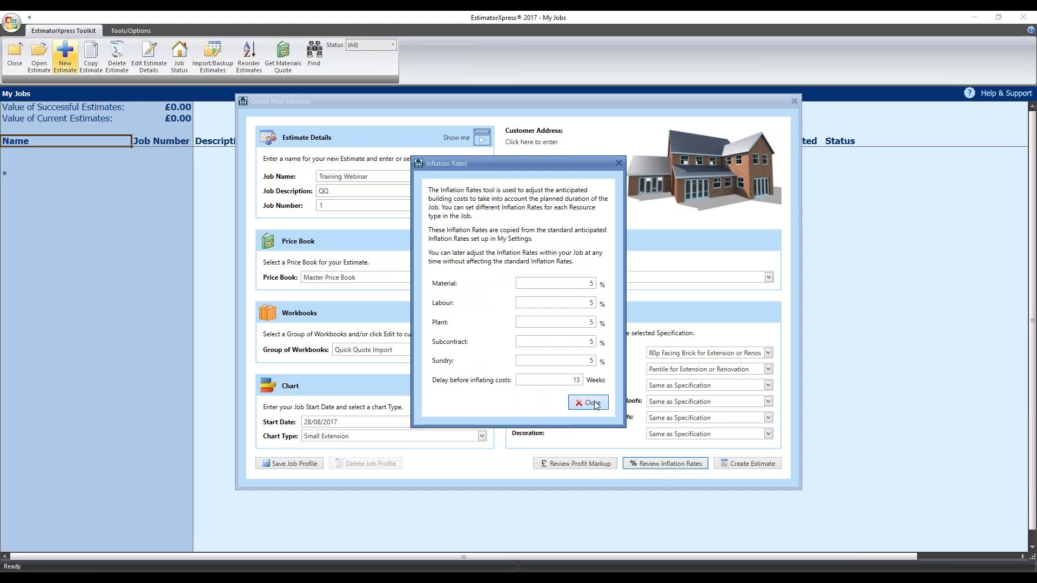
left_click(752, 465)
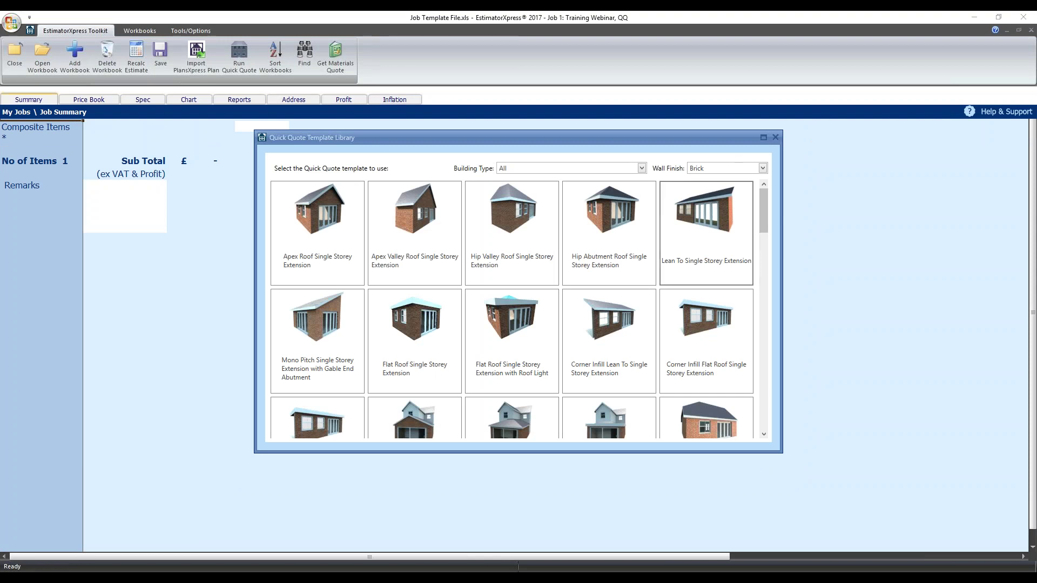
- Filter the Quick Quote templates to the building type Extension (attaches to existing building)
left_click(642, 168)
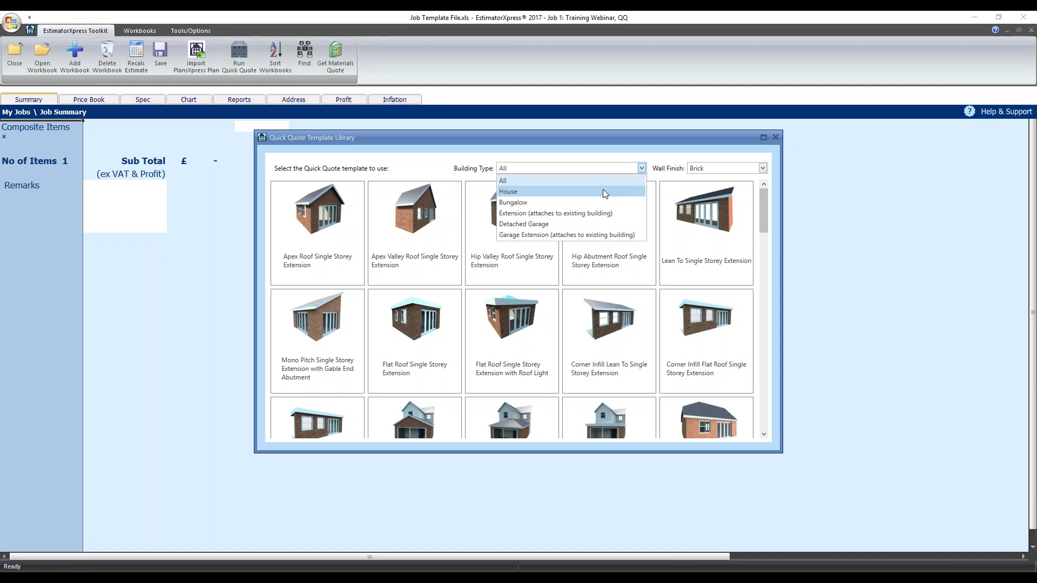
left_click(552, 214)
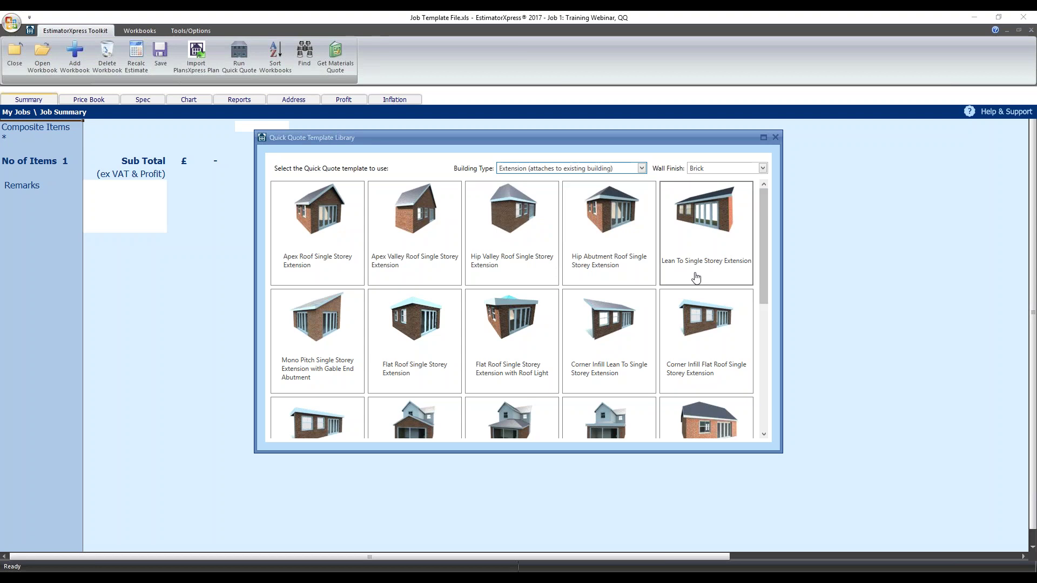
- Preview the extension templates with the Render and Stone wall finishes, and set the wall finish back to Brick
left_click(762, 166)
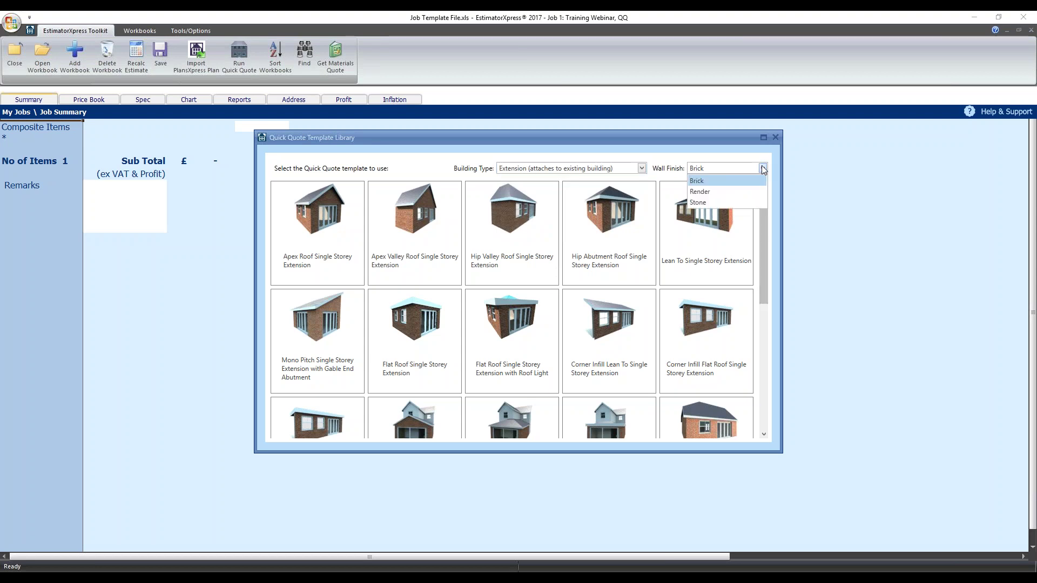
left_click(704, 192)
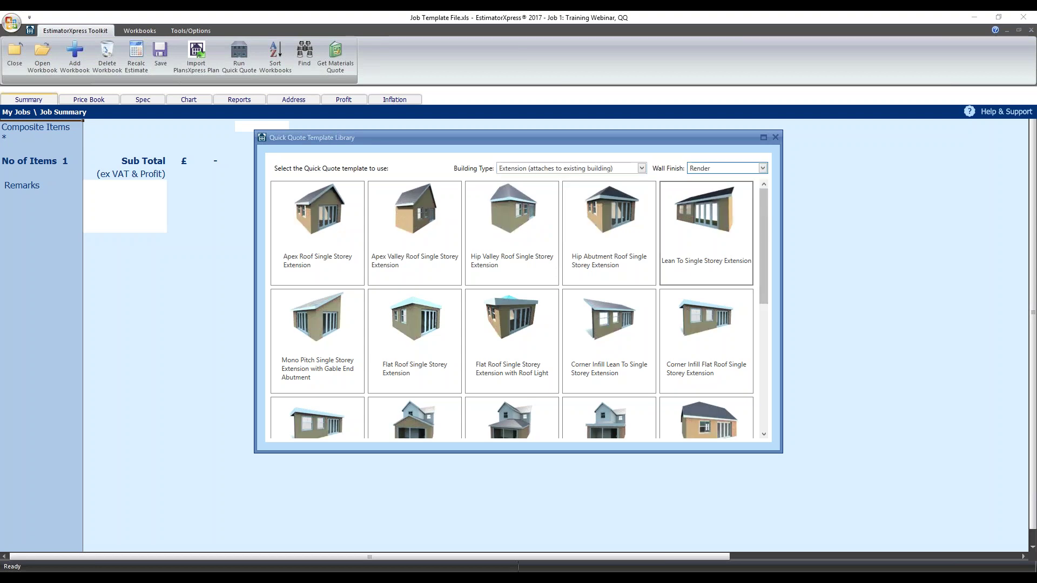
left_click(763, 168)
left_click(741, 178)
left_click(765, 169)
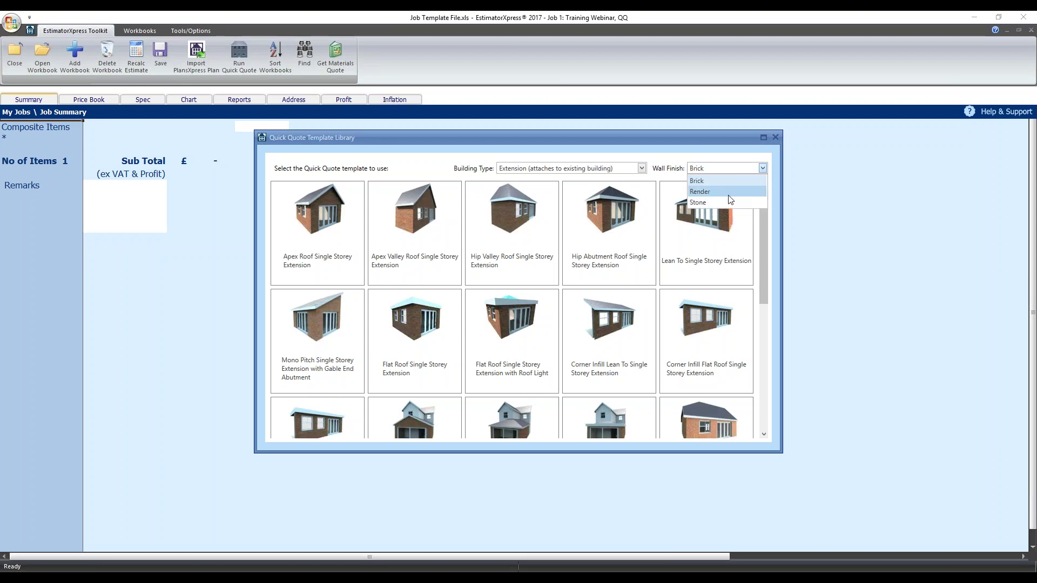
left_click(727, 198)
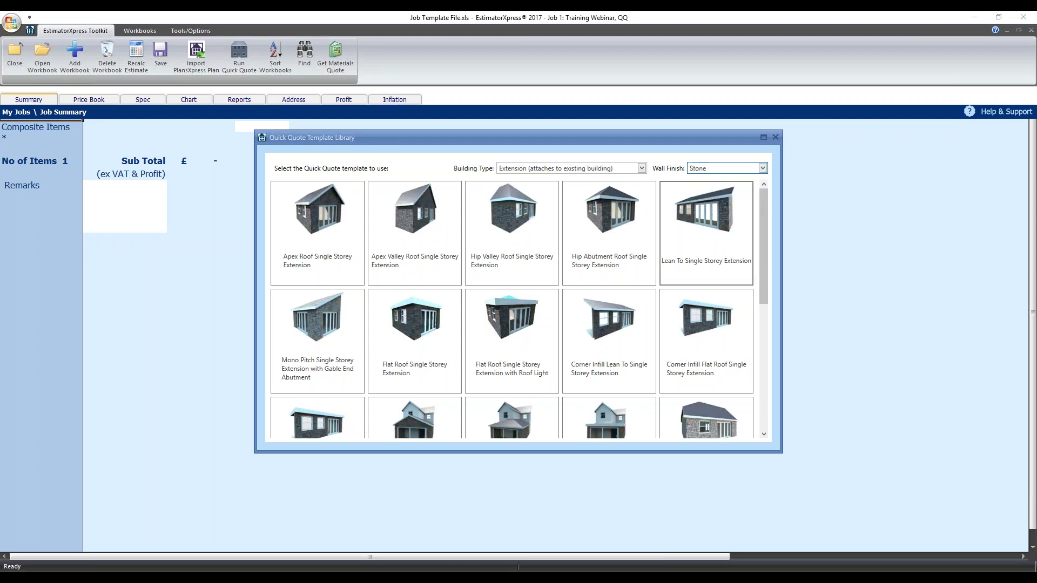
left_click(763, 169)
left_click(725, 182)
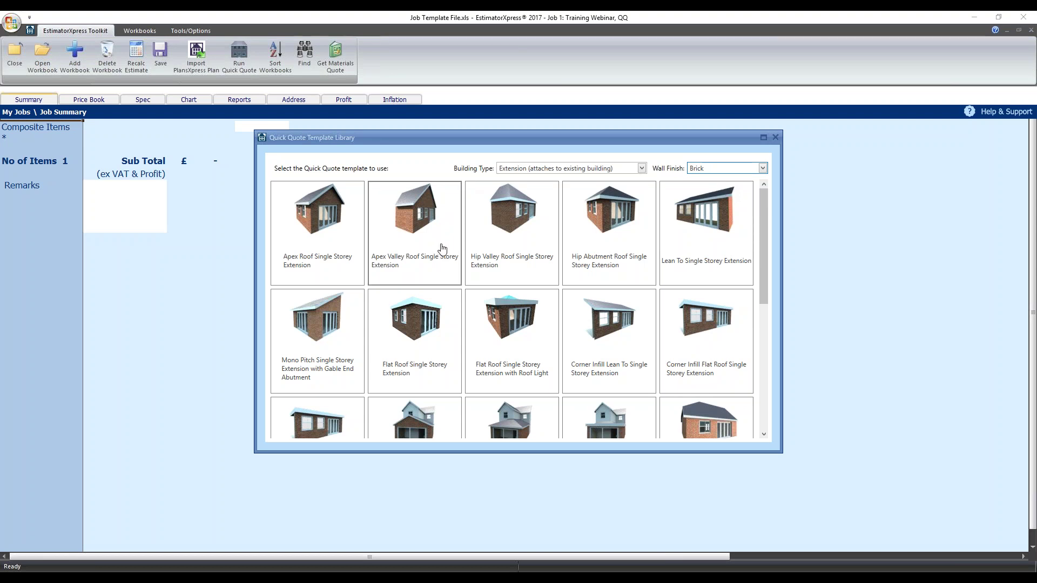
- Browse the brick extension templates and choose Corner Hip & Lean to Roof Single Storey Extension
scroll(545, 253, "down", 2)
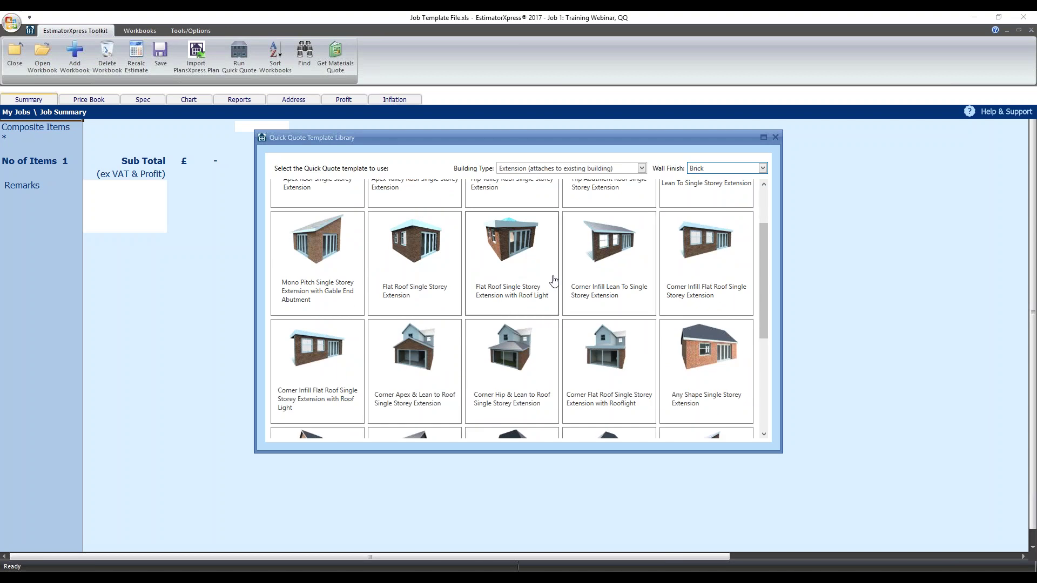
scroll(554, 280, "down", 5)
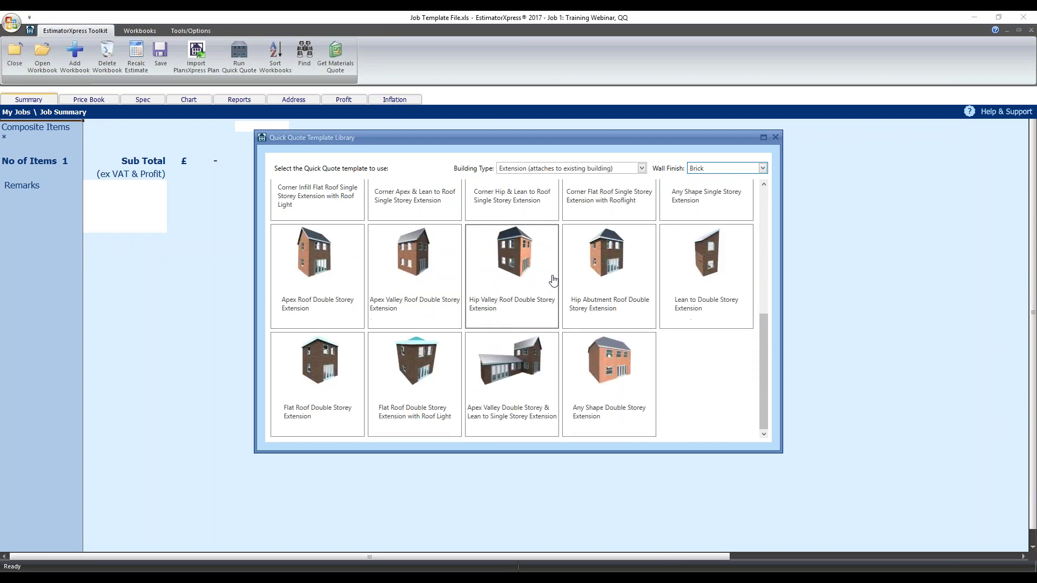
scroll(553, 279, "up", 3)
scroll(553, 280, "up", 1)
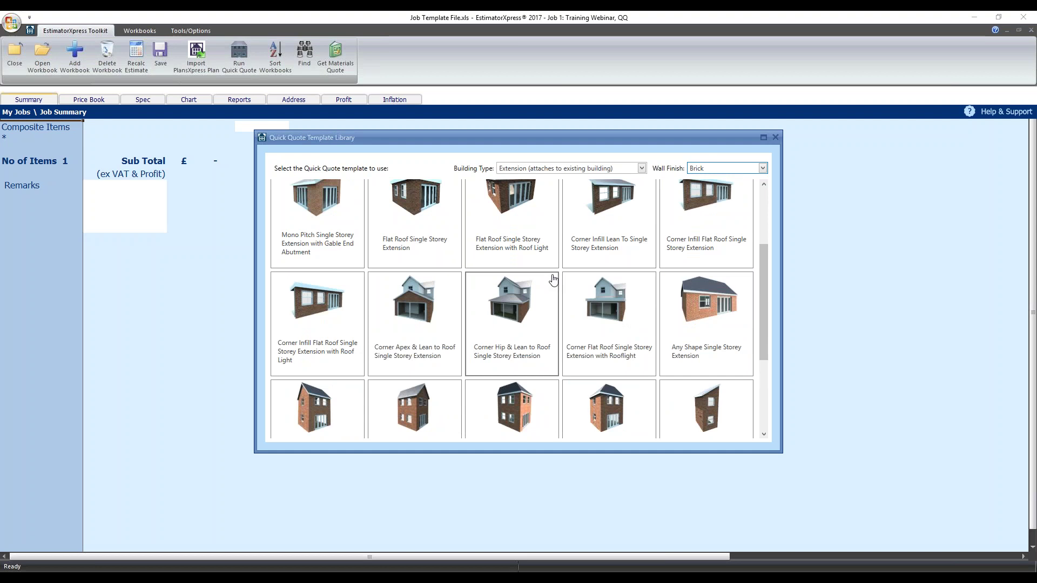
left_click(518, 327)
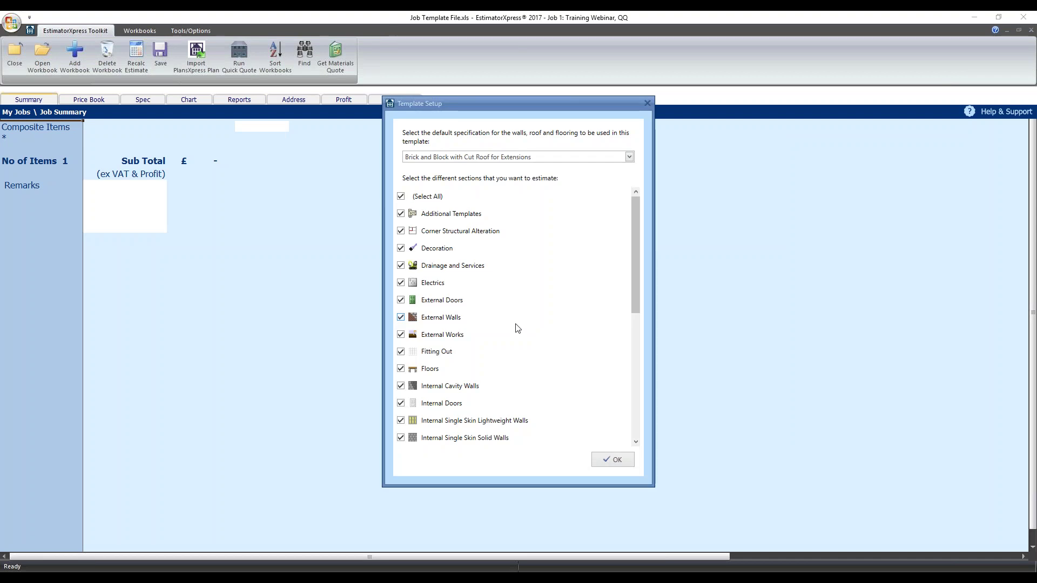
- Keep the specification Brick and Block with Cut Roof for Extensions, exclude Removal of Existing Slab from the estimated sections, and confirm the template setup
left_click(628, 157)
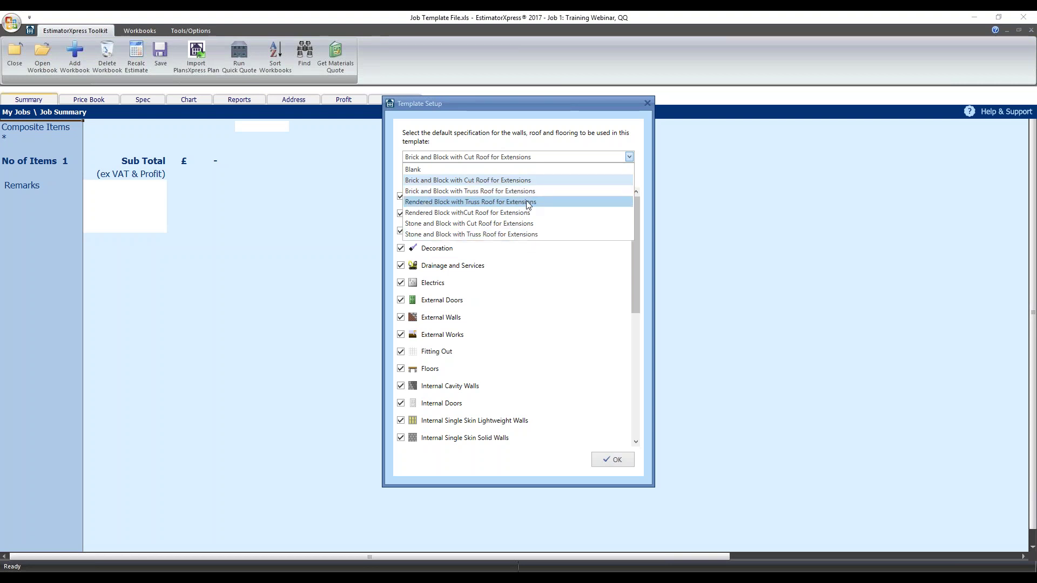
left_click(516, 182)
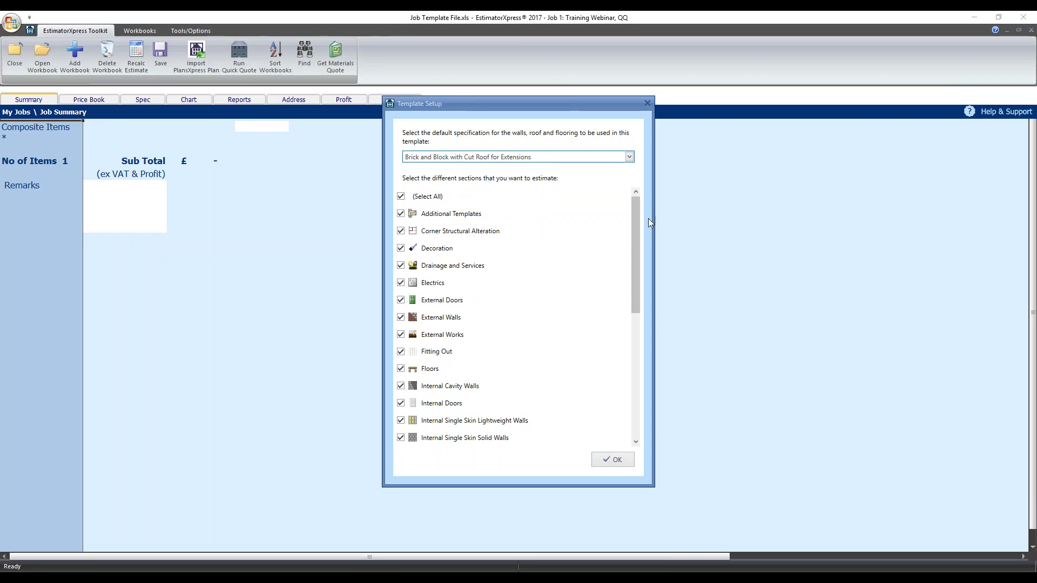
mouse_move(634, 219)
left_mouse_down()
mouse_move(628, 383)
mouse_move(633, 219)
left_mouse_up()
left_click_drag(641, 223, 640, 317)
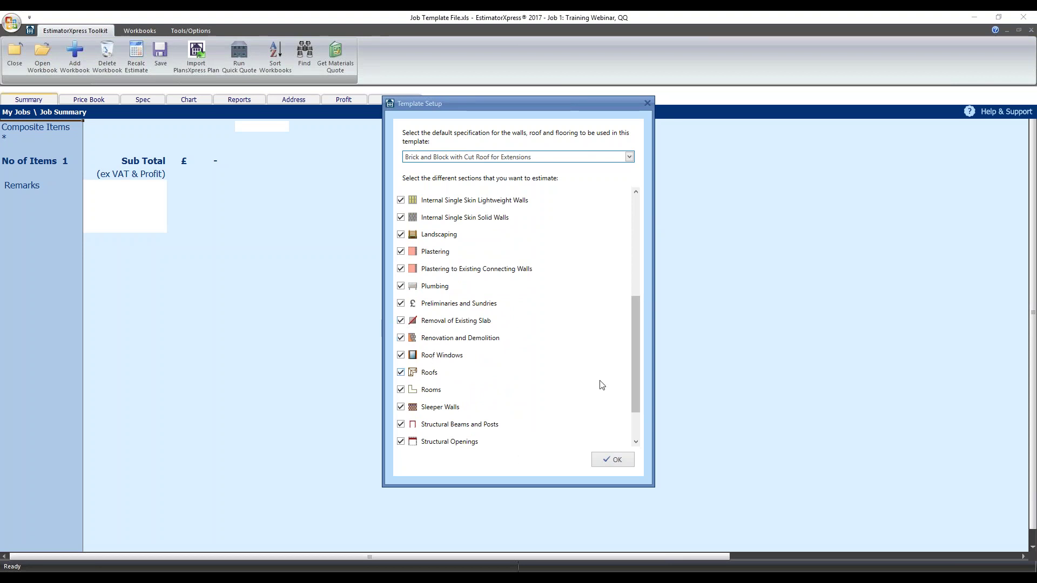
left_click(401, 321)
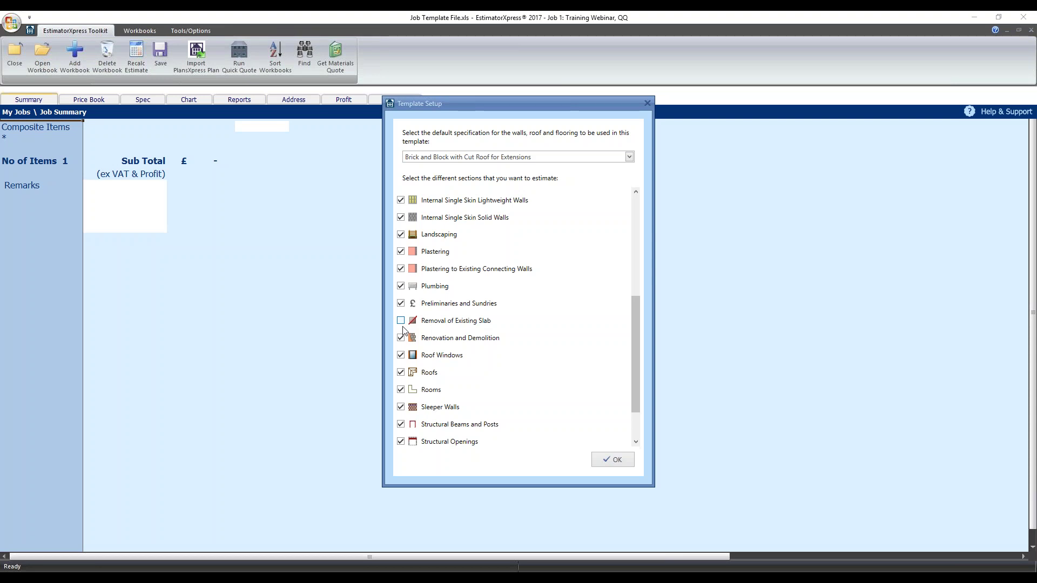
left_click_drag(635, 395, 637, 434)
left_click(612, 459)
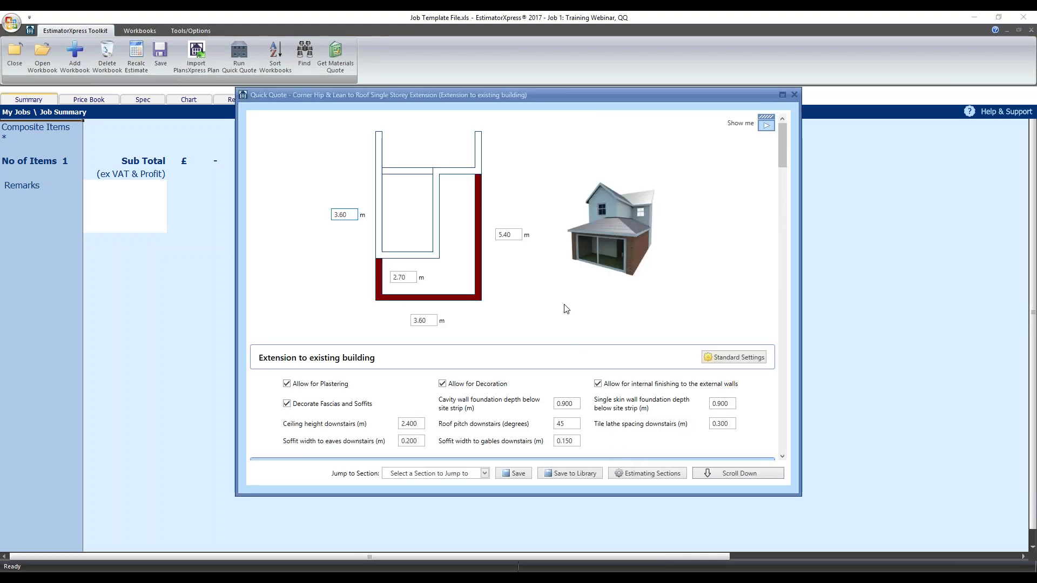
- Set the extension's long outer side wall to 6 m and the width of the existing building's projection to 3 m on the plan
left_click(519, 236)
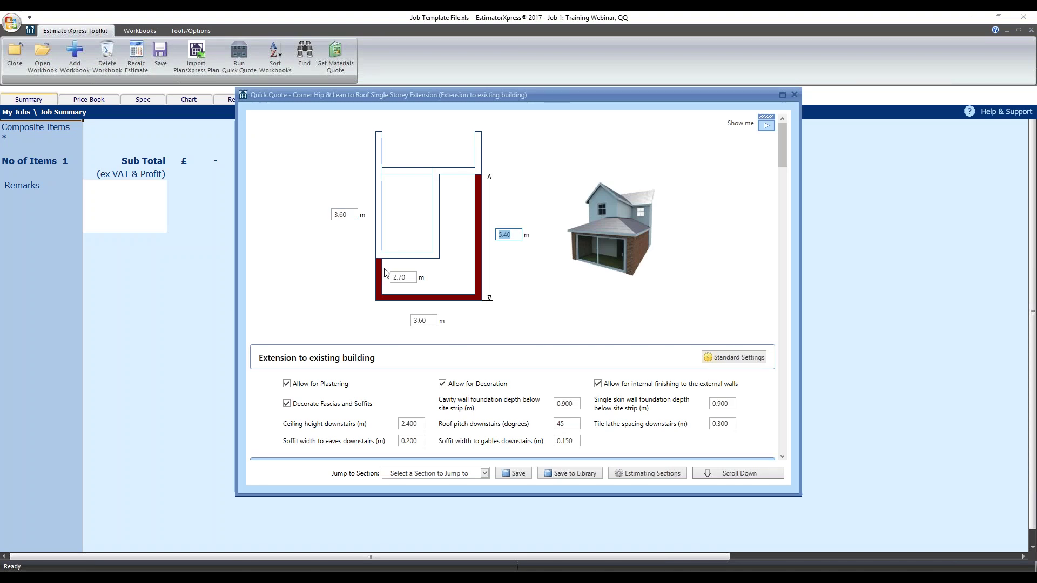
left_click(515, 234)
key("BackSpace")
key("BackSpace")
key("BackSpace")
type("6")
key("Tab")
type("3")
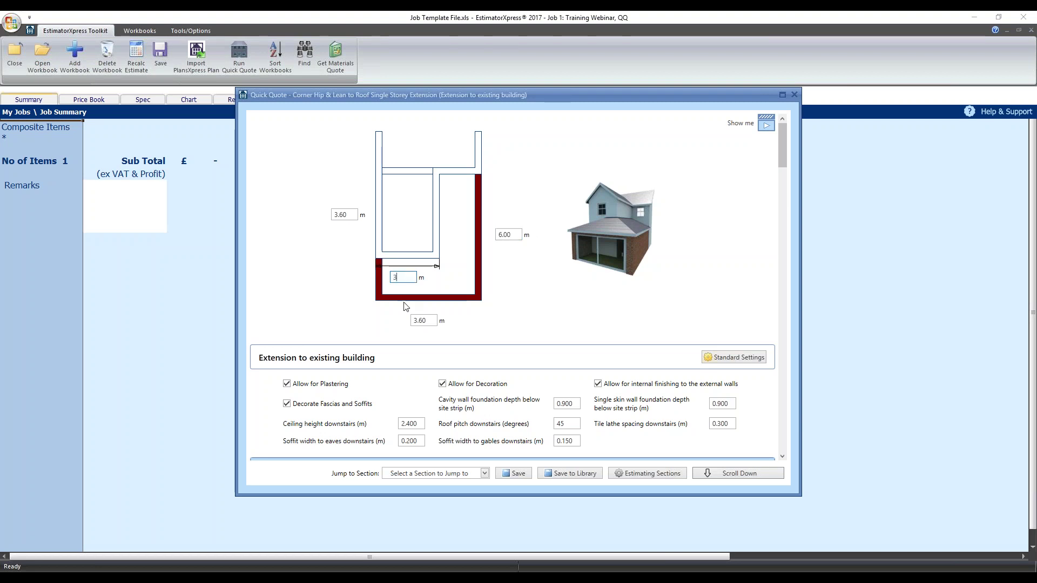
- Set the extension's overall width to 5 m and the side length of the existing projection to 3 m
left_click(427, 320)
type("5")
left_click(534, 337)
left_click(343, 215)
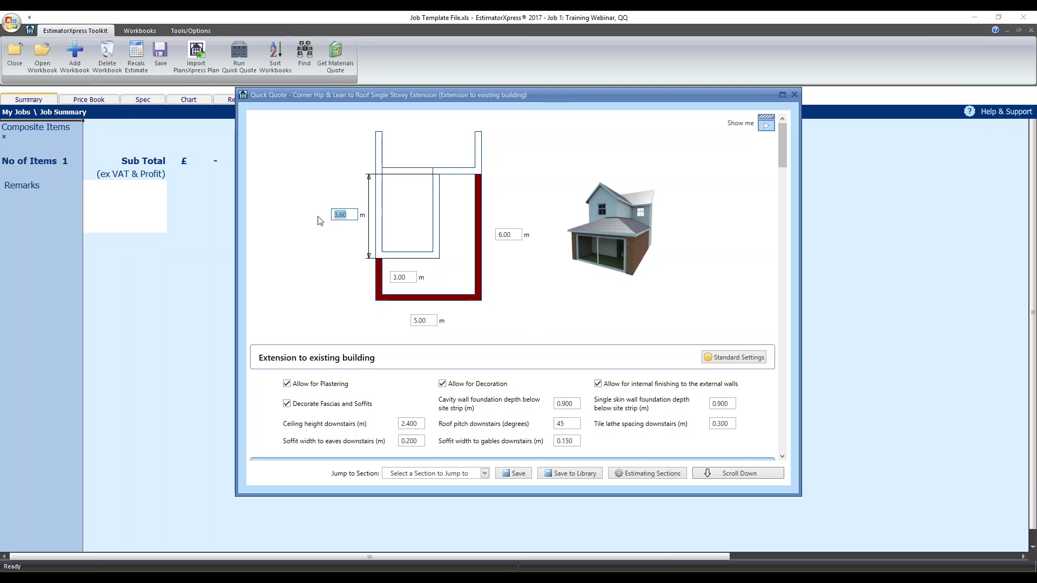
type("3")
left_click(569, 324)
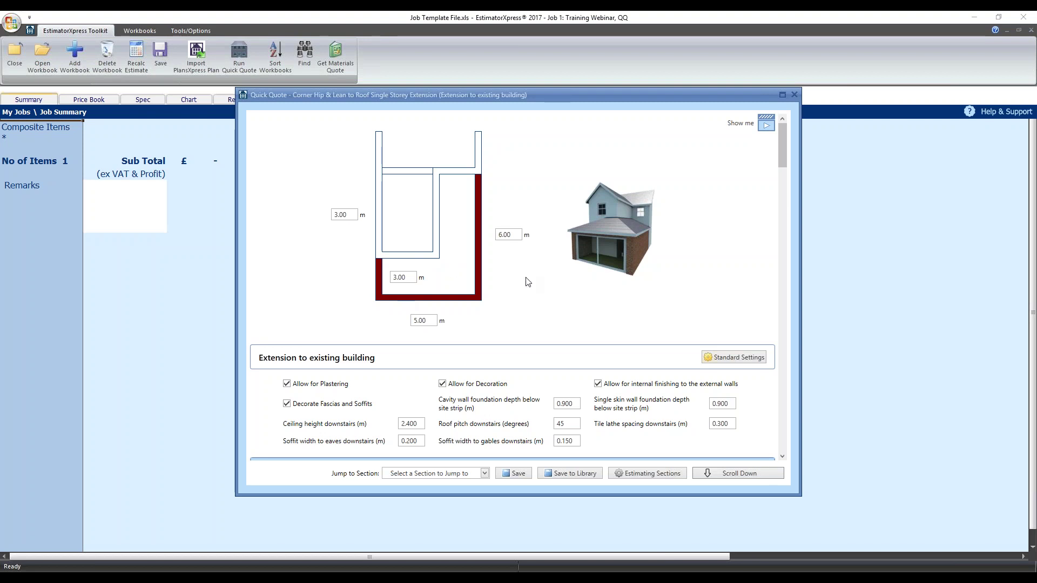
- Check the ceiling height and cavity wall foundation depth, and set the downstairs roof pitch to 25 degrees
scroll(525, 300, "down", 2)
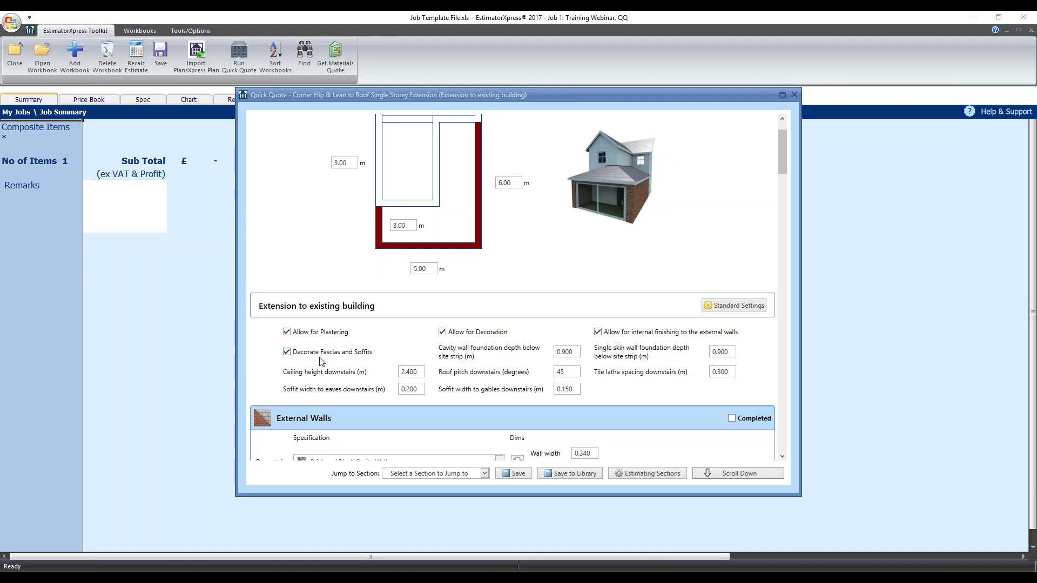
mouse_move(444, 335)
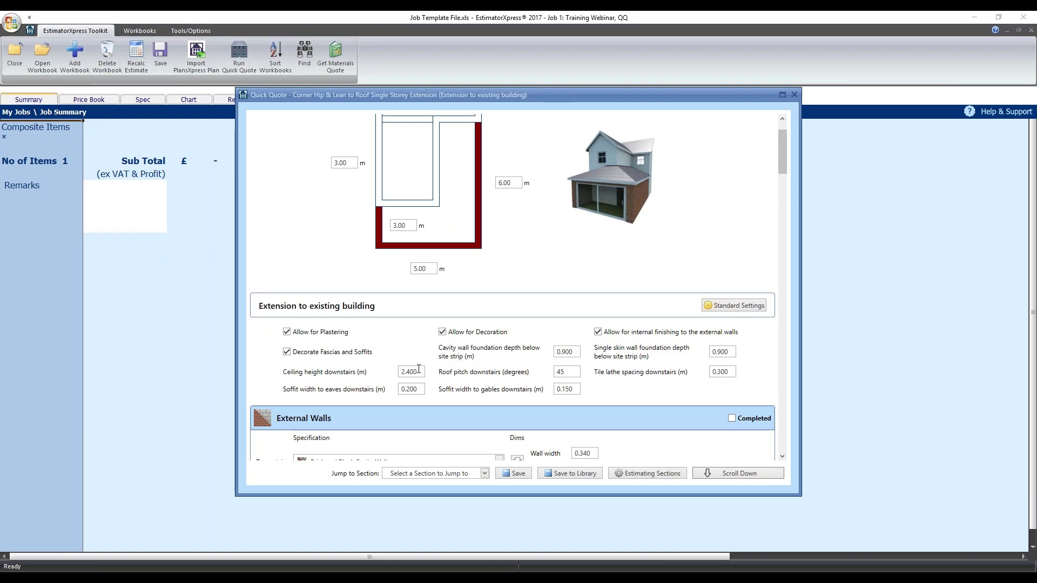
left_click(418, 371)
left_click(418, 372)
key("Tab")
left_click(573, 351)
left_click(573, 352)
key("Tab")
type("25")
left_click(635, 399)
- Review the standard settings for floors, foundations, ICF, roofs and walls without changing them, and close the settings
left_click(717, 310)
left_click_drag(661, 256, 677, 238)
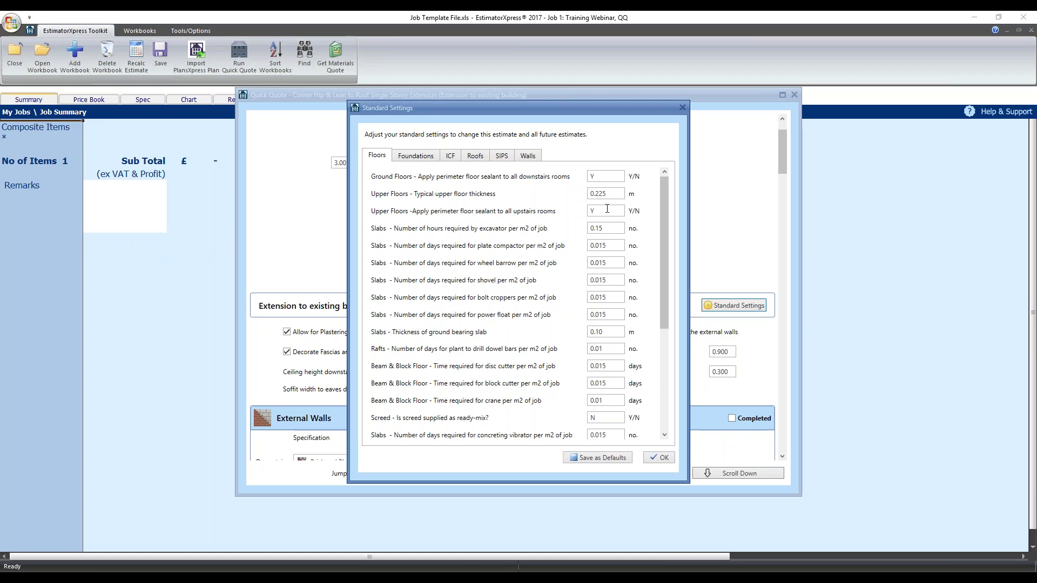
left_click_drag(662, 203, 659, 355)
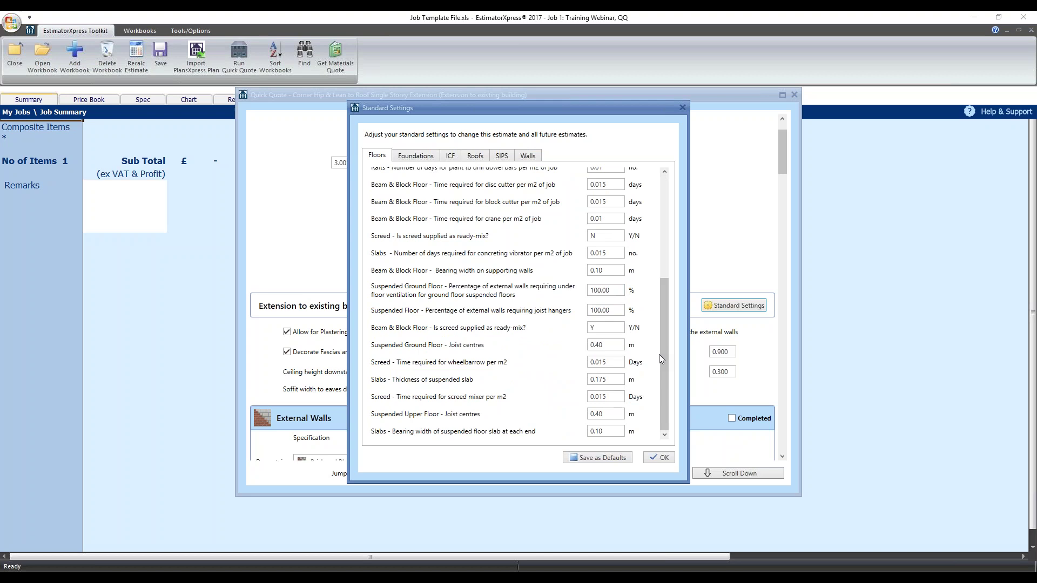
left_click(660, 355)
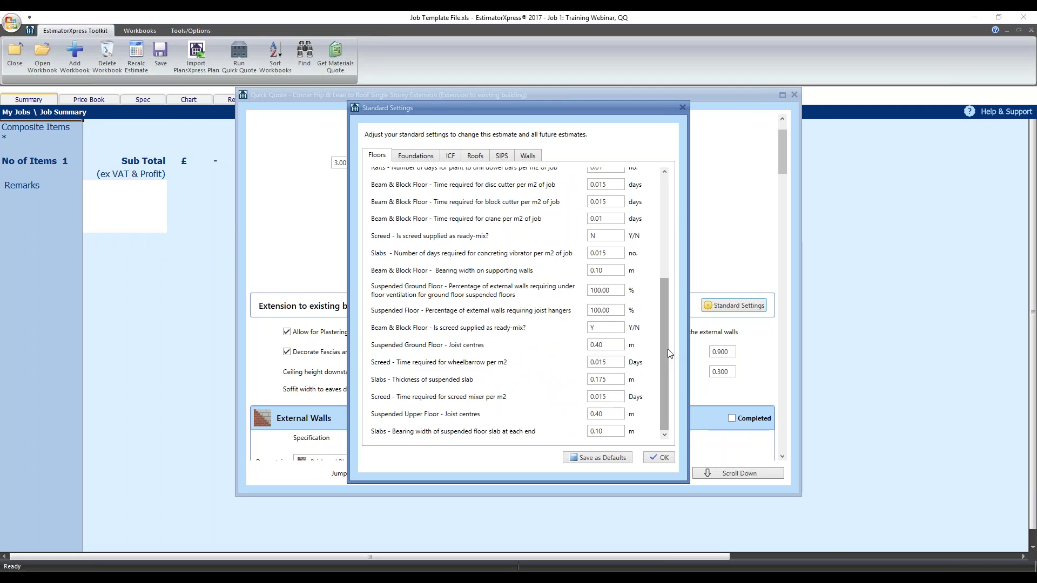
left_click_drag(663, 354, 666, 238)
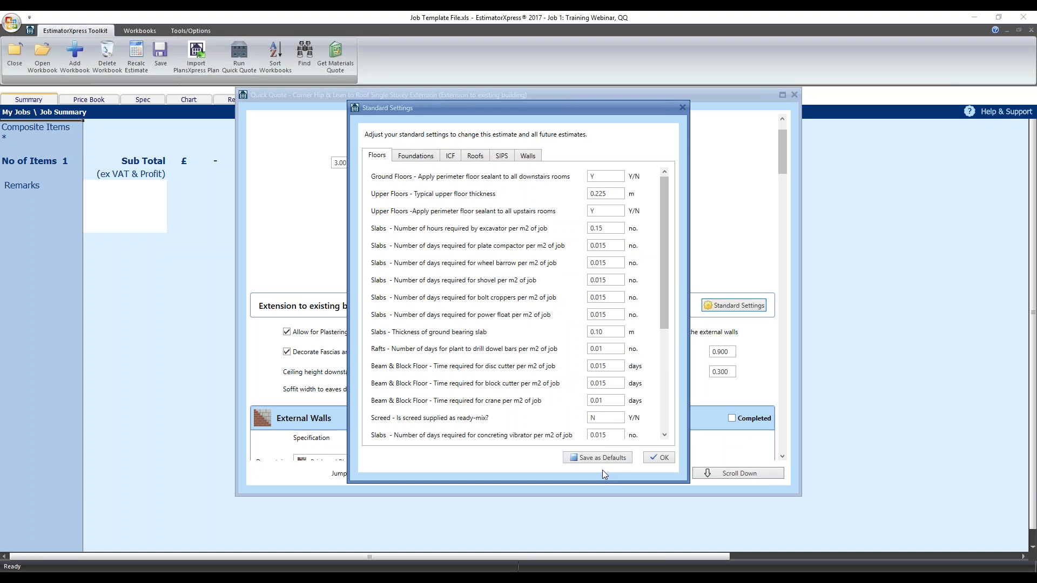
left_click(415, 156)
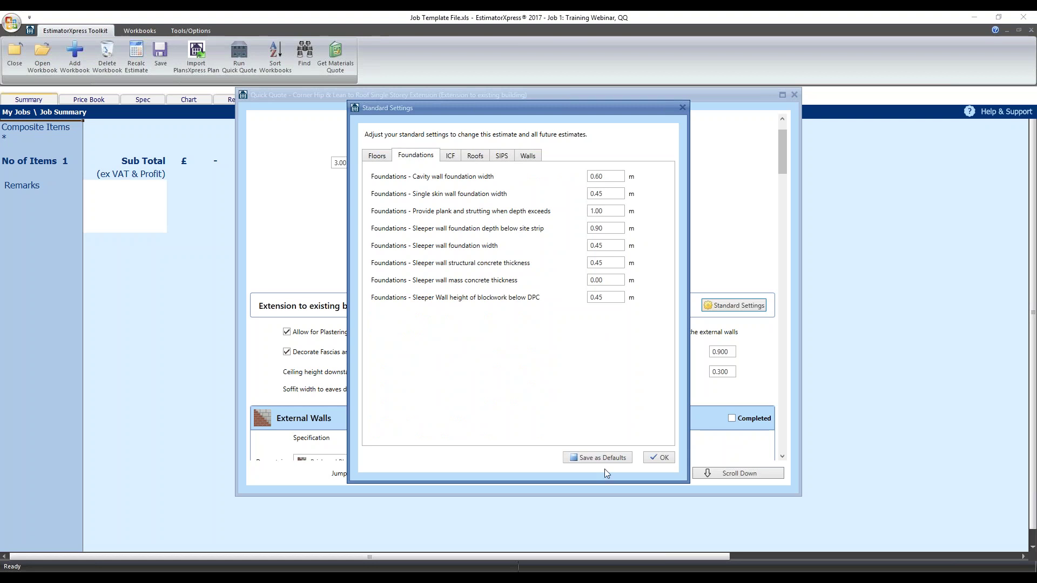
left_click(458, 157)
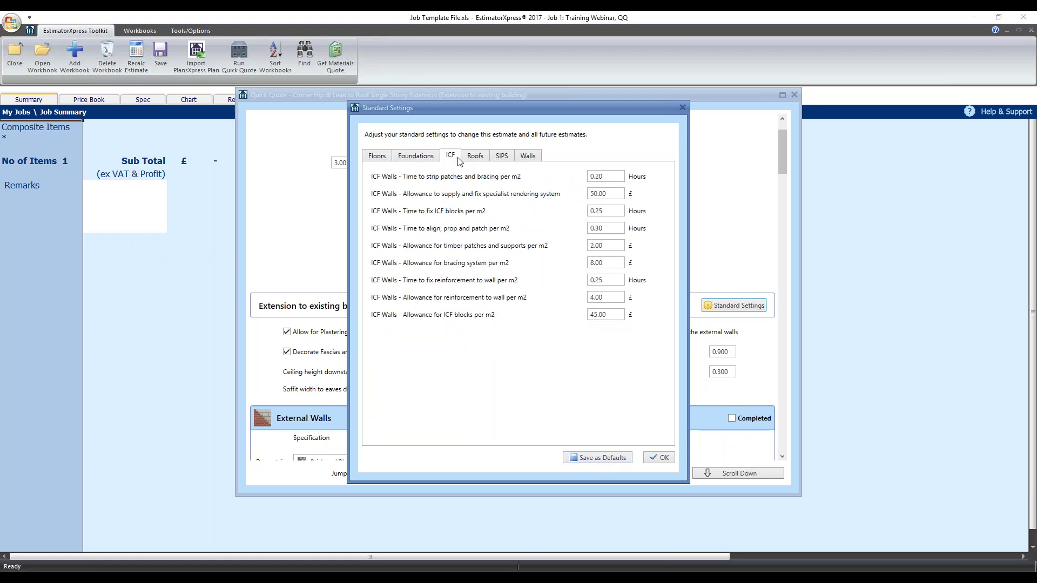
left_click(482, 162)
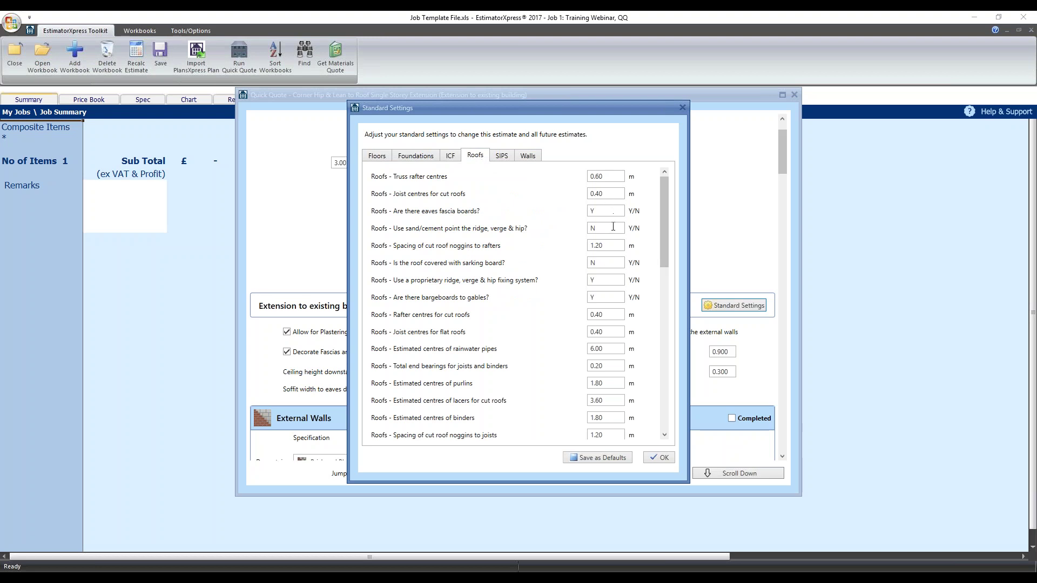
scroll(602, 296, "down", 4)
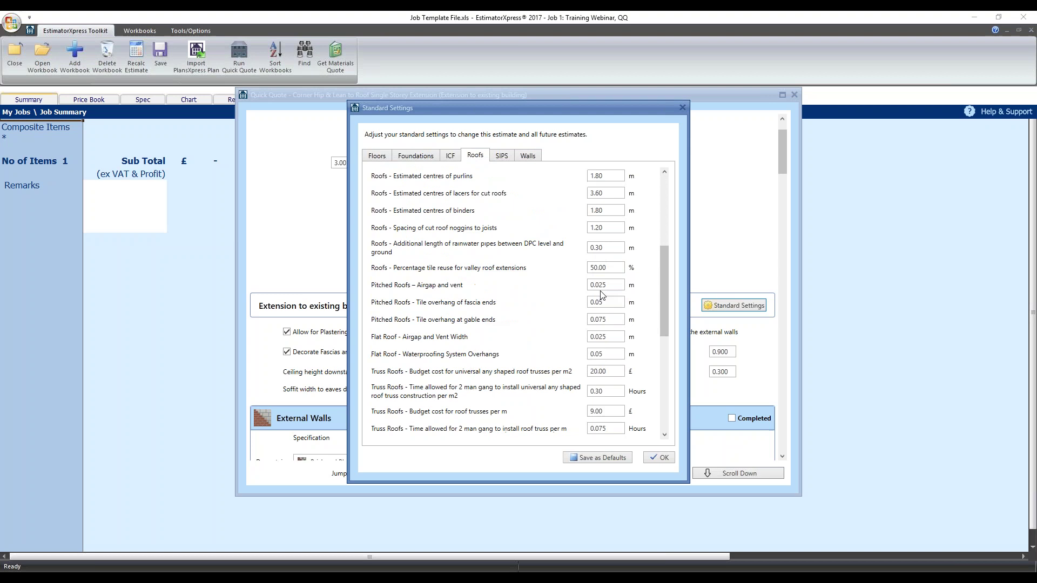
left_click(528, 156)
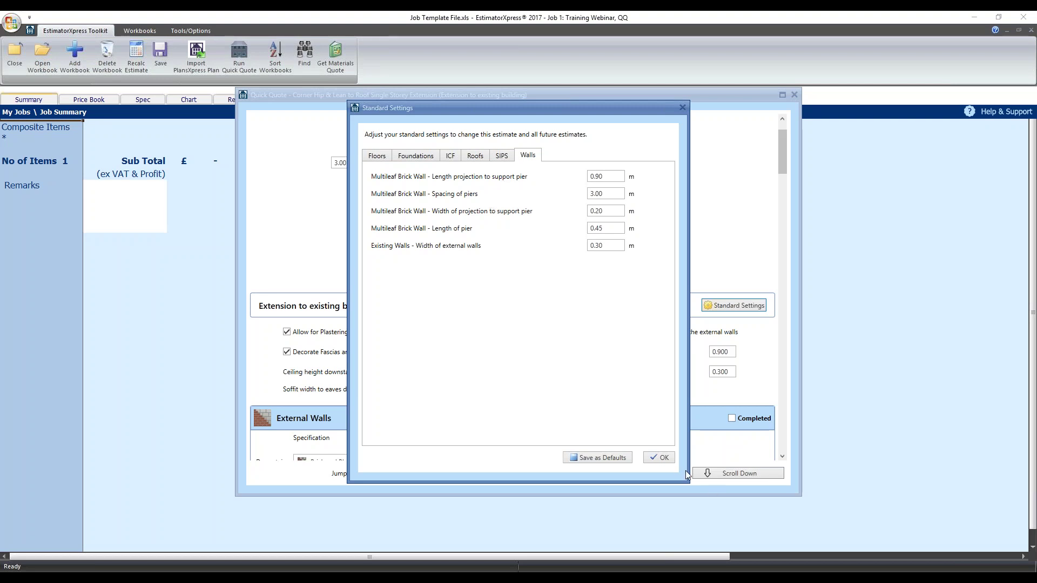
left_click(661, 459)
- Open the dimensions of the downstairs Brick and Block Cavity Wall and examine its height, length and number of identical walls, keeping one wall
scroll(630, 343, "down", 3)
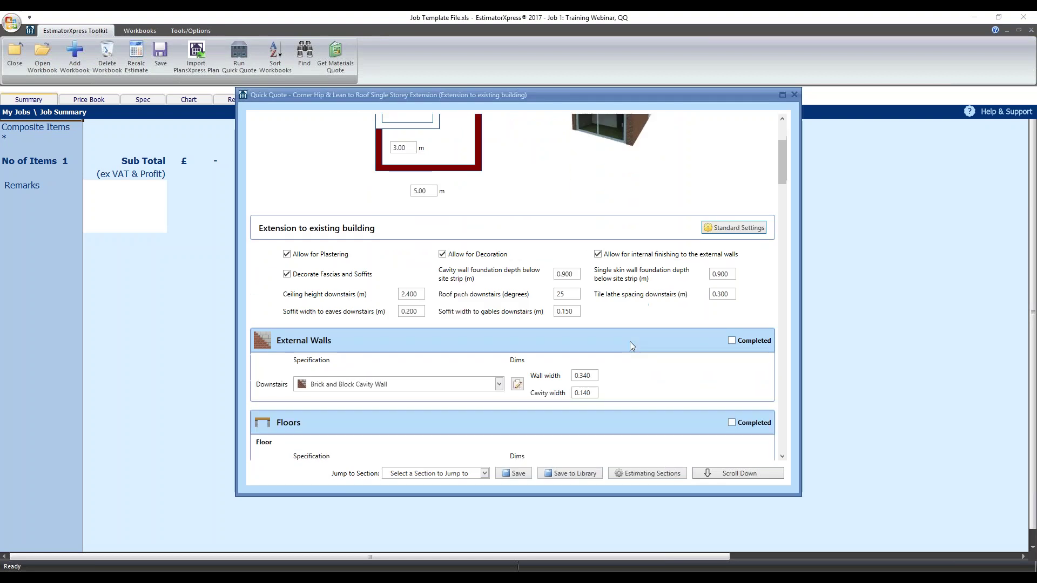
scroll(629, 341, "down", 2)
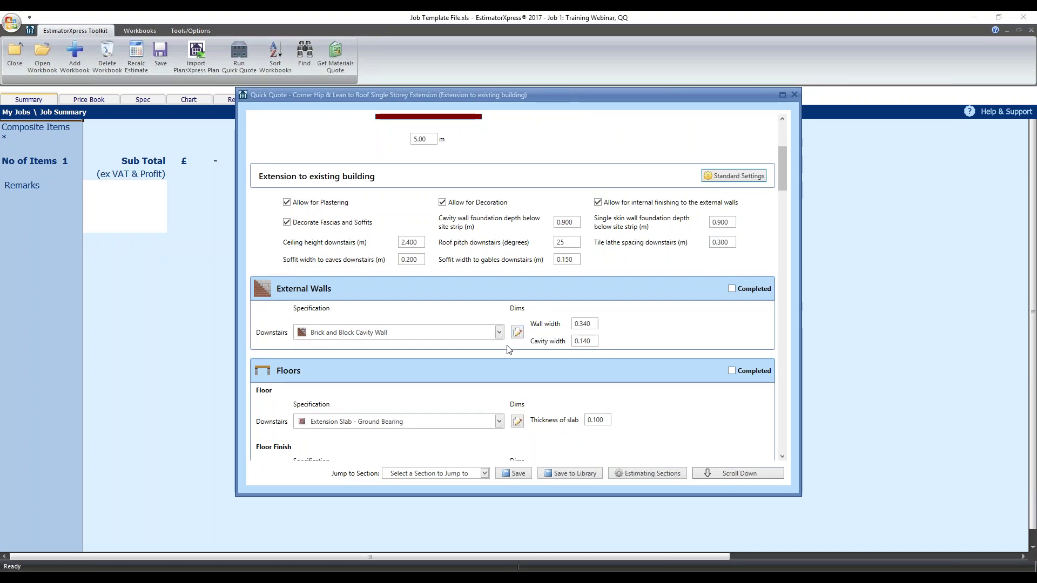
scroll(445, 163, "up", 3)
scroll(480, 283, "down", 3)
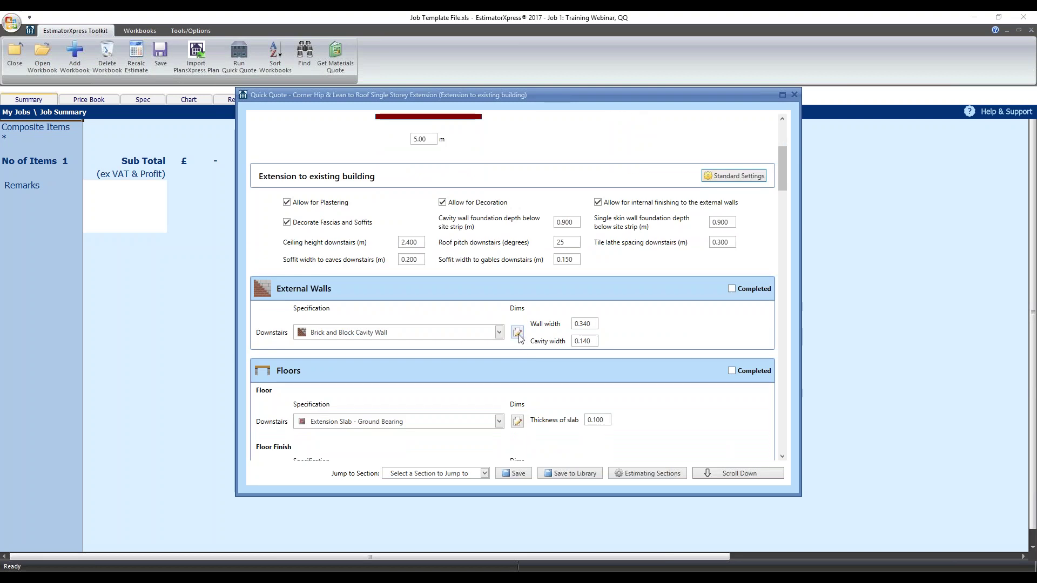
left_click(518, 332)
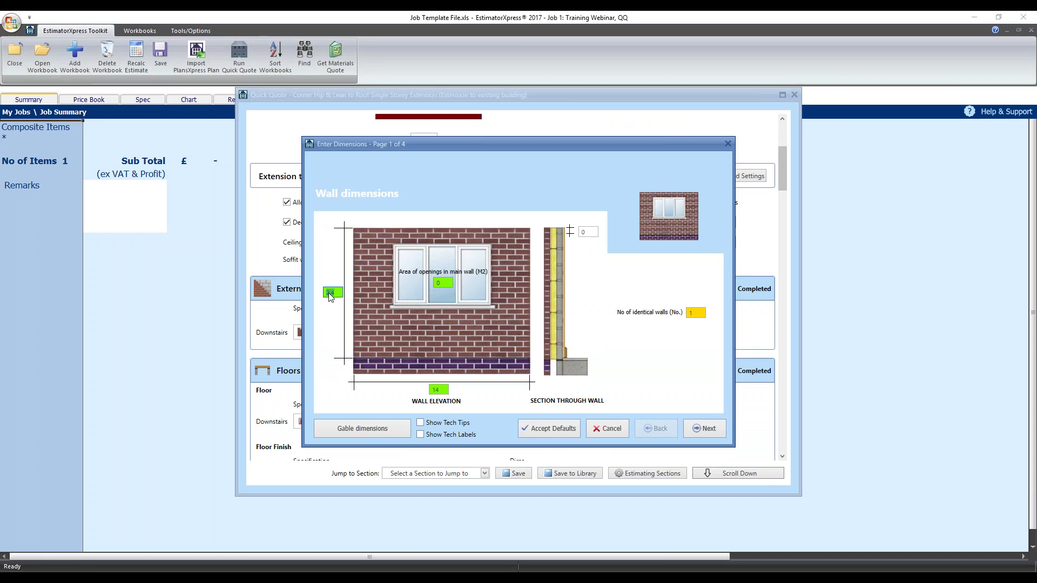
mouse_move(330, 296)
left_click(336, 292)
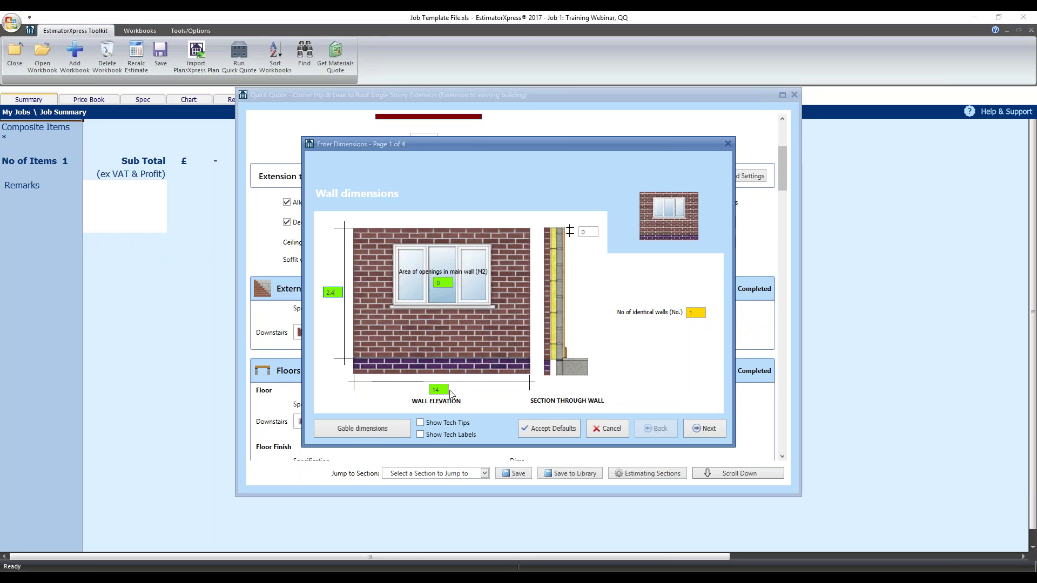
left_click_drag(472, 142, 744, 227)
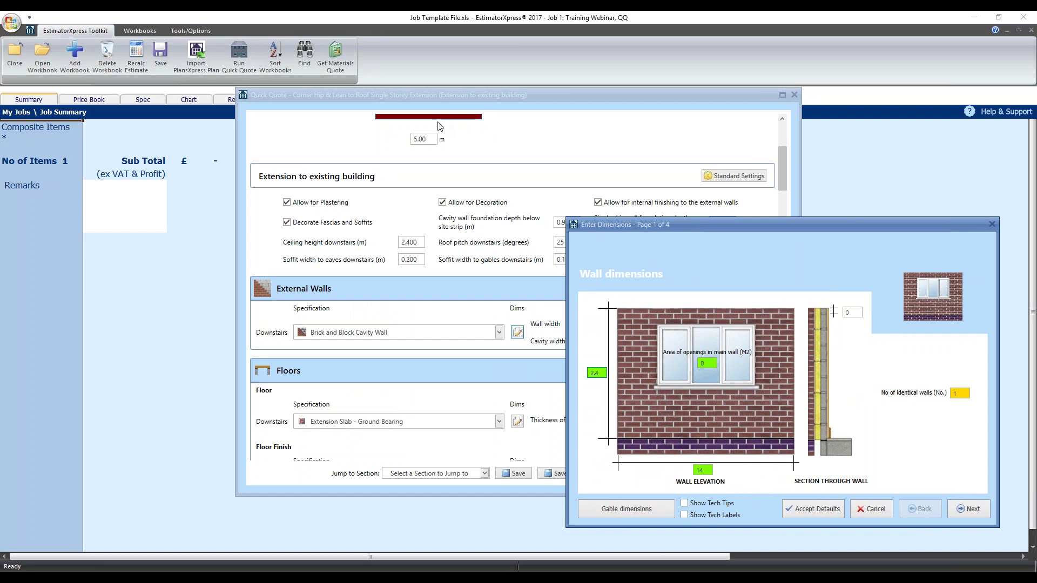
left_click_drag(607, 221, 333, 142)
left_click(689, 314)
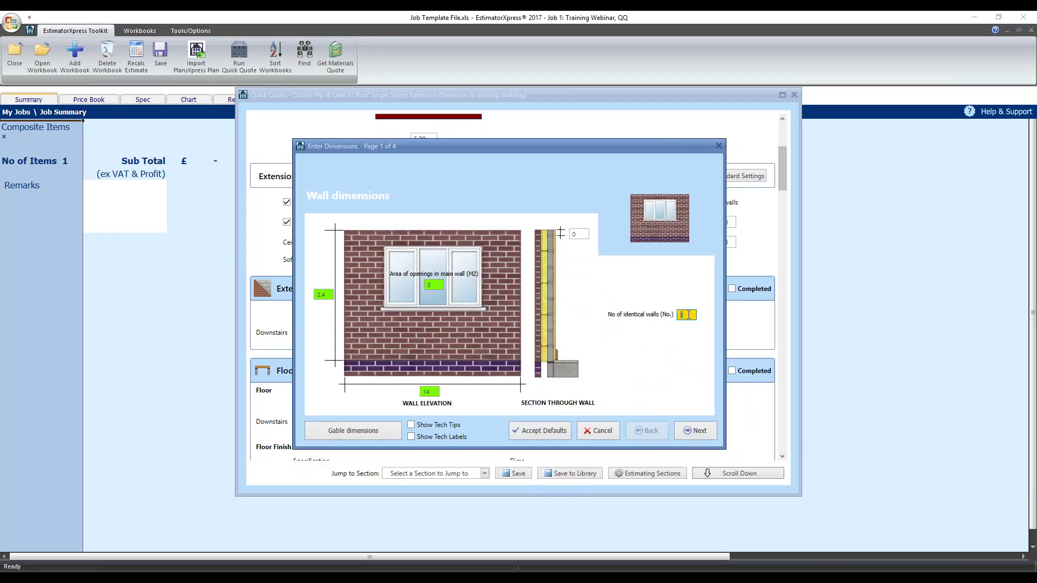
type("1")
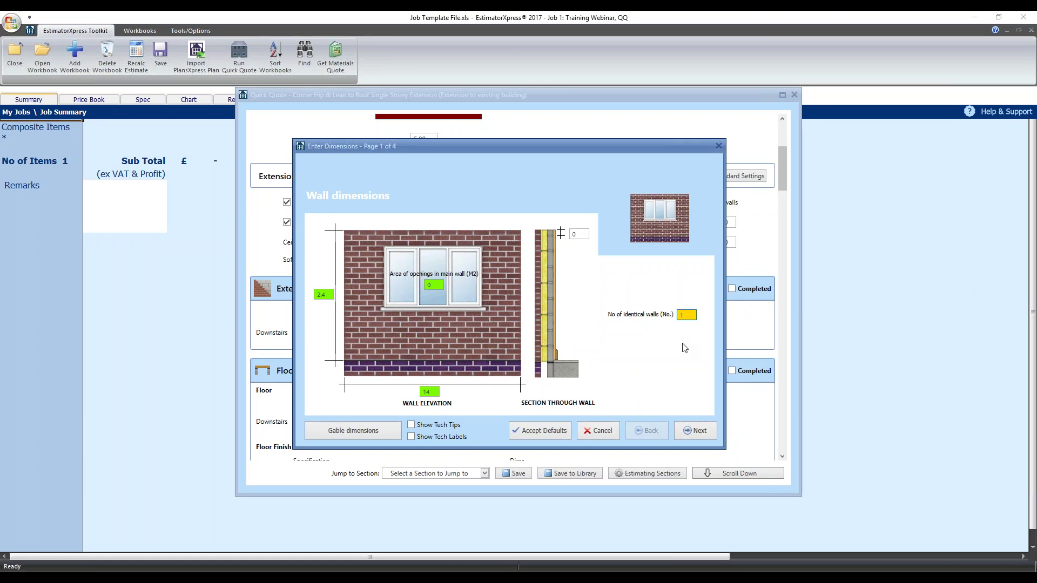
- Examine the gable dimensions of the downstairs external wall and return to its wall dimensions
left_click(378, 433)
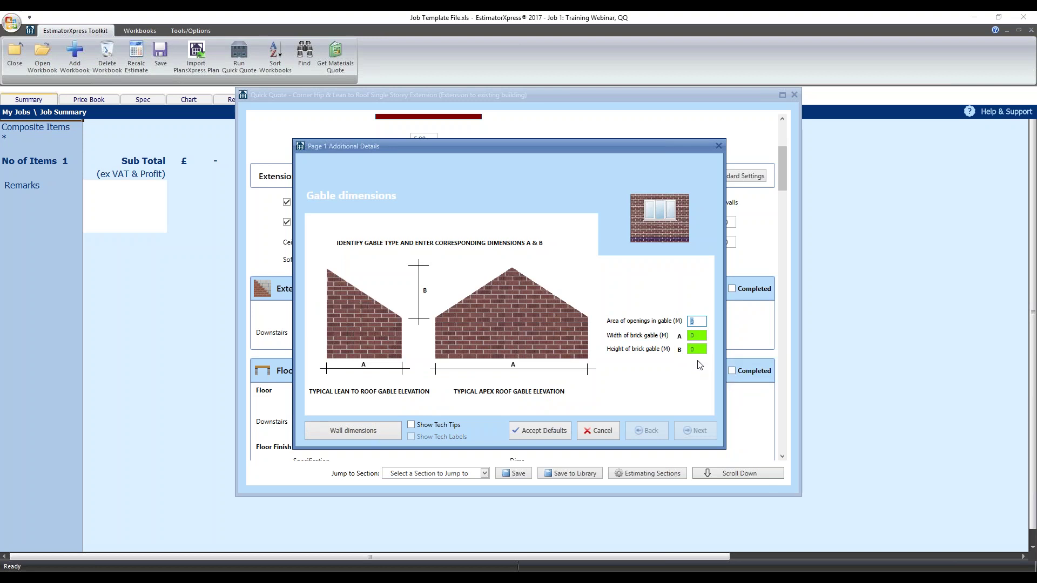
mouse_move(698, 332)
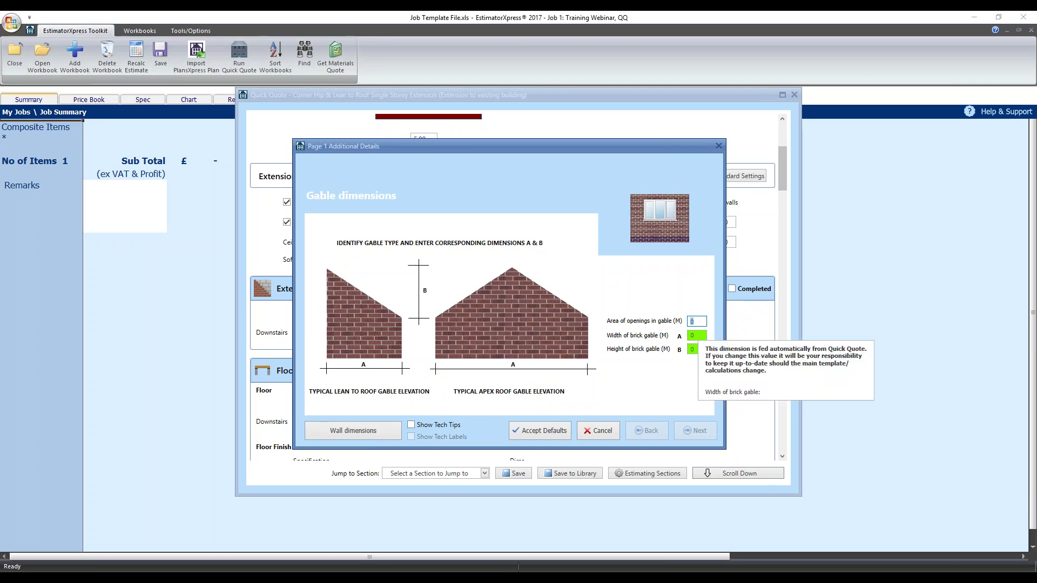
left_click(364, 434)
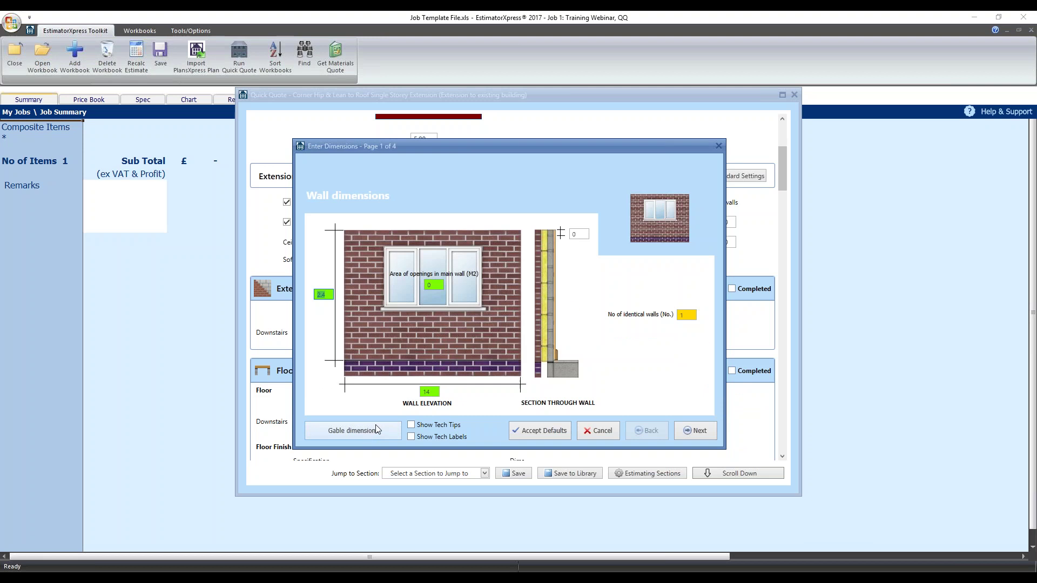
- Examine the foundation and footing details of the downstairs external wall, then return to the foundation details
left_click(695, 431)
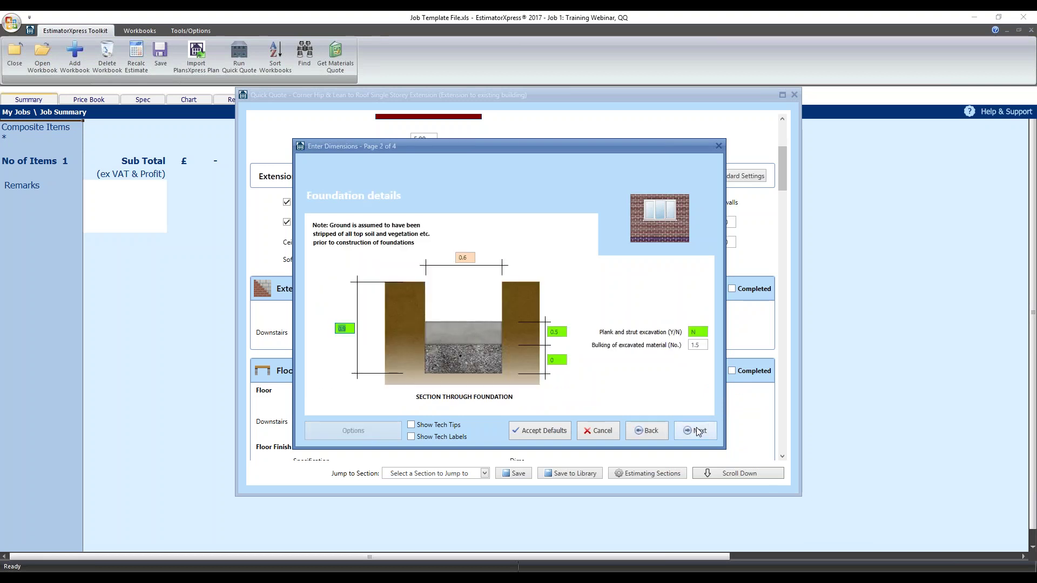
left_click(352, 330)
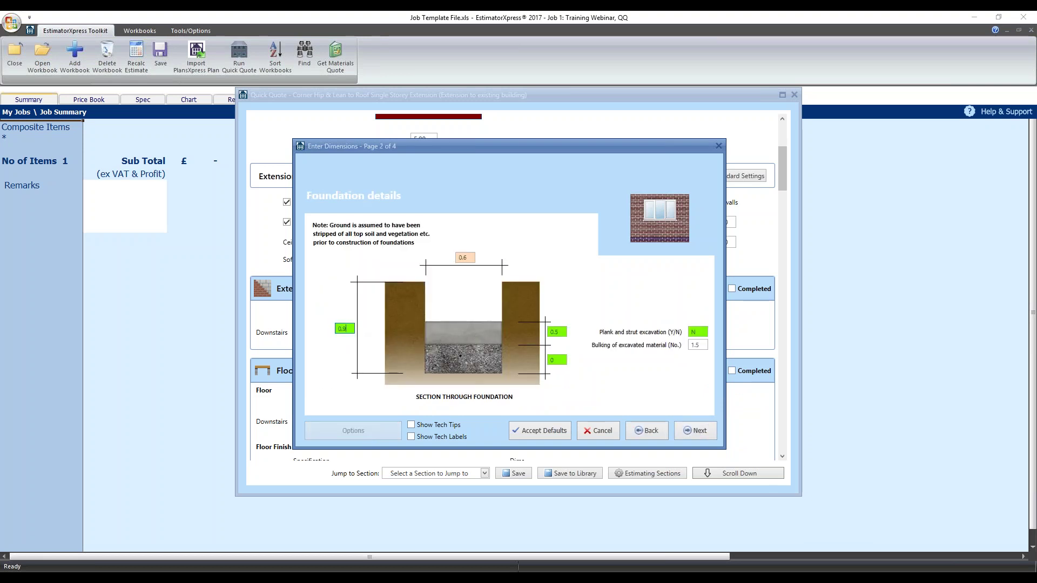
left_click(472, 257)
left_click(472, 257)
mouse_move(470, 257)
left_click(689, 430)
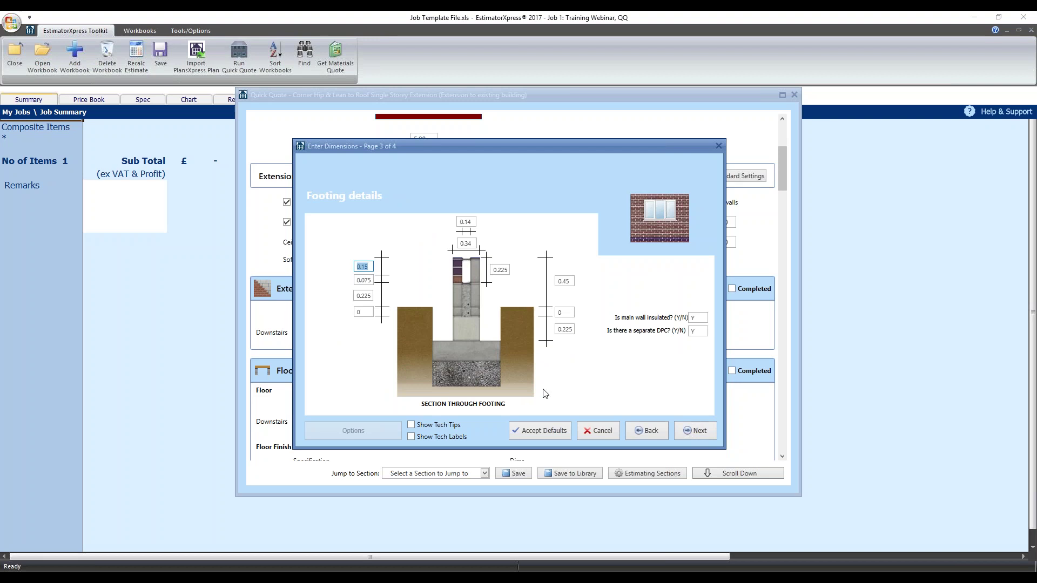
left_click(370, 268)
left_click(572, 330)
left_click(656, 432)
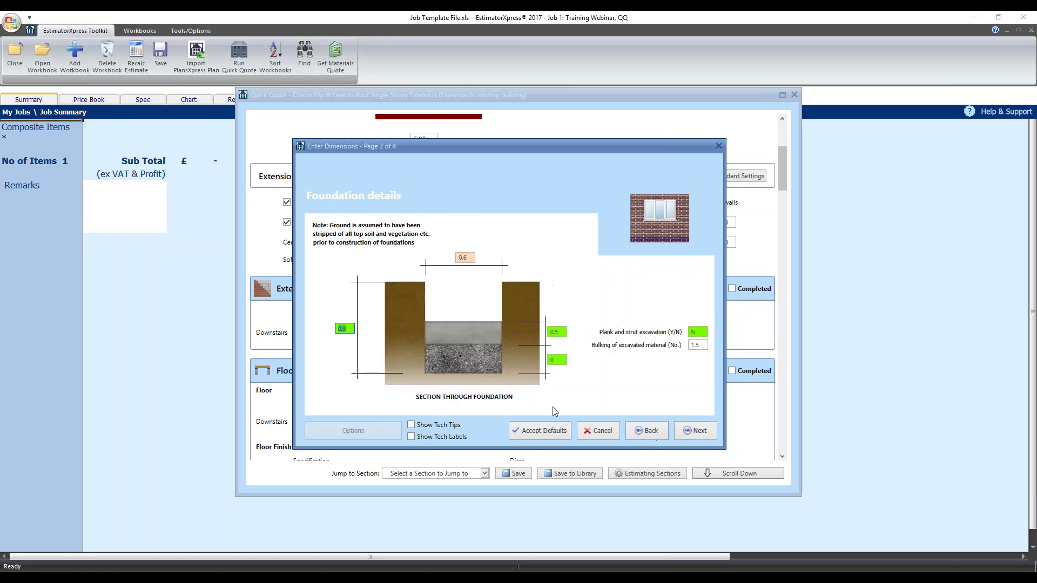
- Accept the remaining foundation, plastering and decoration details of the downstairs external wall and mark the External Walls section as completed
left_click(695, 432)
left_click(695, 433)
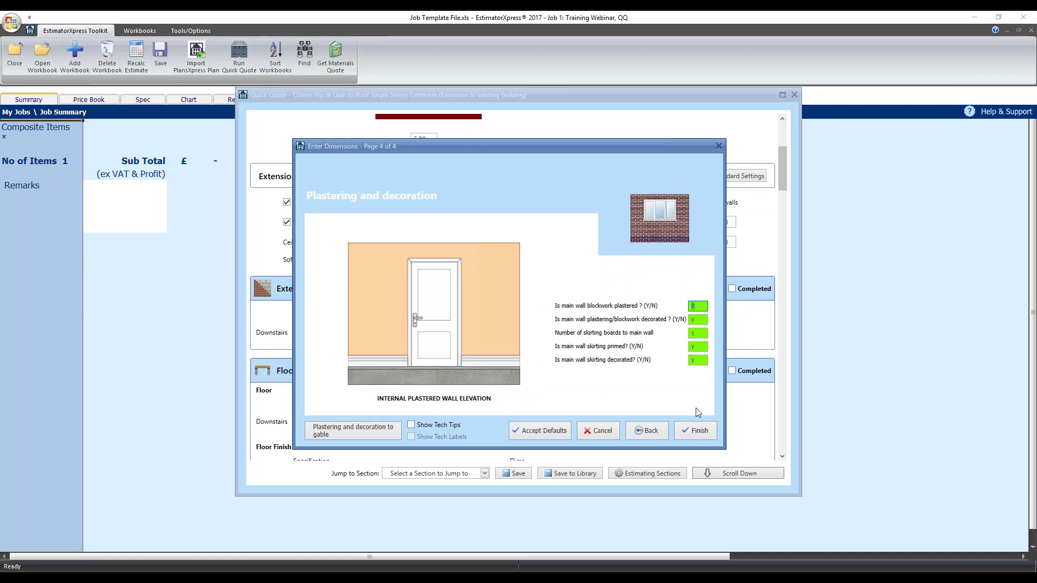
left_click(694, 432)
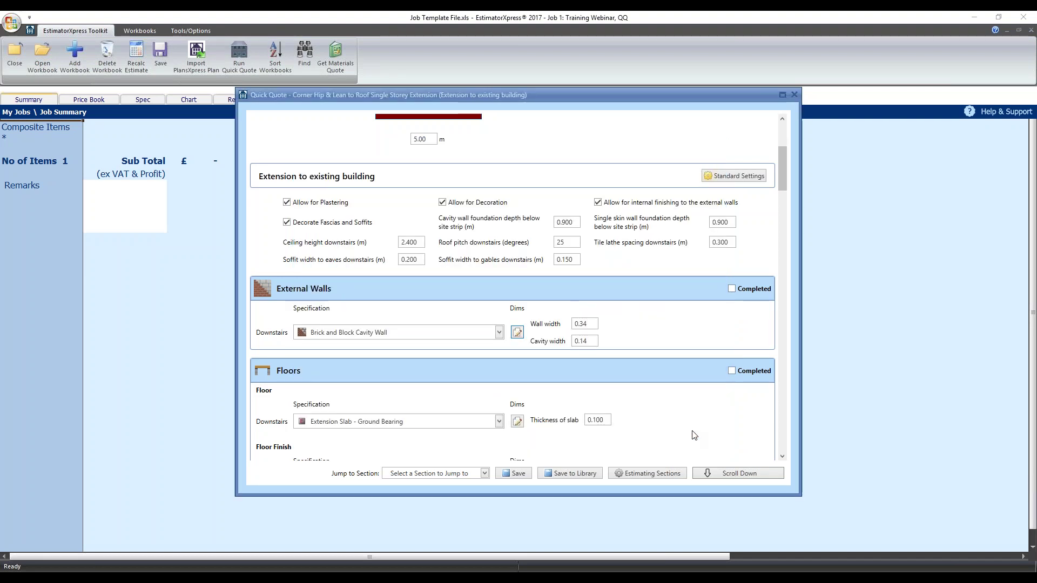
left_click(733, 290)
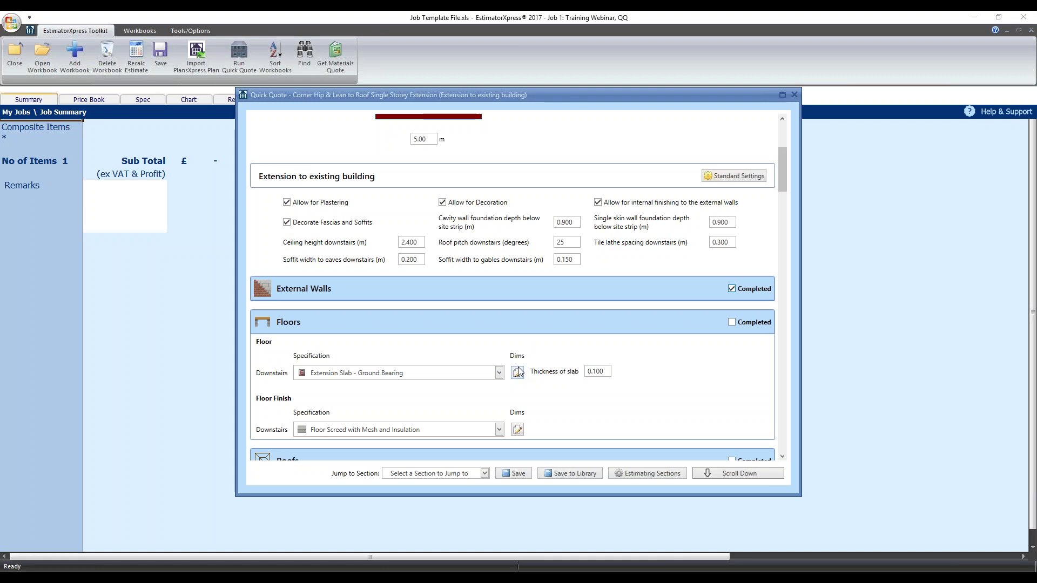
- Go through the slab preparation, slab and plant details of the downstairs Extension Slab - Ground Bearing and accept them unchanged
scroll(526, 406, "down", 1)
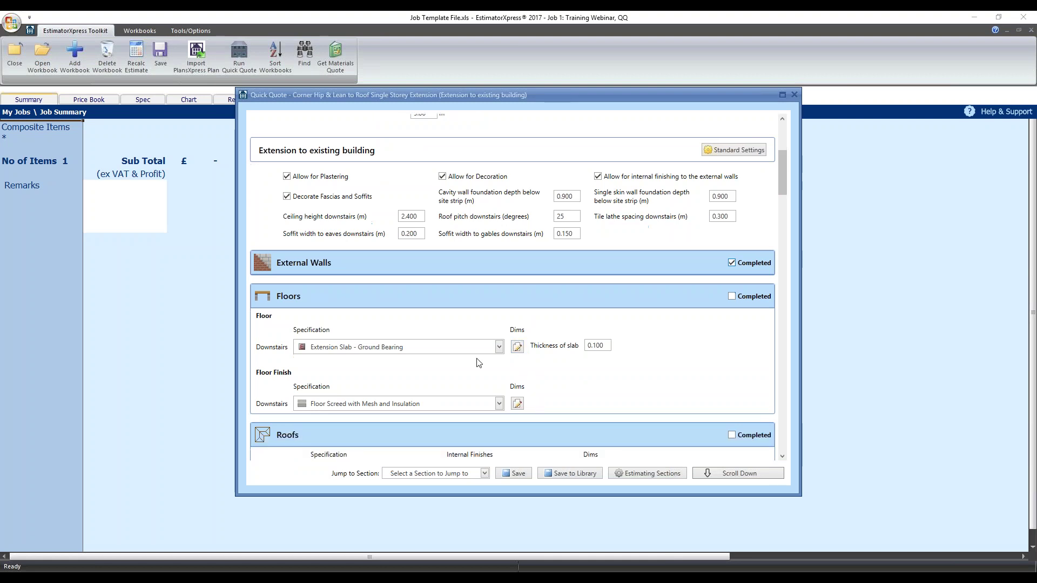
left_click(517, 348)
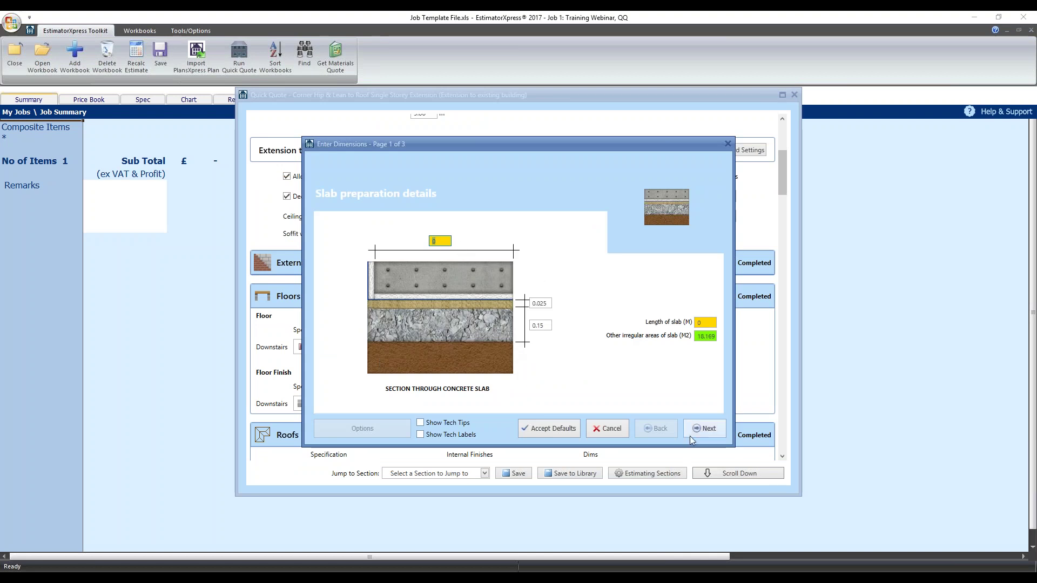
left_click(702, 429)
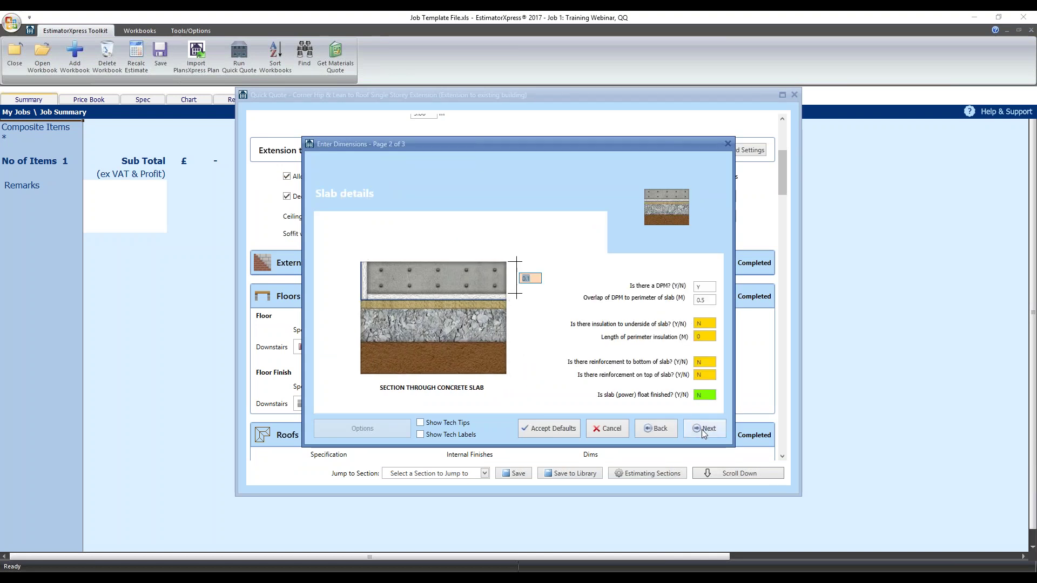
left_click(701, 430)
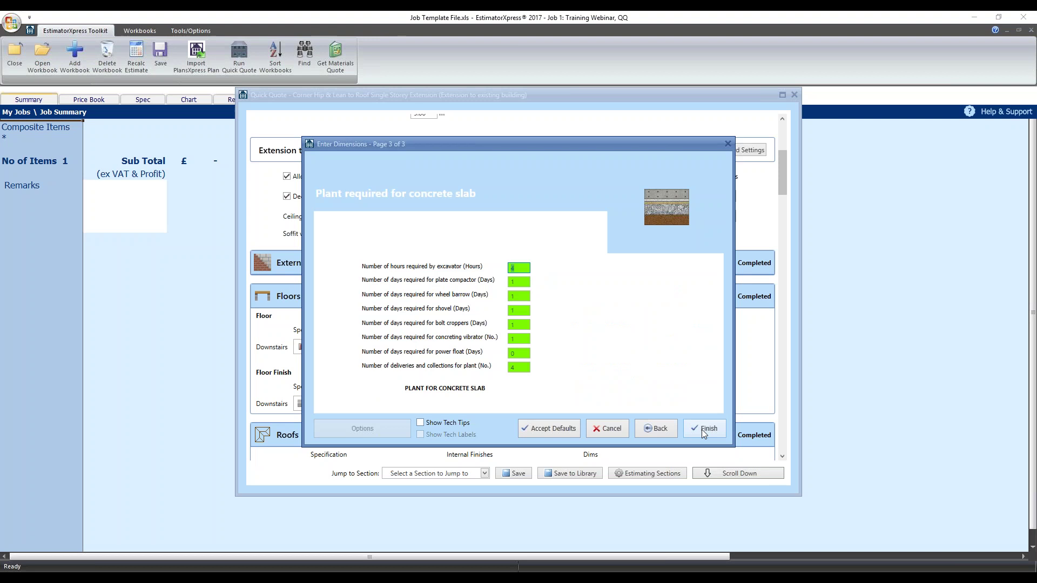
left_click(701, 429)
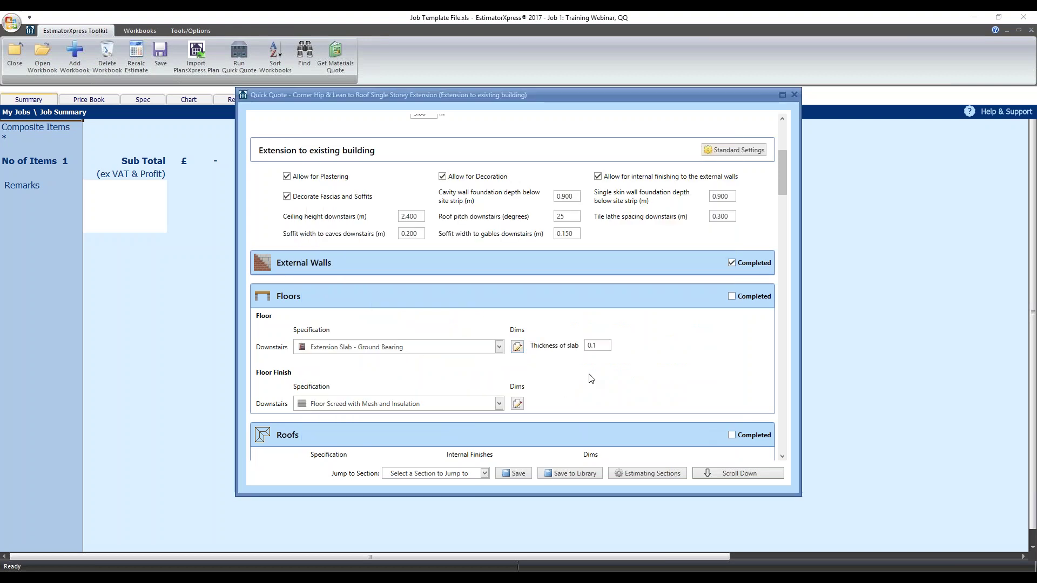
- Accept the dimensions of the downstairs Floor Screed with Mesh and Insulation finish and mark the Floors section as completed
left_click(518, 405)
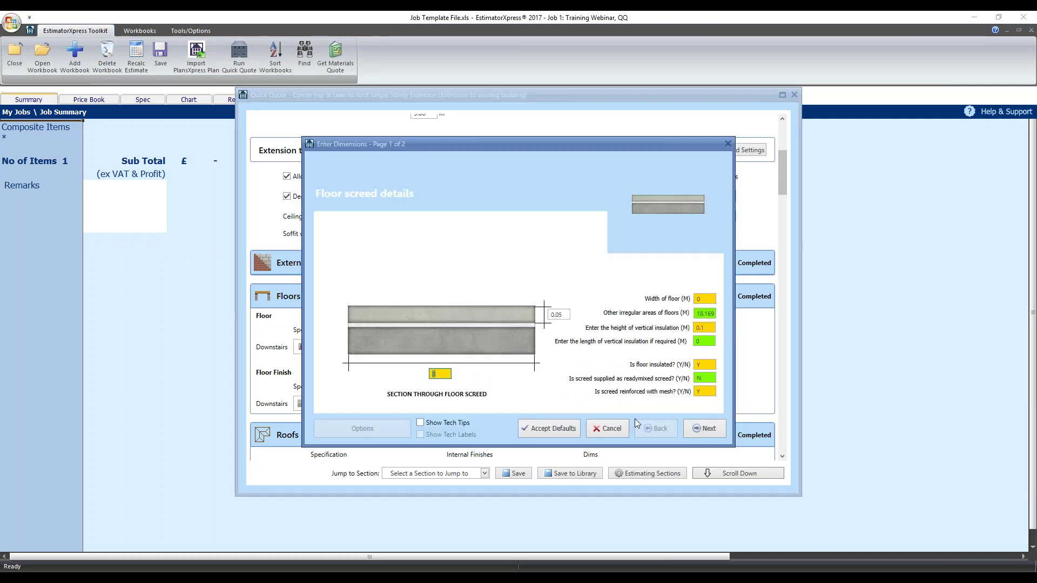
left_click(701, 429)
left_click(702, 430)
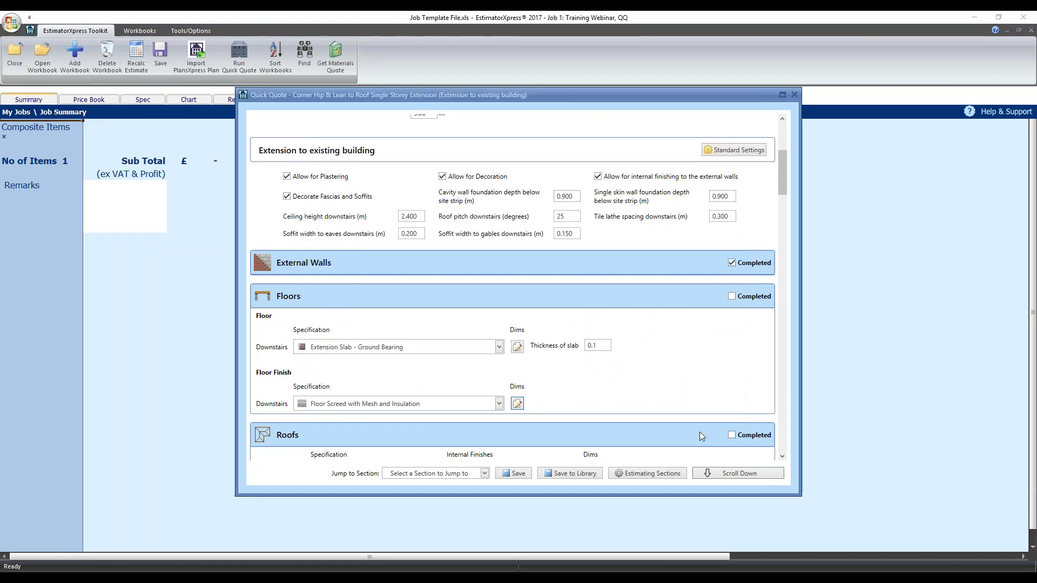
scroll(683, 386, "down", 1)
left_click(732, 218)
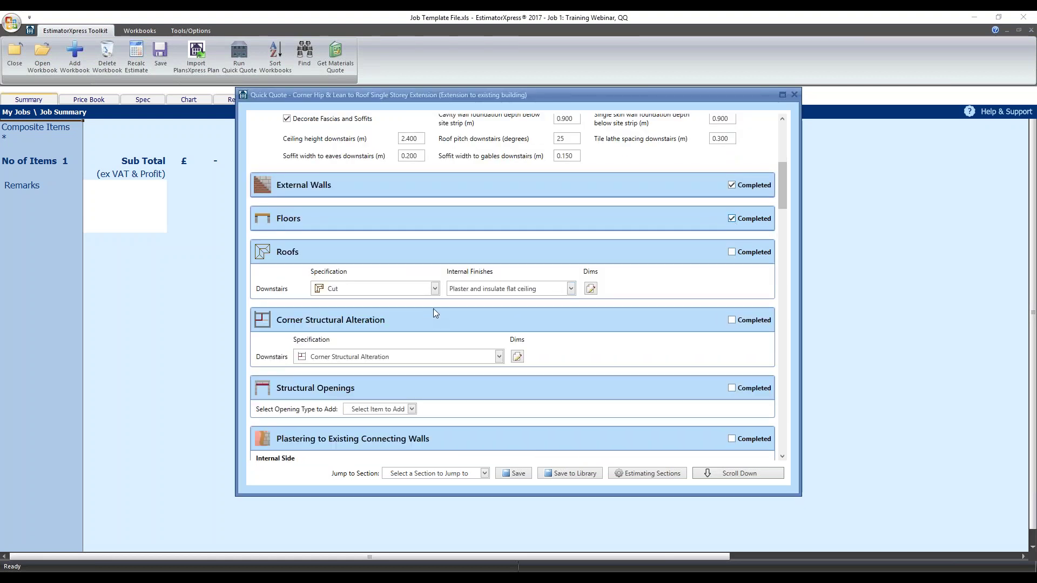
- Open the dimensions of the downstairs hip roof section and examine its structural information, including the rafter centres
left_click(591, 289)
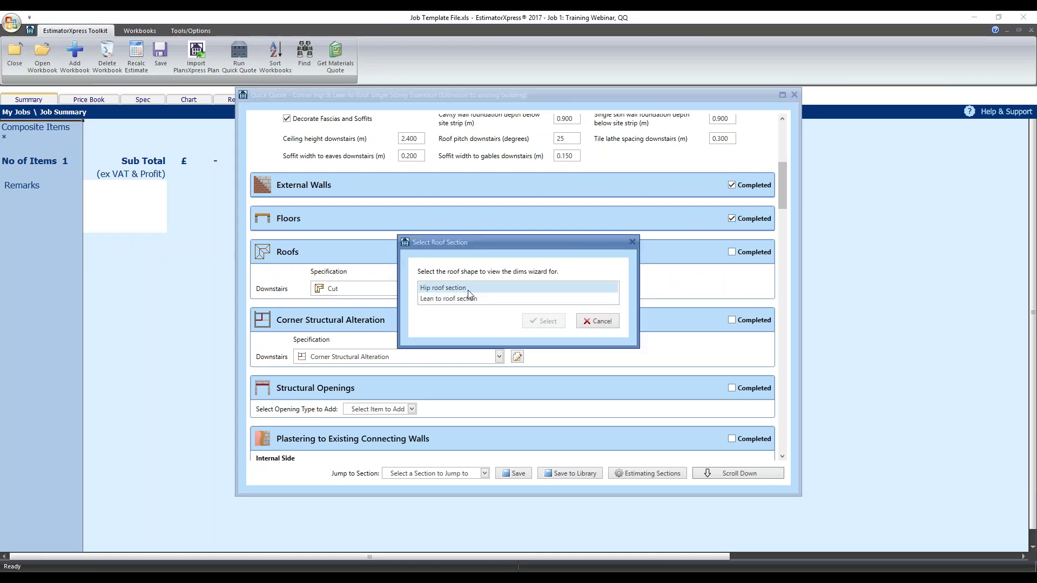
left_click(467, 290)
left_click(545, 322)
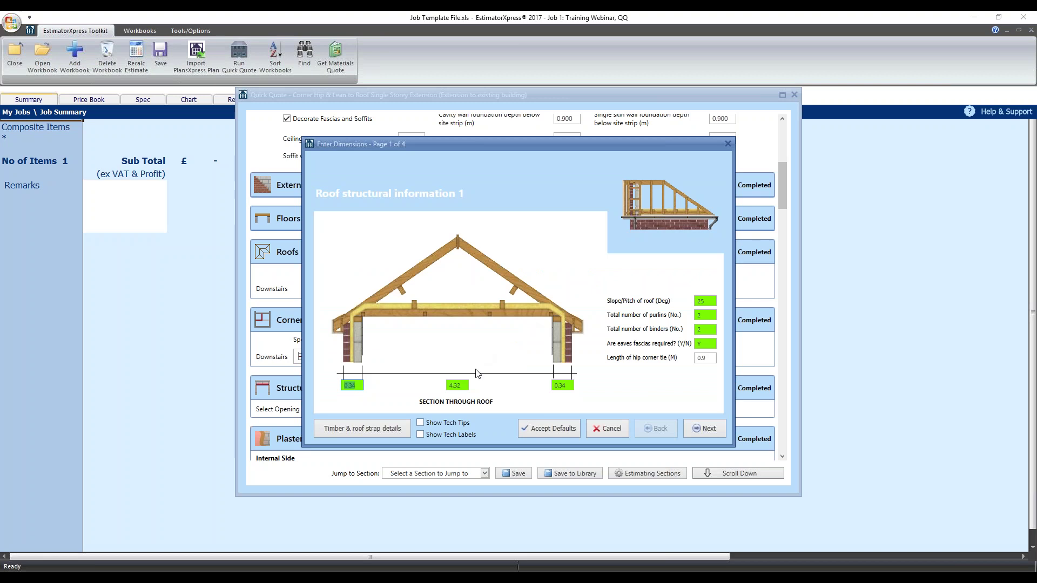
left_click(705, 430)
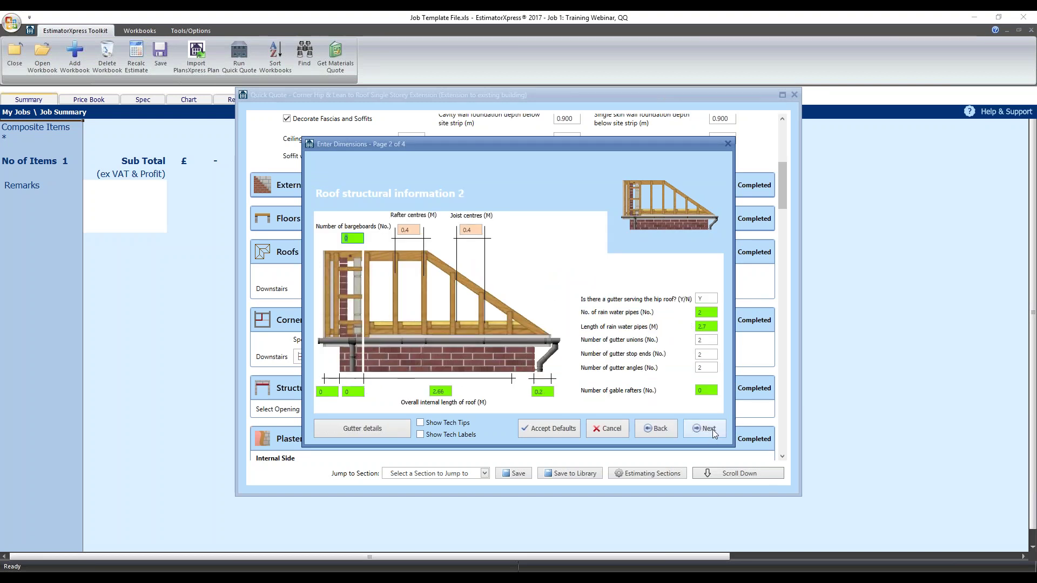
left_click(410, 231)
left_click(418, 228)
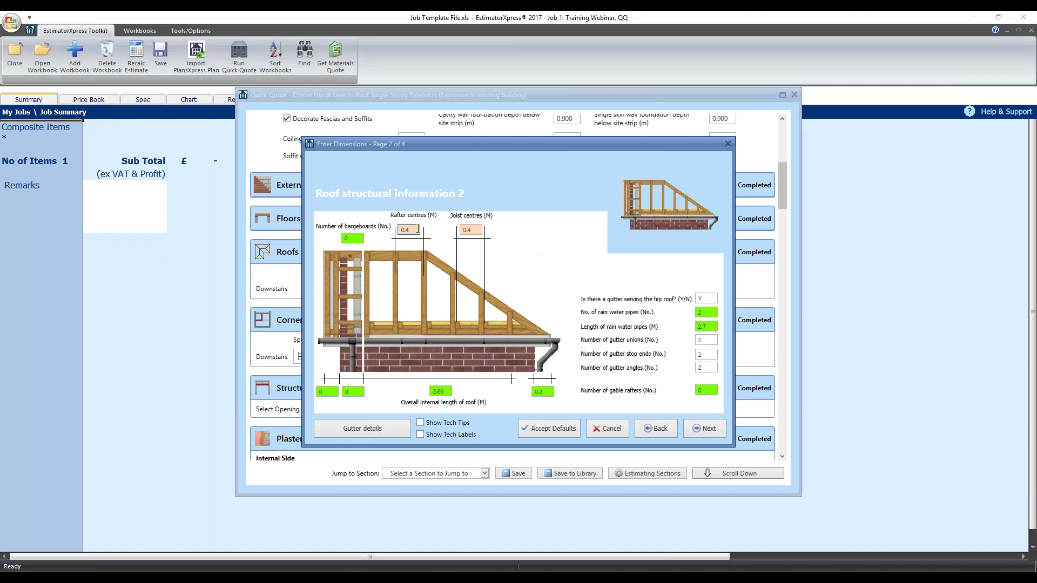
key("shift+Tab")
- Accept the hip roof section's tiling, insulation and finishes details and mark the Roofs section as completed
left_click(703, 436)
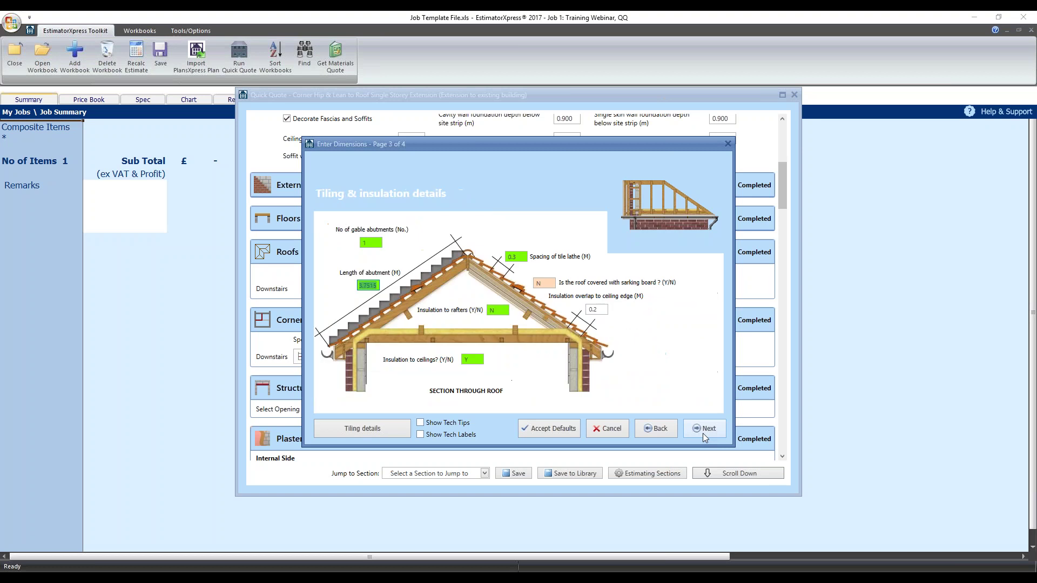
left_click(703, 436)
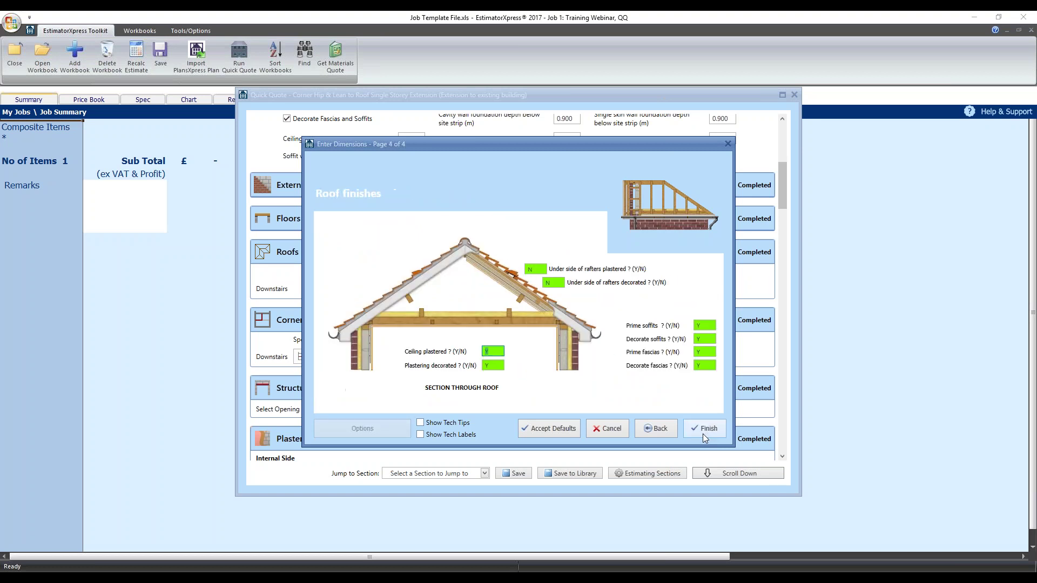
left_click(702, 433)
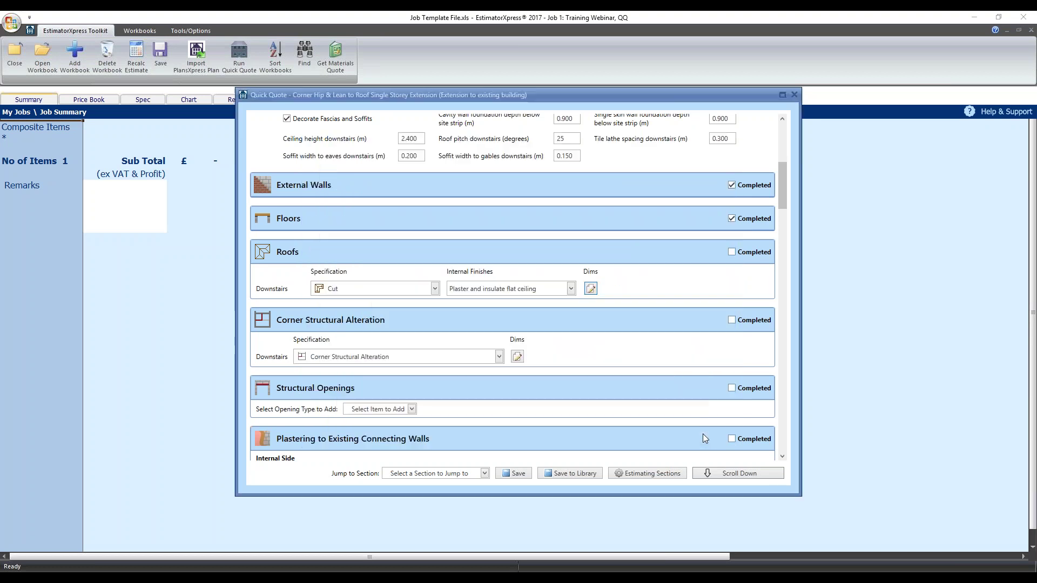
left_click(732, 252)
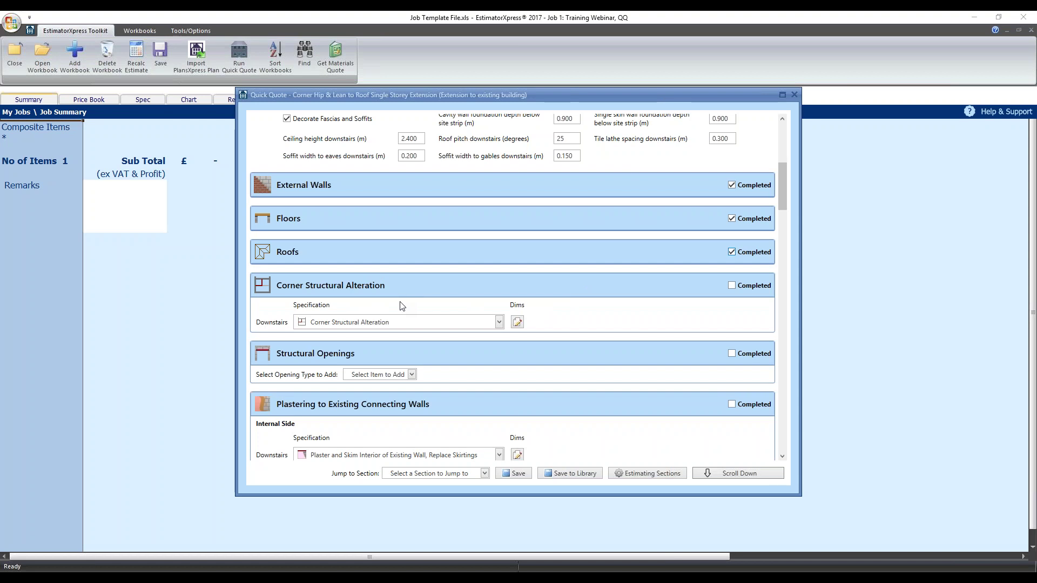
- Open the dimensions of the downstairs Corner Structural Alteration and examine the two opening lengths for steel 1 and steel 2
left_click(518, 321)
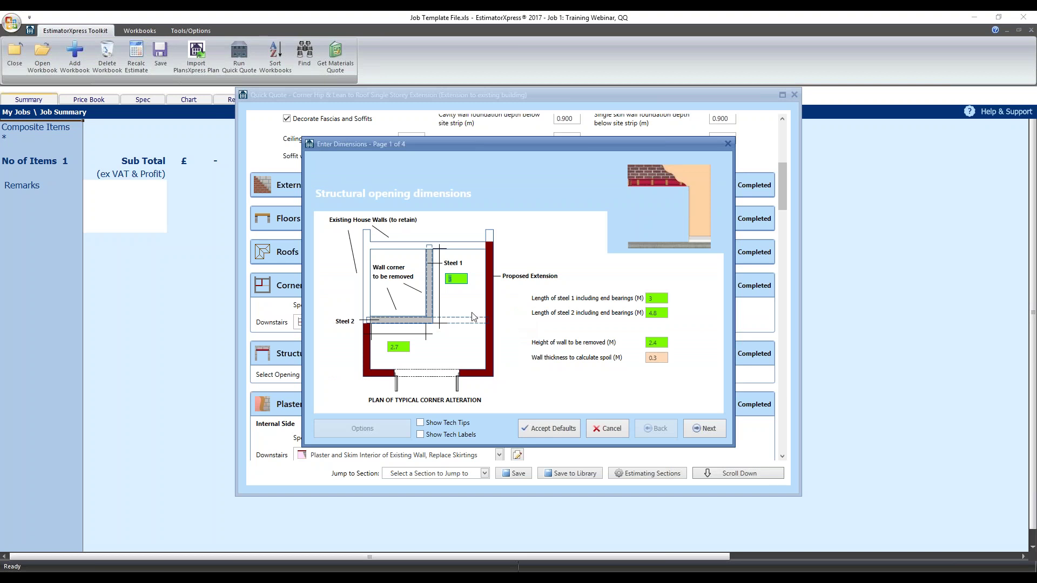
left_click(409, 352)
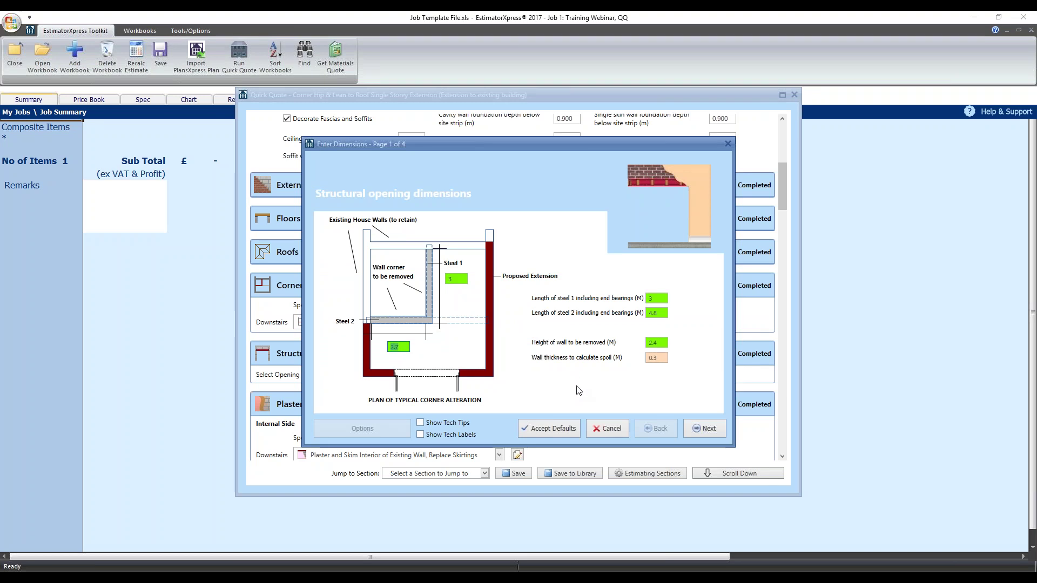
left_click(409, 349)
left_click(457, 279)
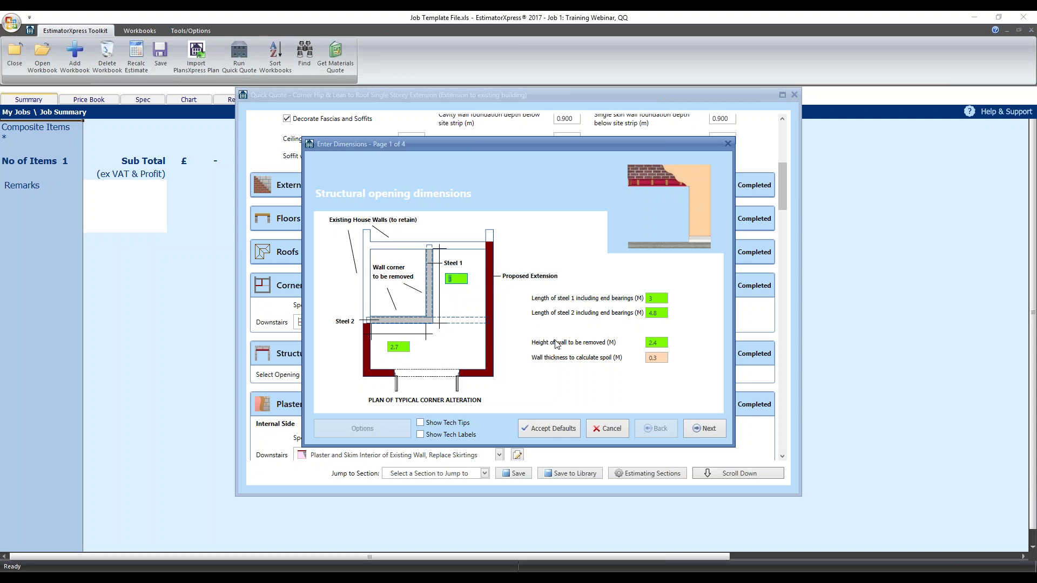
- Accept the corner alteration's opening formation, steelwork and plastering details and mark the Corner Structural Alteration section as completed
left_click(702, 428)
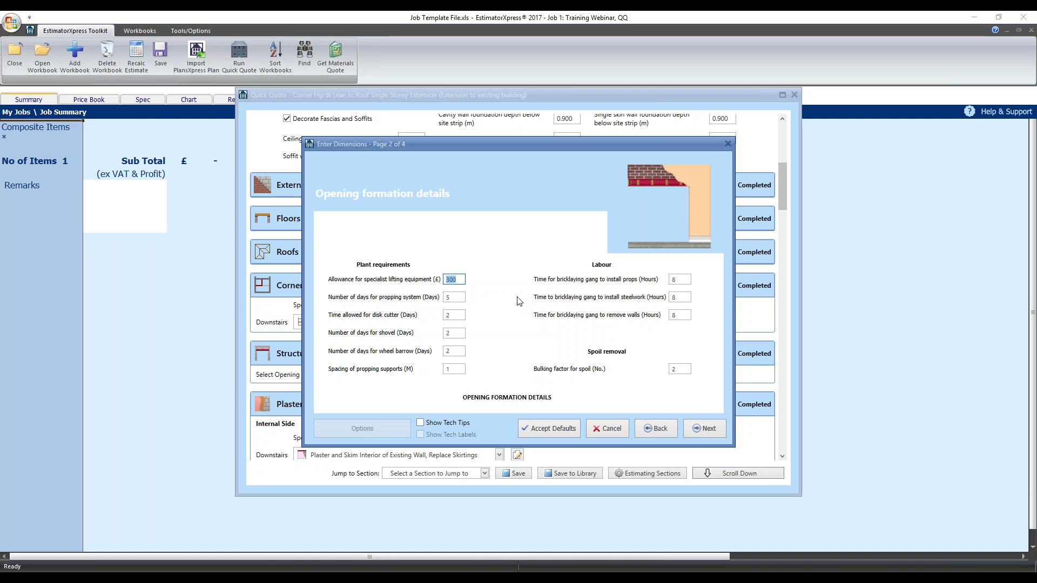
left_click(711, 428)
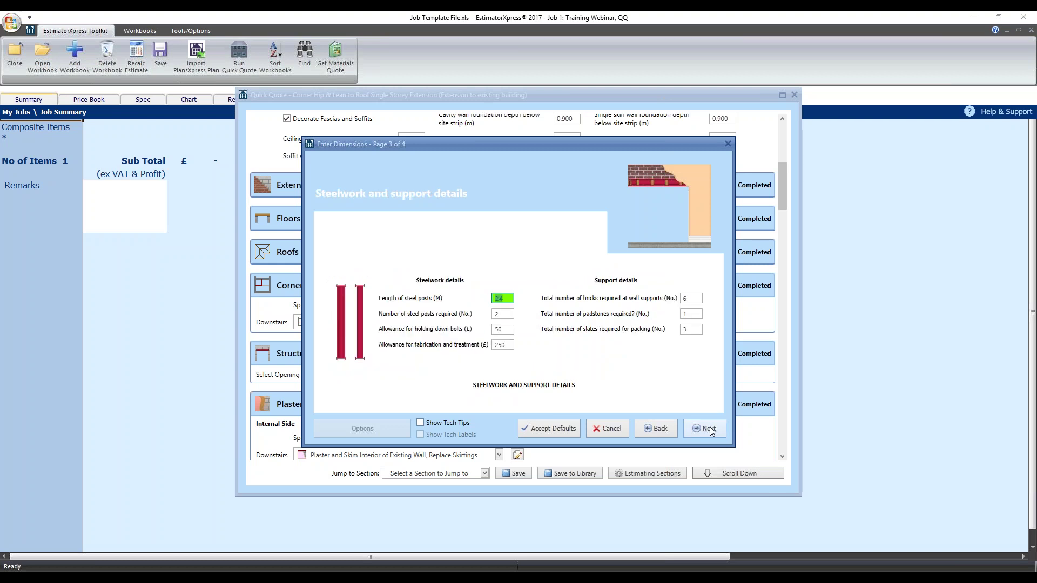
left_click(709, 427)
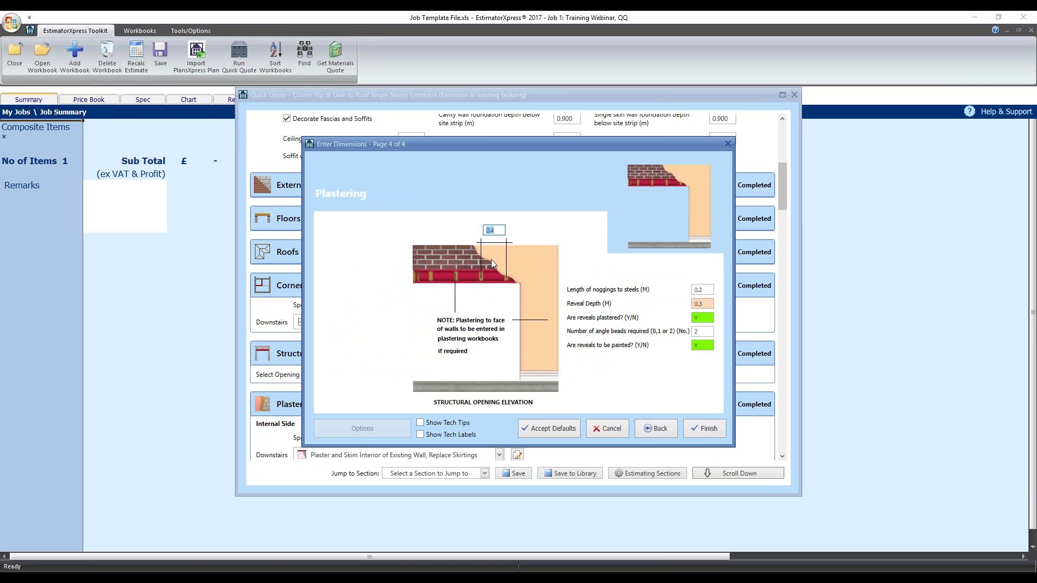
left_click(696, 431)
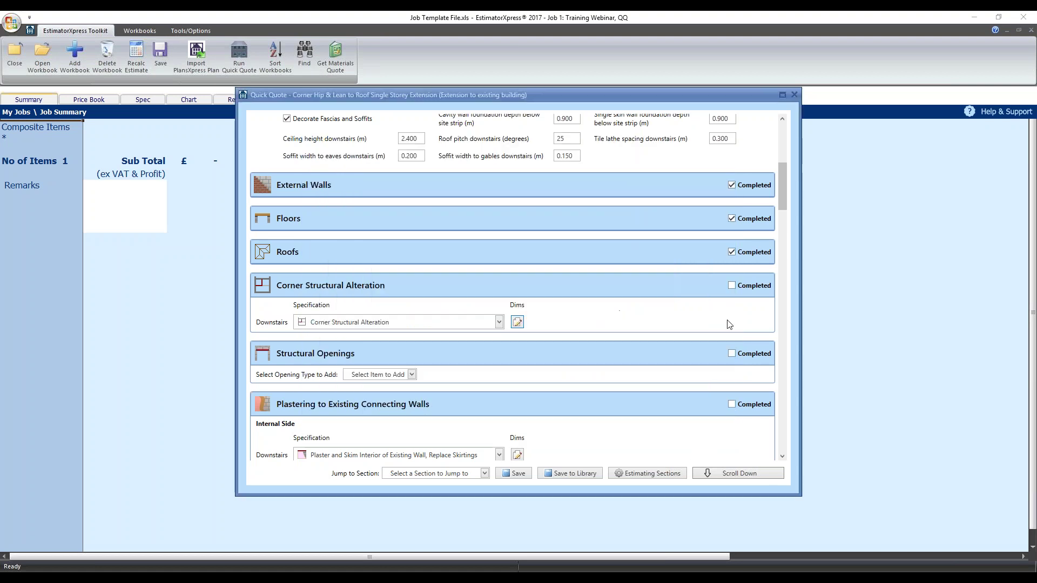
left_click(731, 286)
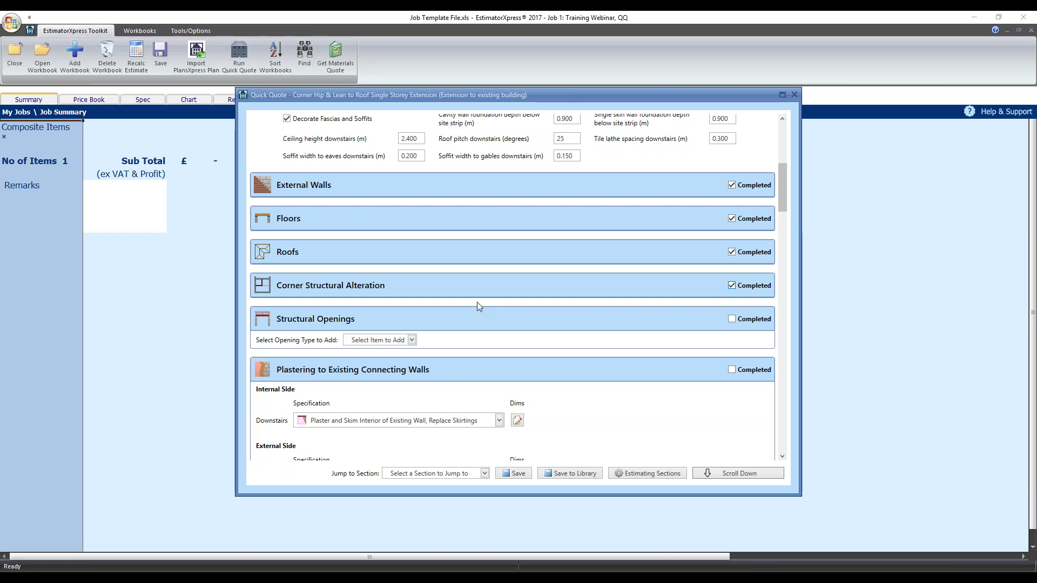
- Check the available structural opening types, add none, and mark the Structural Openings section as completed
left_click(389, 340)
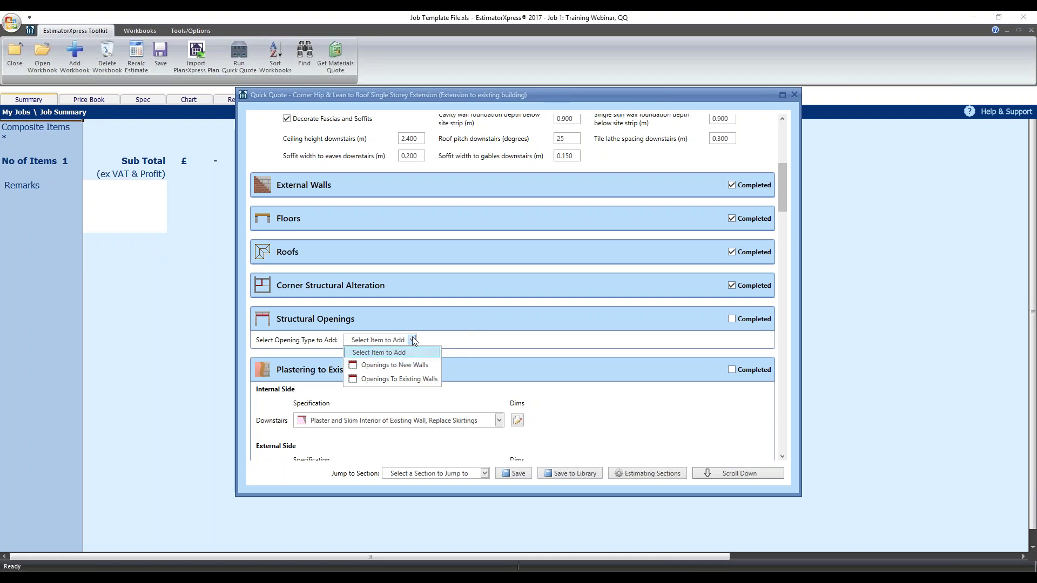
left_click(519, 350)
left_click(732, 319)
- Accept the internal side's downstairs connecting wall dimensions unchanged and mark the Plastering to Existing Connecting Walls section as completed
scroll(681, 361, "down", 1)
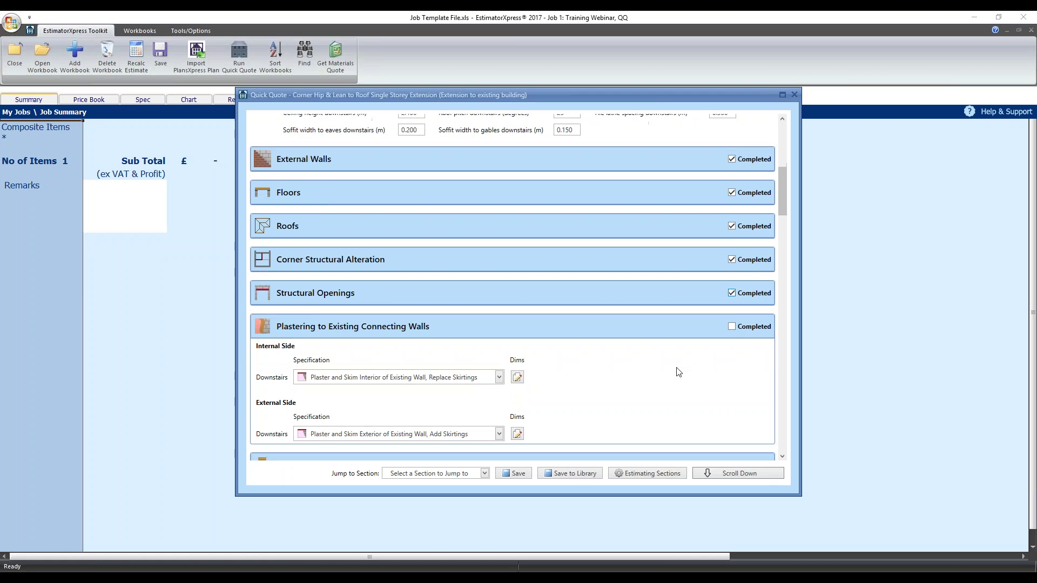
scroll(679, 372, "down", 2)
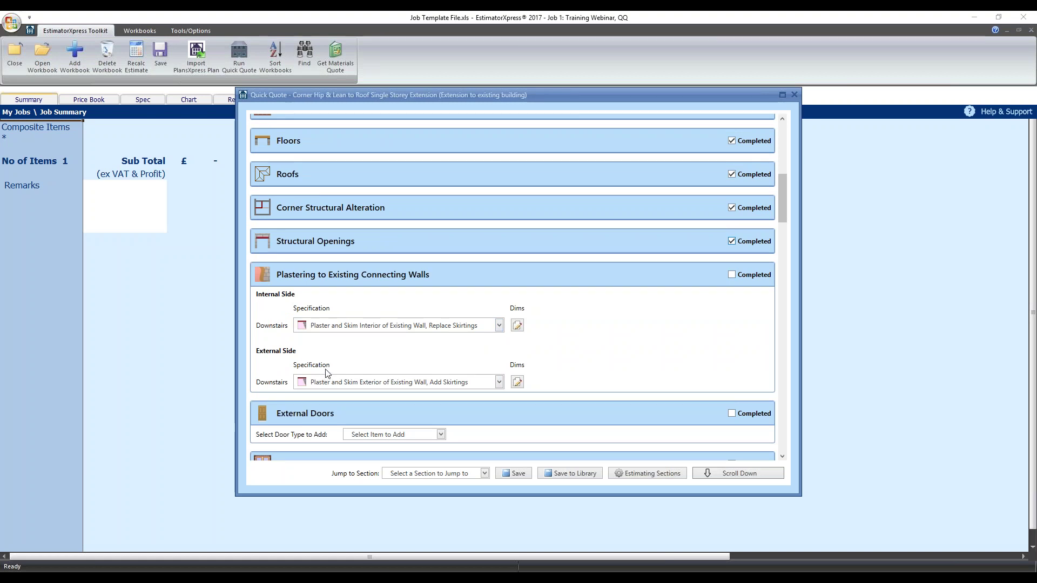
left_click(518, 326)
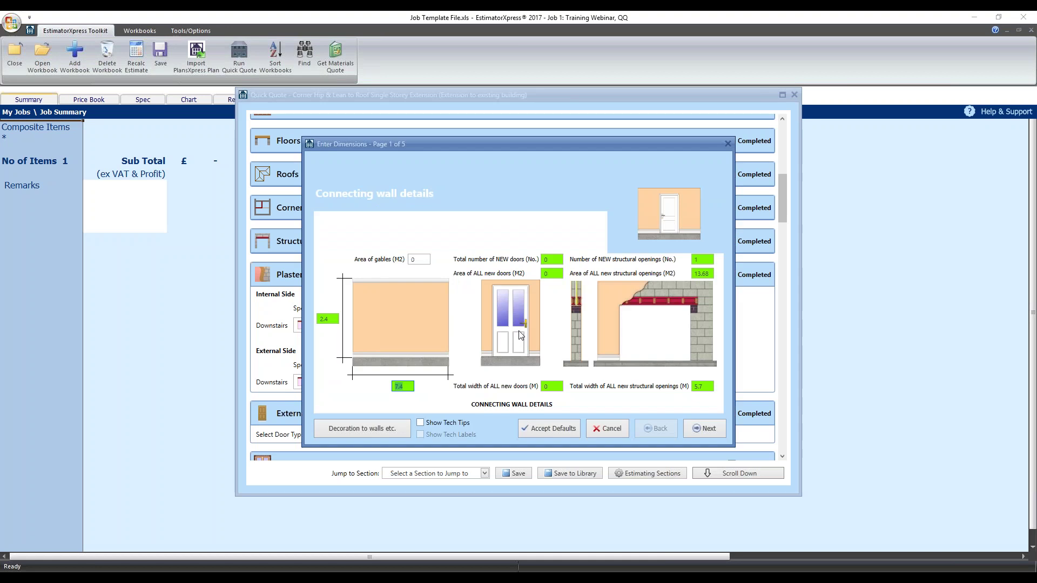
left_click(708, 430)
left_click(708, 433)
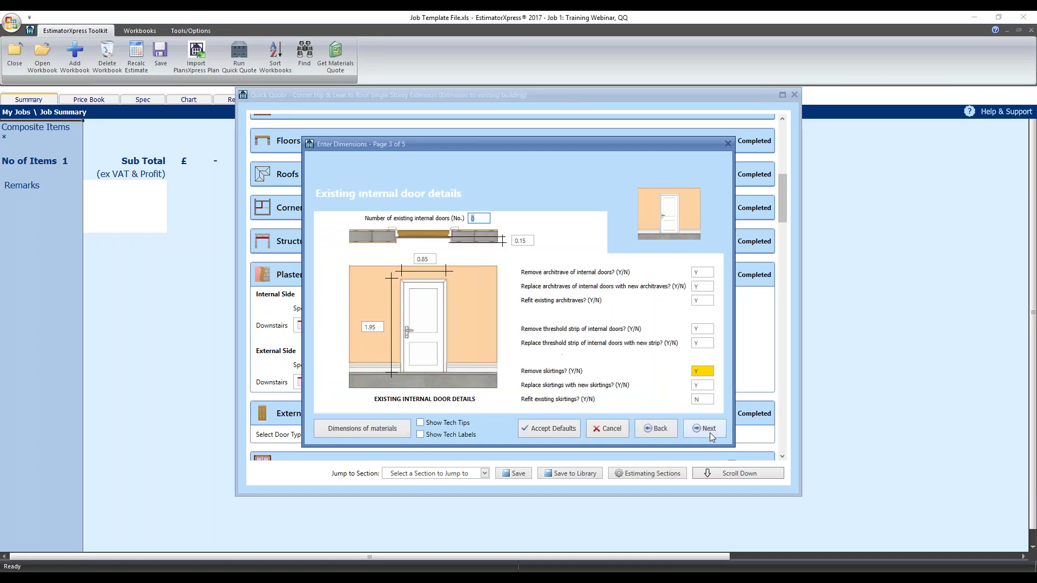
left_click(710, 432)
left_click(709, 432)
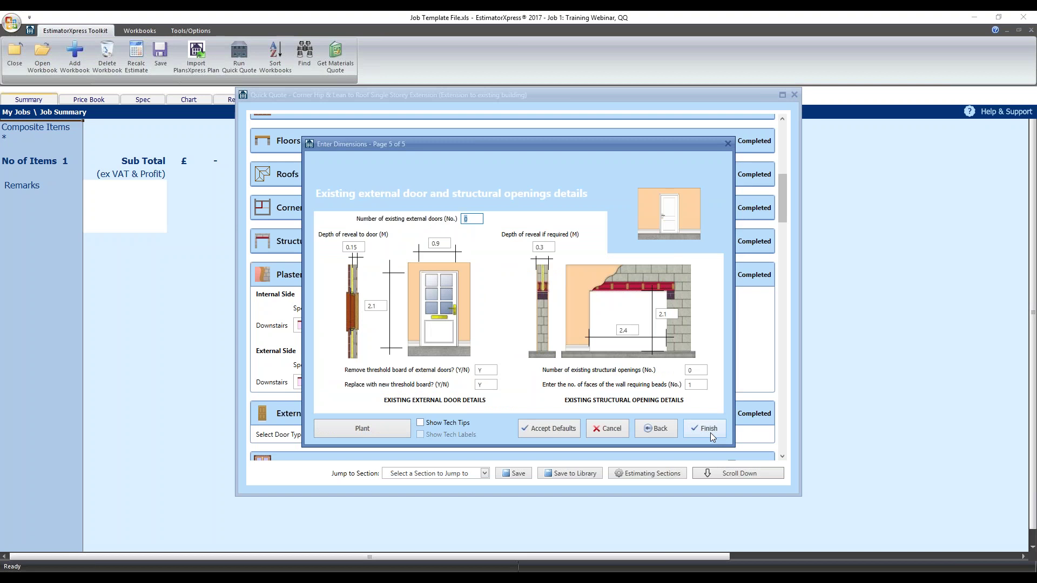
left_click(708, 429)
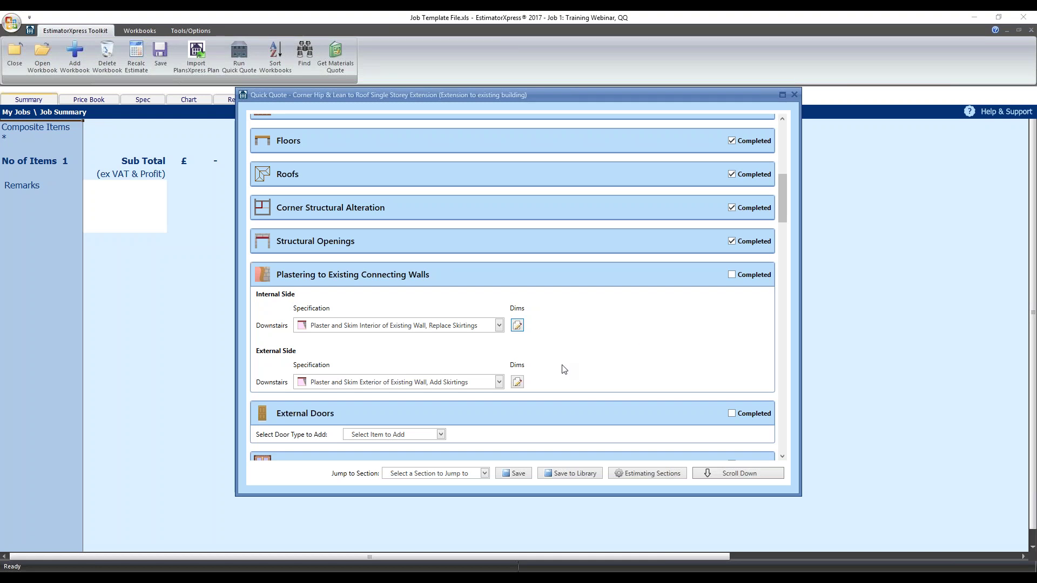
left_click(731, 275)
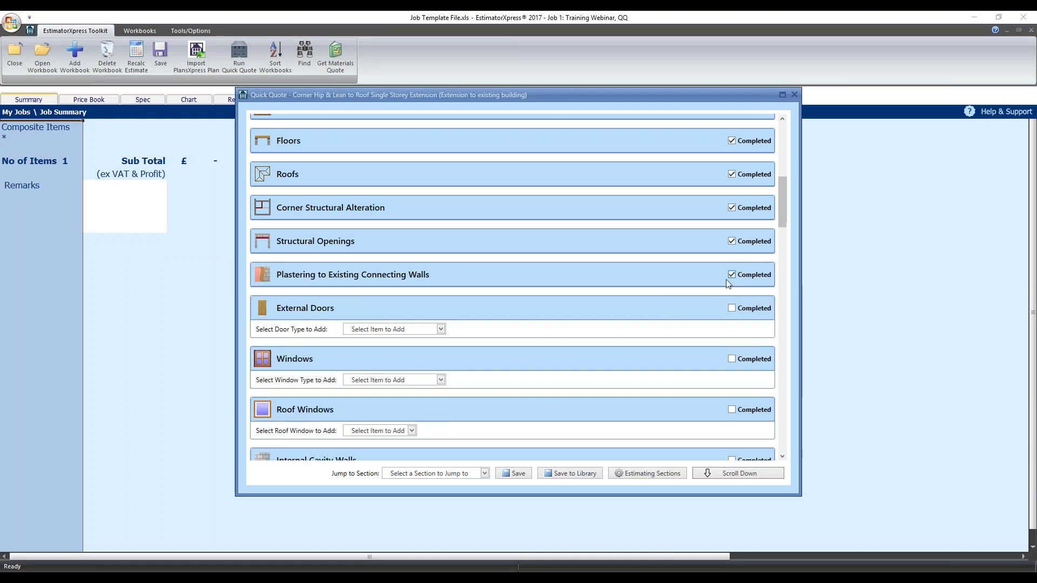
- Add one templated PVCu Patio Door 1800 to the External Doors section, with no top treatment
left_click(440, 329)
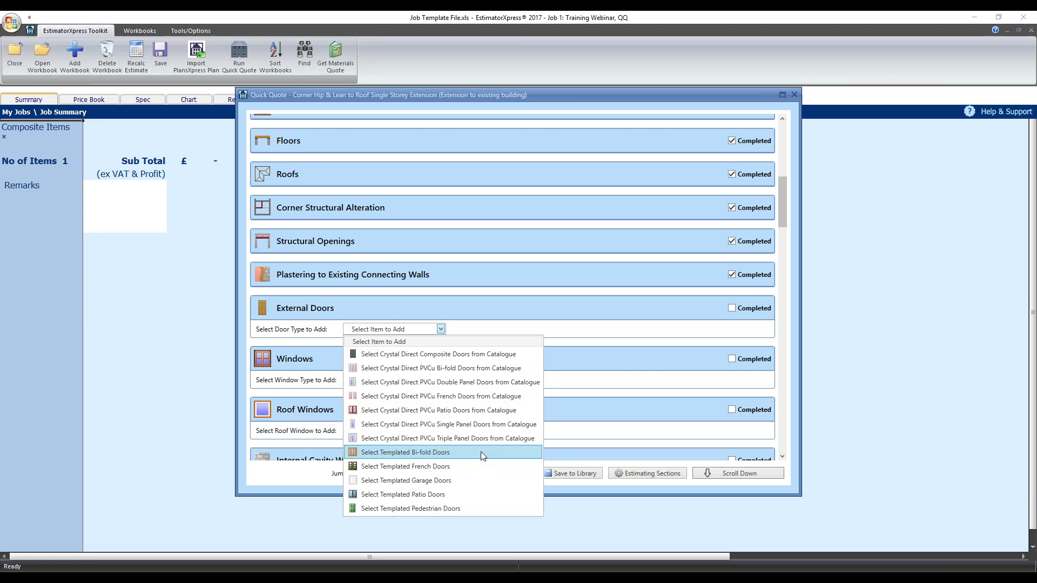
left_click(450, 494)
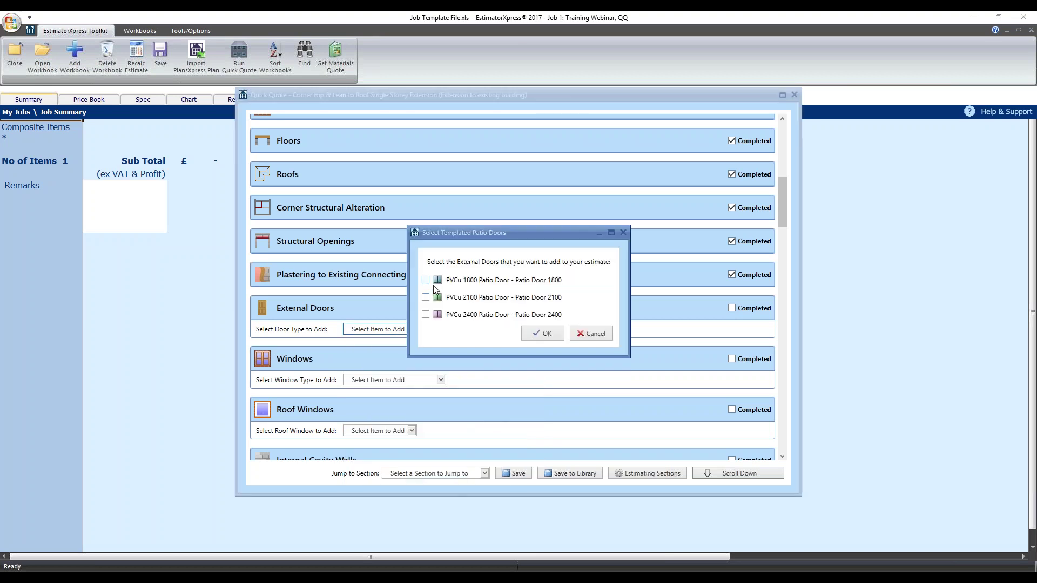
left_click(425, 281)
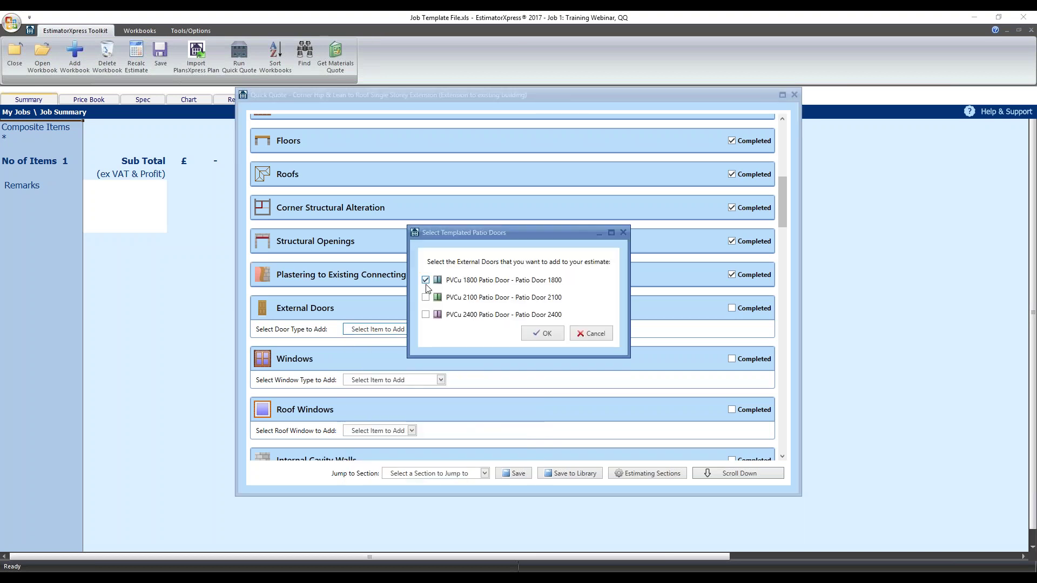
left_click(539, 335)
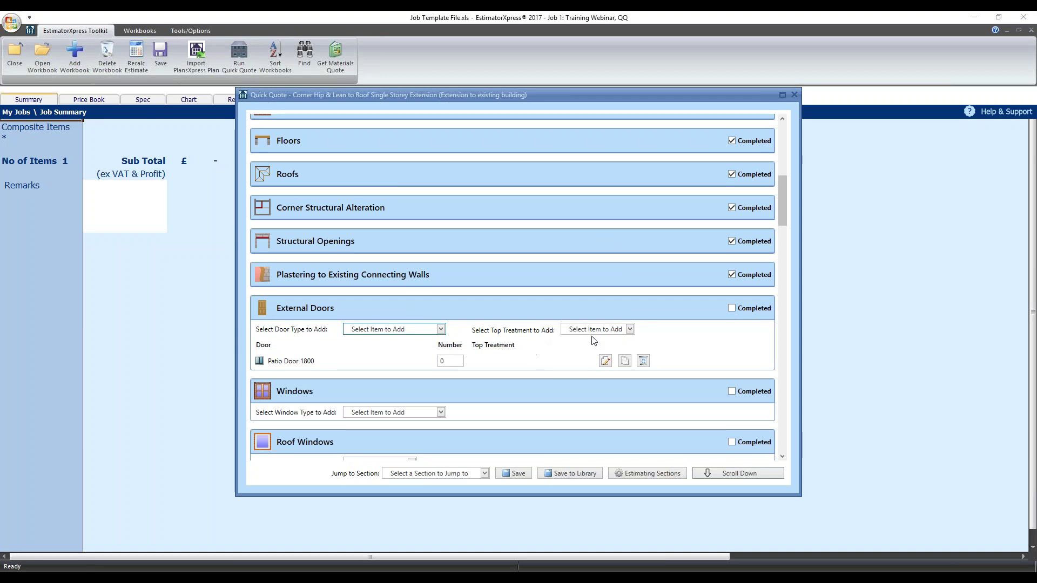
left_click(628, 331)
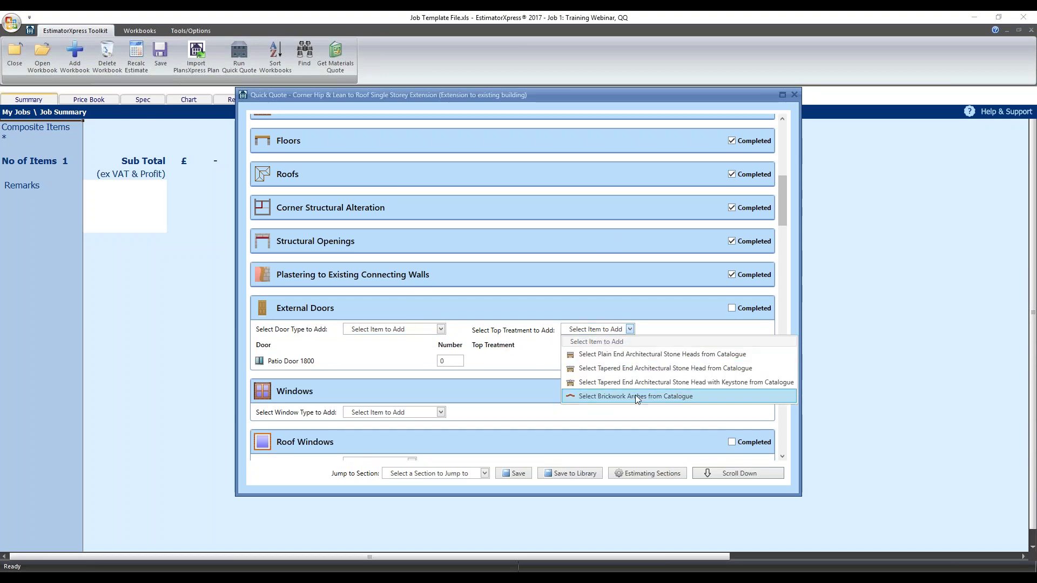
left_click(652, 332)
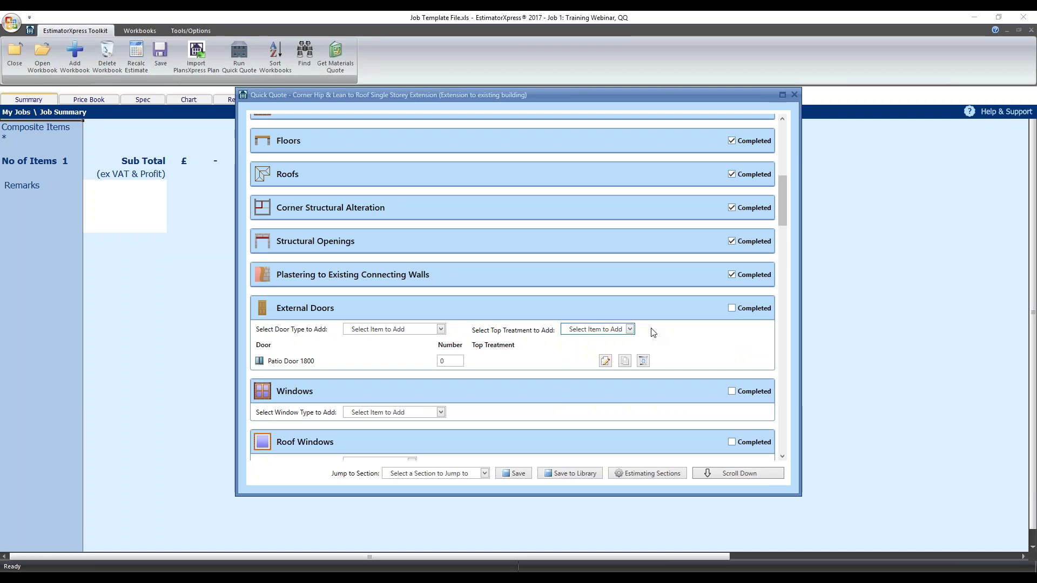
left_click(450, 361)
left_click(494, 360)
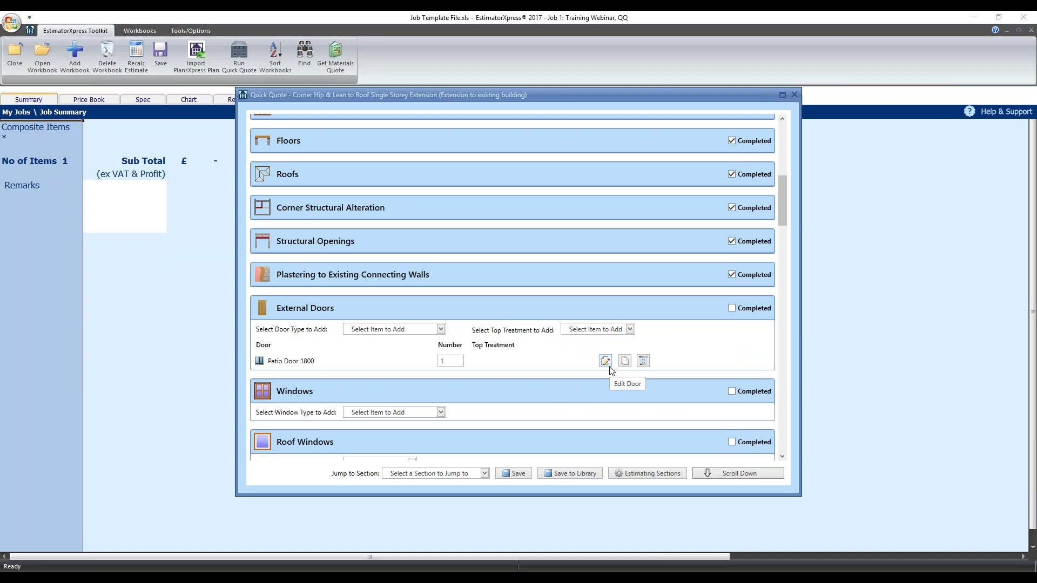
- Set the patio door's frame width to 2 m and accept its remaining fixing and decoration specifications
left_click(608, 363)
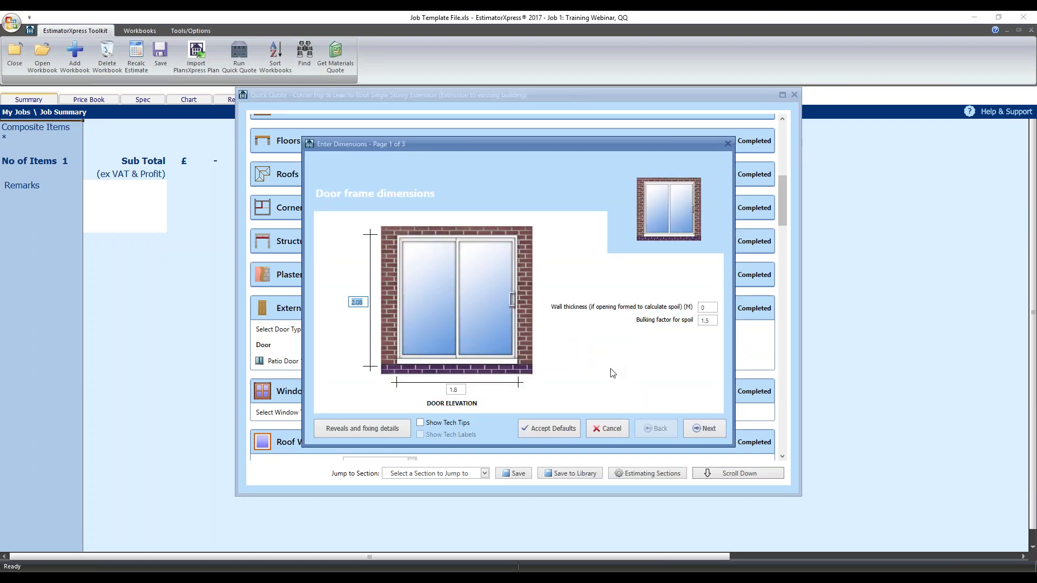
left_click(465, 391)
type("2")
left_click(703, 428)
left_click(696, 430)
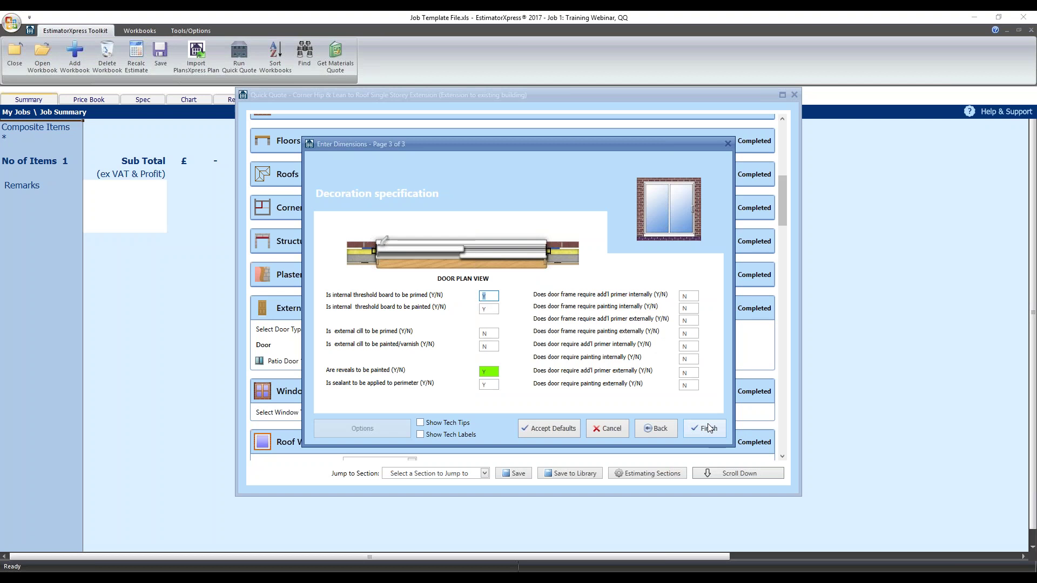
left_click(709, 427)
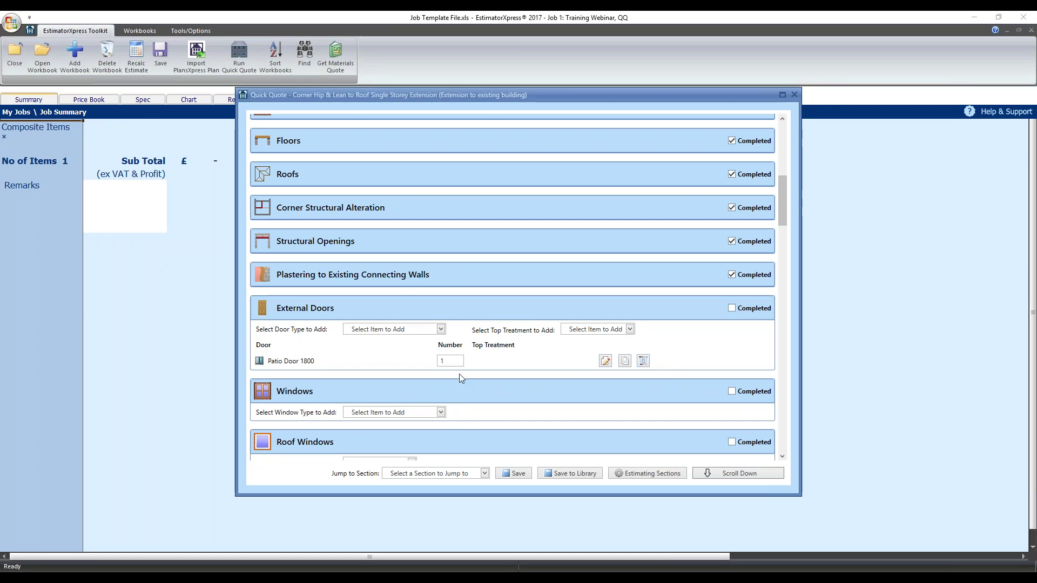
- Start adding a Crystal Direct PVCu window from the catalogue and filter it to the Metric Casement range, Style 27
left_click(440, 413)
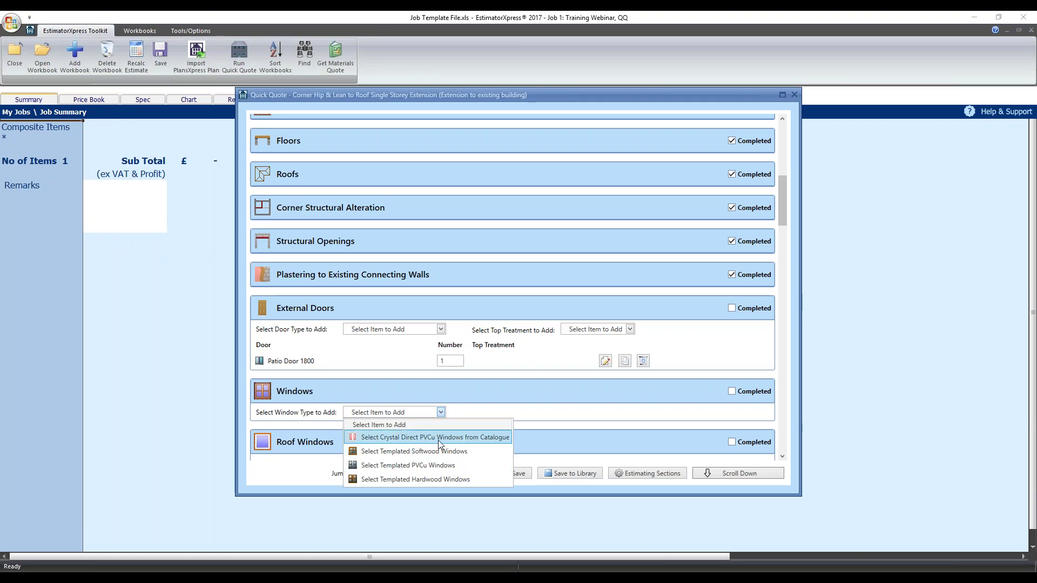
left_click(436, 438)
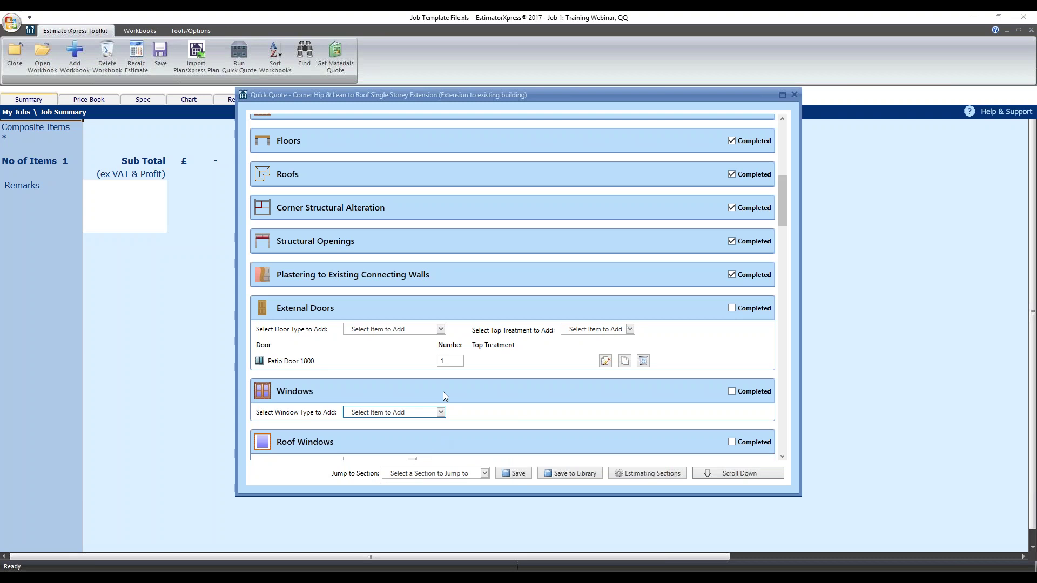
left_click(315, 247)
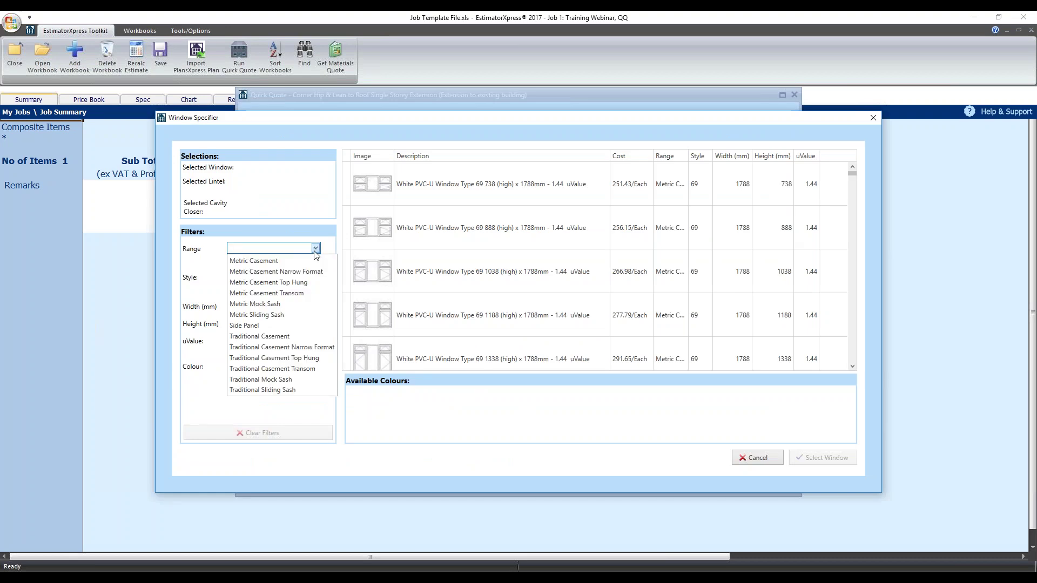
left_click(287, 261)
left_click(294, 272)
left_click_drag(315, 349, 317, 396)
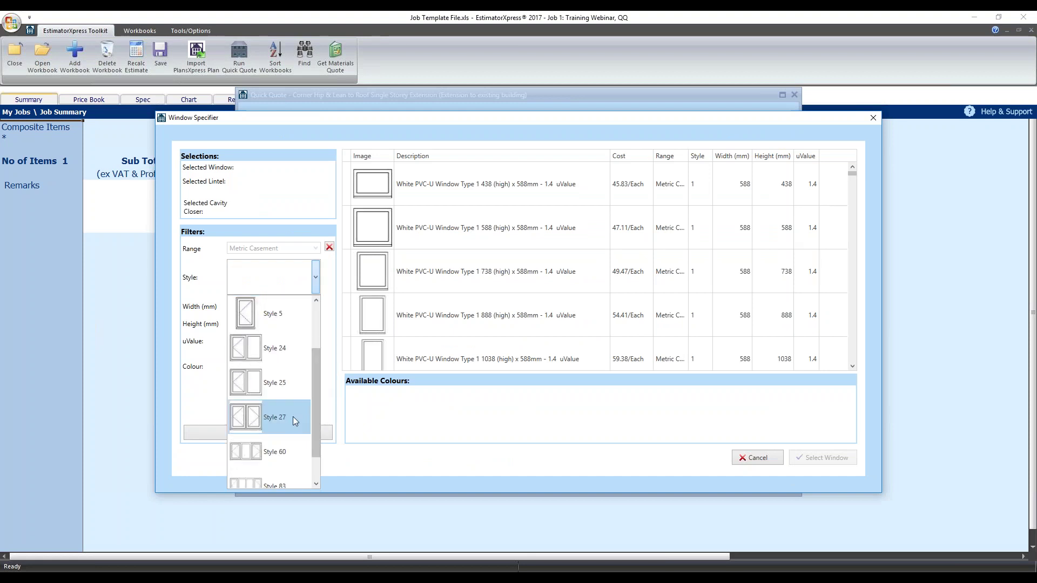
left_click(281, 423)
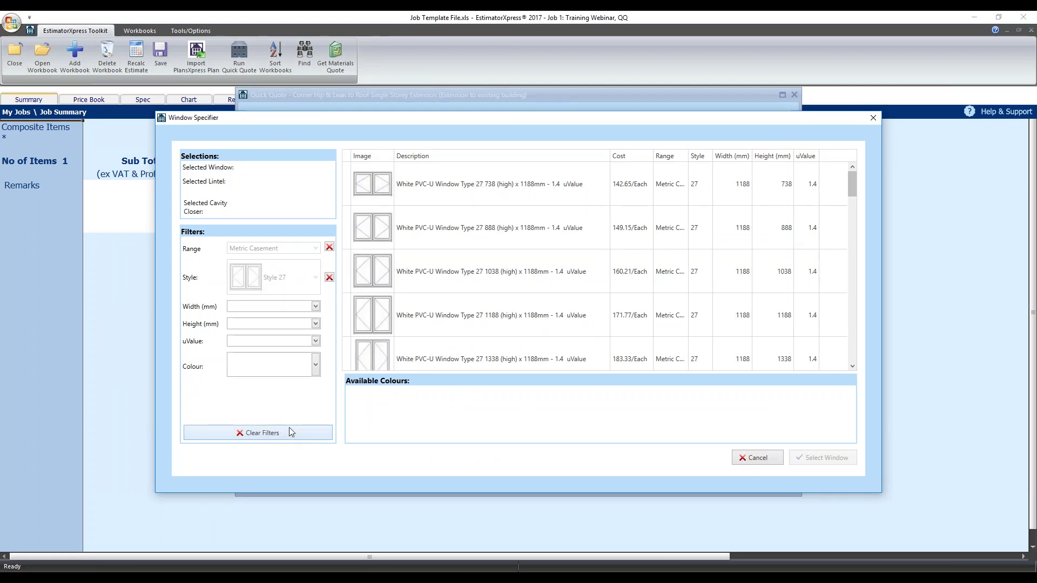
- Filter the windows to 1188 mm width, 1188 mm height, uValue 1.4 and White, and select the matching window
left_click(281, 311)
left_click(281, 318)
left_click(279, 324)
left_click(268, 367)
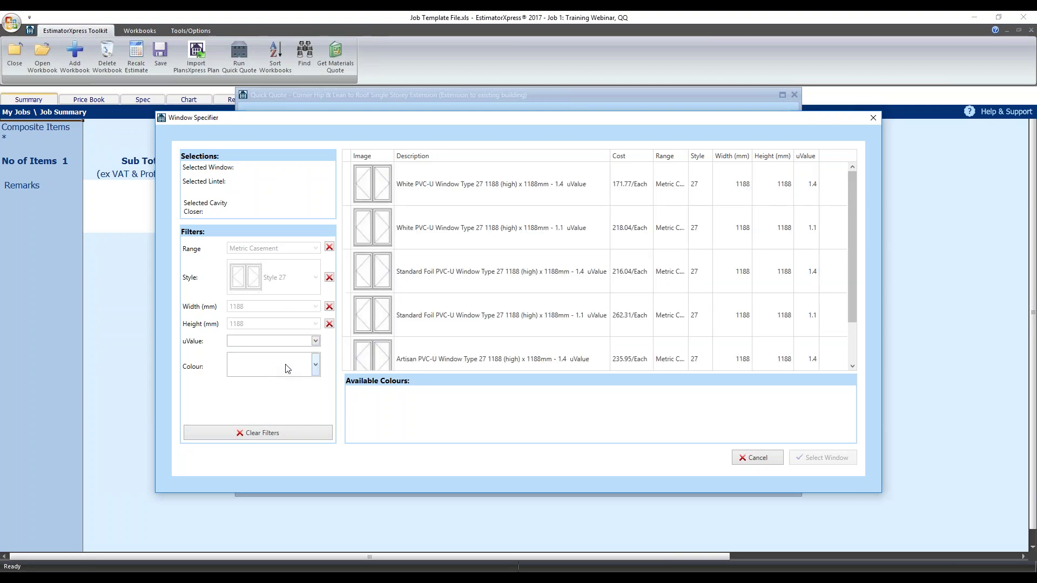
left_click(315, 341)
left_click(273, 352)
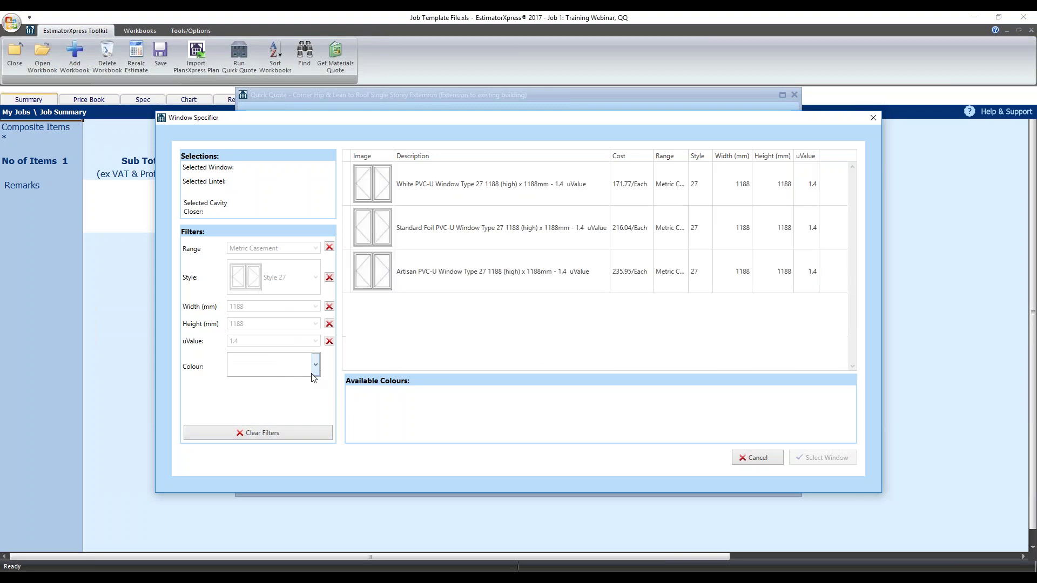
left_click(295, 367)
left_click(279, 388)
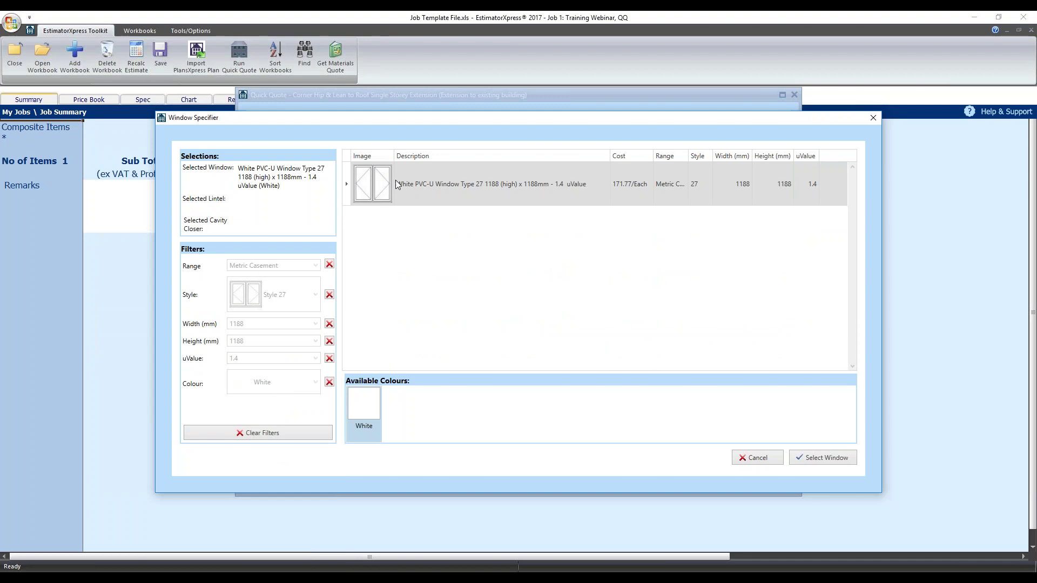
left_click(819, 456)
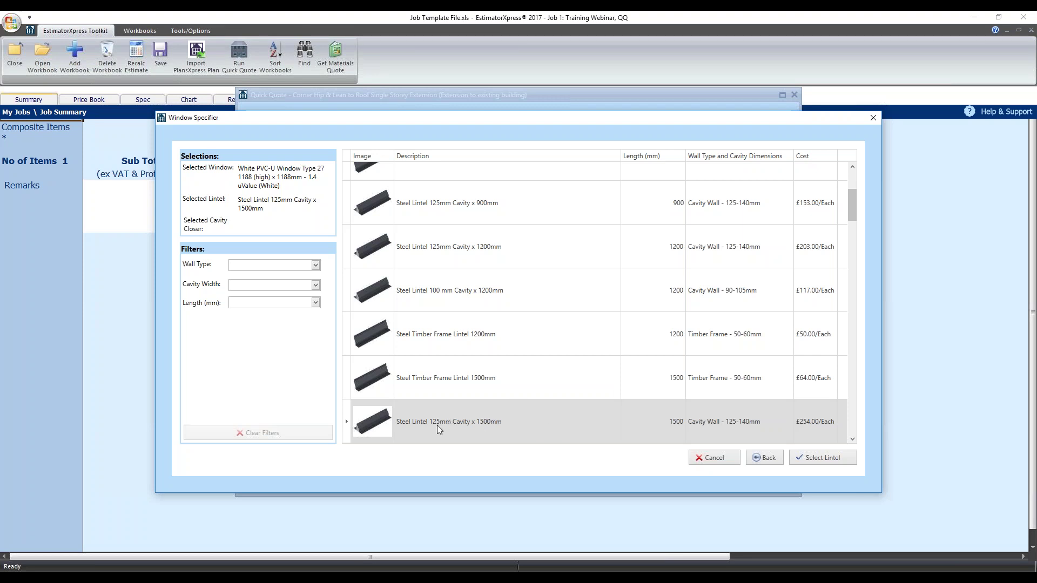
- Select the 1500 mm steel lintel for a cavity wall with a 90-105mm cavity width
left_click(261, 265)
left_click(264, 278)
left_click(261, 285)
left_click(262, 309)
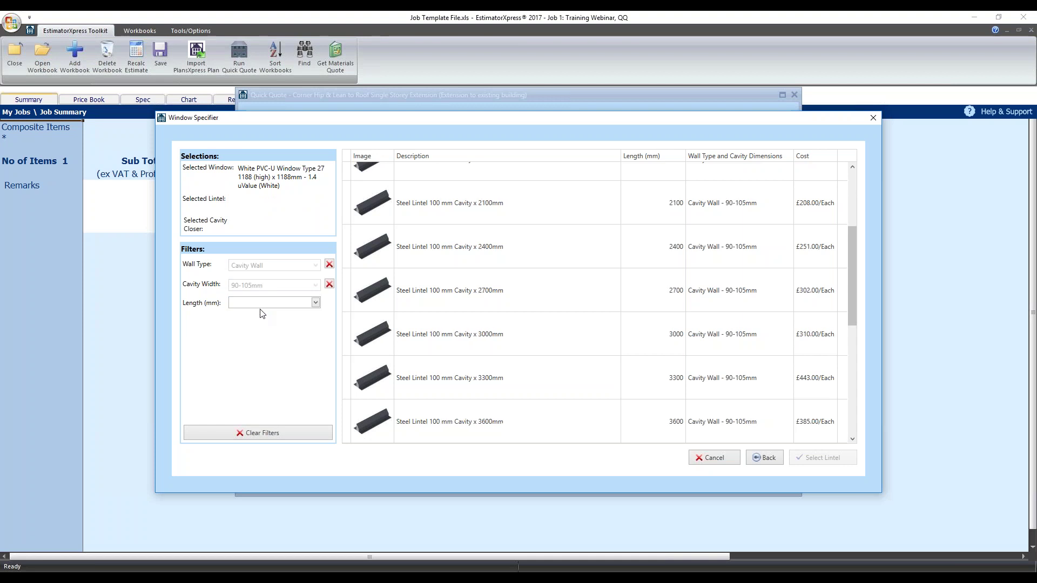
left_click(262, 304)
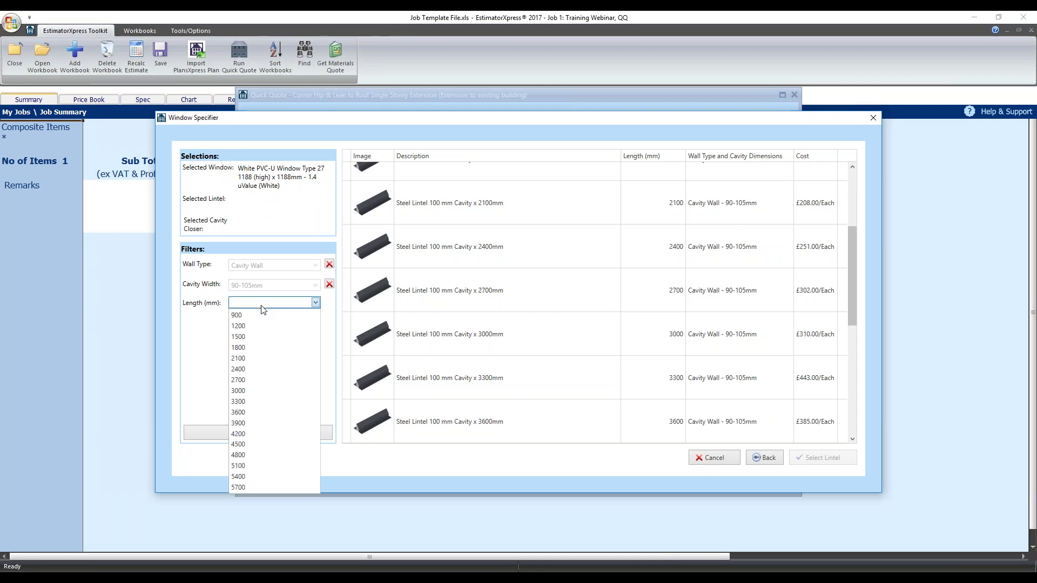
left_click(259, 336)
left_click(456, 190)
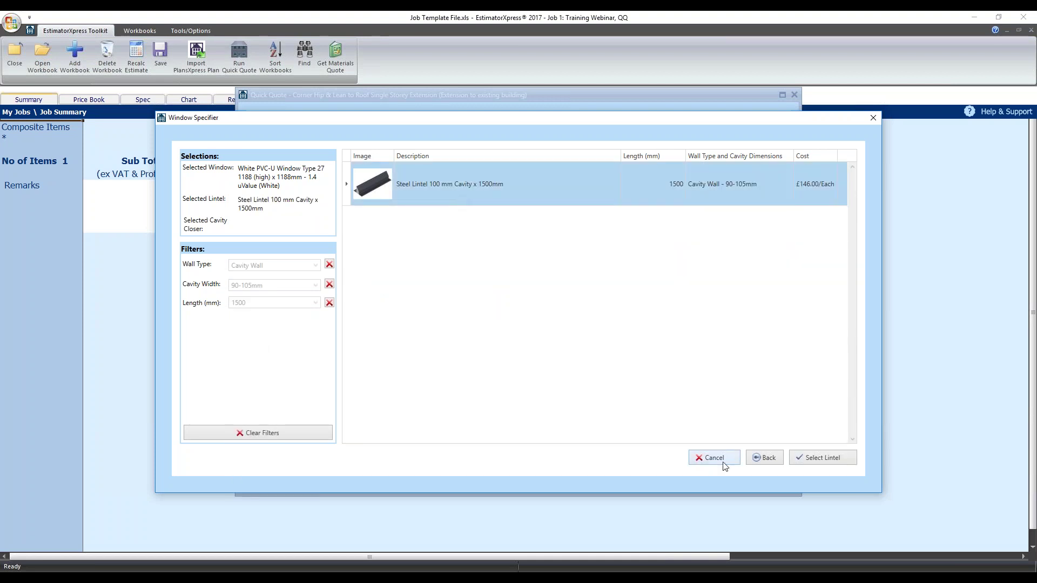
left_click(809, 457)
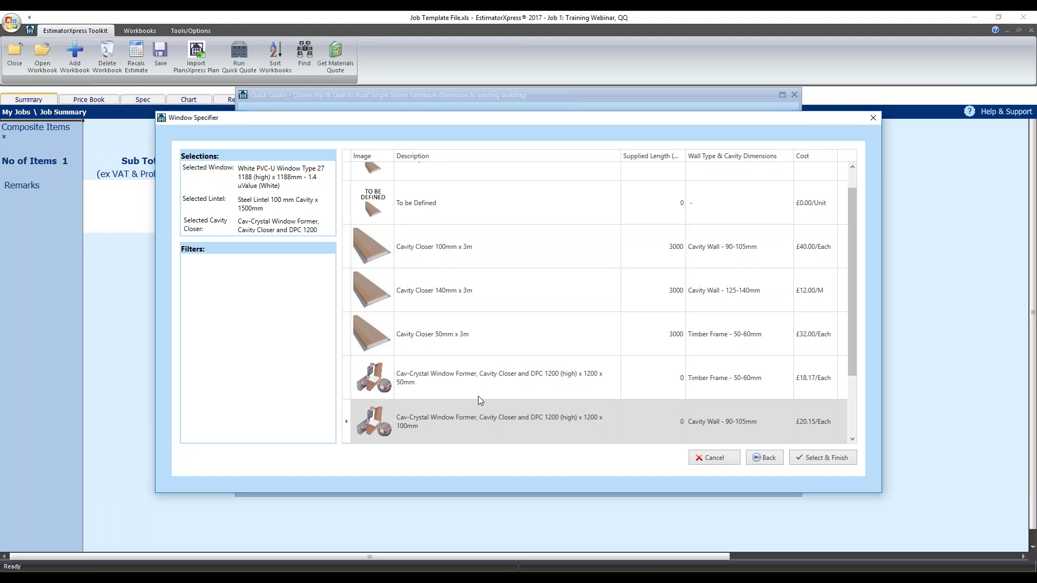
- Finish the window with the 1200 x 1200 x 100mm Cav-Crystal Window Former, and mark the External Doors and Windows sections as completed
left_click(460, 417)
left_click(835, 463)
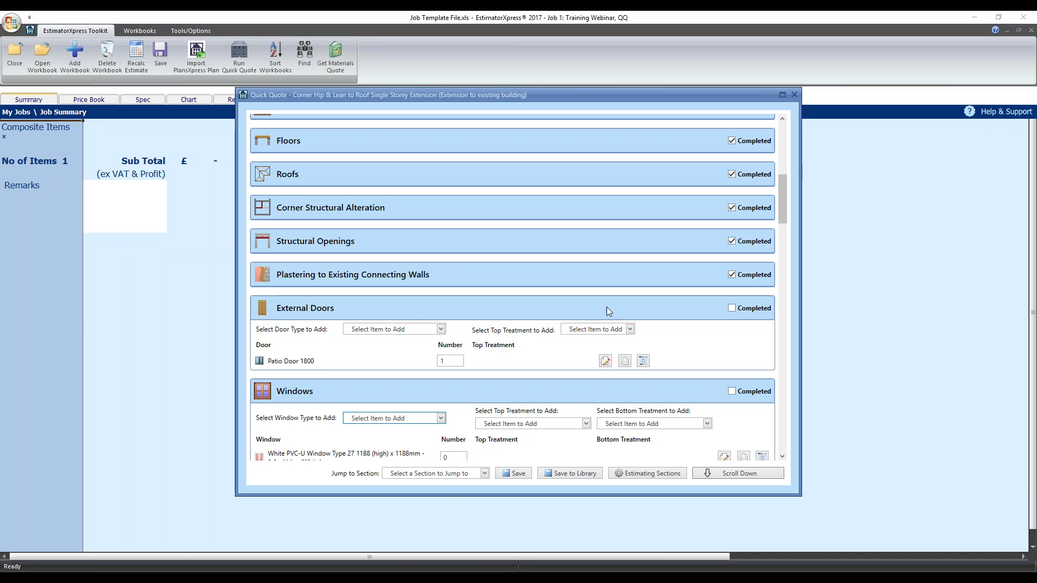
left_click(731, 308)
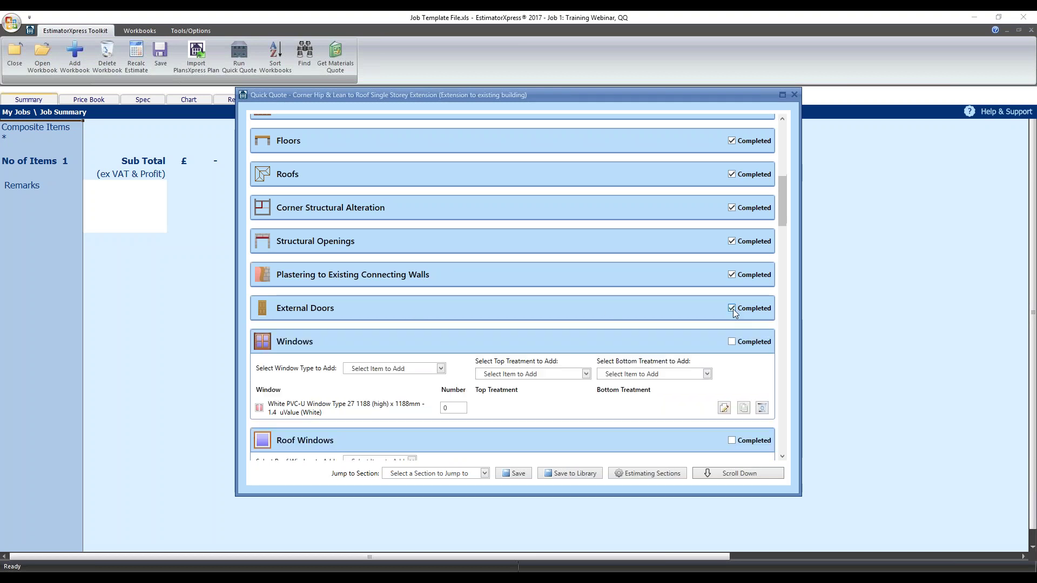
left_click(733, 341)
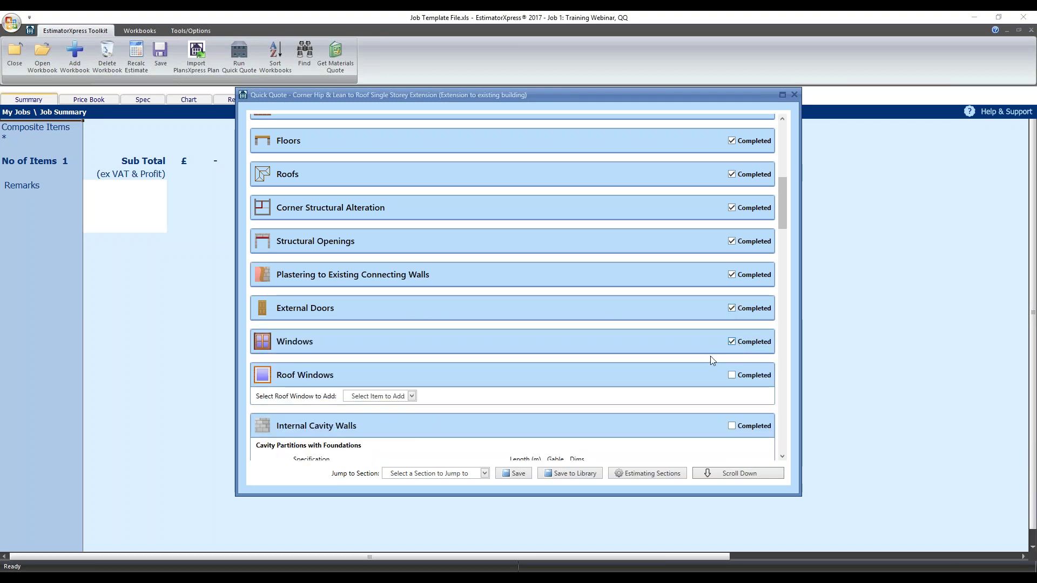
- Add one templated Velux M04 780 X 980 roof window and mark the Roof Windows section as completed
left_click(412, 397)
left_click(401, 421)
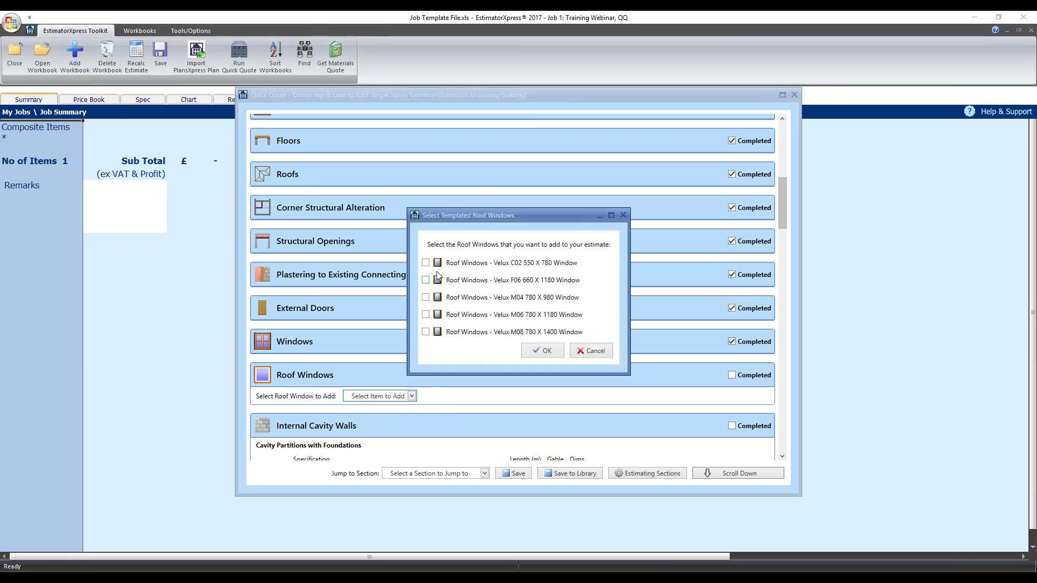
left_click(426, 297)
left_click(546, 351)
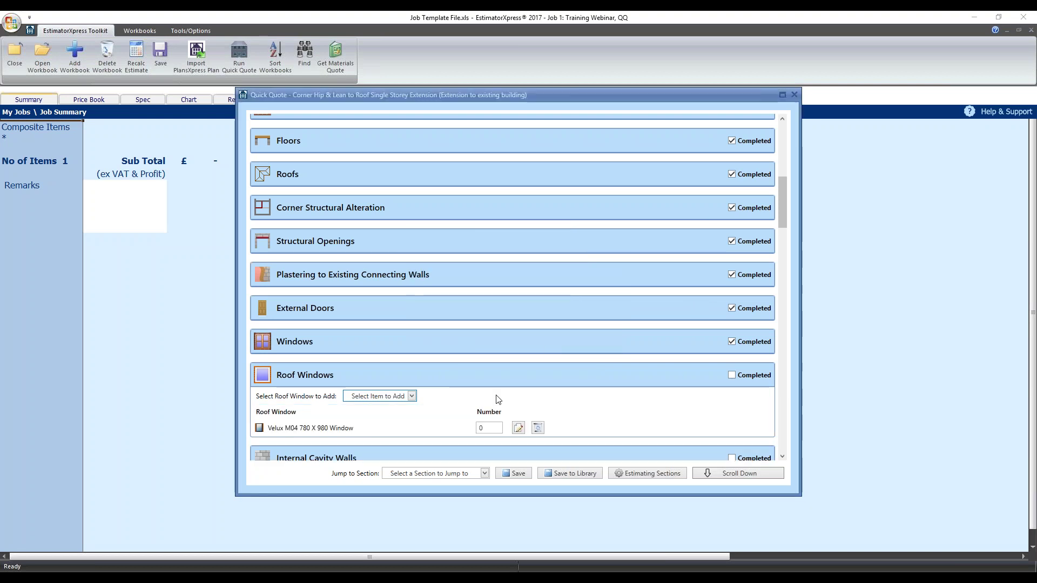
type("1")
scroll(621, 432, "down", 3)
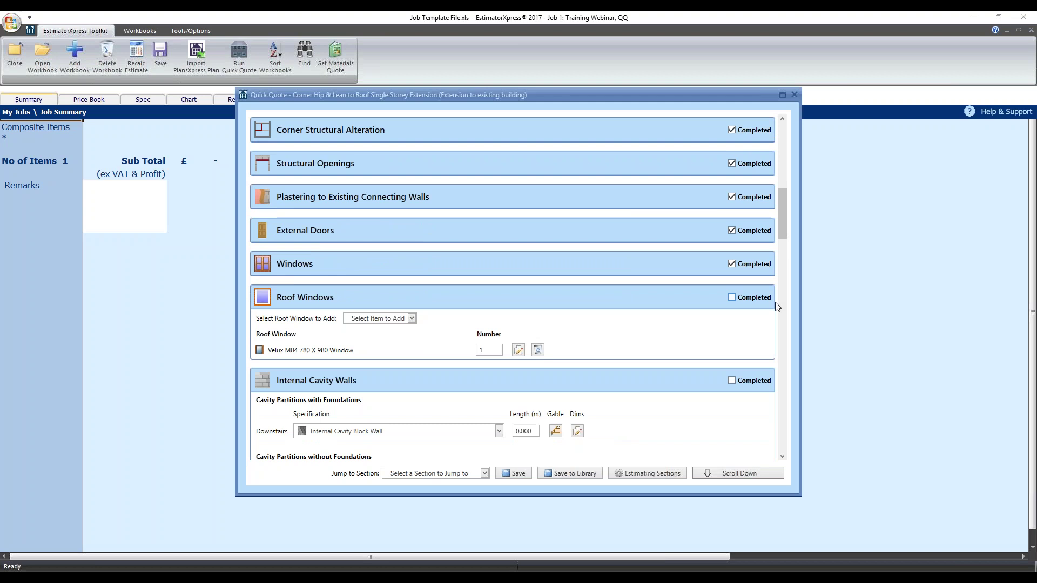
left_click(731, 297)
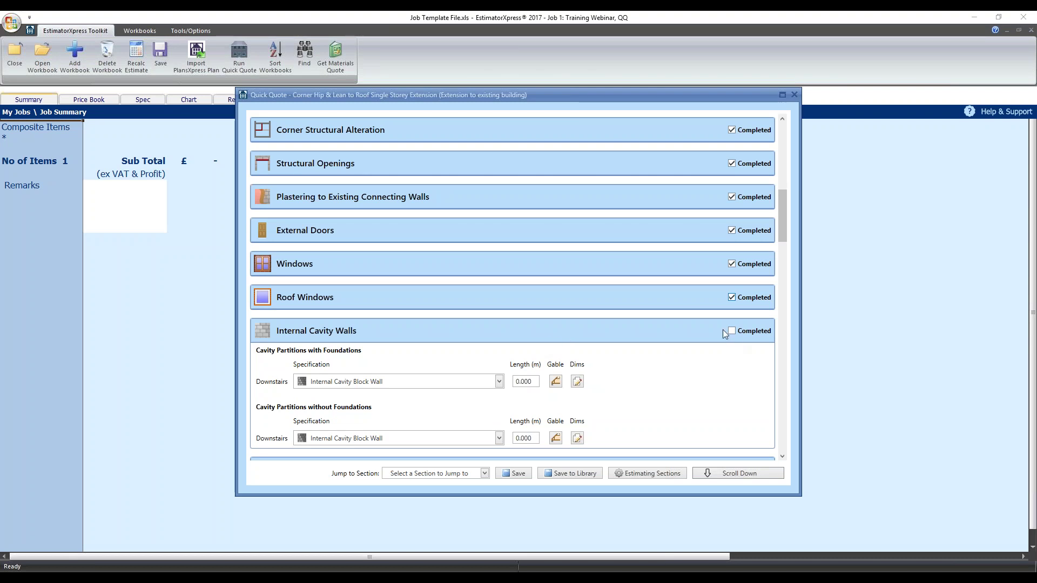
- Mark the three internal wall sections (cavity, single skin solid and lightweight), Sleeper Walls and Internal Doors as completed without adding anything
scroll(722, 335, "down", 3)
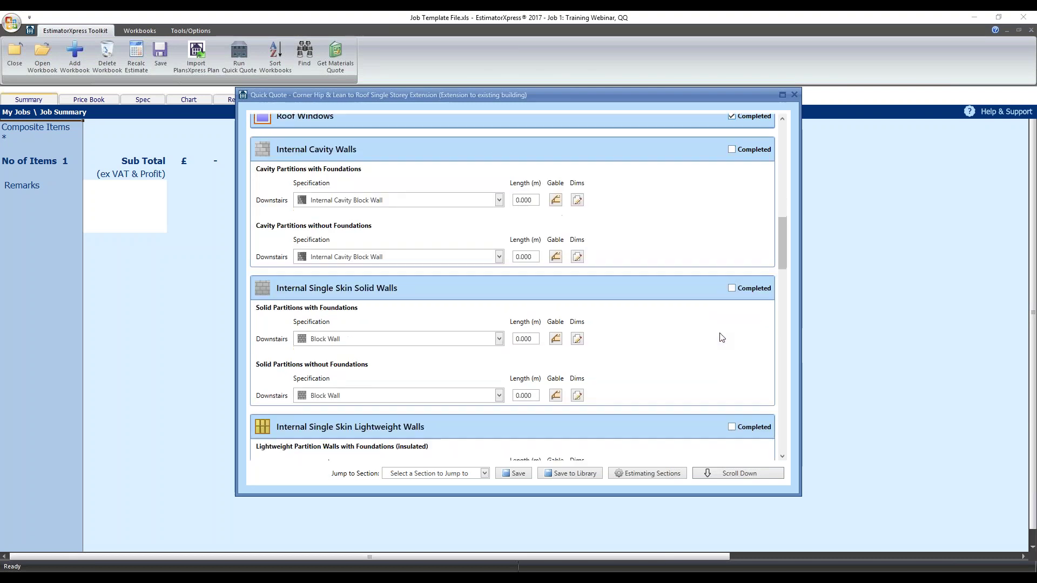
scroll(718, 302, "up", 1)
left_click(732, 227)
left_click(731, 264)
left_click(731, 293)
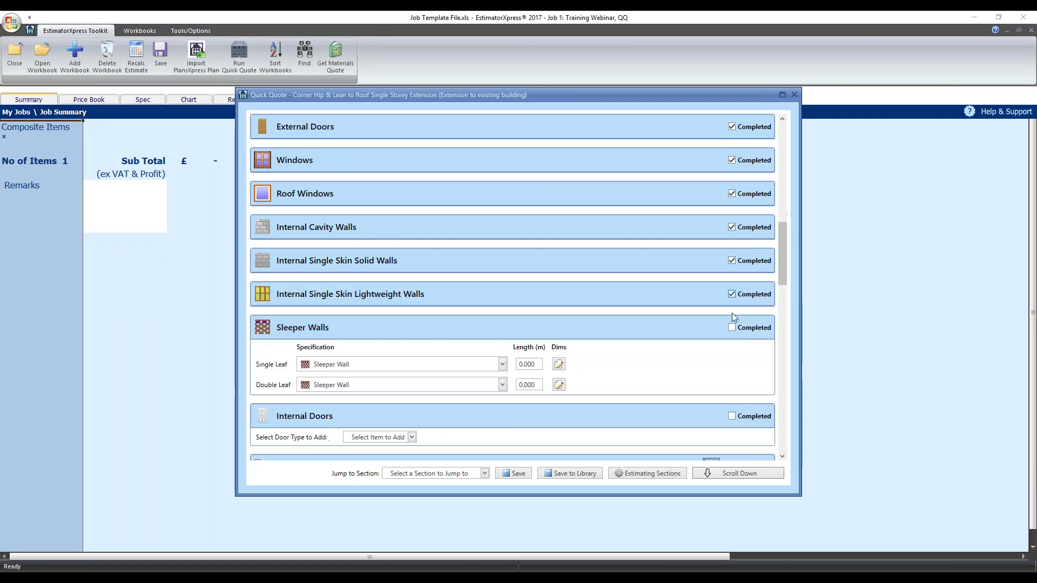
left_click(731, 328)
left_click(732, 361)
- Add a rectangular room with a flat ceiling in the Rooms section and set its description to Kitchen
scroll(728, 348, "down", 2)
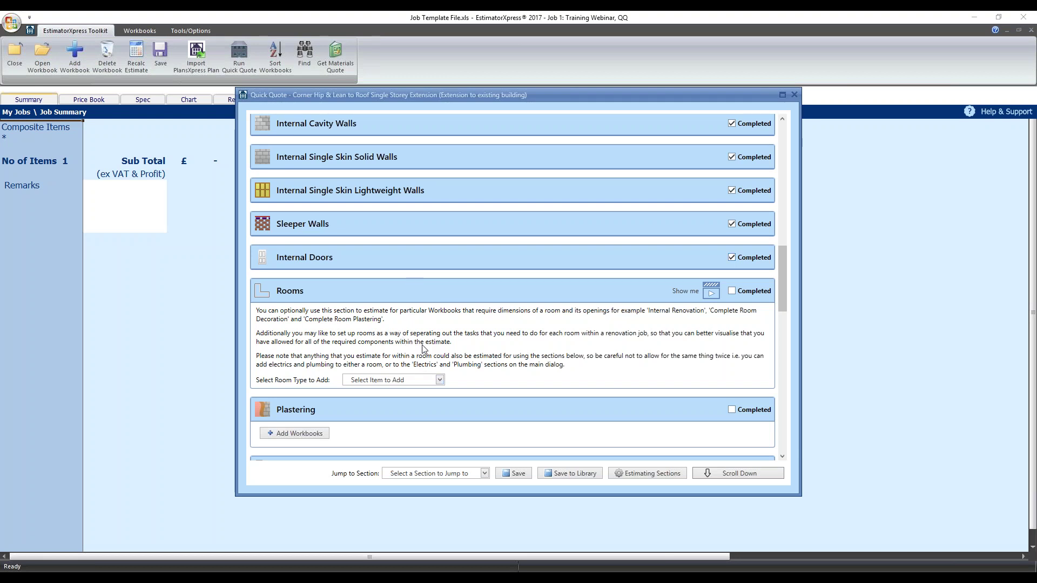
left_click(428, 380)
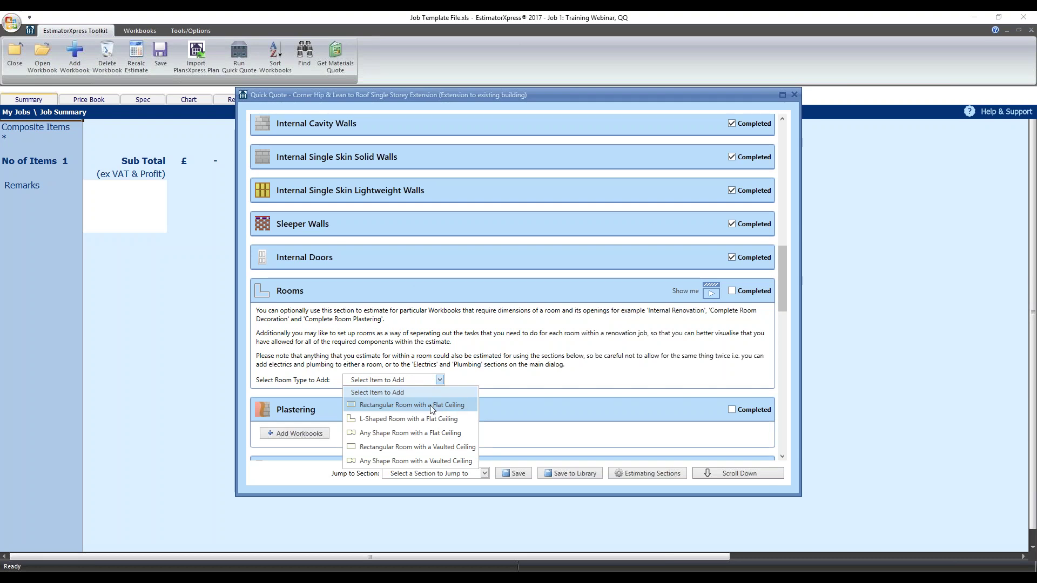
left_click(433, 406)
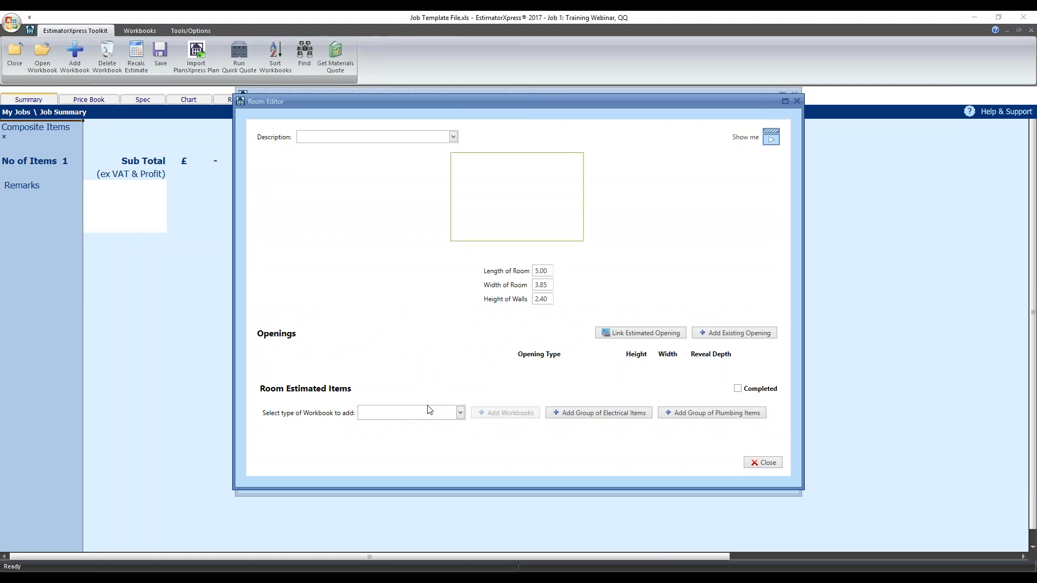
left_click(453, 138)
left_click_drag(456, 167, 423, 223)
left_click(340, 225)
- Check the kitchen's length, width and wall height, and view the estimated openings available to link without linking any
left_click(550, 284)
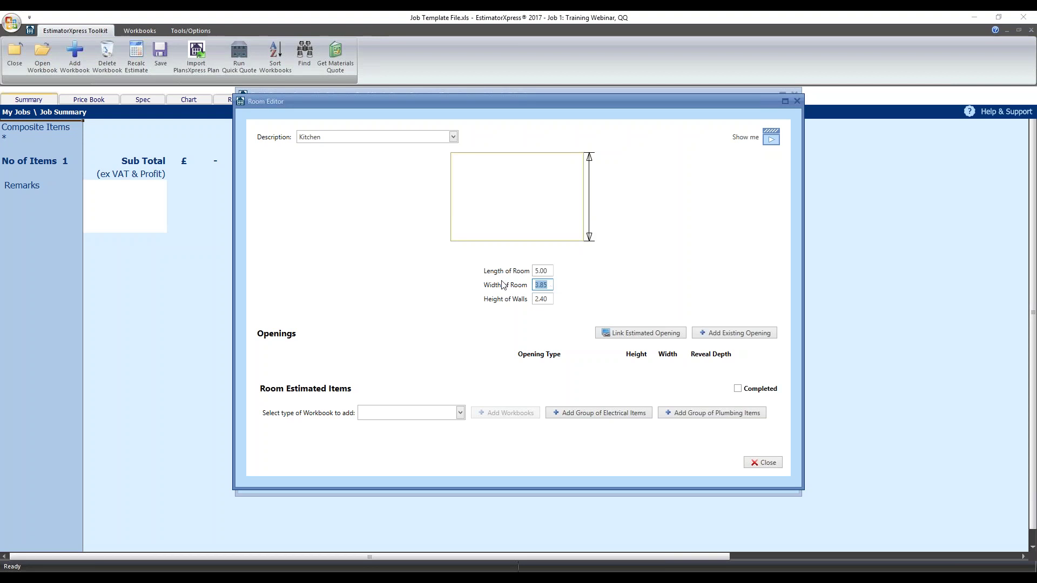
left_click(548, 271)
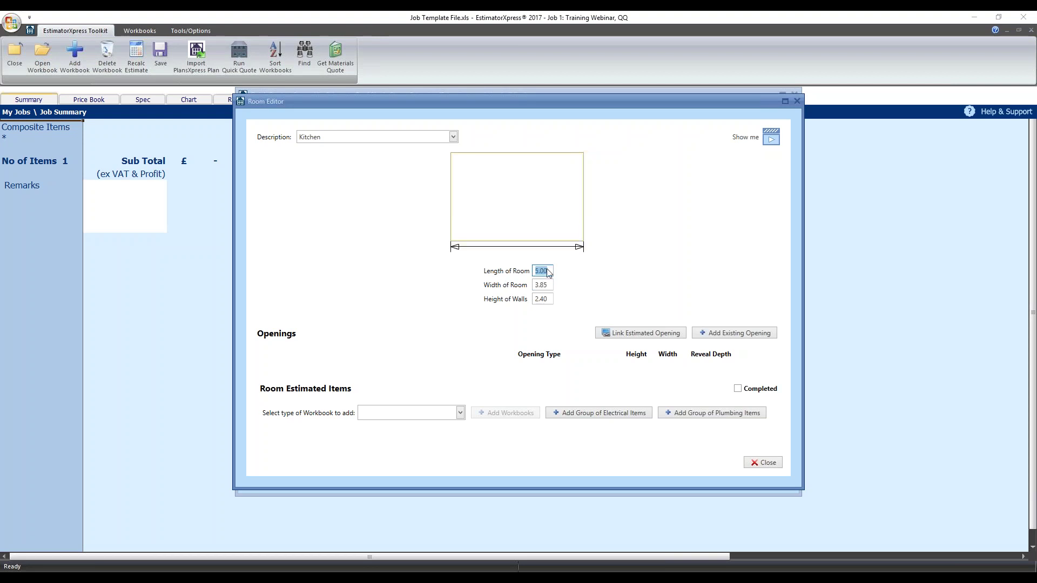
left_click(551, 285)
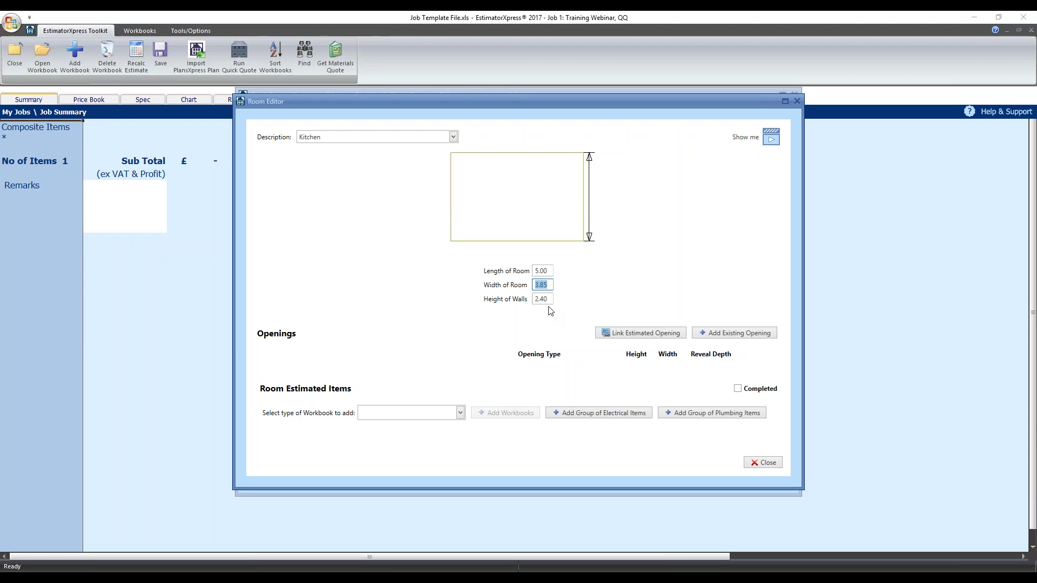
left_click(548, 298)
left_click(604, 300)
left_click(618, 339)
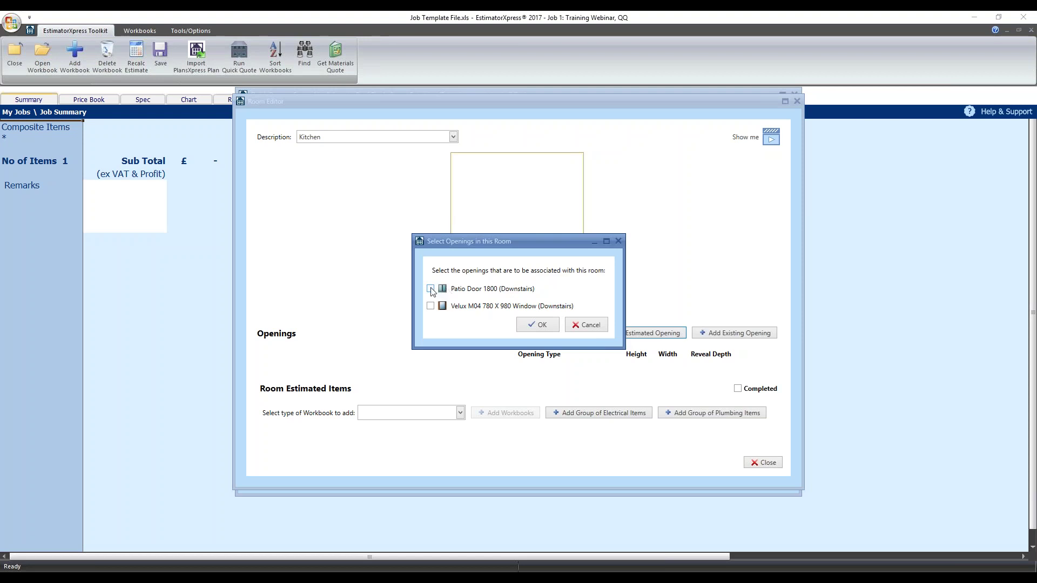
left_click(588, 325)
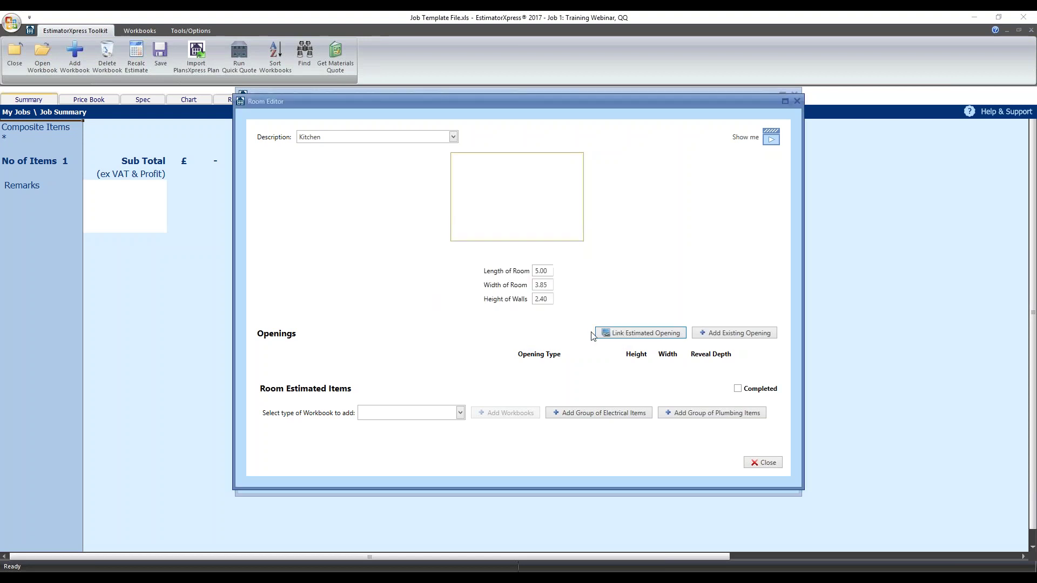
- Add an existing internal door opening to the kitchen with height 2.1, width 0.8 and reveal depth 0.15
left_click(725, 334)
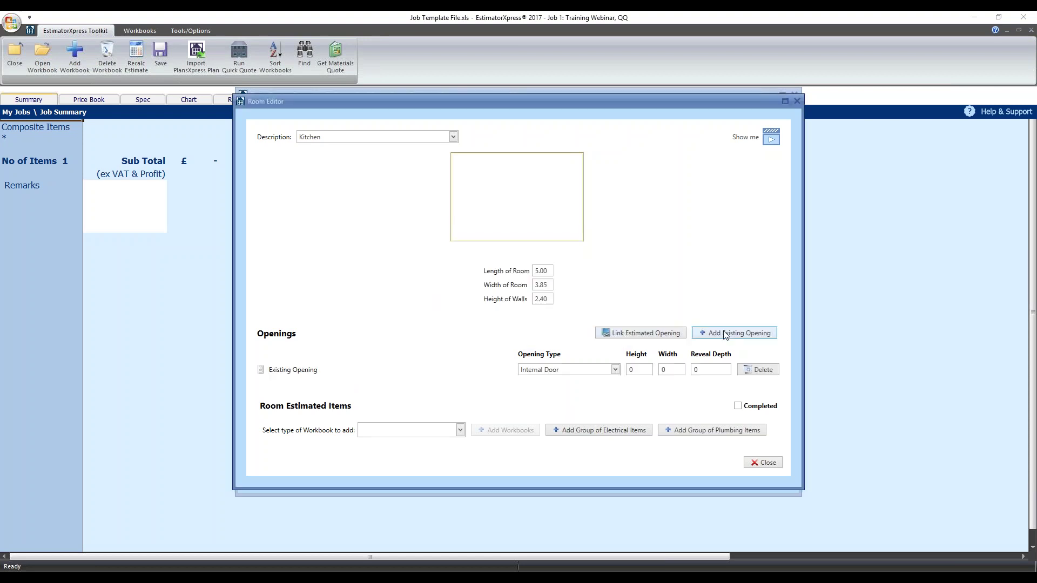
left_click(631, 370)
left_click(664, 370)
type("0.8")
left_click(631, 401)
left_click(709, 369)
type("0.15")
left_click(699, 400)
- Add a second existing internal door opening with height 2.1, width 0.9 and reveal depth 0.1
left_click(715, 333)
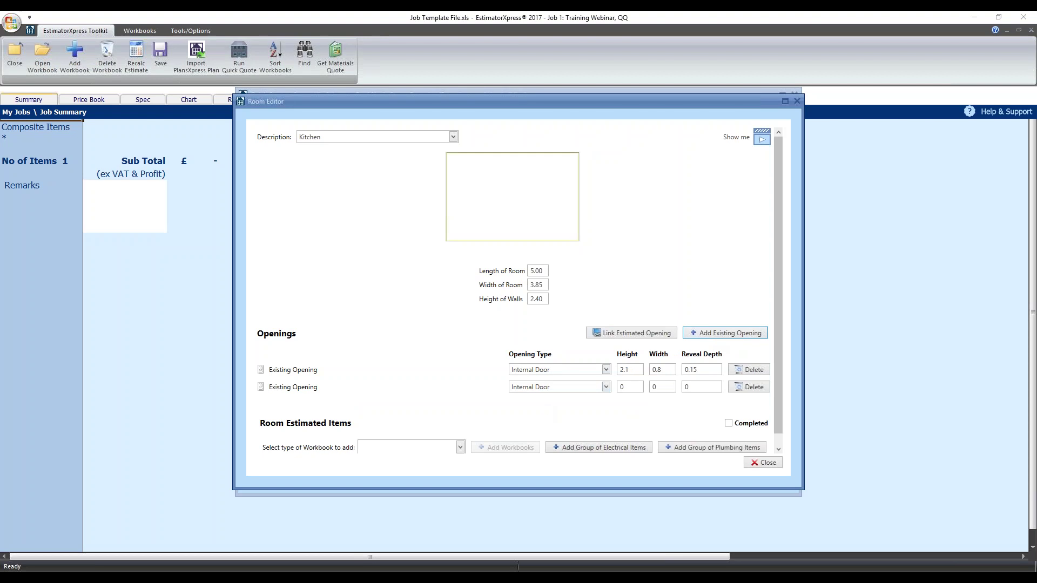
left_click(634, 389)
type("2.1")
left_click(666, 387)
type(".9")
left_click(702, 387)
left_click(600, 410)
- Add the Internal Renovation workbook to the kitchen using the "Re-skim, skirt and decorate" dimensional template
scroll(456, 351, "down", 1)
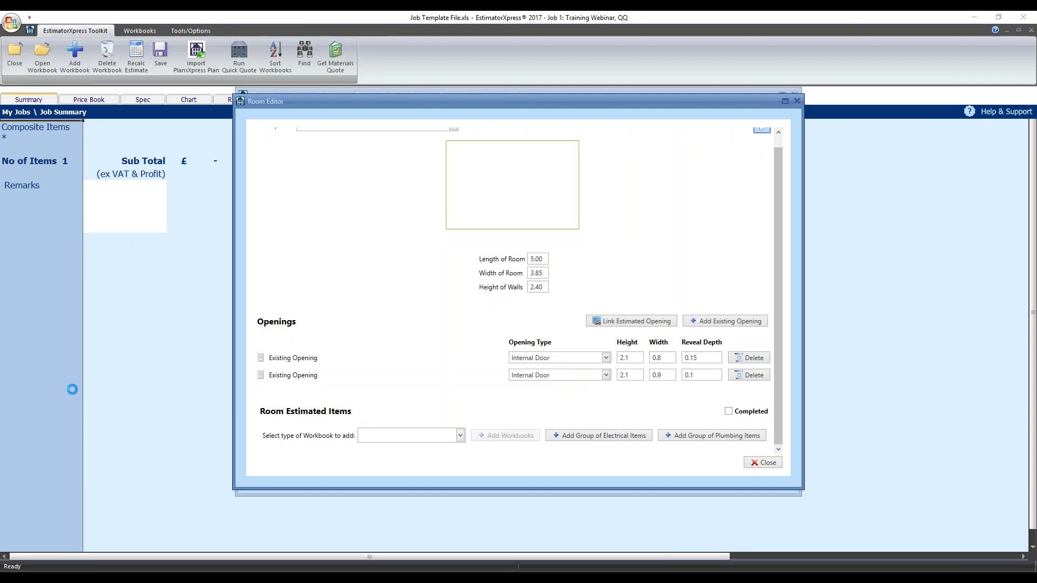
left_click(406, 436)
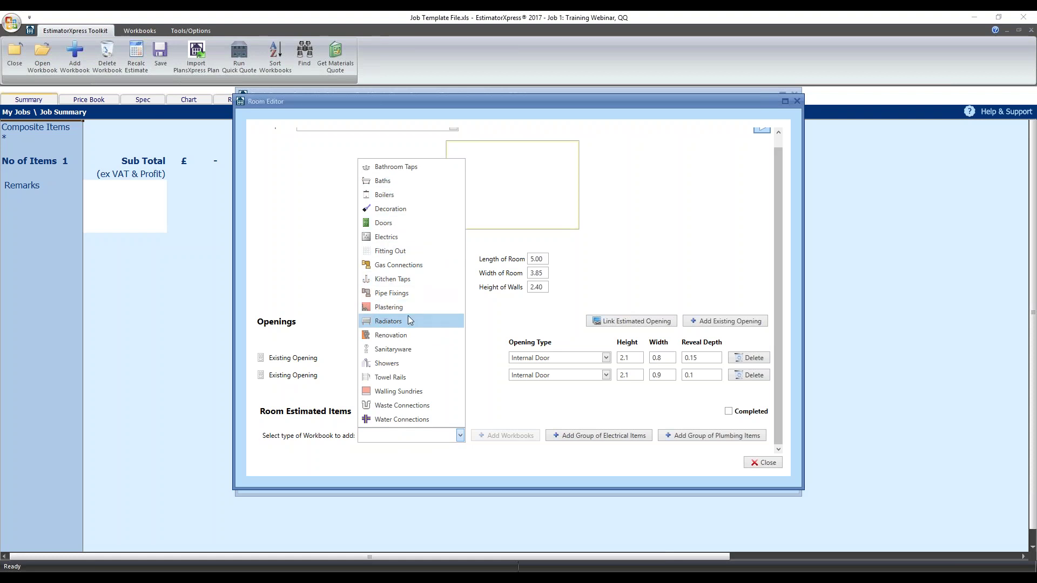
left_click(406, 335)
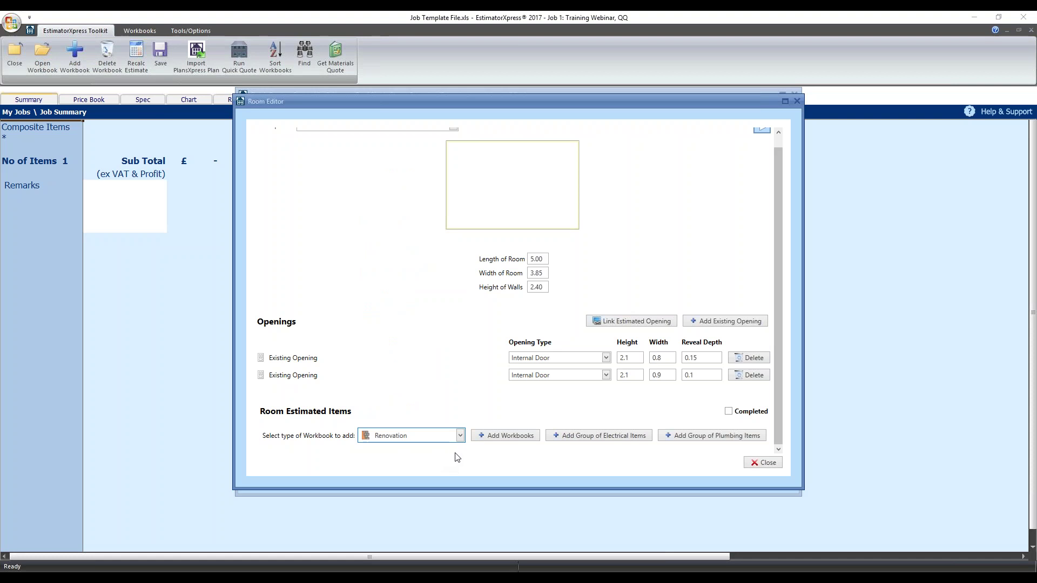
left_click(506, 444)
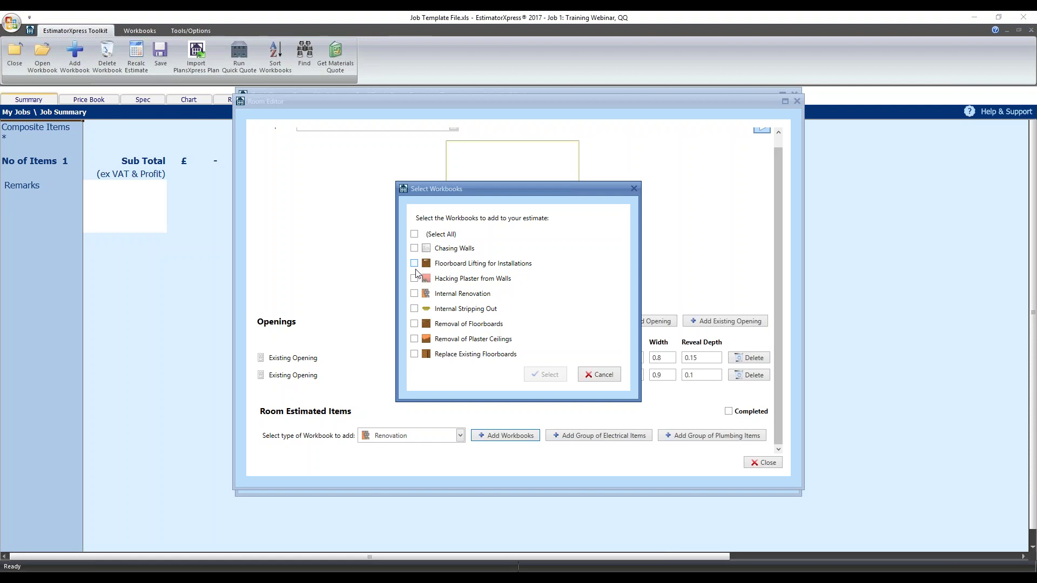
left_click(414, 294)
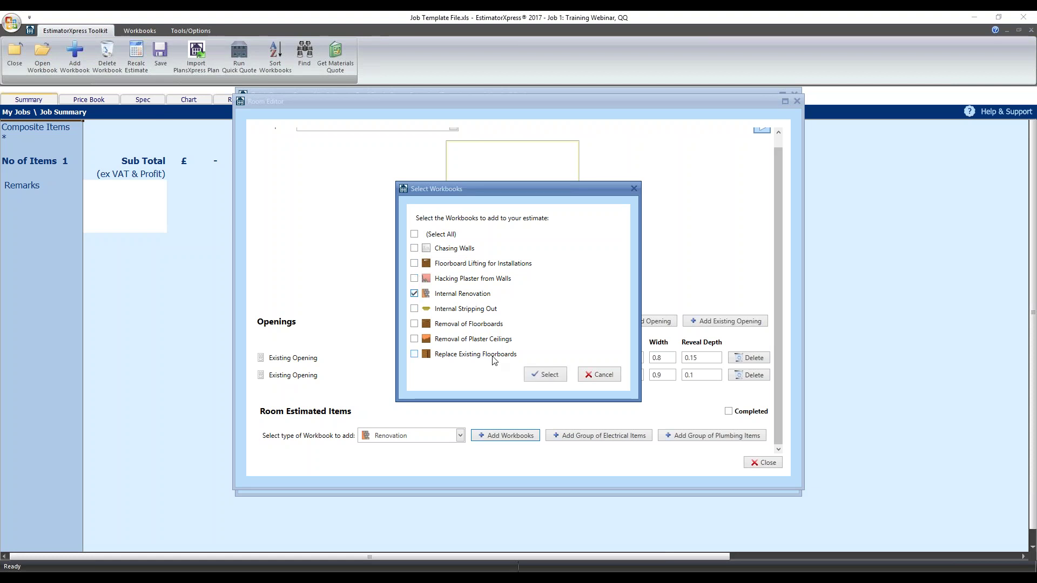
left_click(547, 374)
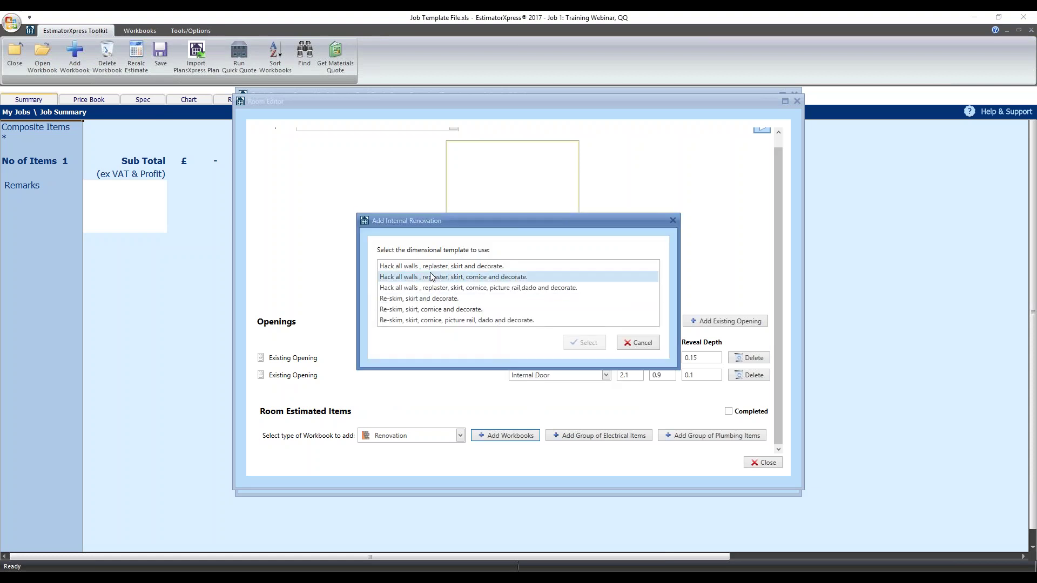
left_click(435, 304)
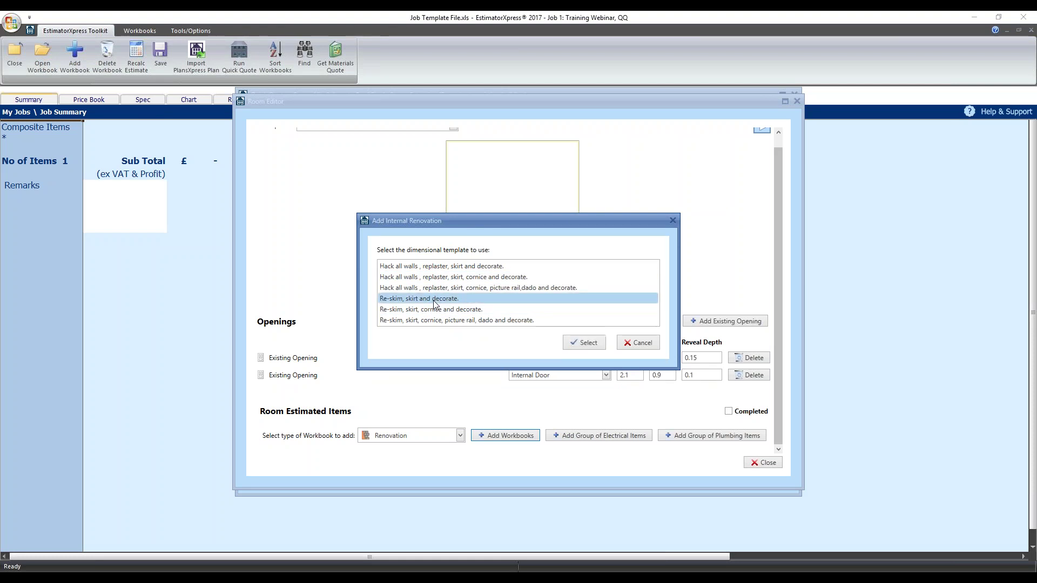
left_click(592, 344)
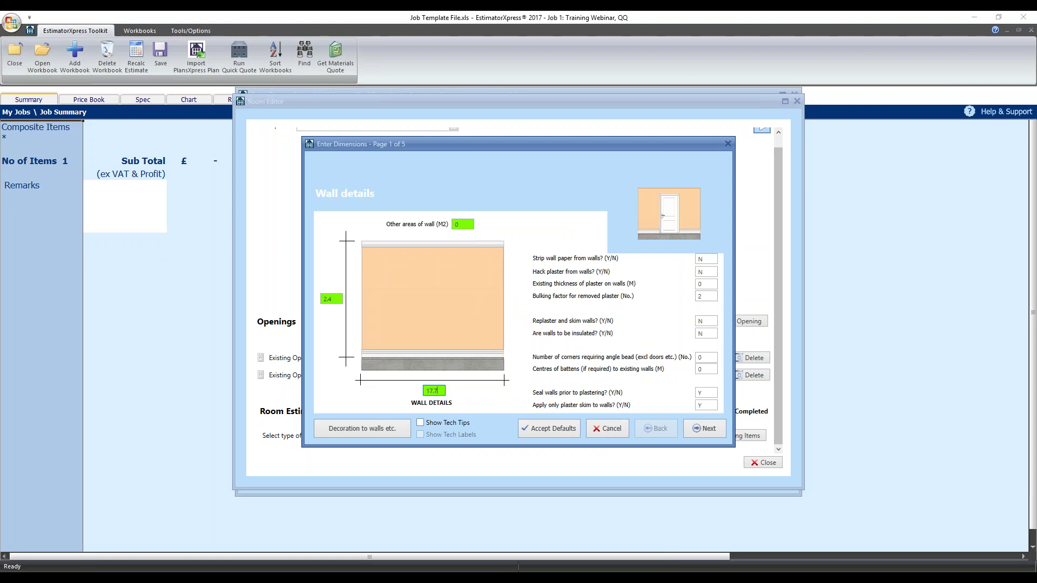
- Accept the preset wall, internal door, window, external opening and ceiling details and finish the Internal Renovation dimensions
left_click(714, 429)
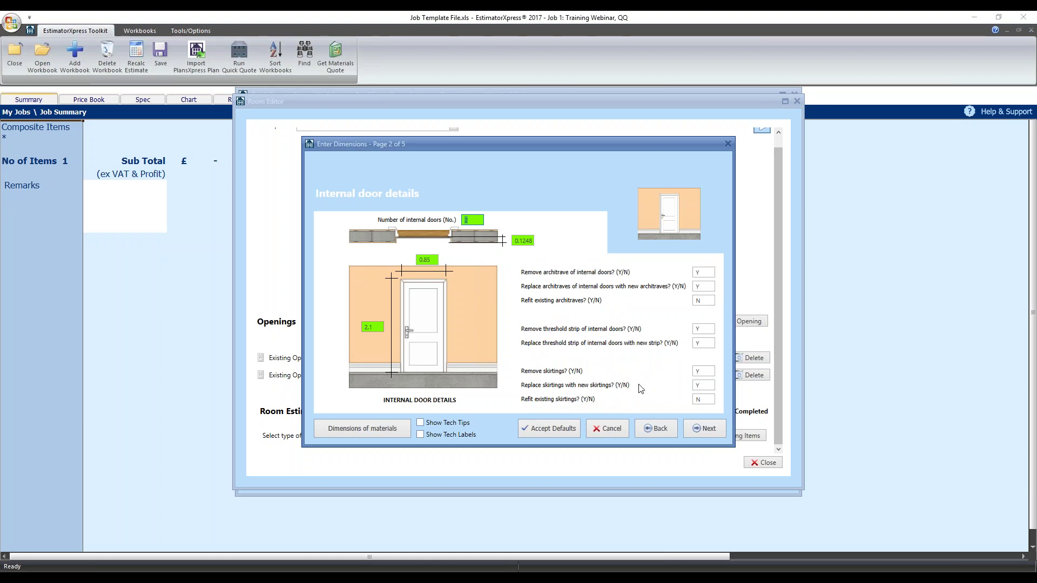
left_click(711, 430)
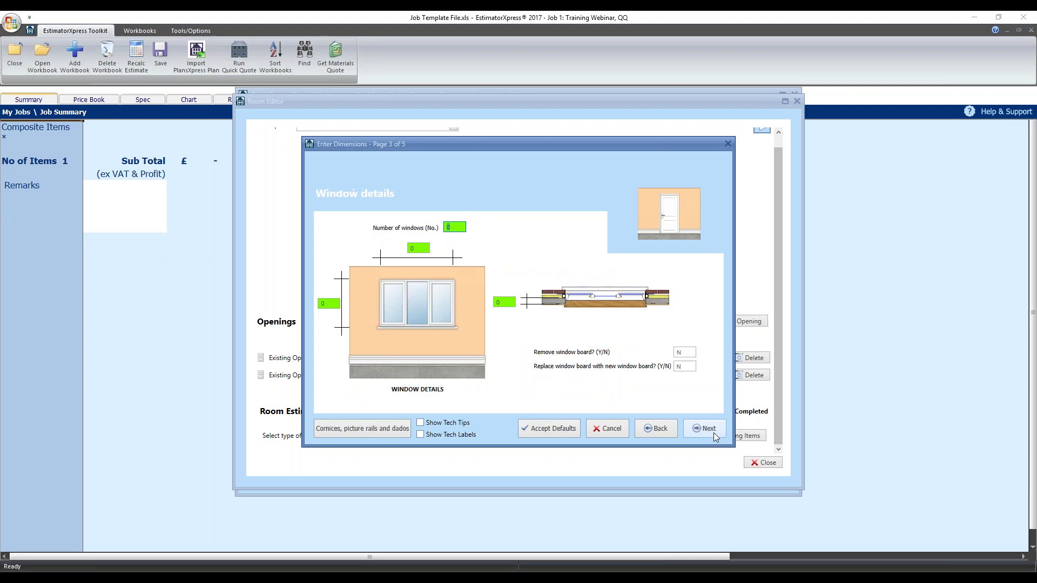
left_click(713, 431)
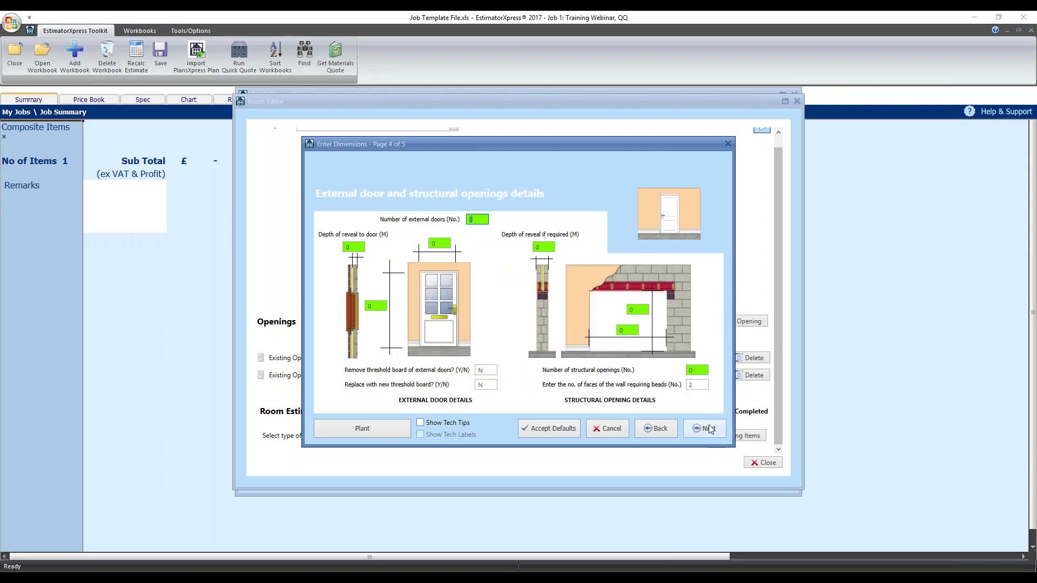
left_click(707, 429)
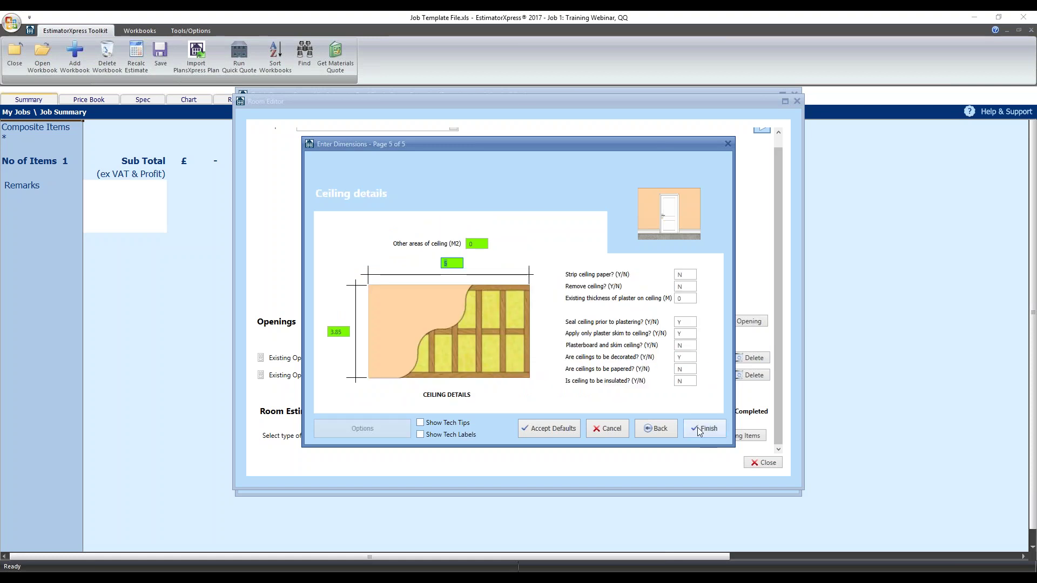
left_click(698, 427)
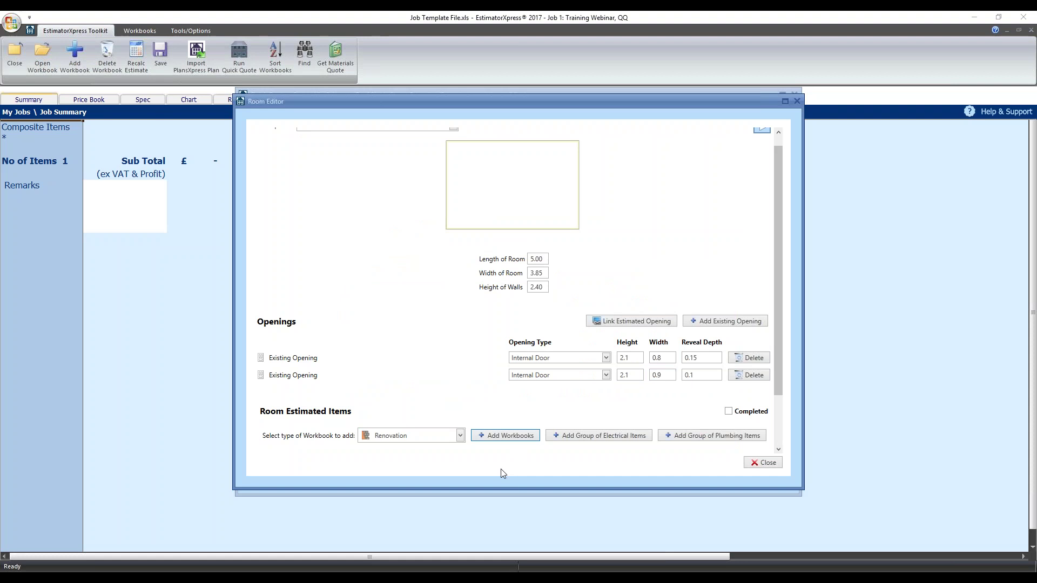
- Add the Replace Existing Floorboards workbook to the kitchen, with 0 irregular floor area, and complete its floorboard dimensions and plant pages
left_click(495, 437)
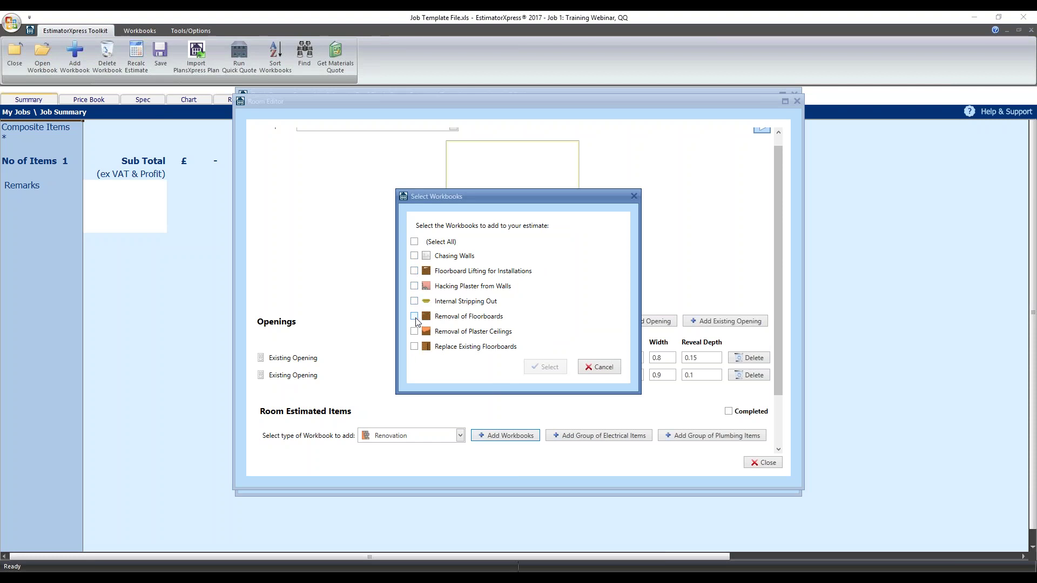
left_click(414, 346)
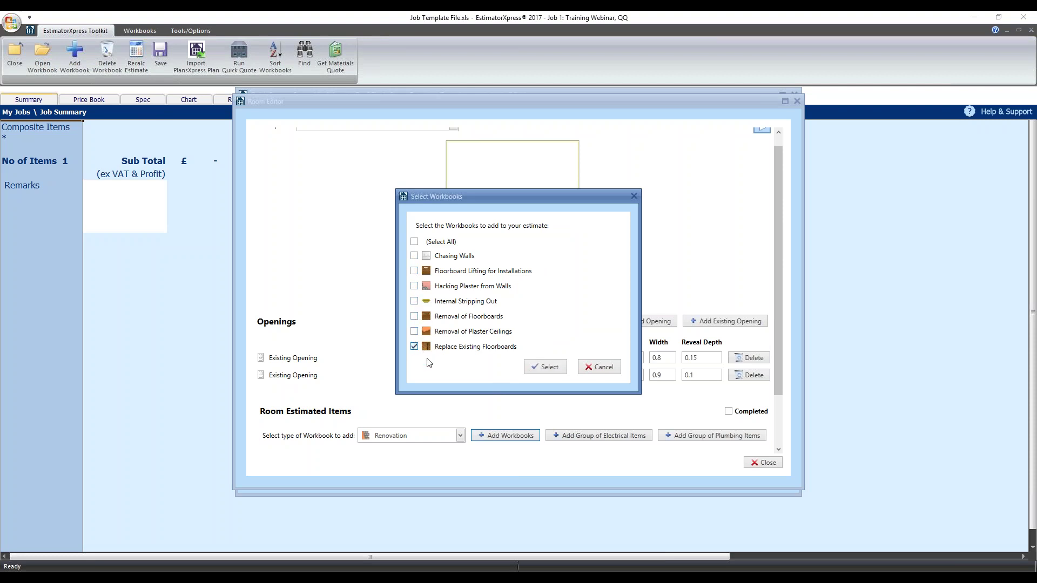
left_click(541, 367)
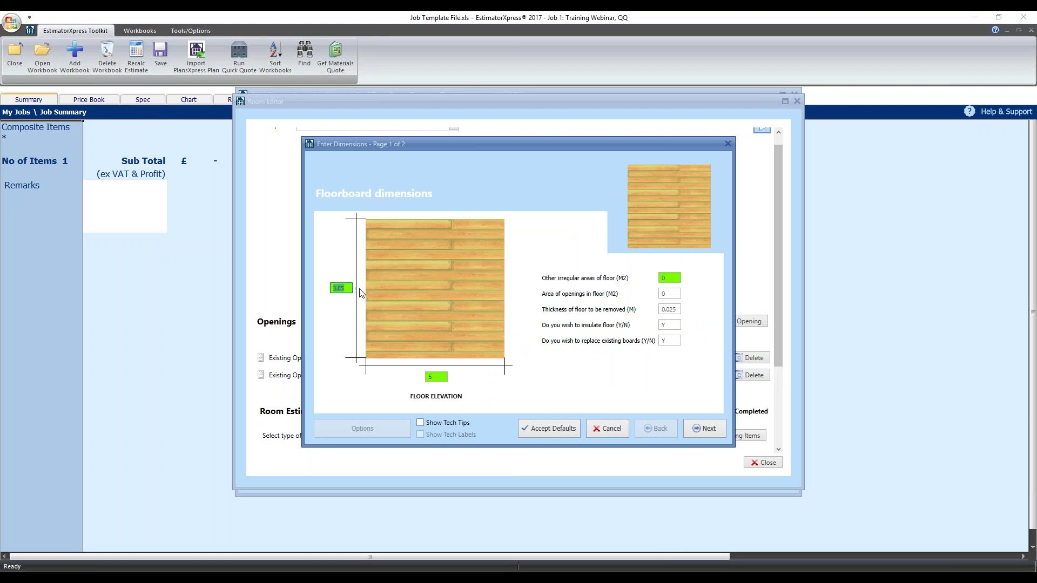
left_click(670, 286)
type("1")
type("0")
left_click(669, 294)
left_click(671, 325)
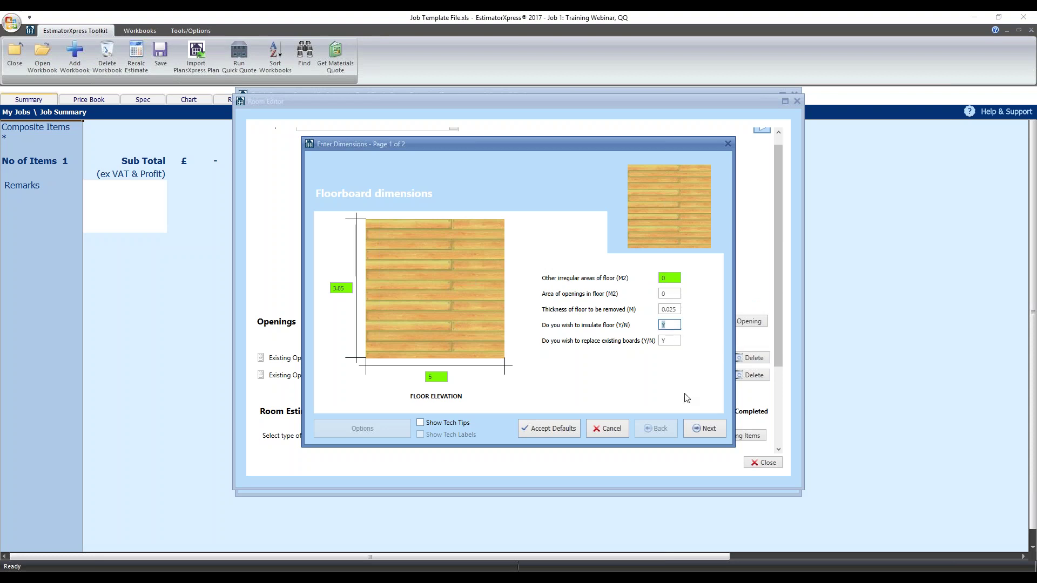
left_click(704, 427)
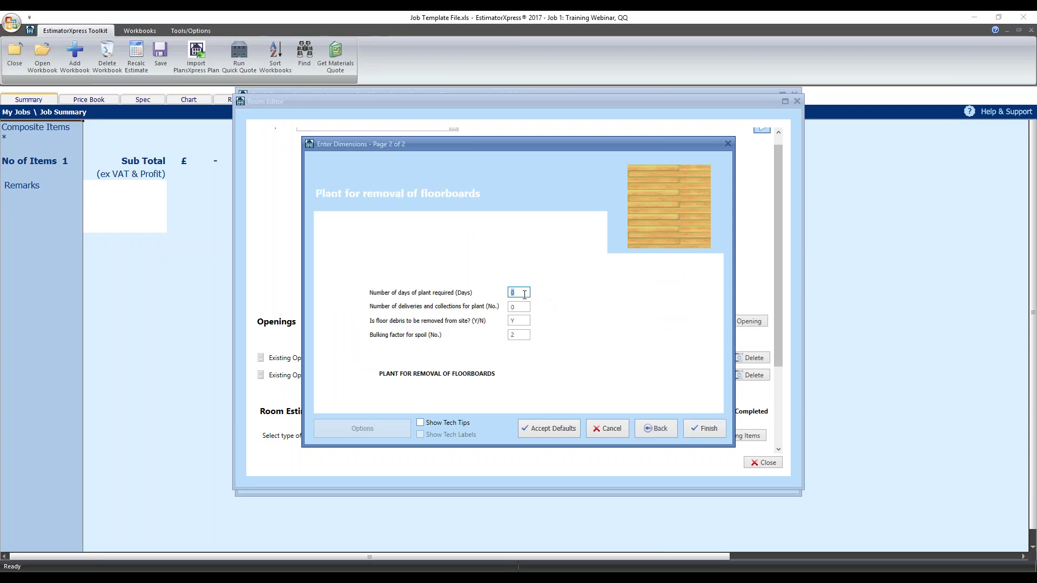
left_click(519, 294)
left_click(701, 428)
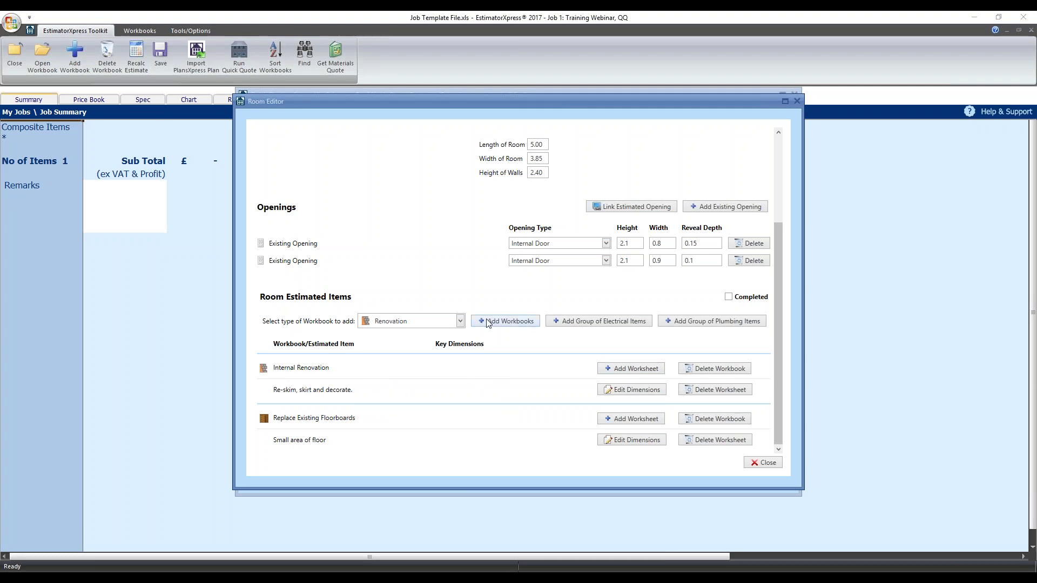
- Add the K2 Double Panel Radiator 700 Deep workbook to the kitchen with the K2 700 x 1200 Radiator worksheet
left_click(460, 320)
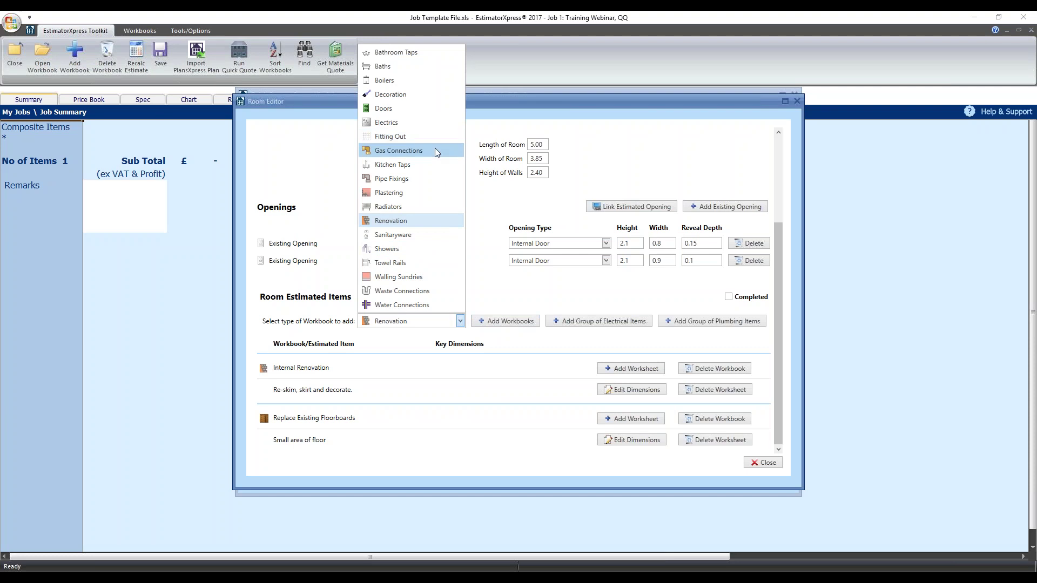
left_click(403, 208)
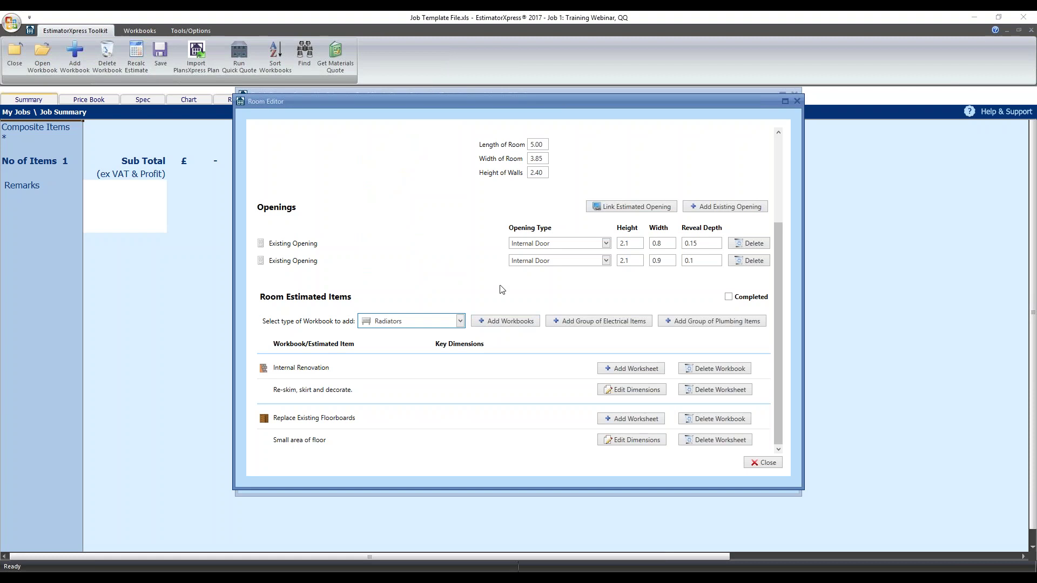
left_click(498, 320)
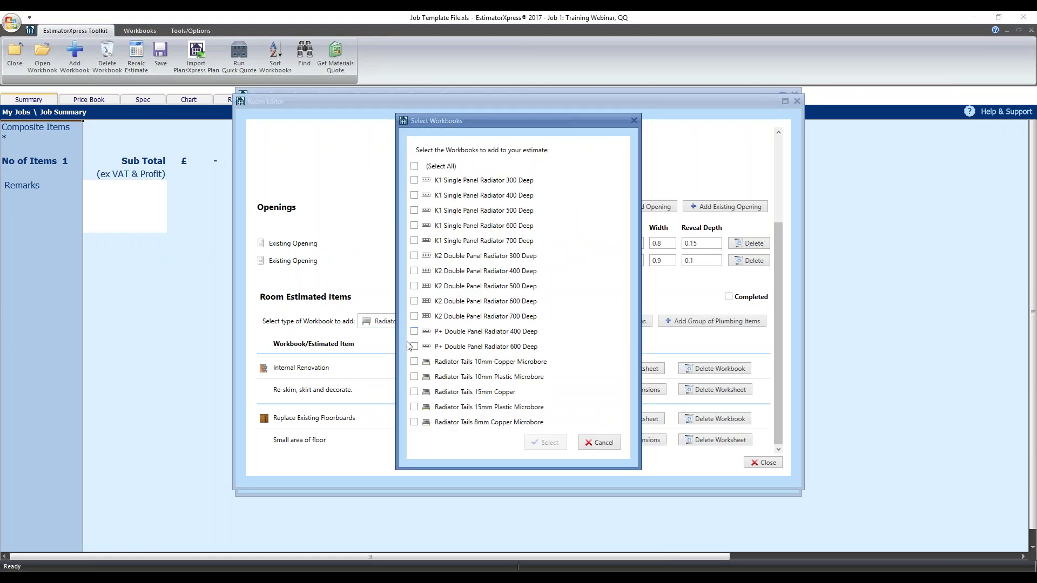
left_click(414, 316)
left_click(543, 442)
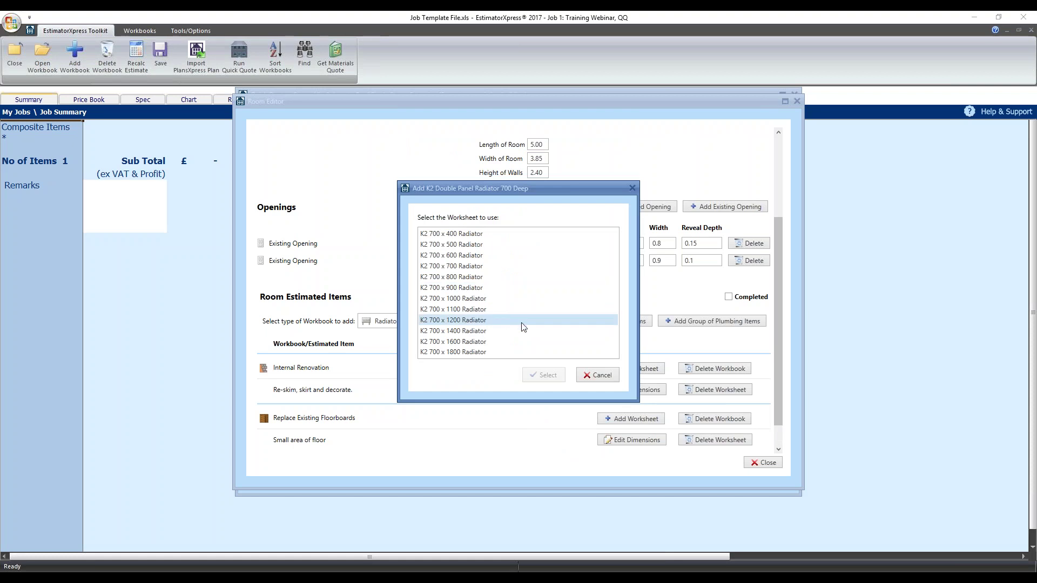
left_click(471, 323)
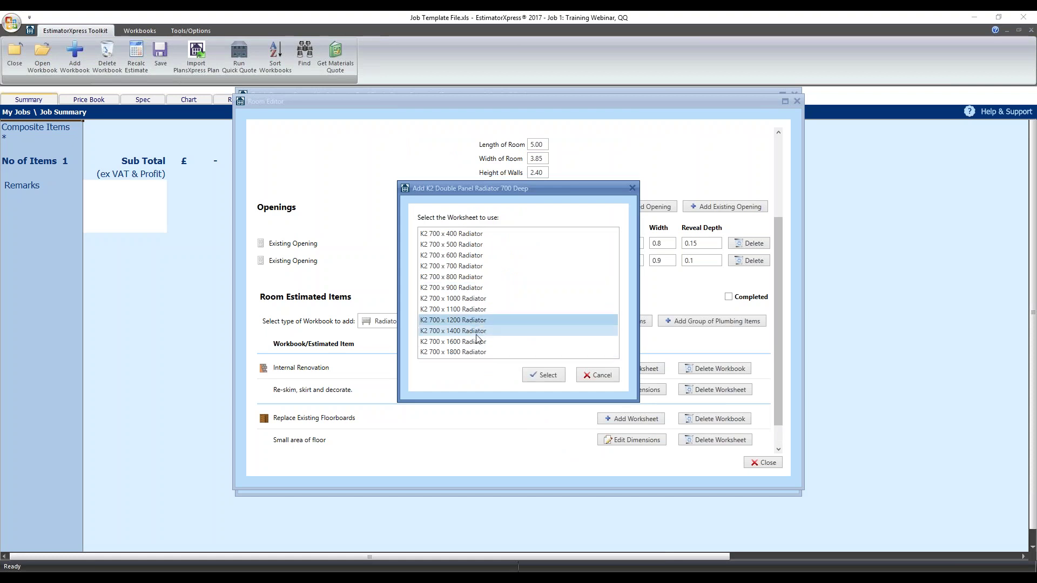
left_click(542, 375)
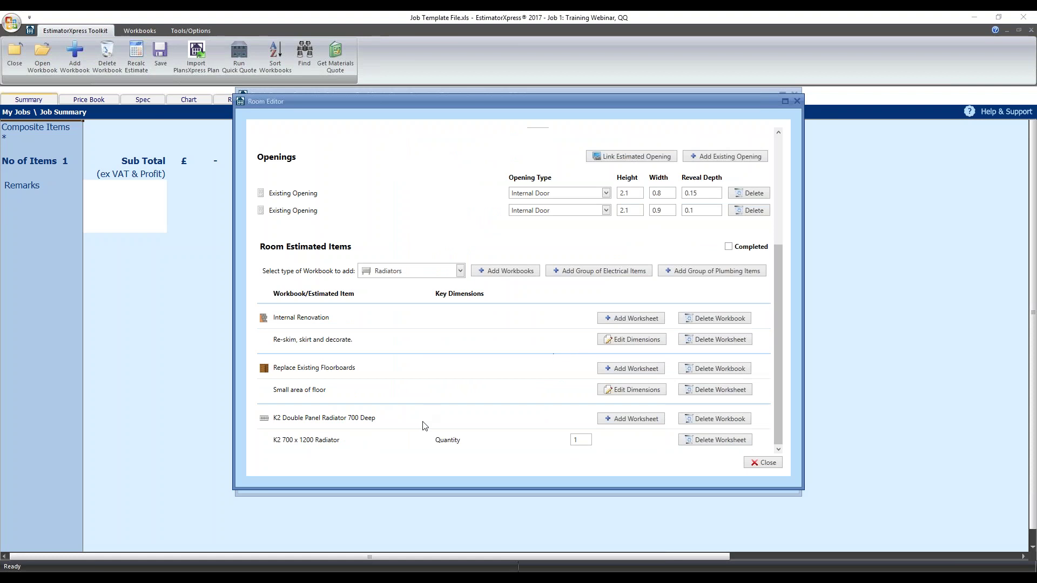
- Delete the K2 Double Panel Radiator 700 Deep workbook and add the Kitchen group of electrical items with quantity 1
left_click(710, 422)
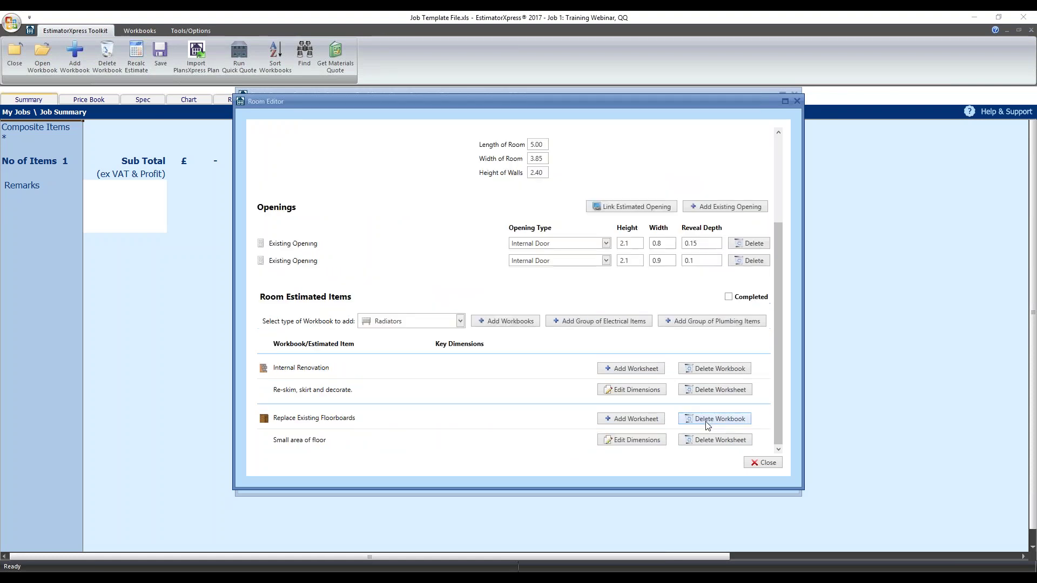
left_click(594, 323)
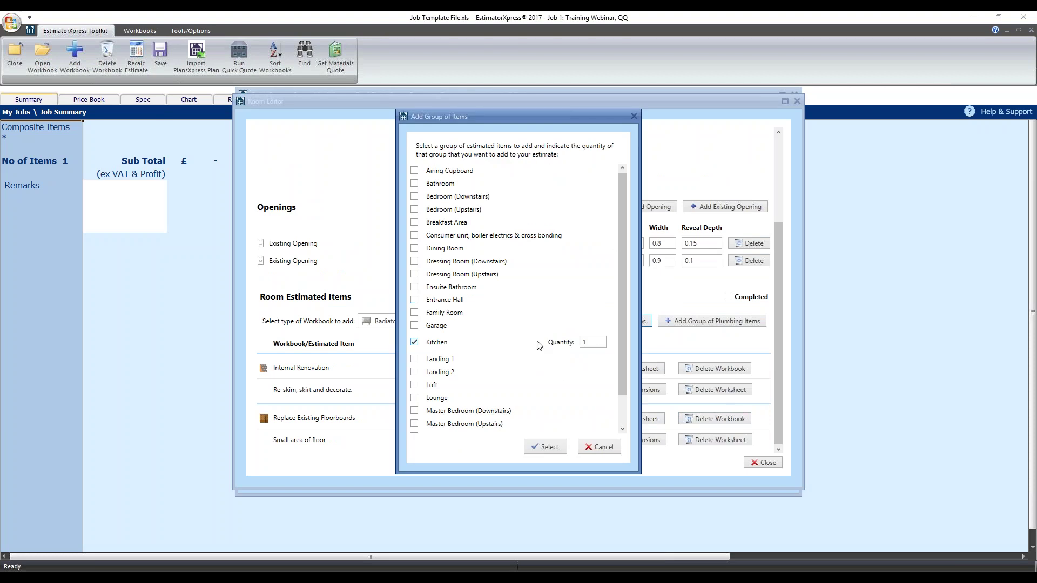
left_click(595, 341)
left_click(548, 448)
- Add the Low Voltage Downlight Fire worksheet with quantity 6 to Internal Lighting and delete the TV Point worksheet
scroll(630, 332, "down", 5)
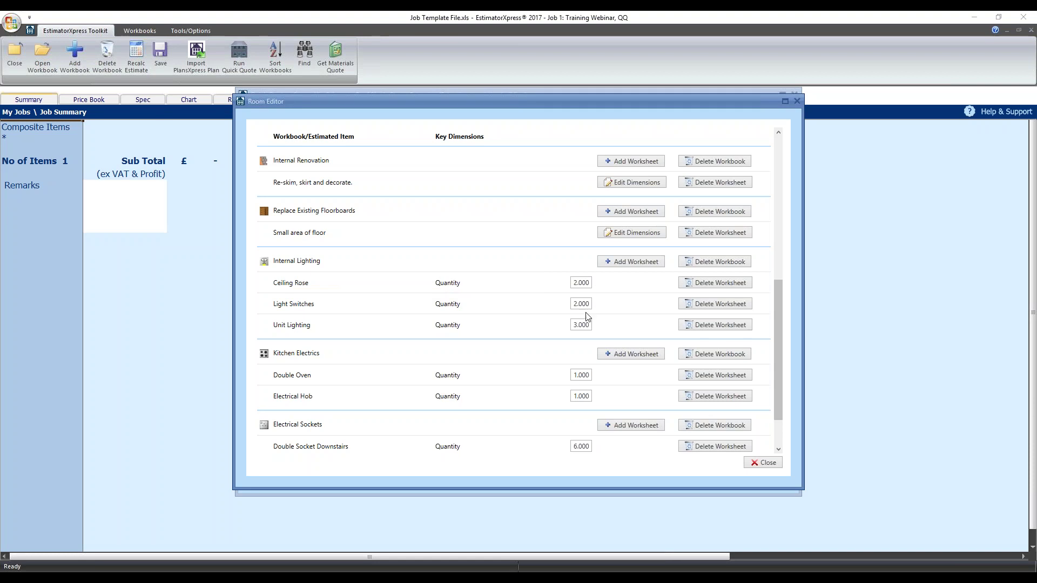
left_click(636, 263)
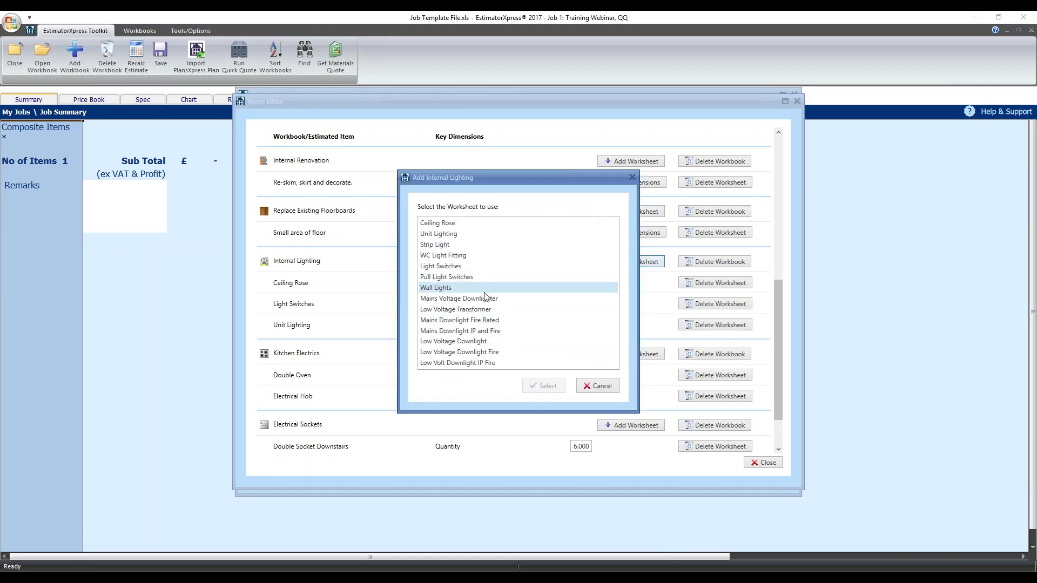
left_click(458, 353)
left_click(551, 390)
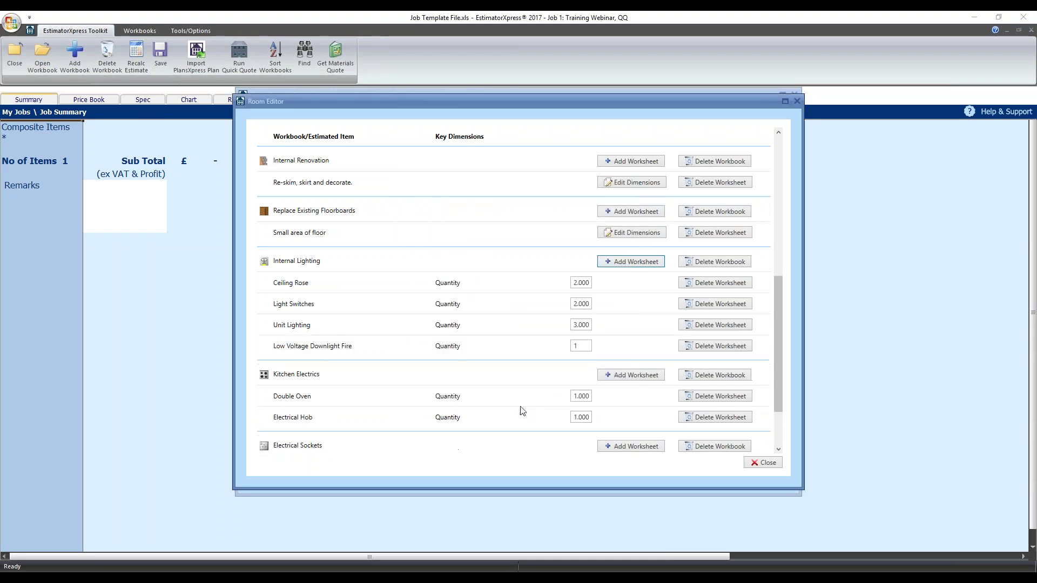
left_click(587, 349)
type("6")
scroll(503, 295, "down", 3)
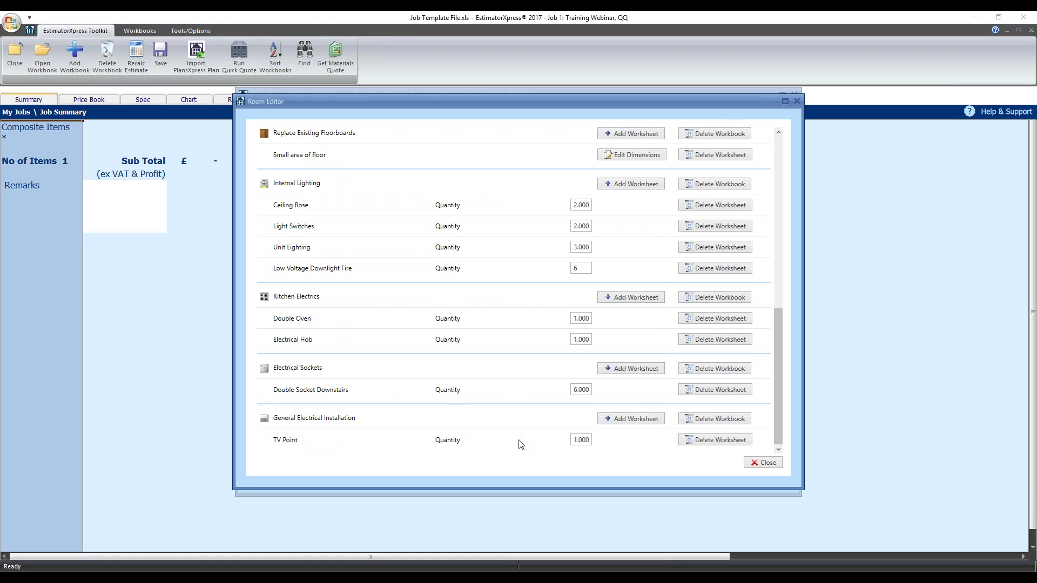
left_click(706, 441)
- Add one "Kitchen (pipe feed in ceiling)" group of plumbing items, accepting the 19.25 m² room size
scroll(527, 324, "up", 5)
scroll(529, 301, "up", 2)
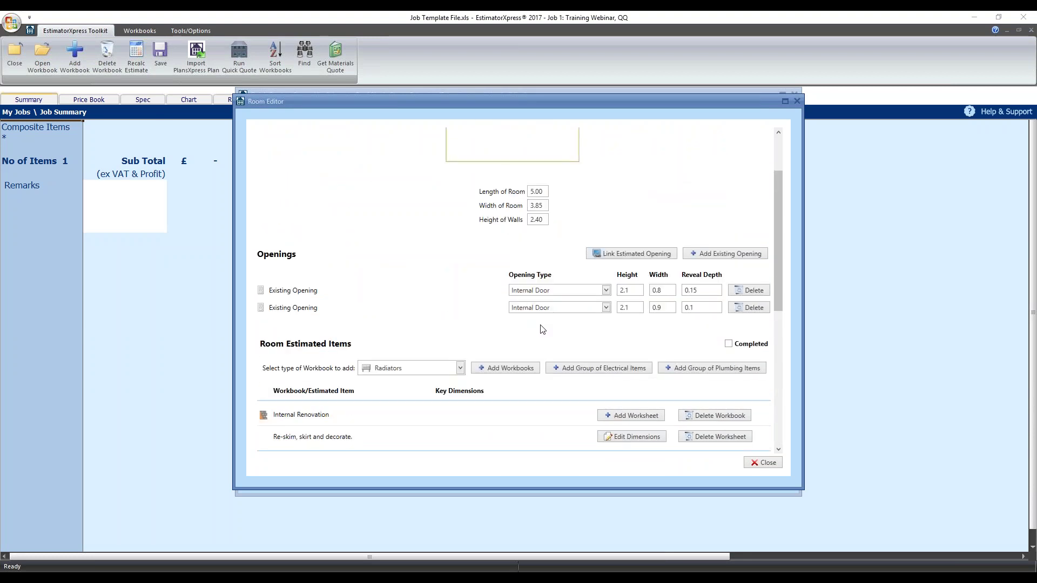
left_click(731, 371)
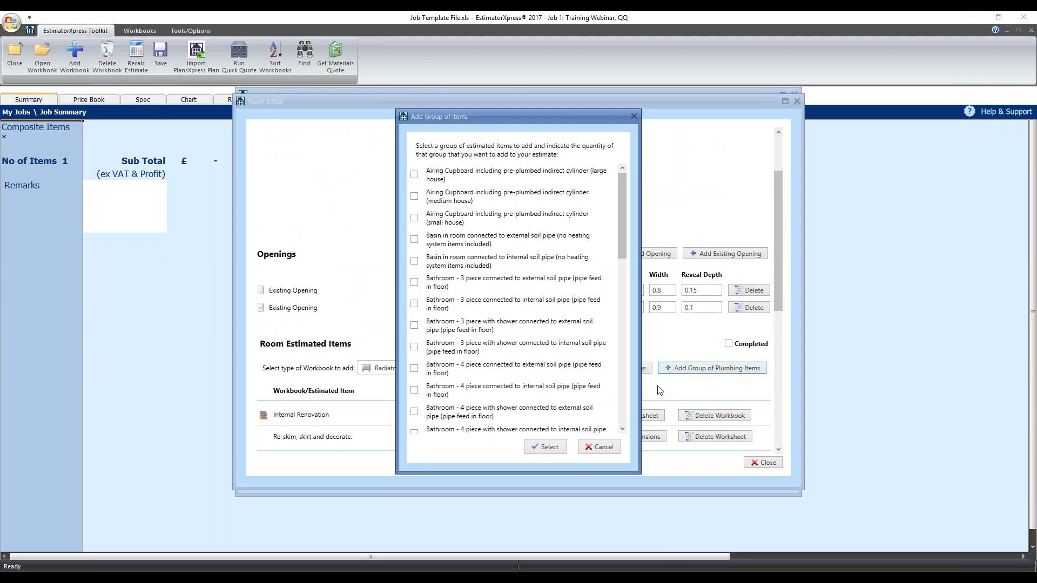
left_click_drag(624, 201, 626, 380)
scroll(623, 363, "up", 1)
left_click(415, 239)
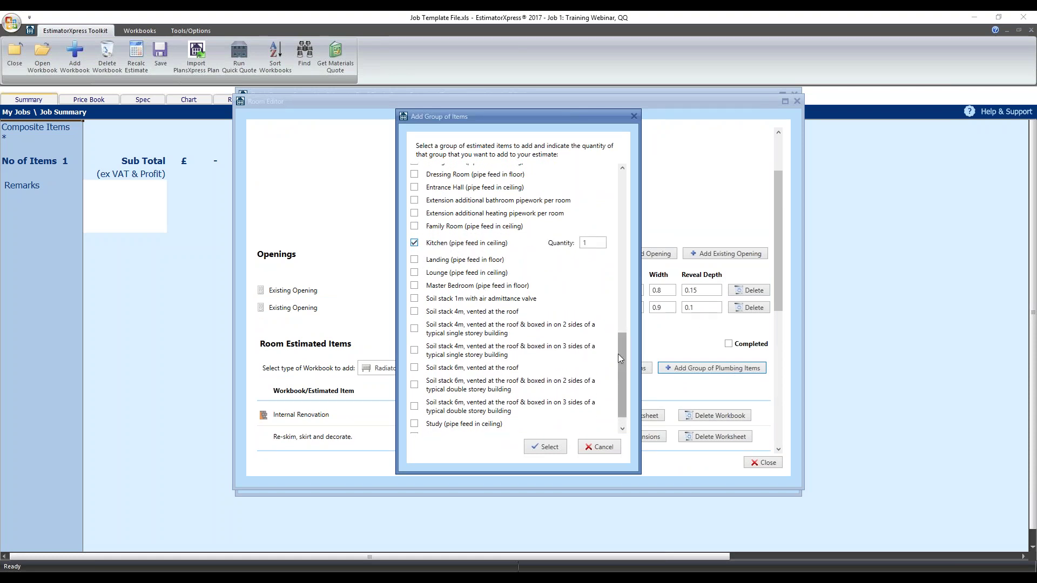
left_click(558, 451)
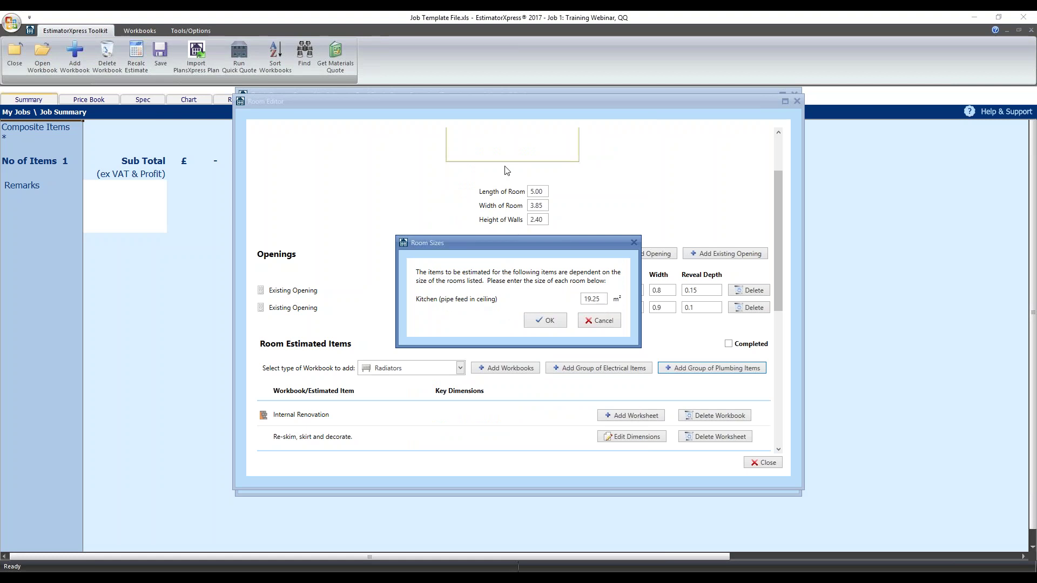
left_click(547, 318)
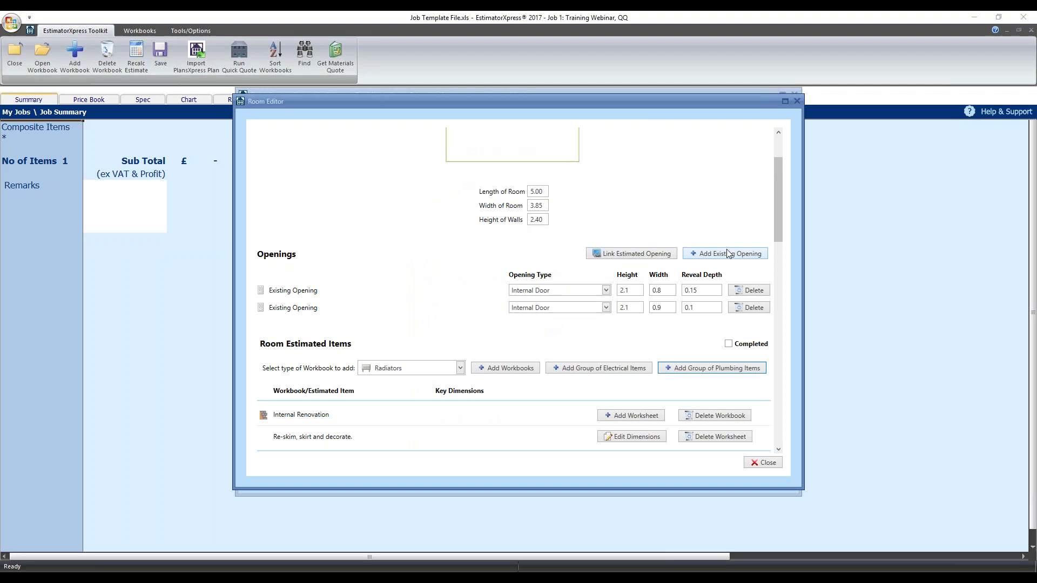
- Try to close the kitchen room and choose to review the General Electrical Installation workbook without worksheets
left_click_drag(773, 176, 787, 411)
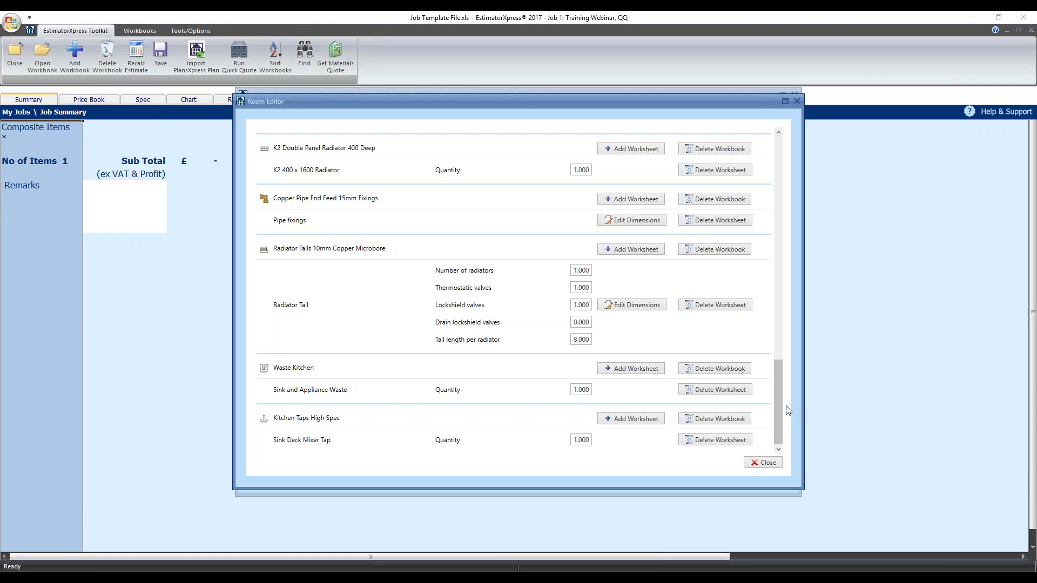
left_click(768, 463)
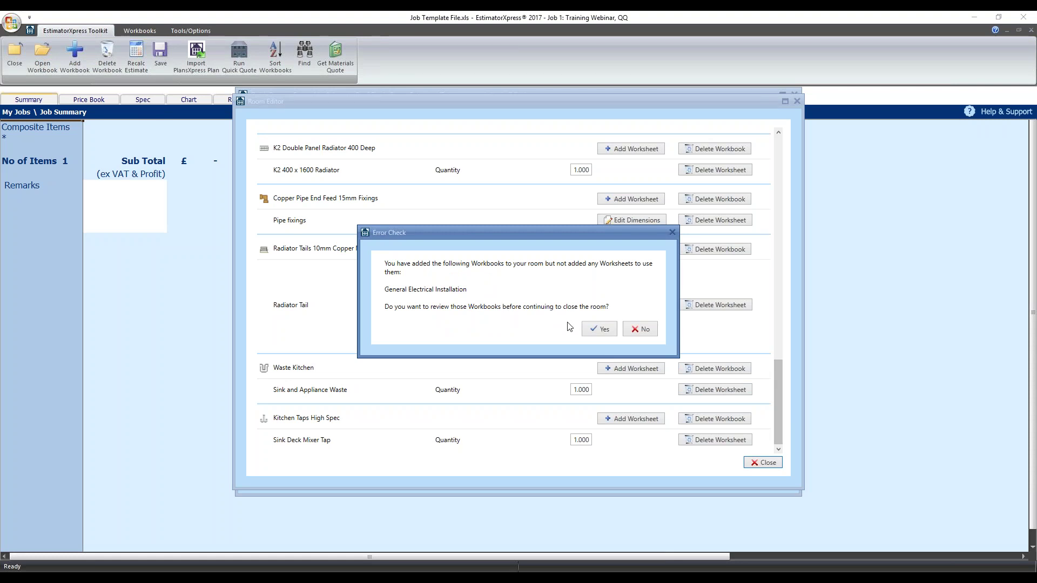
left_click(604, 329)
scroll(530, 341, "up", 1)
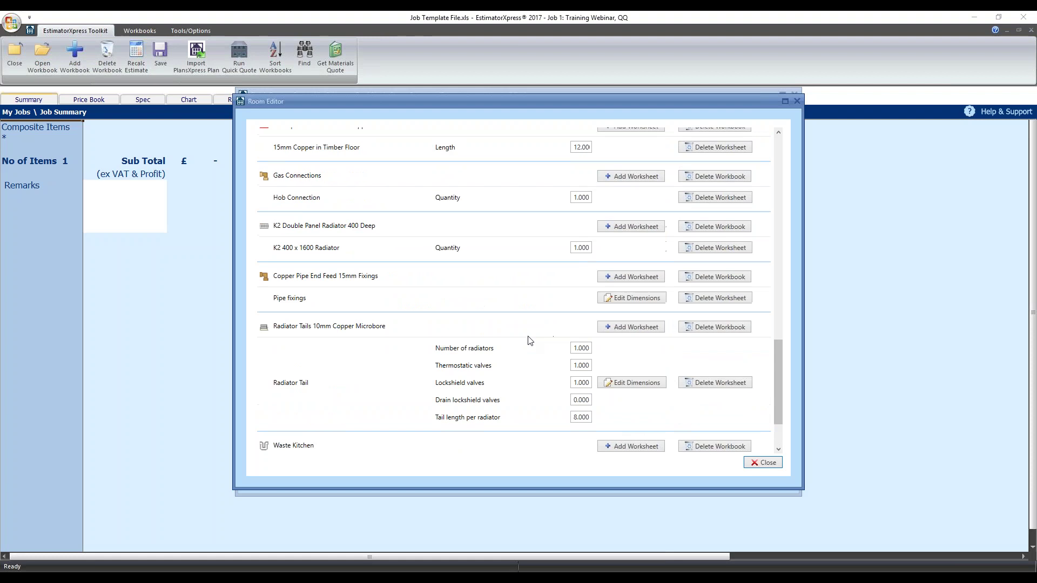
scroll(529, 341, "up", 8)
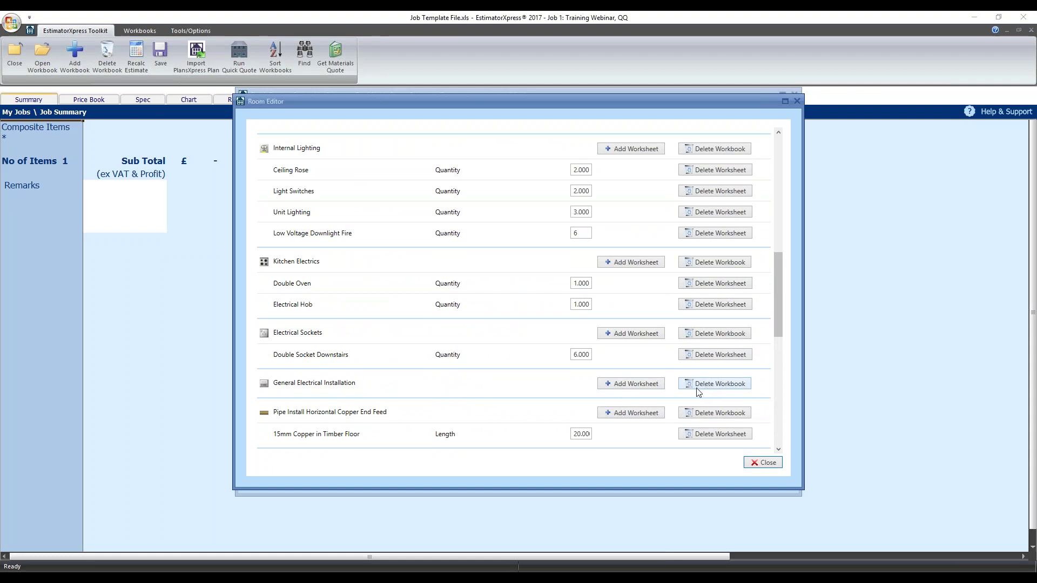
- Add the Smoke Alarms and Testing and Commissioning worksheets to General Electrical Installation and close the kitchen room
left_click(659, 390)
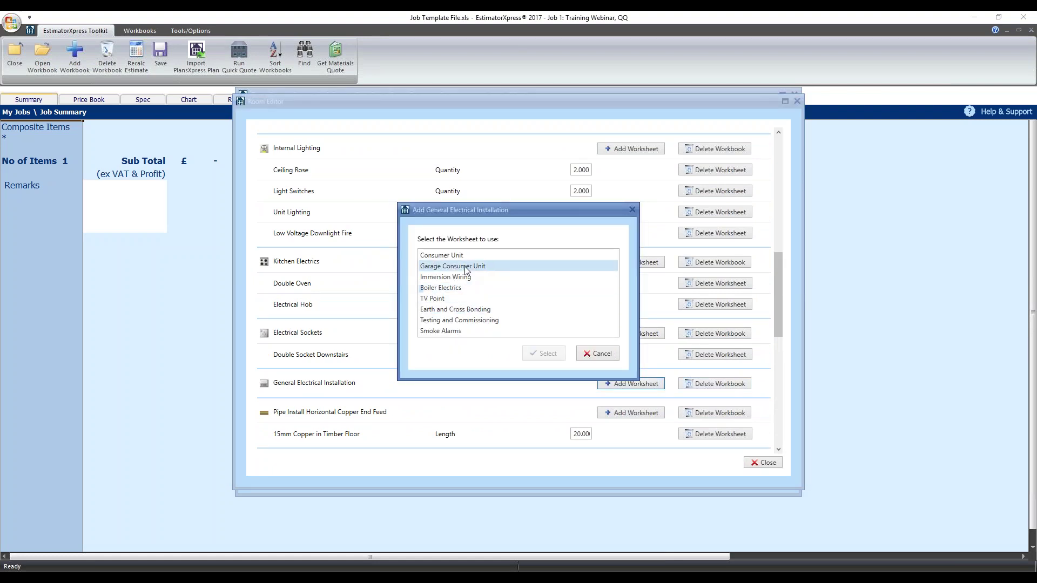
left_click(479, 332)
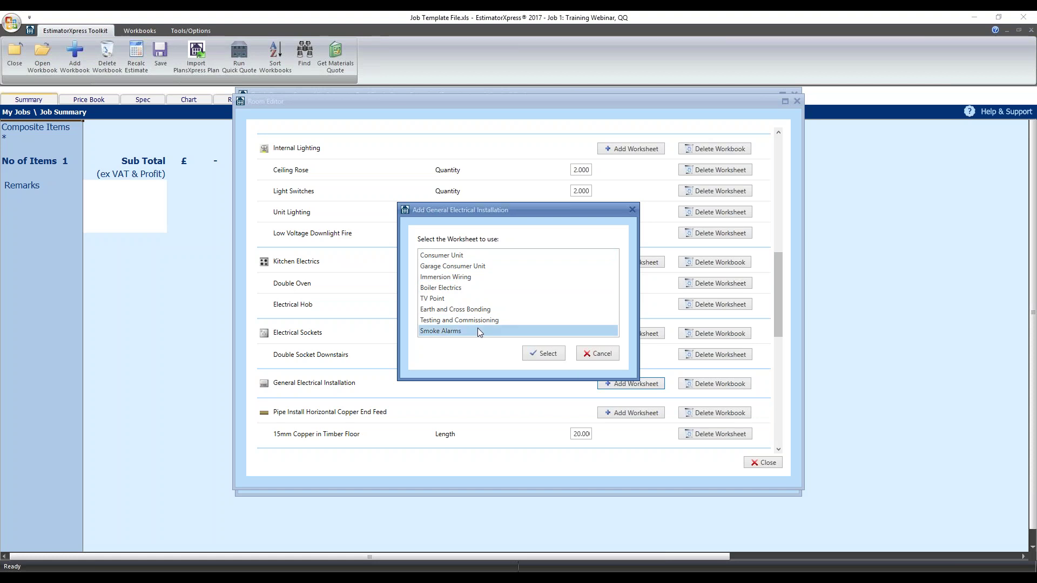
left_click(547, 354)
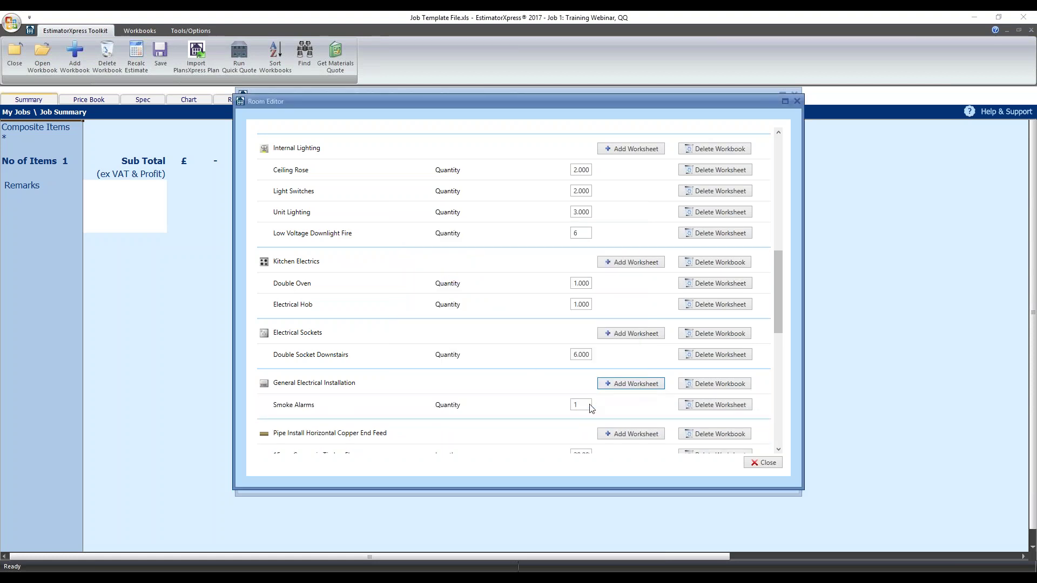
left_click(635, 384)
left_click(474, 320)
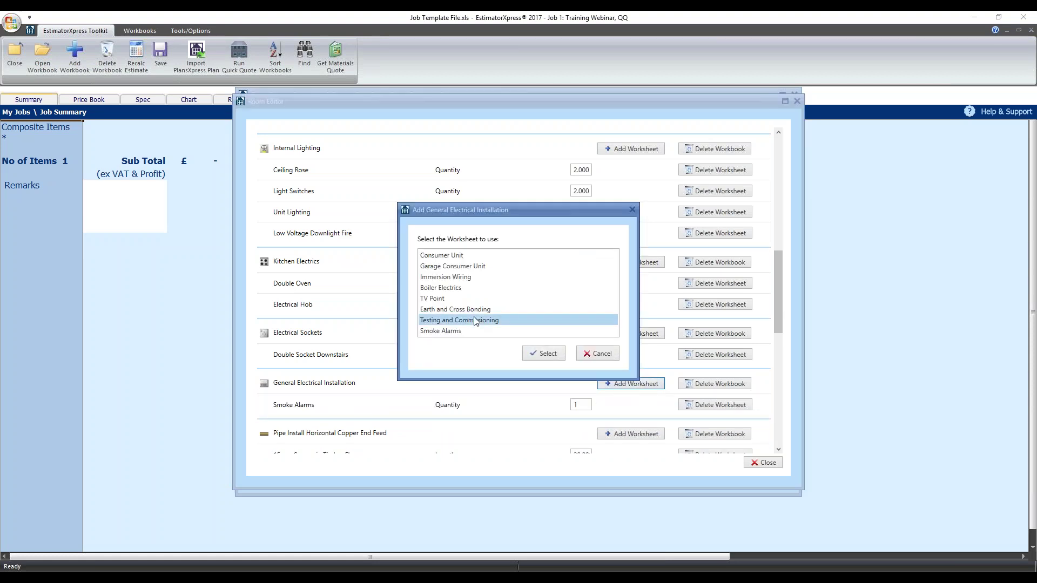
left_click(537, 353)
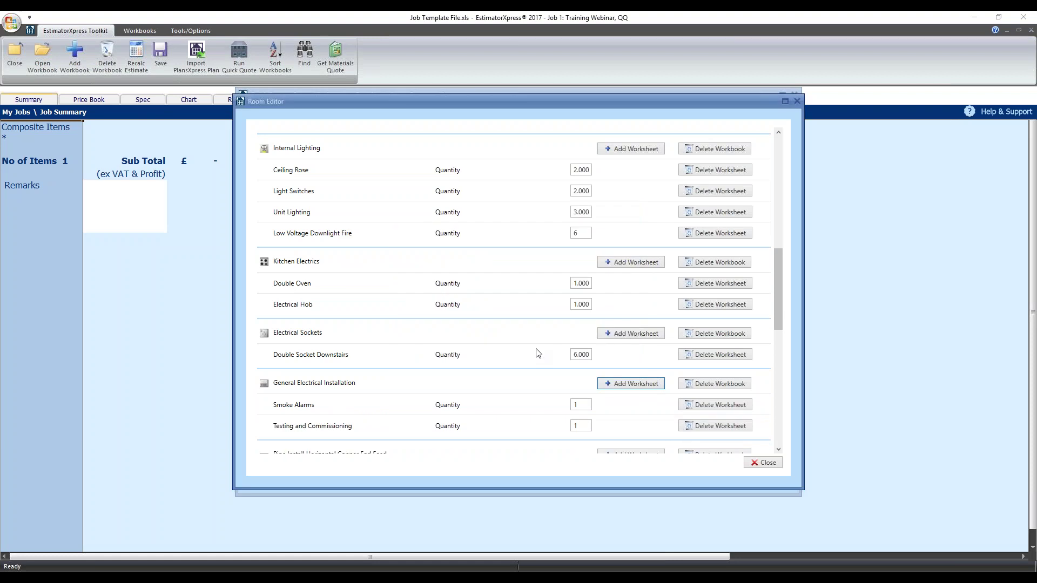
scroll(576, 354, "down", 10)
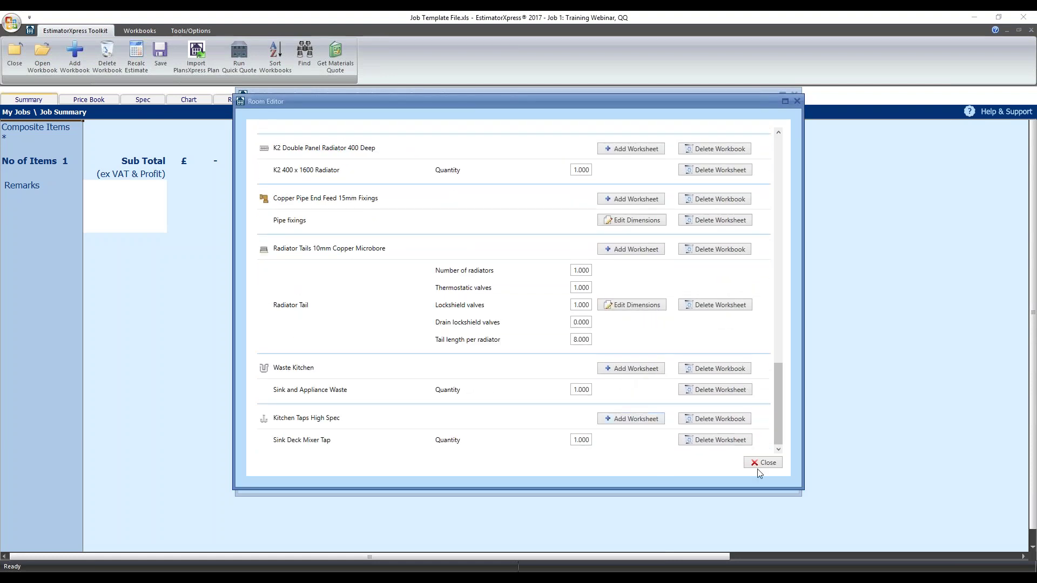
left_click(776, 462)
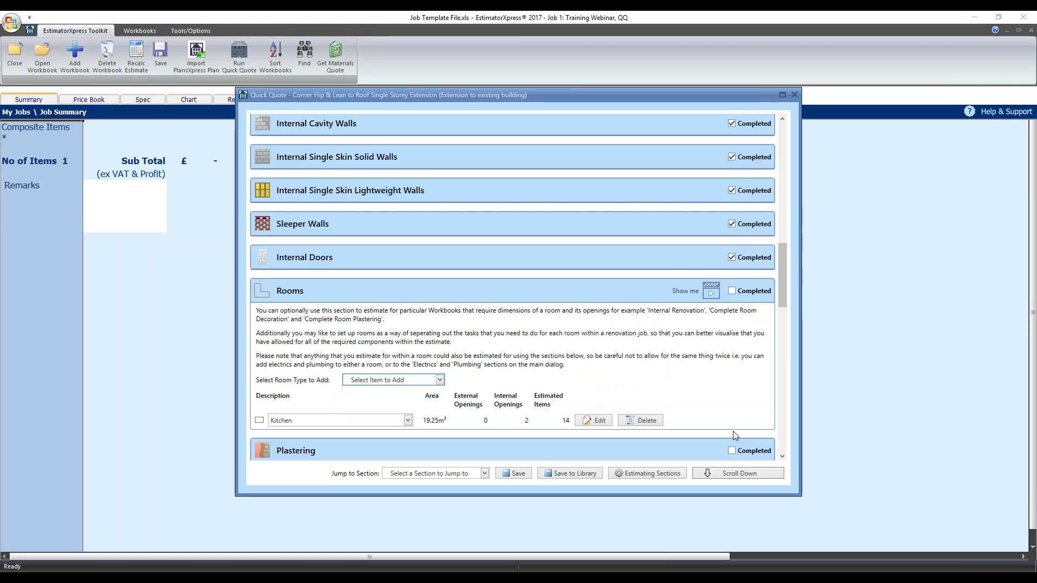
- Add an "Any Shape Room with a Flat Ceiling" to the Rooms section and set its length of walls to 16
scroll(389, 355, "down", 1)
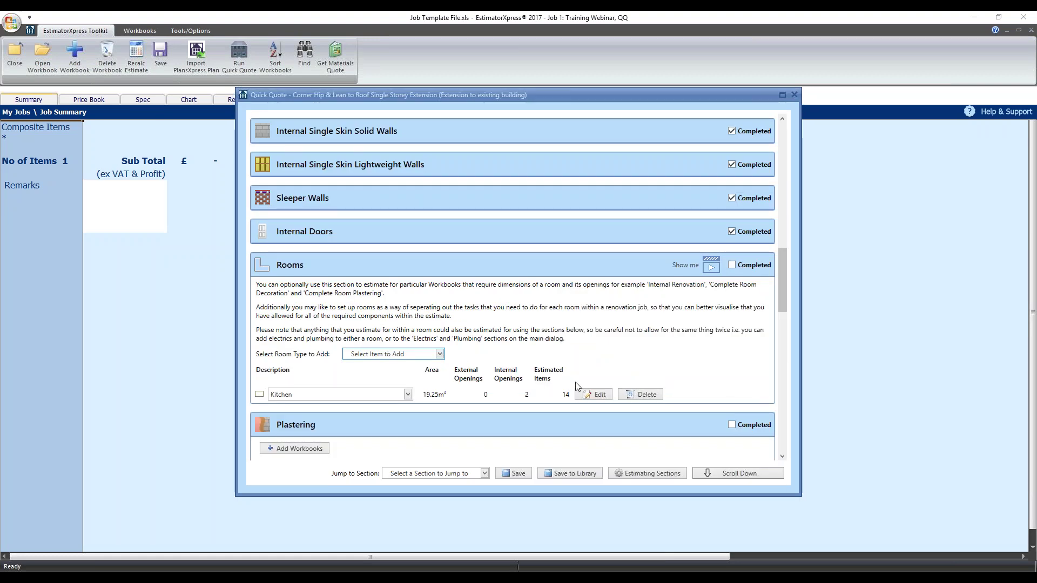
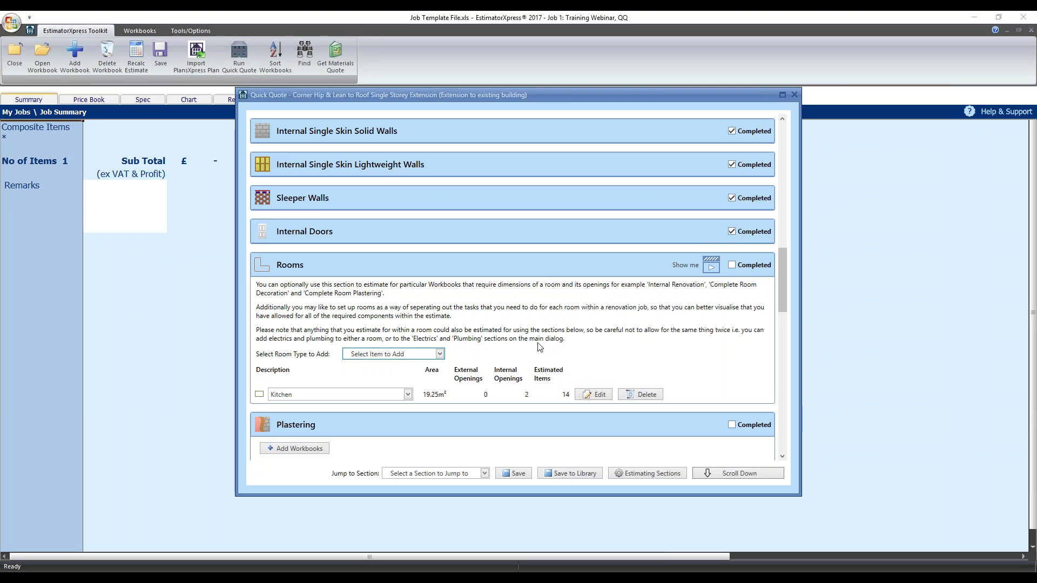
left_click(397, 354)
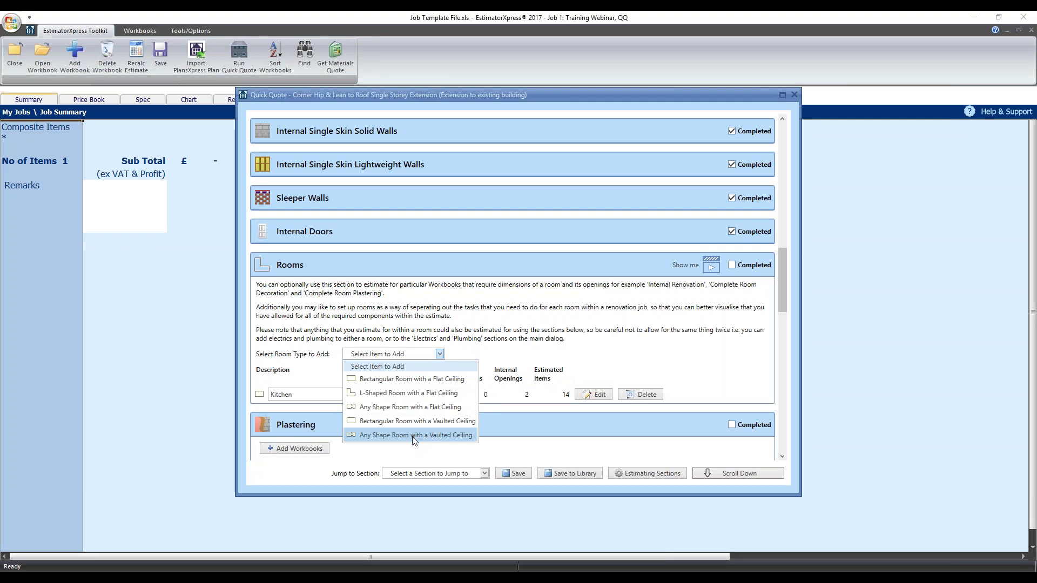
left_click(407, 414)
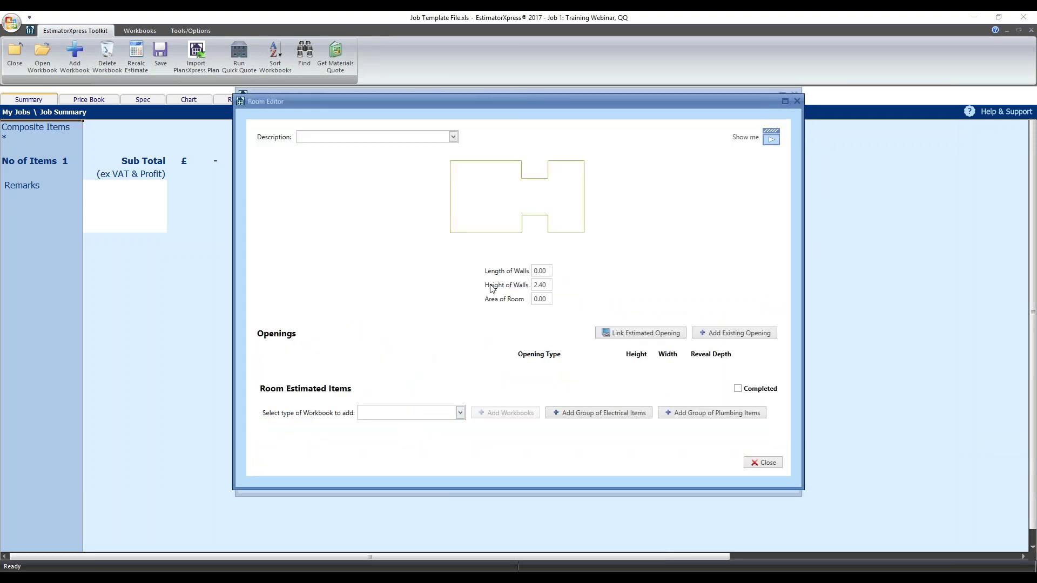
left_click(548, 272)
type("18")
left_click(545, 273)
type("16")
- Set the new room's area to 8 and its description to Bedroom
left_click(548, 303)
type("4")
left_click_drag(550, 301, 520, 304)
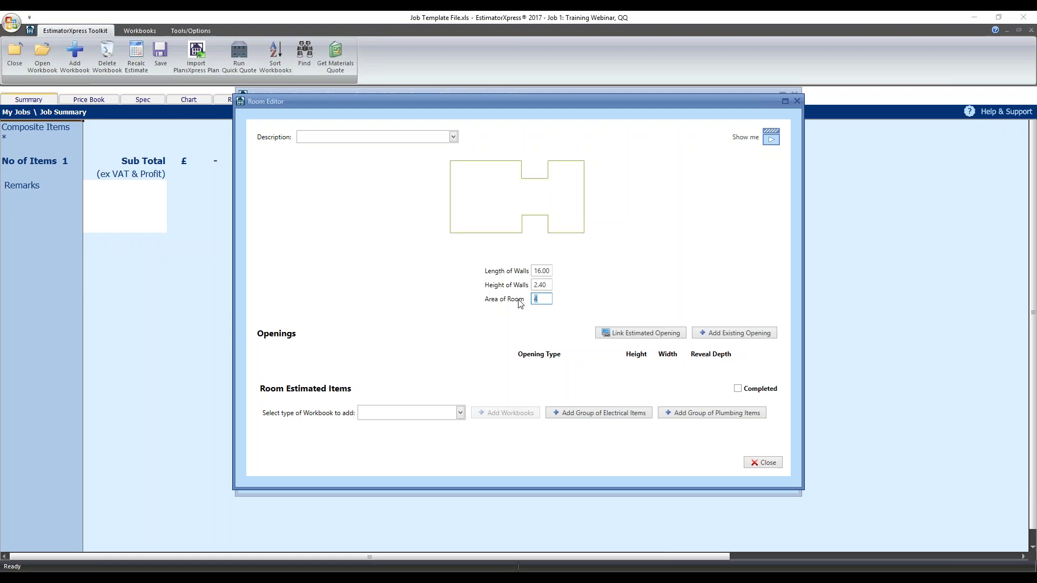
key("BackSpace")
type("8")
key("Tab")
left_click(372, 141)
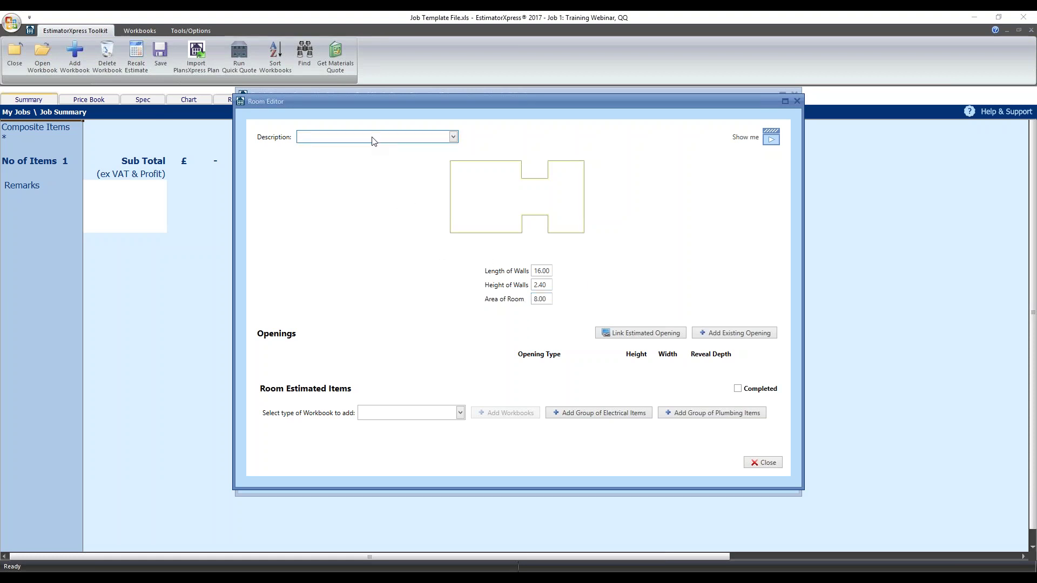
left_click(454, 138)
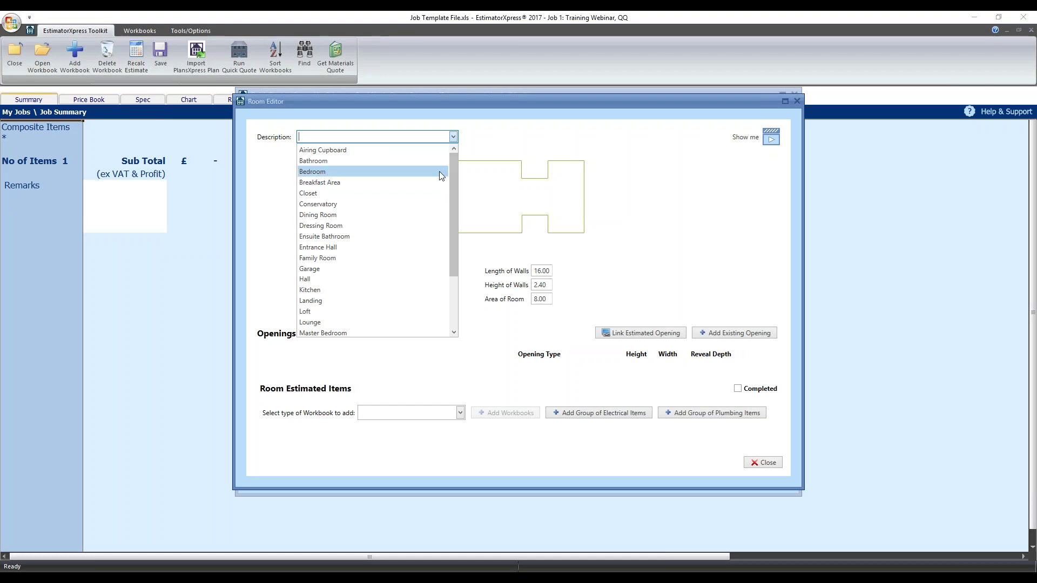
left_click(418, 172)
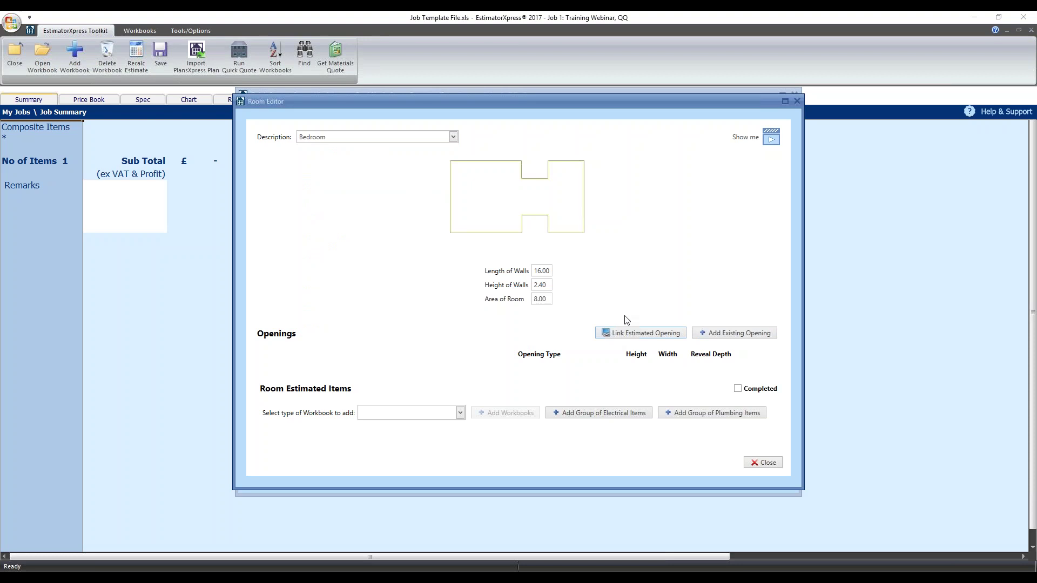
- Add an existing internal door opening to the bedroom, 2.1 high and 0.8 wide
left_click(707, 333)
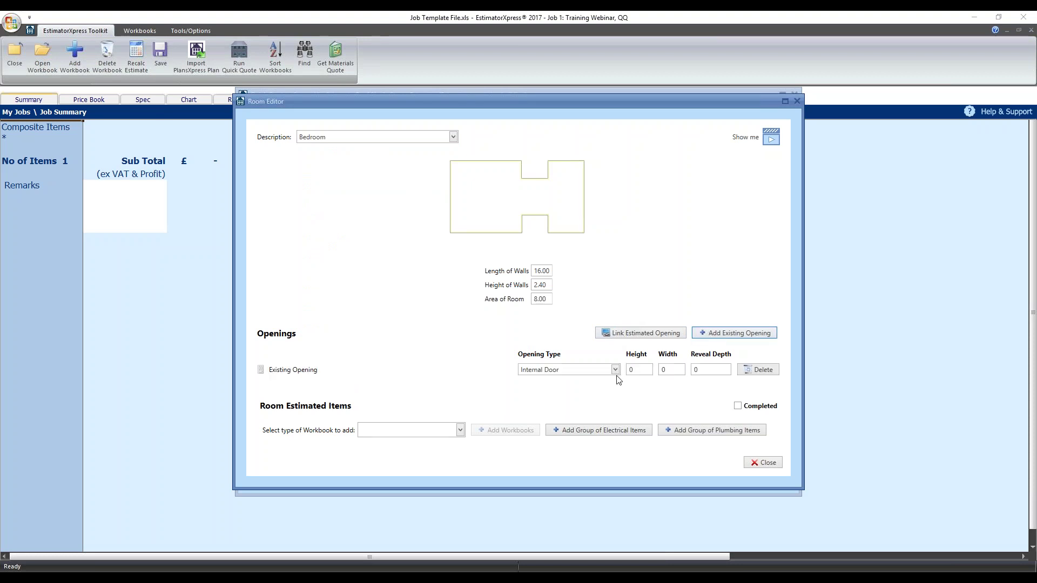
left_click(637, 372)
type("2.1")
left_click(682, 371)
type("0.8")
left_click(462, 343)
- Add an existing window opening to the bedroom, 1.2 high and 1.4 wide
left_click(738, 334)
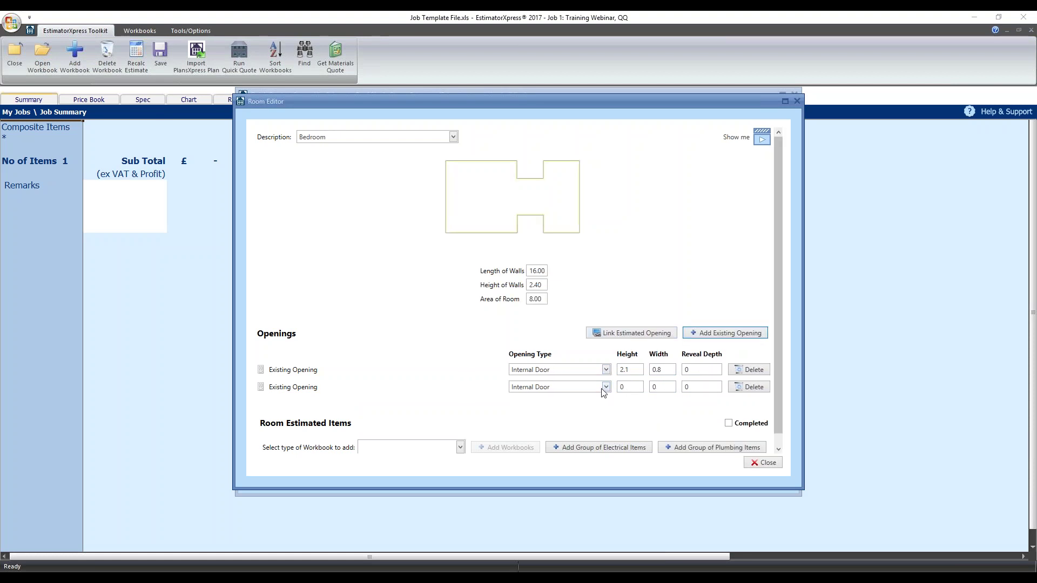
left_click(606, 386)
left_click(588, 421)
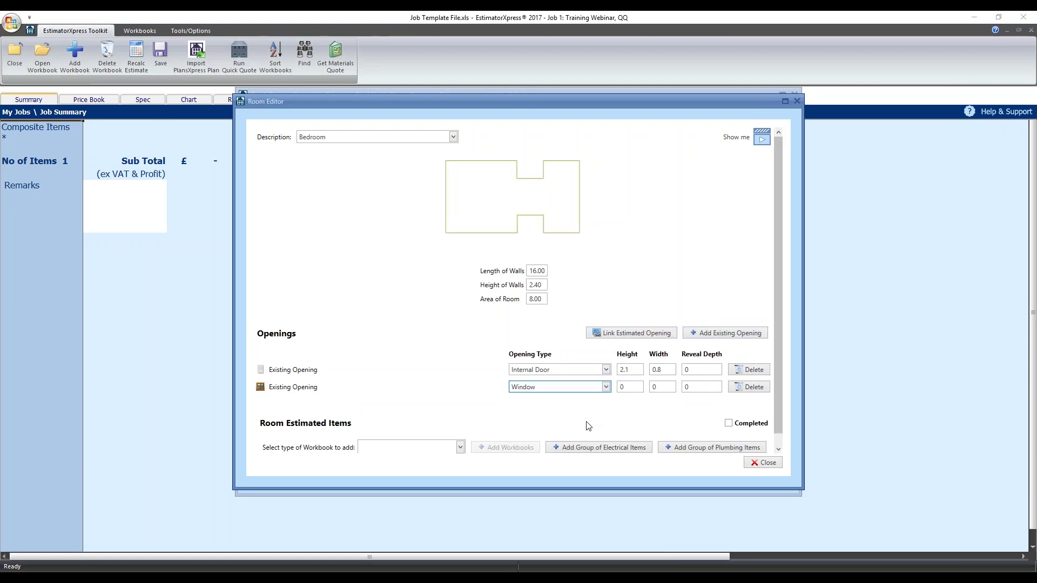
left_click(626, 387)
key("End")
key("BackSpace")
type("1.2")
left_click(651, 389)
type("1.4")
left_click(650, 401)
- Set the reveal depth of the bedroom's internal door and window openings to 0.15
scroll(651, 404, "down", 1)
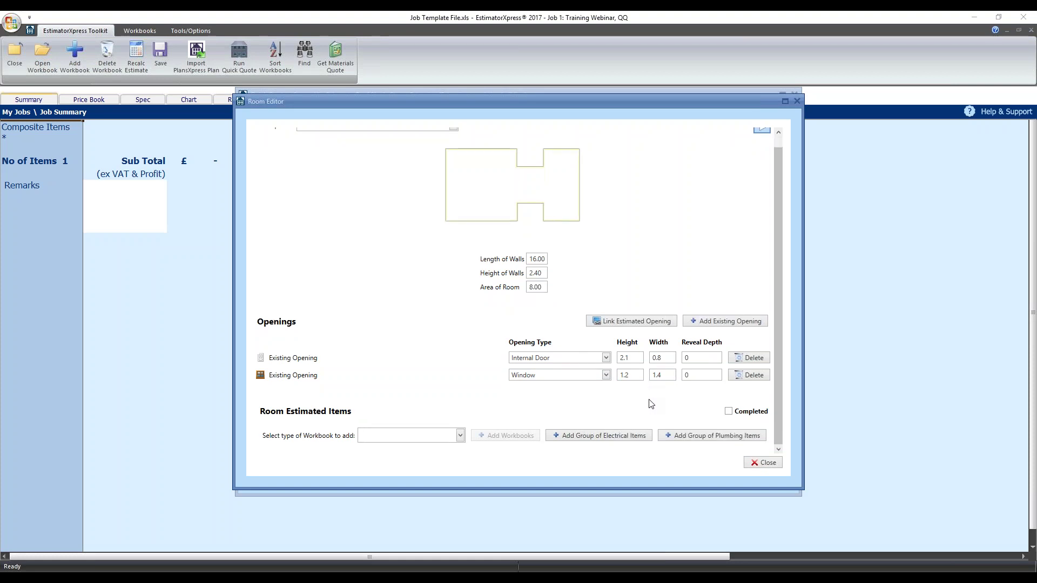
left_click(702, 359)
type("0.15")
left_click_drag(698, 374, 670, 374)
type("0.15")
left_click(675, 389)
- Add a Complete Room Decoration workbook to the bedroom's estimated items using the paint walls and skirtings template, accepting the default dimensions
left_click(459, 436)
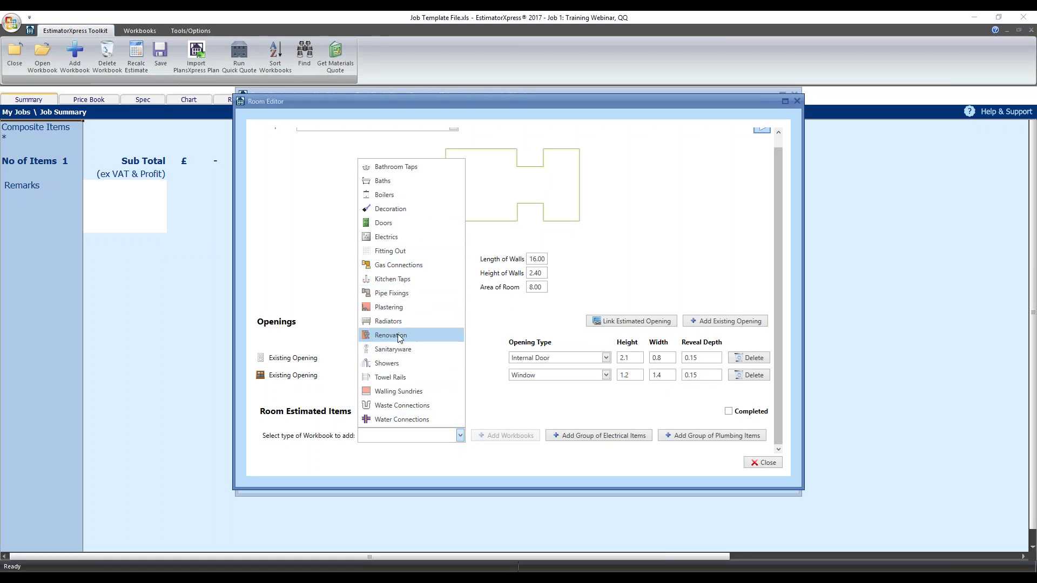
left_click(395, 210)
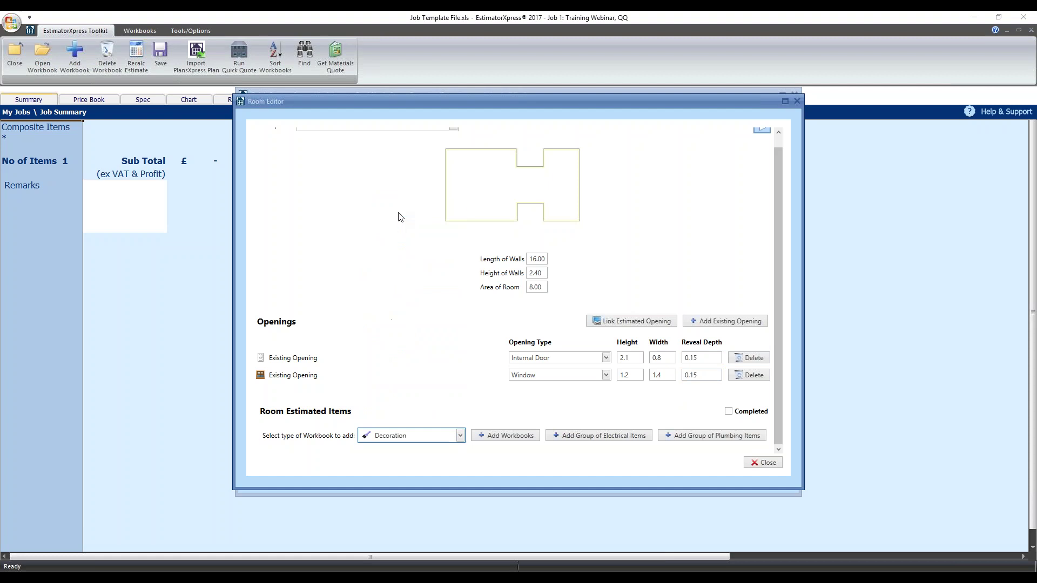
left_click(514, 436)
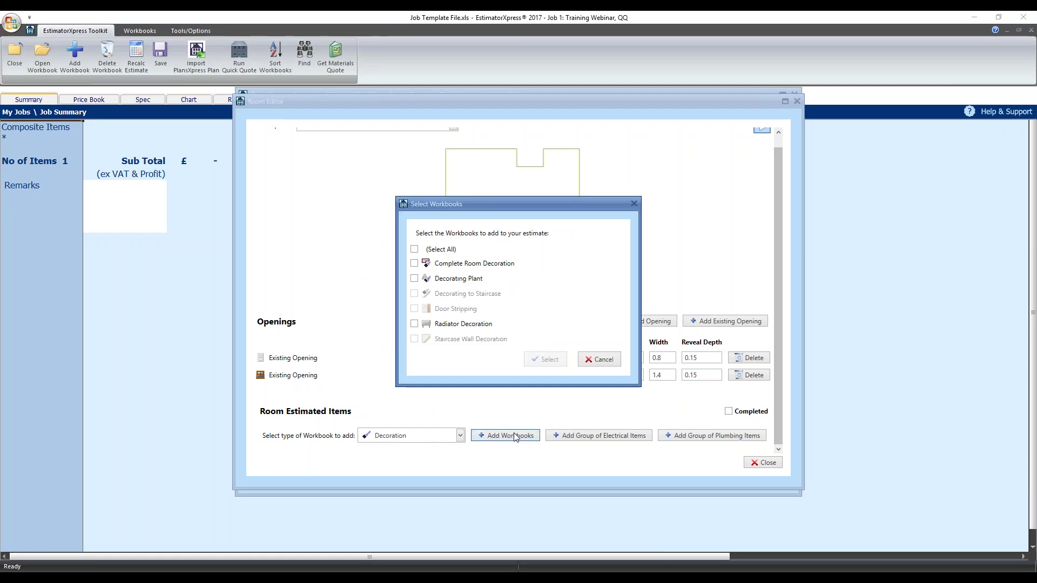
left_click(414, 264)
left_click(528, 363)
left_click(426, 273)
left_click(580, 337)
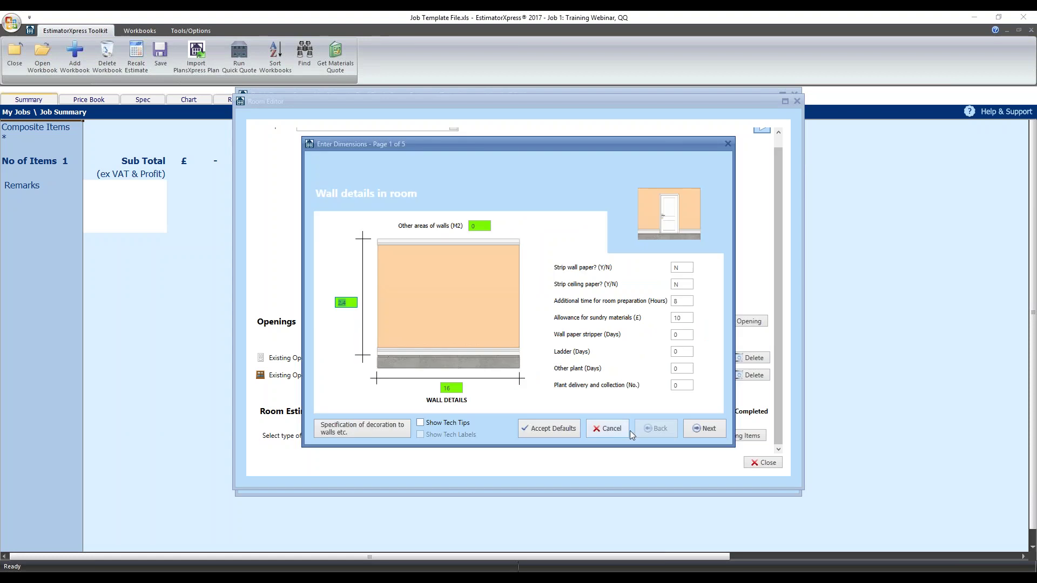
left_click(698, 429)
left_click(550, 429)
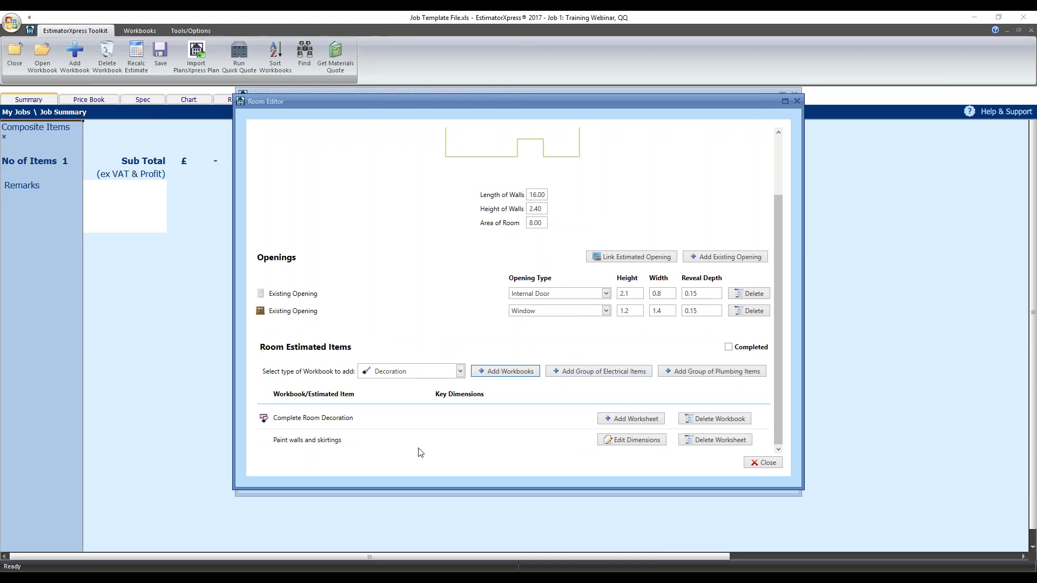
- Add the Electric Underfloor Heating workbook from the Fitting Out type to the bedroom, keeping the prefilled dimensions and heating details
left_click(446, 372)
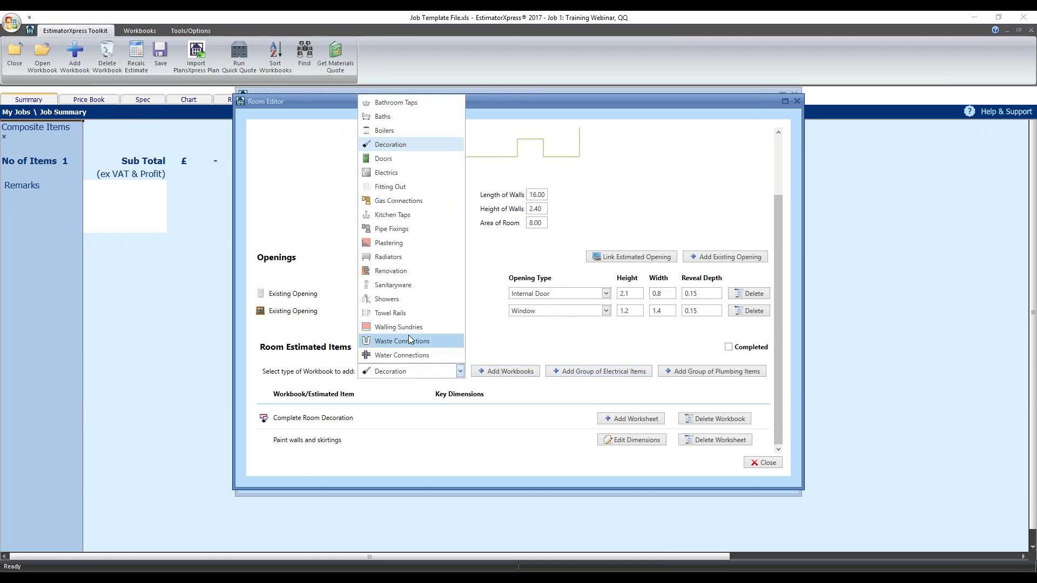
left_click(404, 186)
left_click(495, 373)
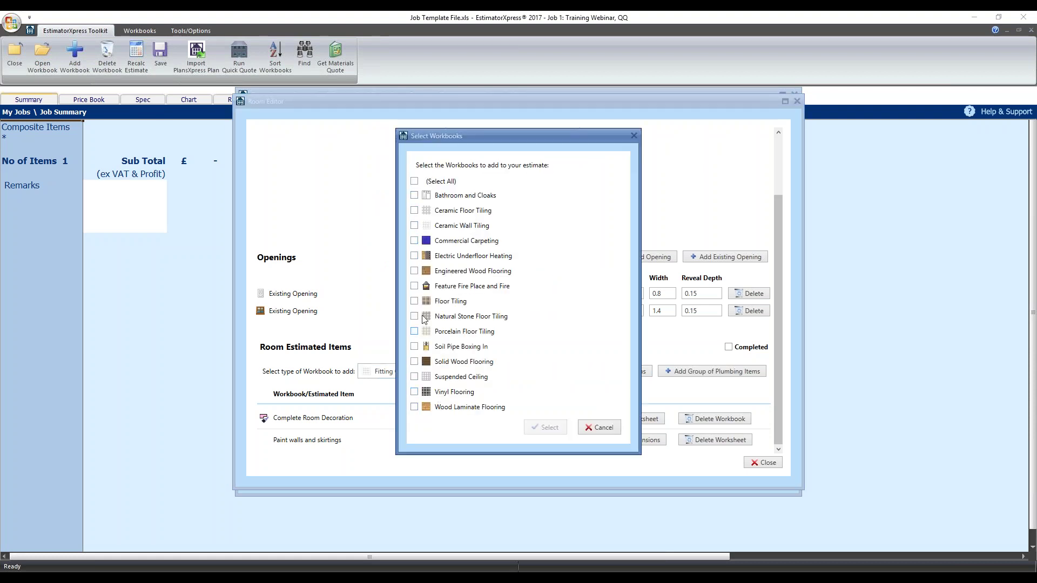
left_click(417, 257)
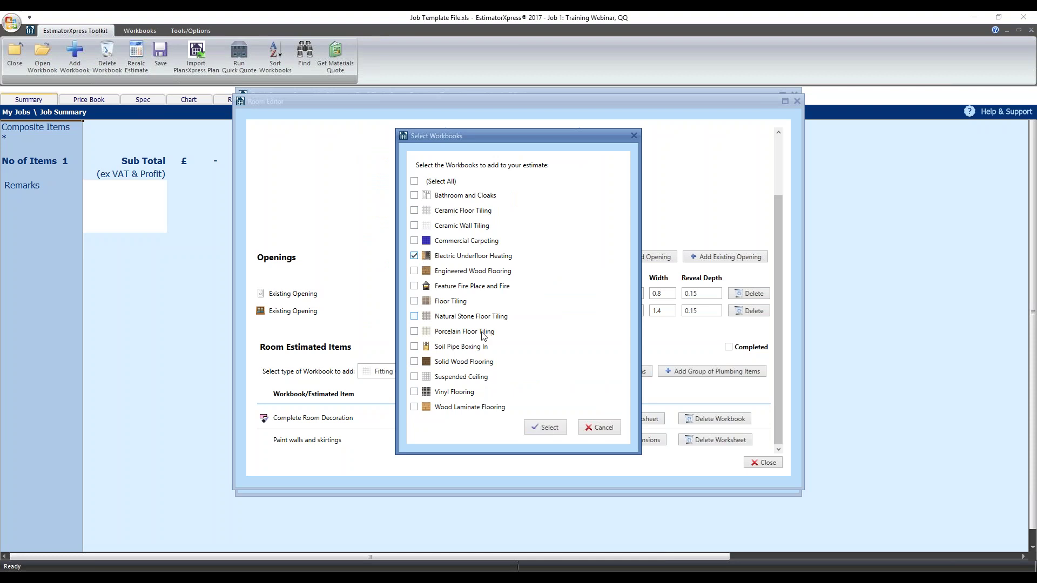
left_click(543, 429)
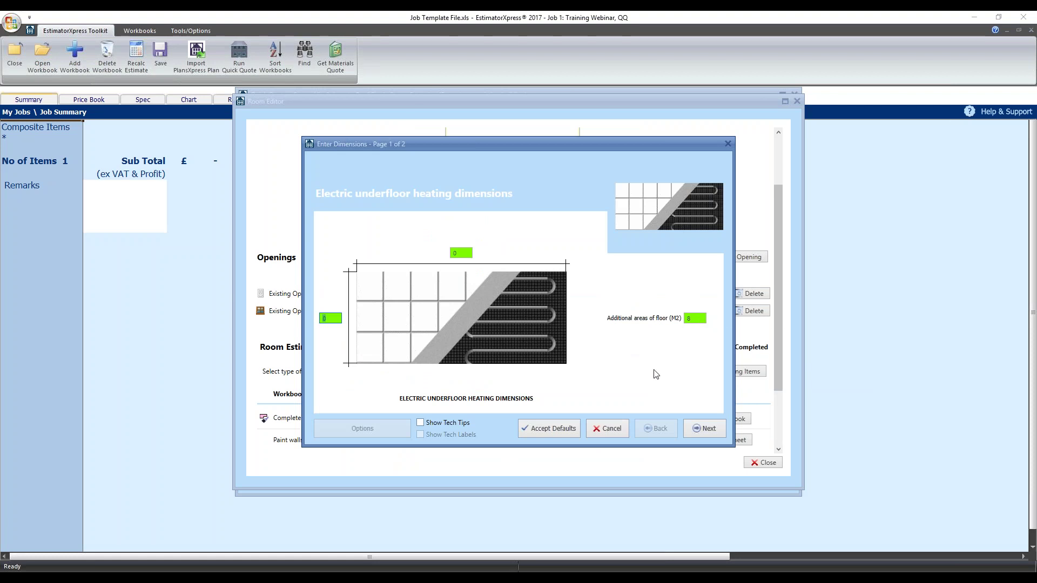
left_click(696, 430)
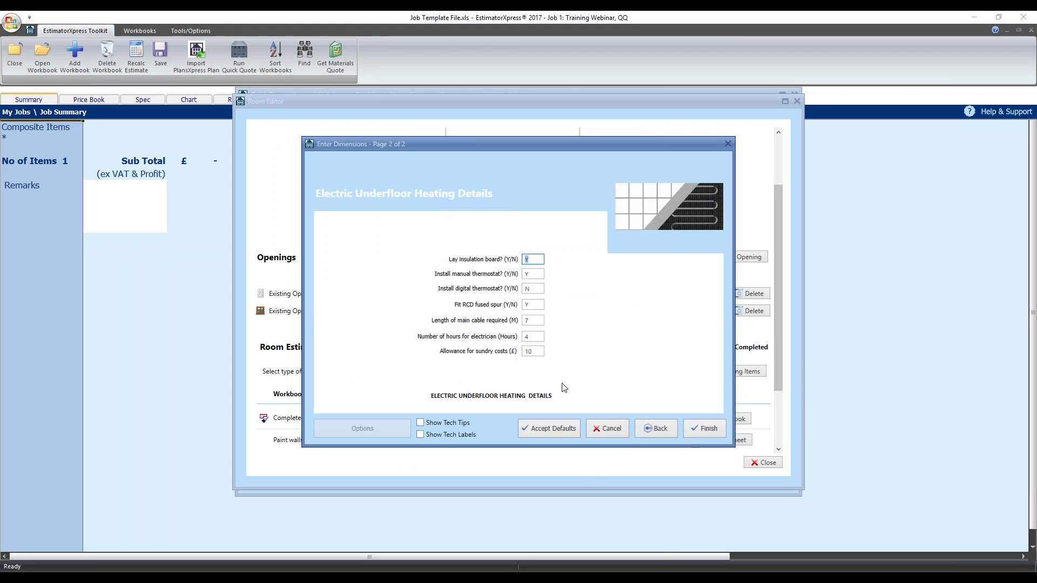
left_click(702, 429)
scroll(522, 329, "down", 1)
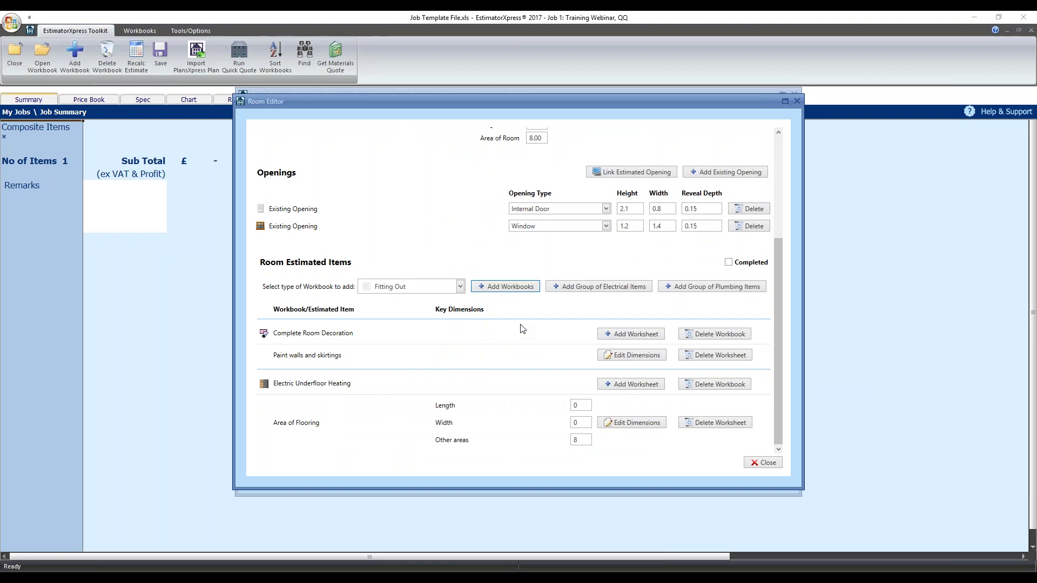
- Close the bedroom's room editor and mark the Rooms section as completed
left_click(764, 463)
scroll(707, 364, "down", 3)
scroll(692, 336, "up", 1)
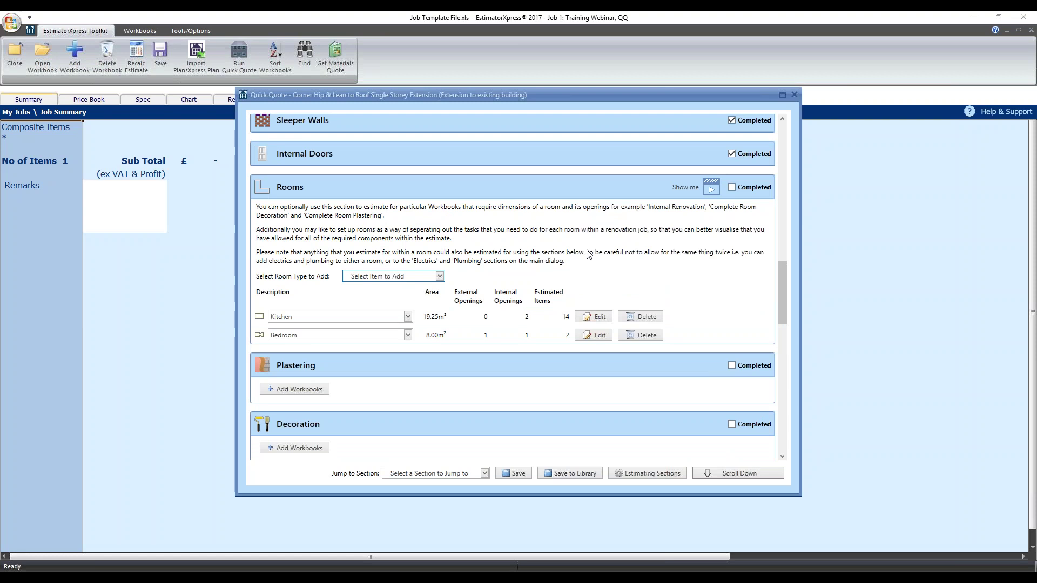
left_click(732, 161)
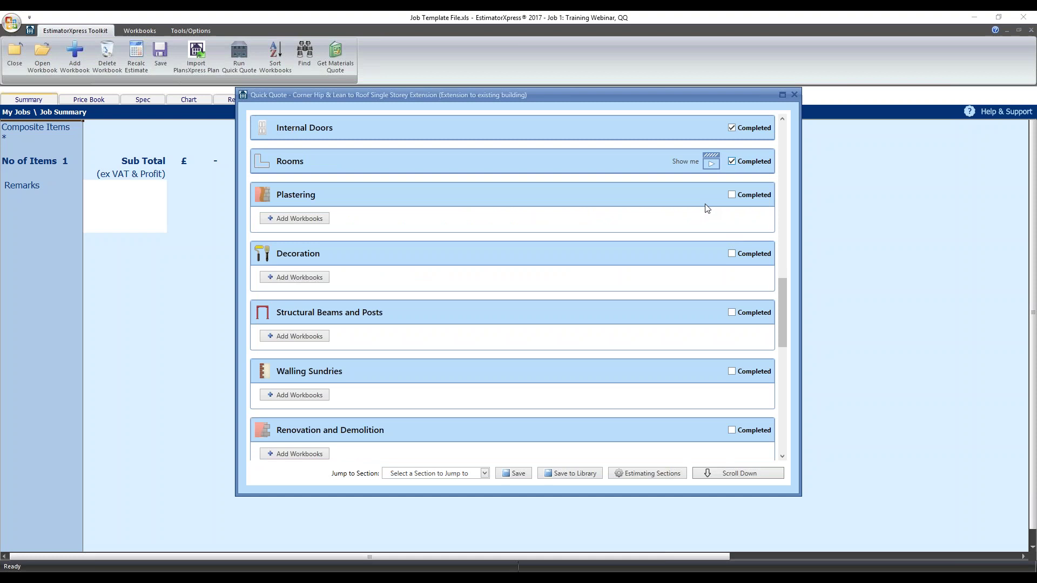
- Add Complete Room Plastering without a room, using the typical room plastering and insulation template with default dimensions, and delete the workbook again
left_click(316, 216)
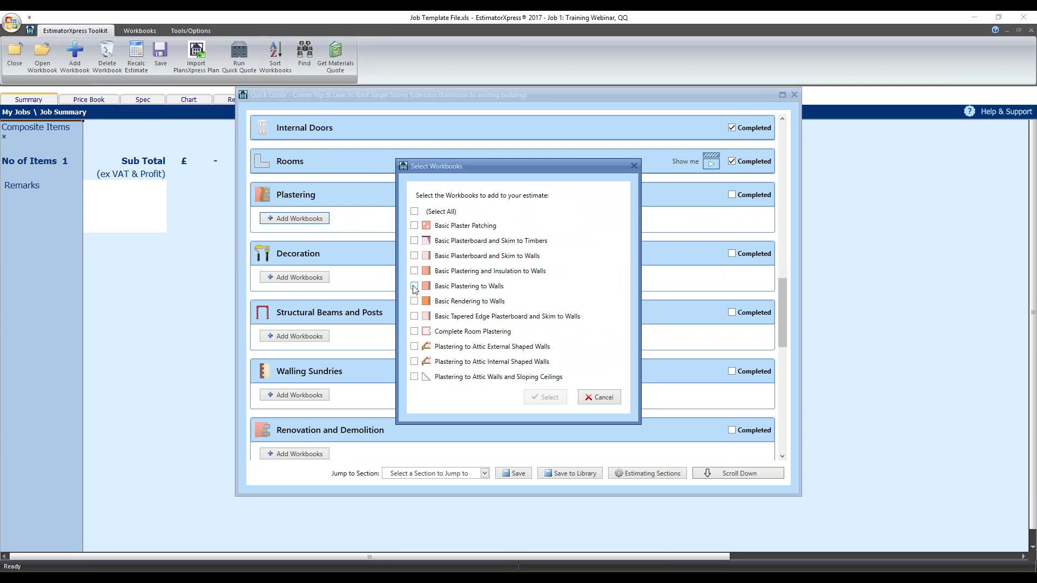
left_click(414, 331)
left_click(558, 398)
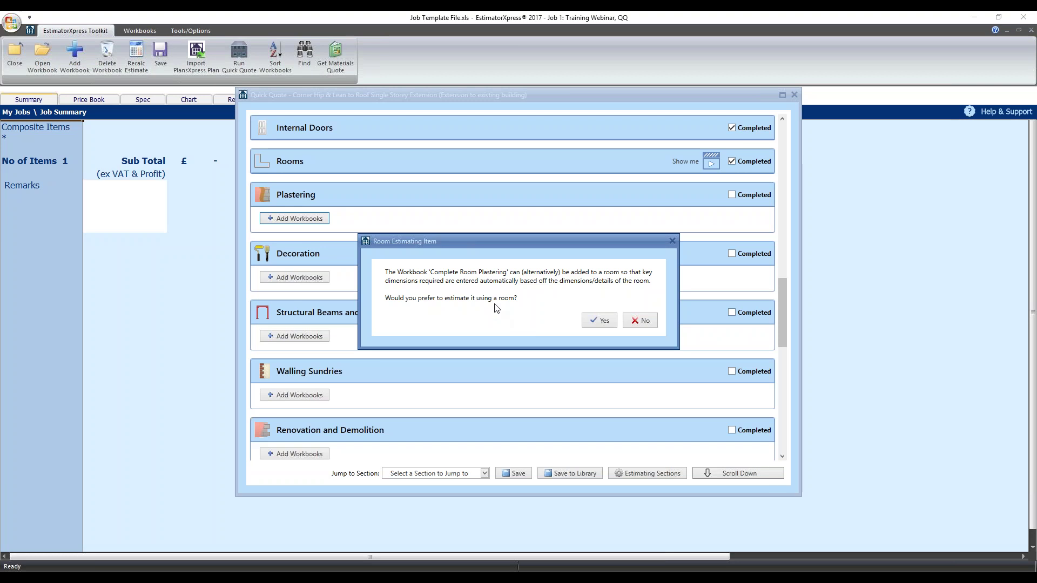
left_click(646, 323)
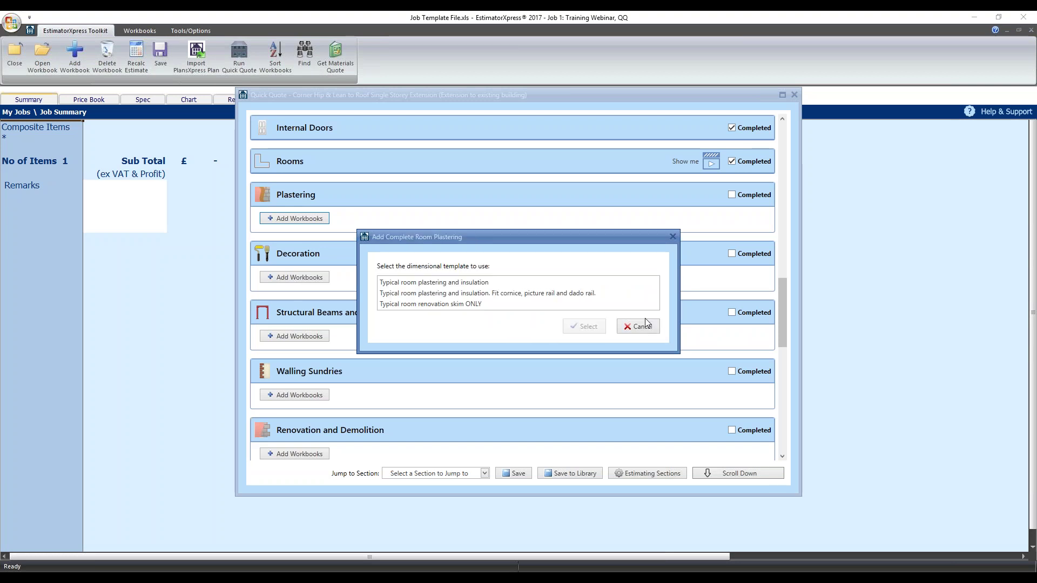
left_click(430, 290)
left_click(431, 282)
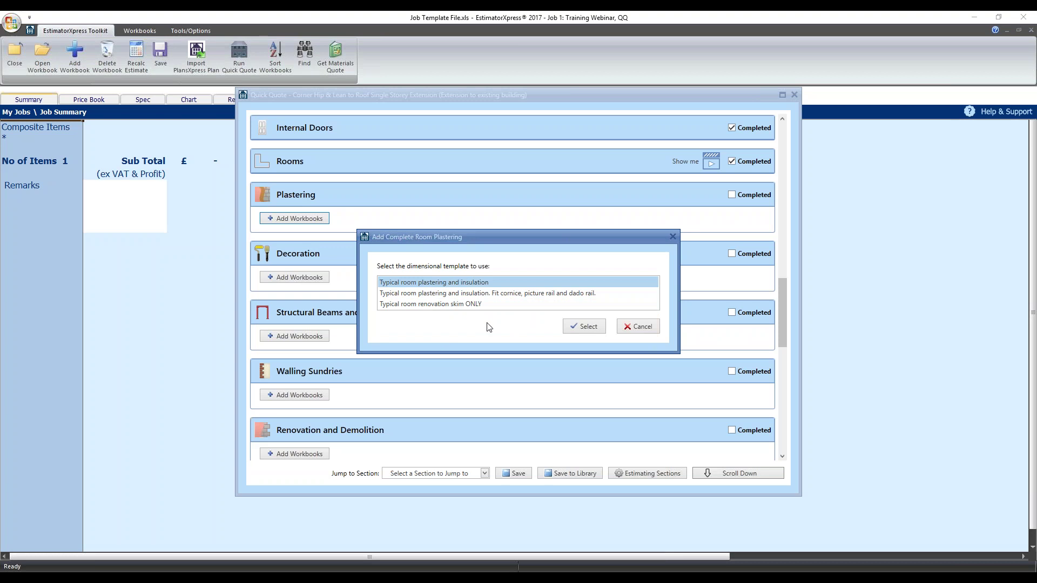
left_click(588, 328)
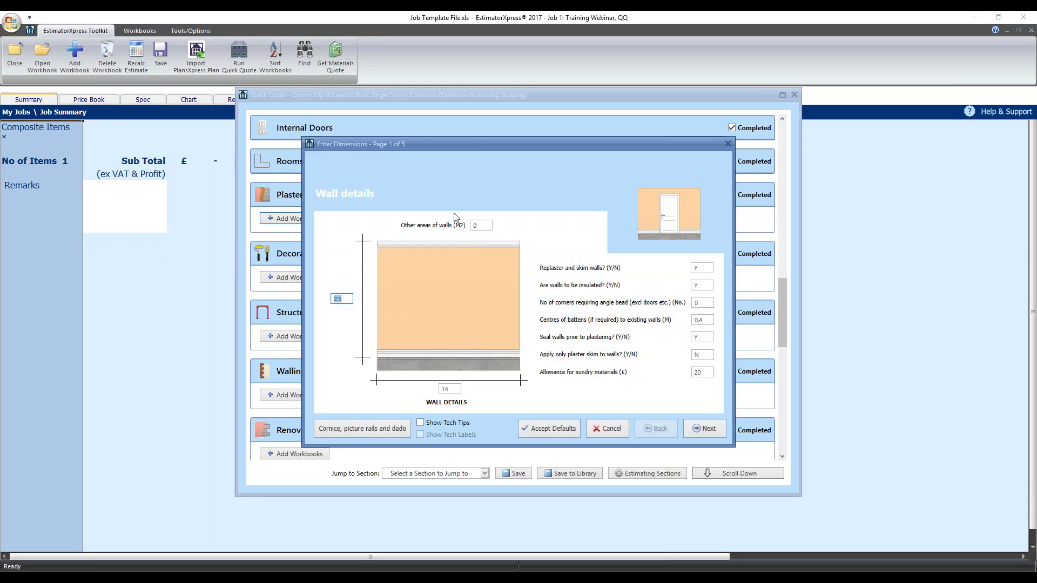
left_click(552, 428)
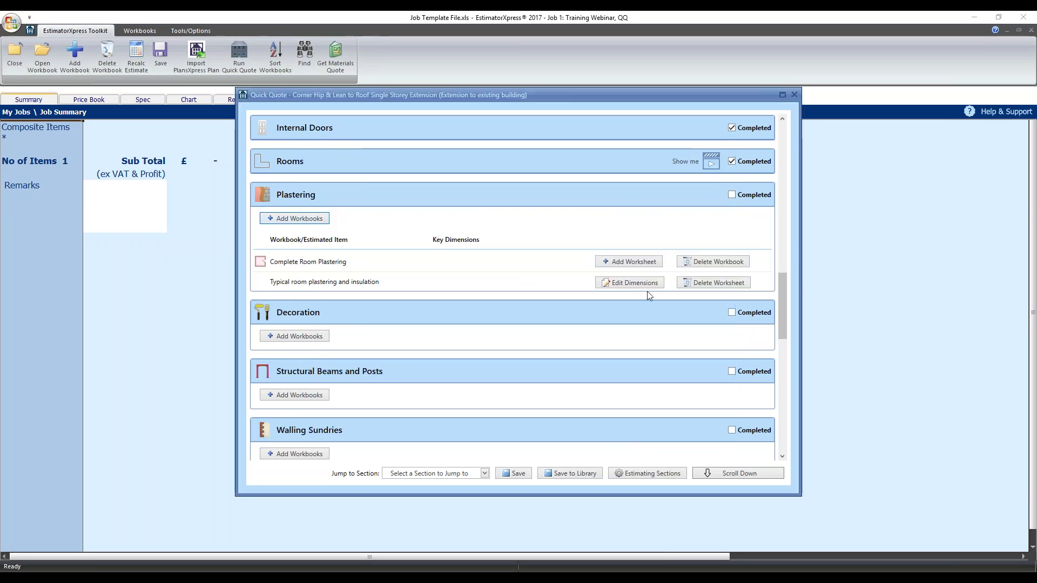
left_click(707, 263)
- Mark every section from Plastering through Landscaping as completed
left_click(732, 195)
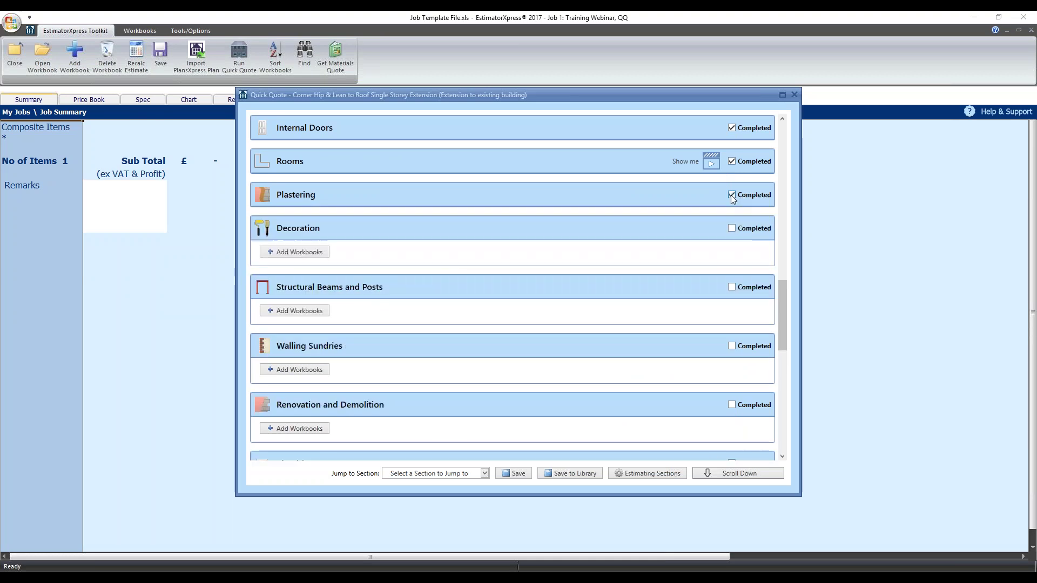
left_click(735, 229)
left_click(732, 262)
left_click(732, 295)
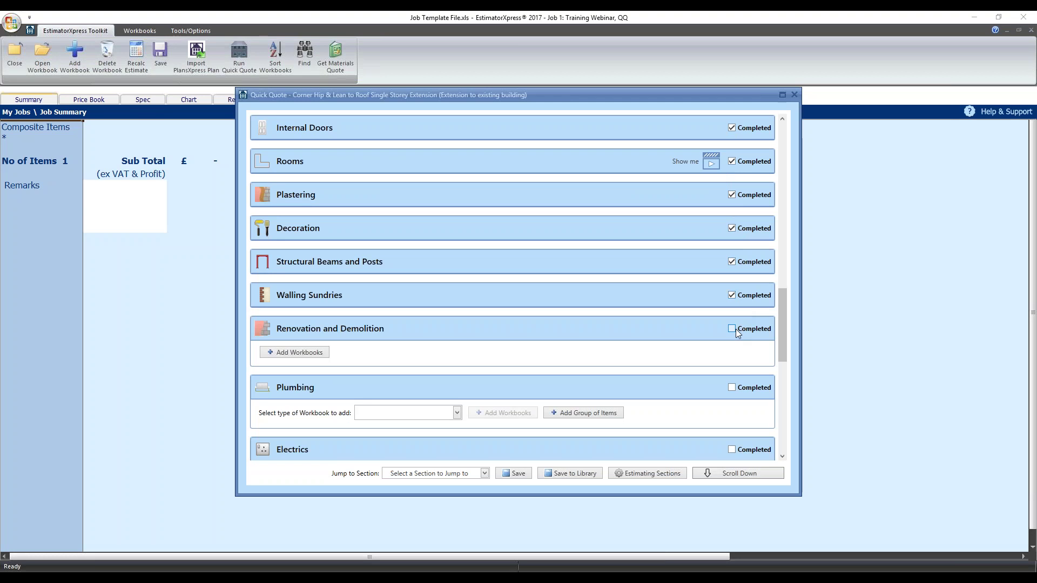
left_click(733, 329)
left_click(733, 285)
left_click(732, 318)
left_click(732, 350)
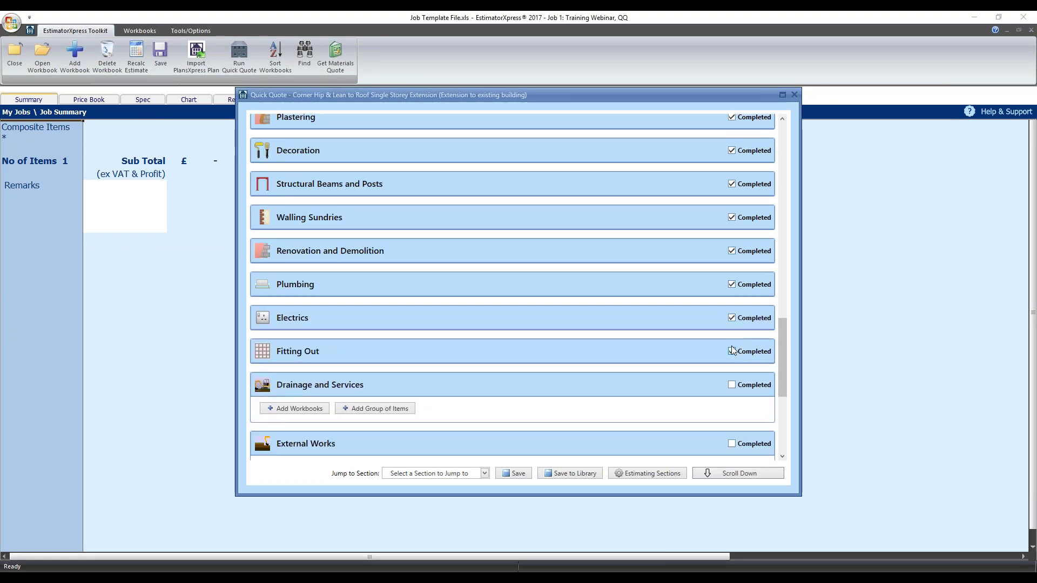
left_click(732, 333)
left_click(733, 366)
left_click(732, 399)
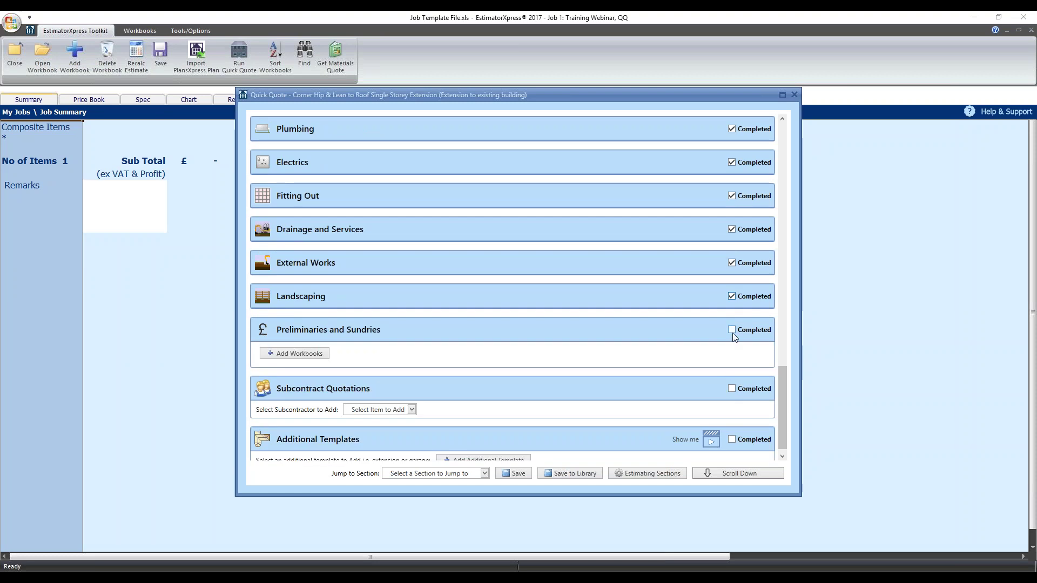
- Add the Roofing Sundries, Scaffolding, Site Establishment and Travel Costs workbooks to the Preliminaries and Sundries section
left_click(295, 353)
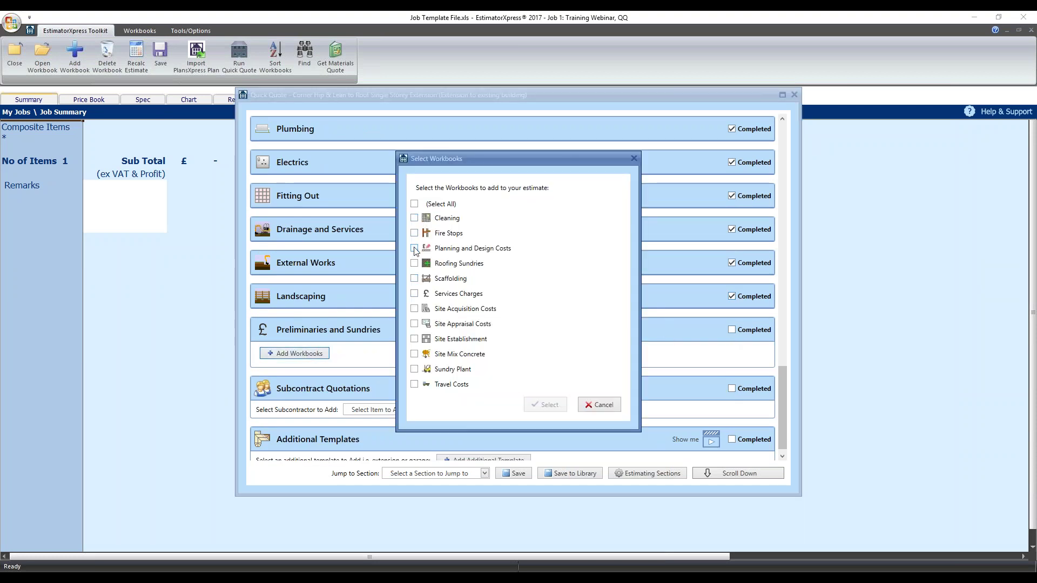
left_click(415, 339)
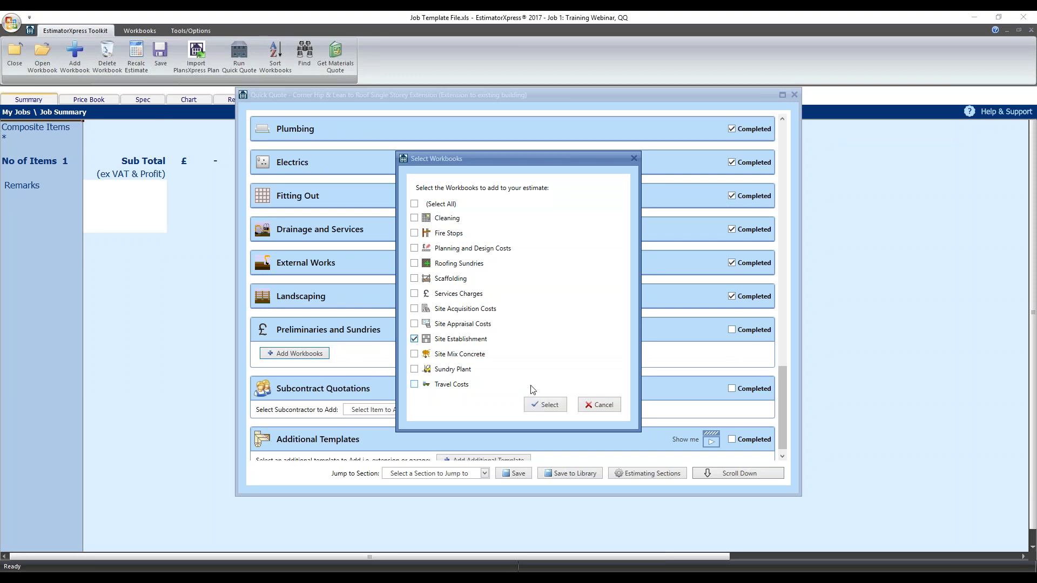
left_click(420, 387)
left_click(415, 278)
left_click(414, 263)
left_click(546, 404)
scroll(604, 324, "down", 3)
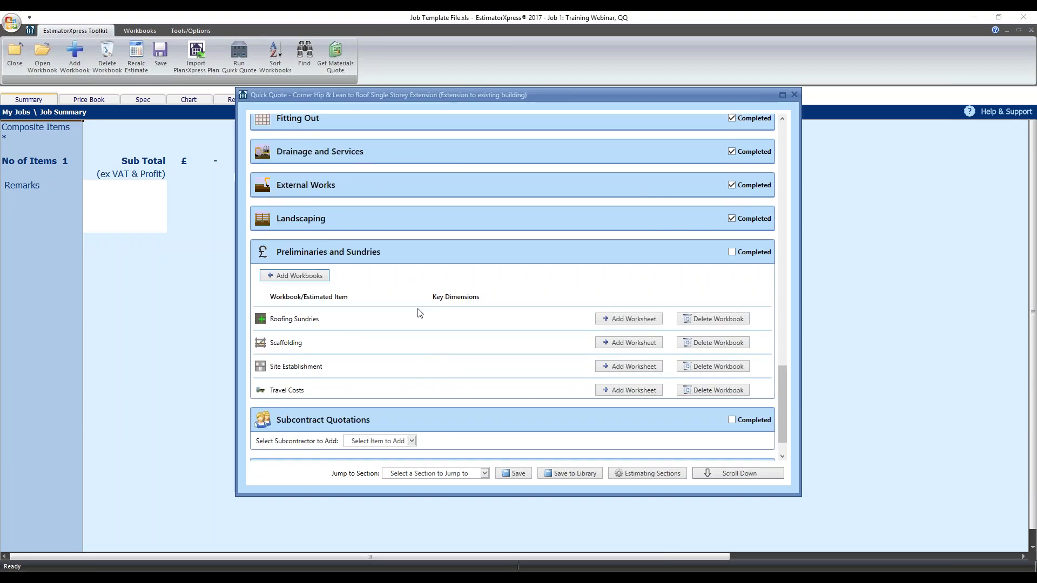
- Check the dimensions of a new Roofing Sundries worksheet, cancel them, and delete the Roofing Sundries workbook
left_click(630, 319)
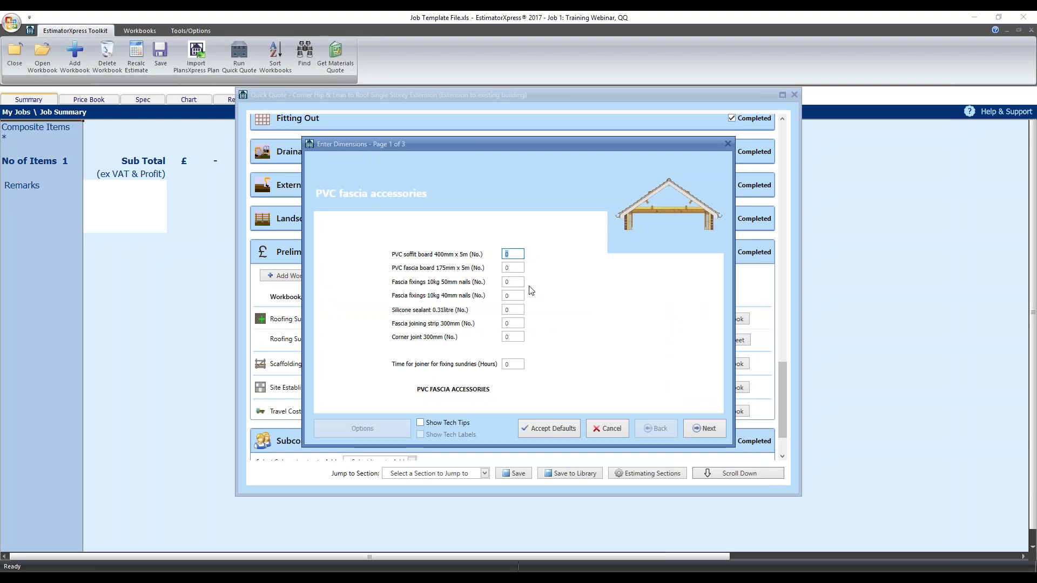
left_click(611, 432)
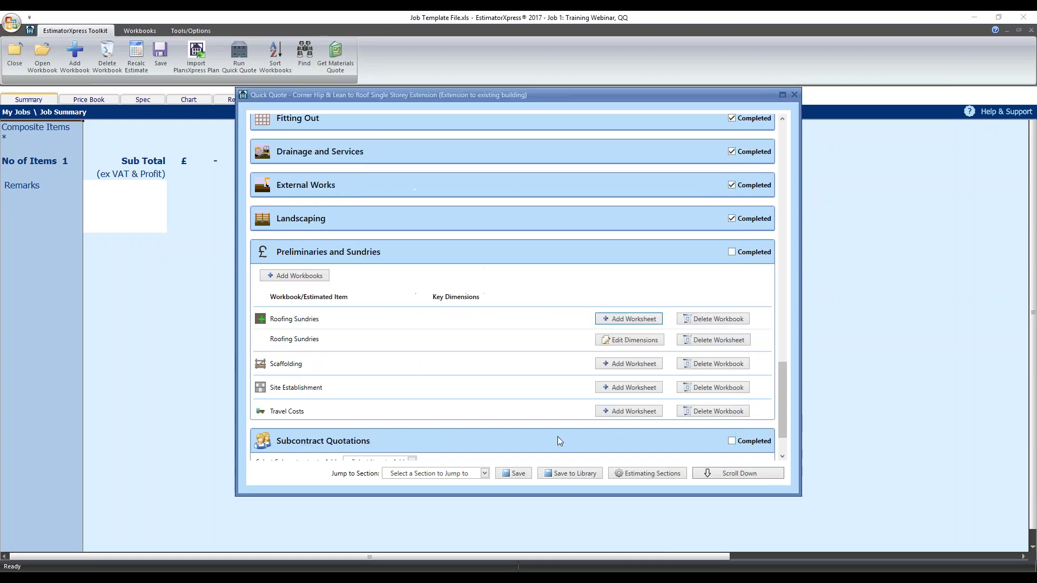
left_click(713, 322)
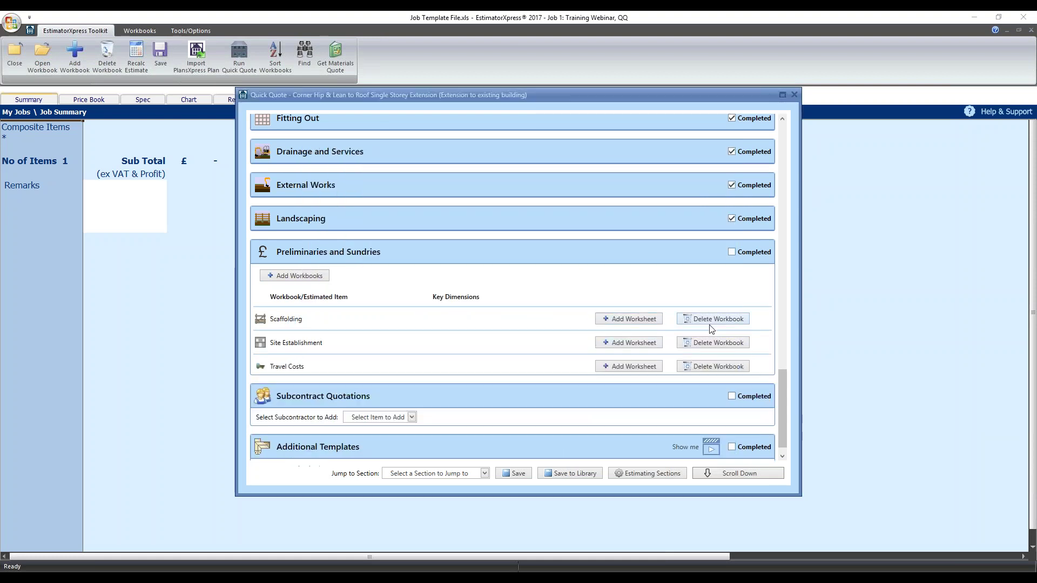
- Add a Scaffolding worksheet using the typical small single storey extension scaffolding template, keeping its prefilled details
left_click(615, 323)
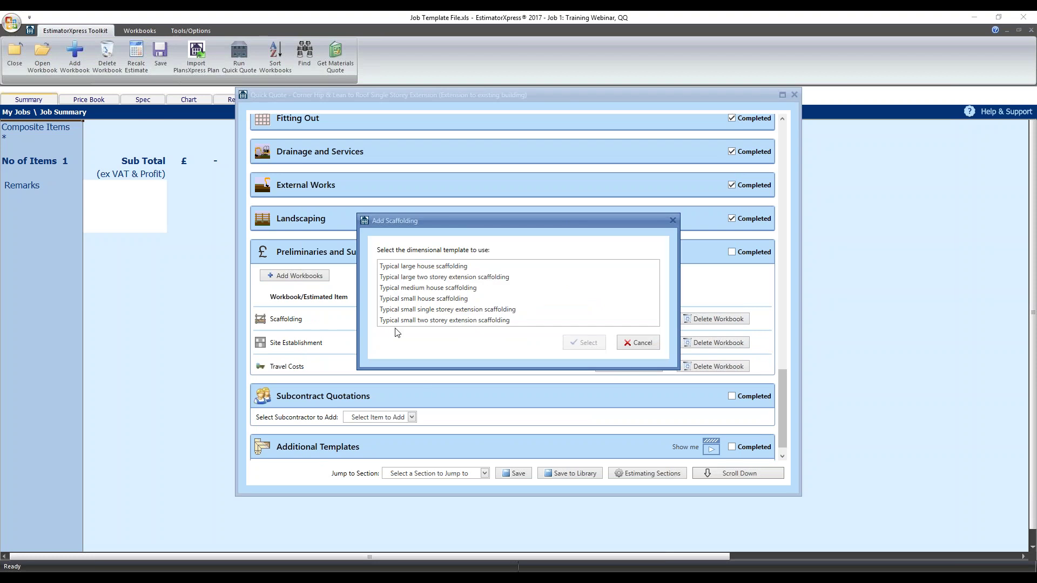
left_click(455, 311)
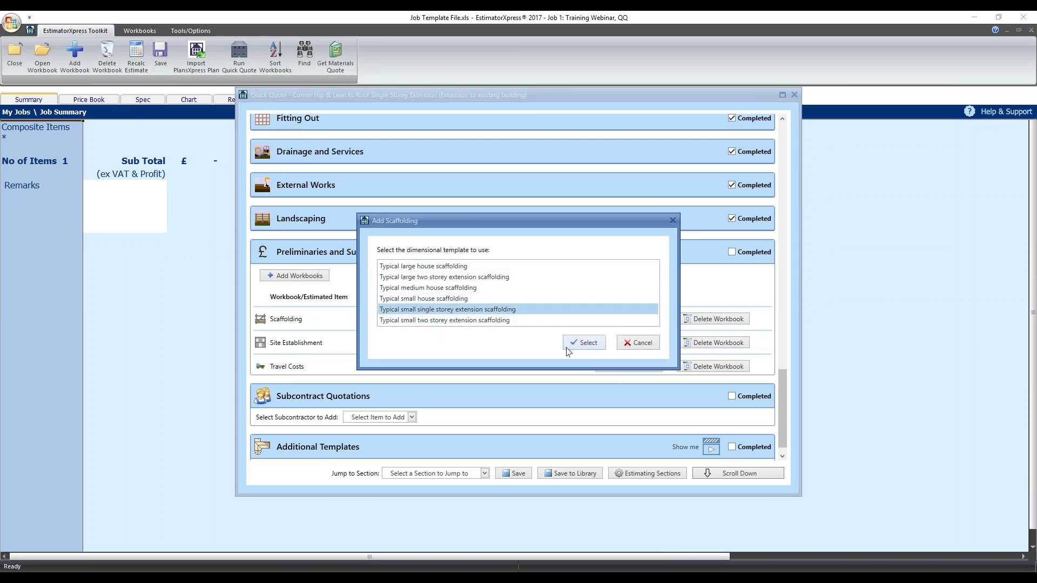
left_click(579, 344)
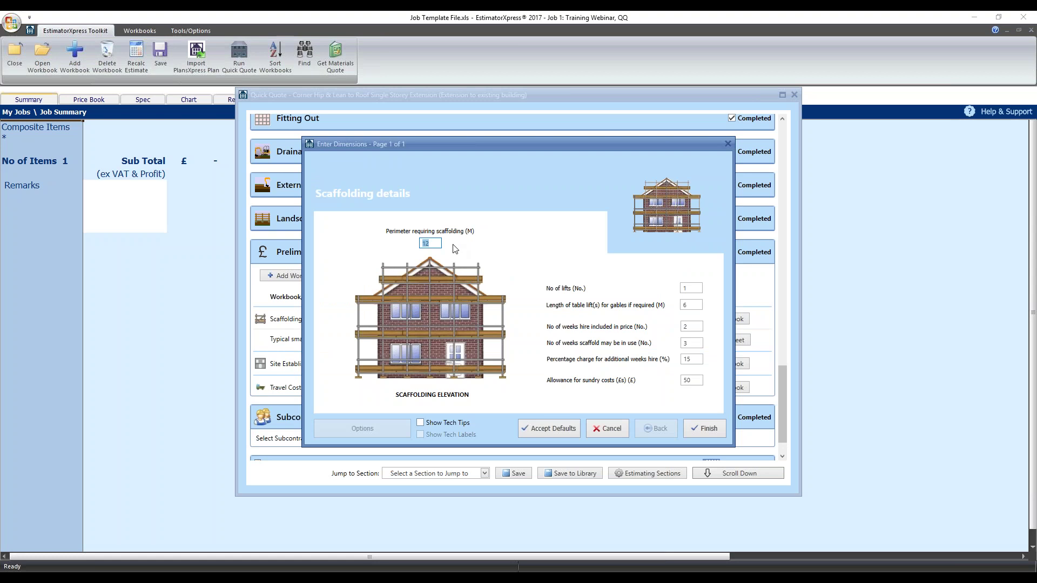
left_click(698, 432)
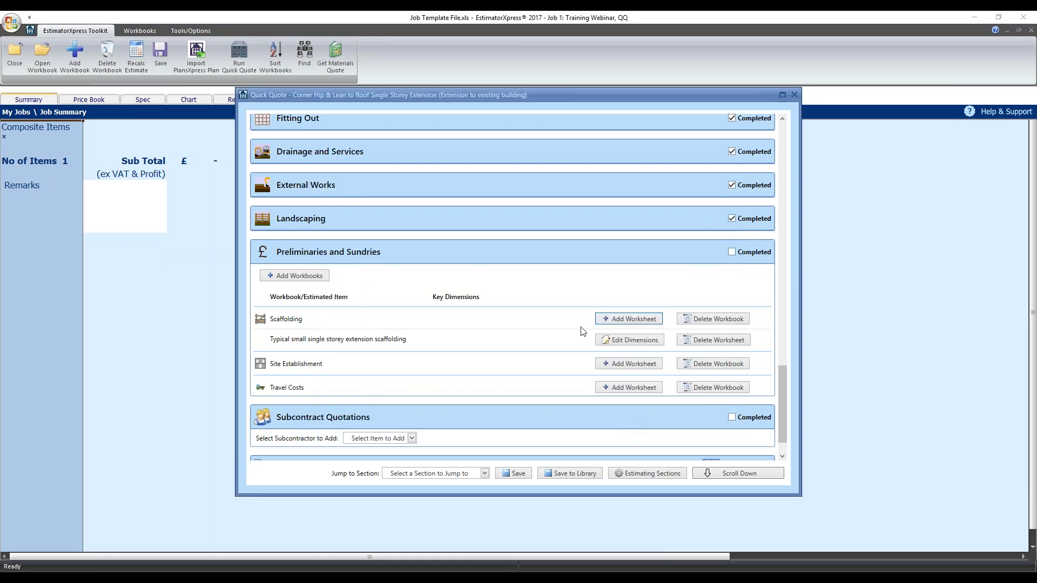
- Add a Site Establishment worksheet using the Site Establishment for small extension template
left_click(619, 364)
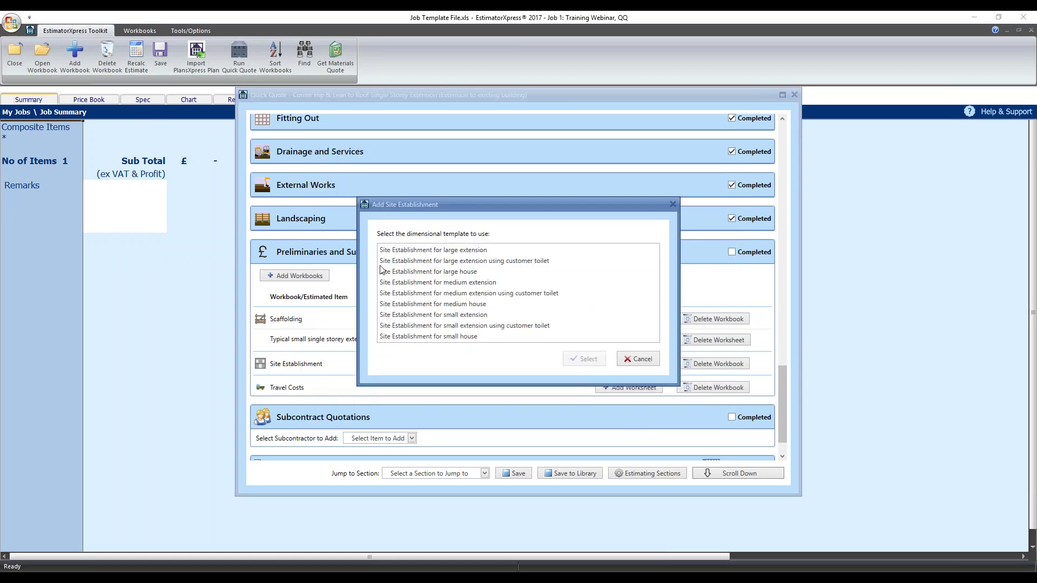
left_click(446, 316)
left_click(589, 359)
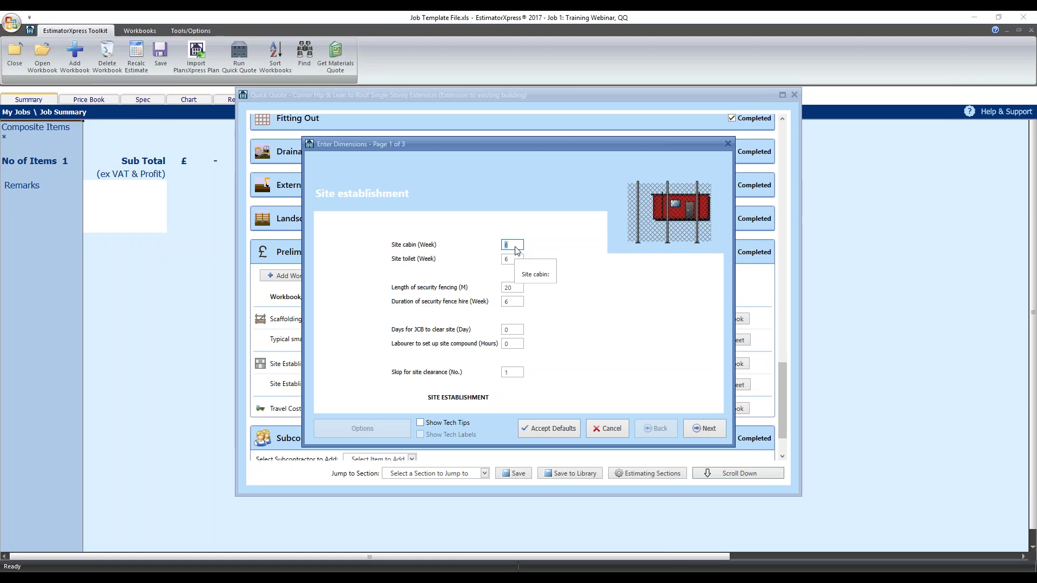
- Set the site cabin and site toilet hire to 0 weeks and the security fencing length to 0 m
type("0")
key("Tab")
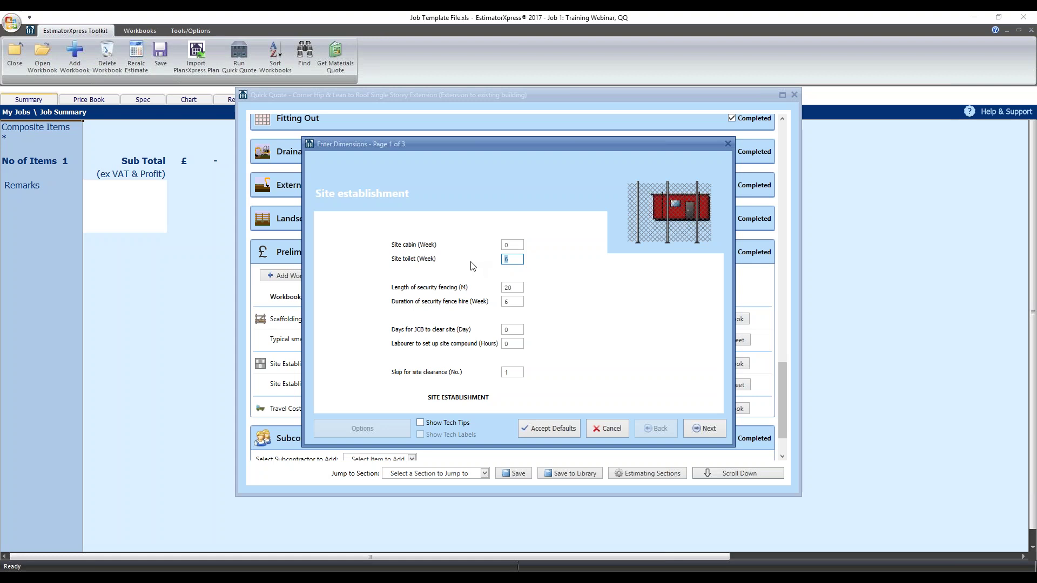
type("0")
left_click(517, 287)
type("0")
- Enter the labourer hours for setting up the site compound and finish the Site Establishment dimensions, keeping the sundry project costs
left_click(517, 330)
left_click(517, 344)
type("2")
type("8")
left_click(522, 373)
key("Return")
left_click(711, 429)
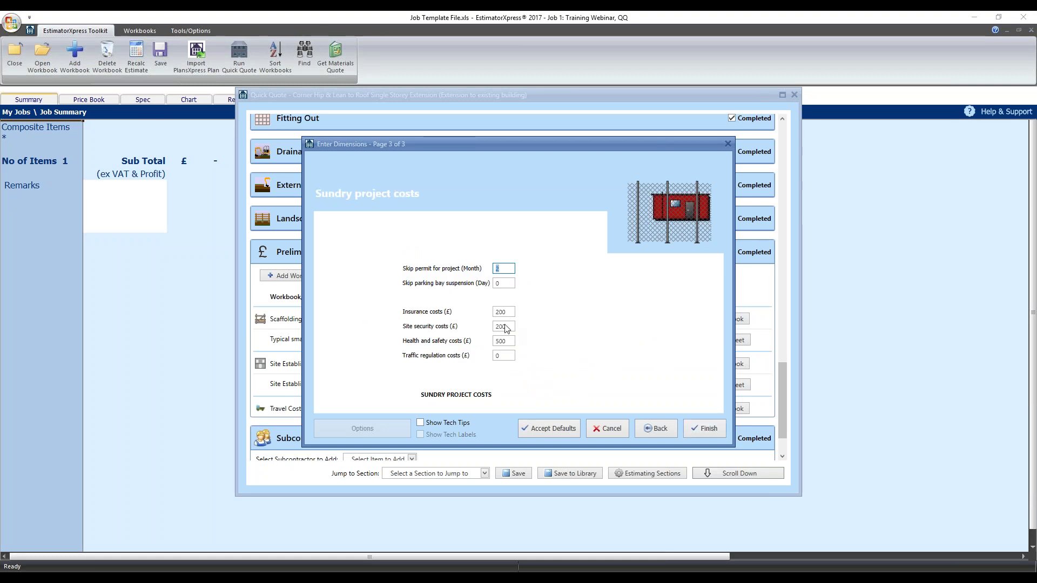
left_click(509, 341)
left_click(708, 431)
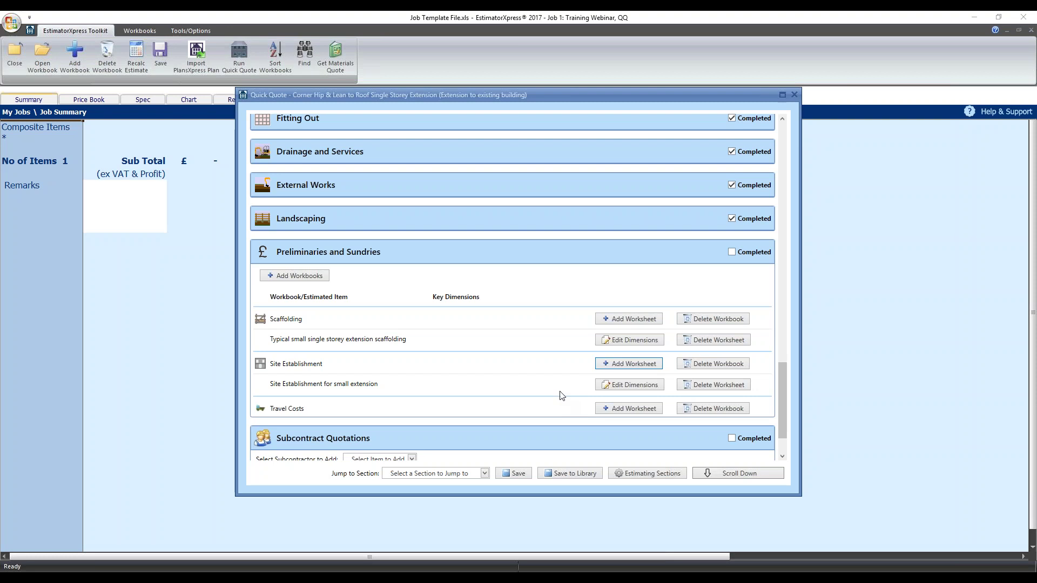
- Delete the Travel Costs workbook and mark Preliminaries and Sundries and Subcontract Quotations as completed
scroll(449, 372, "down", 2)
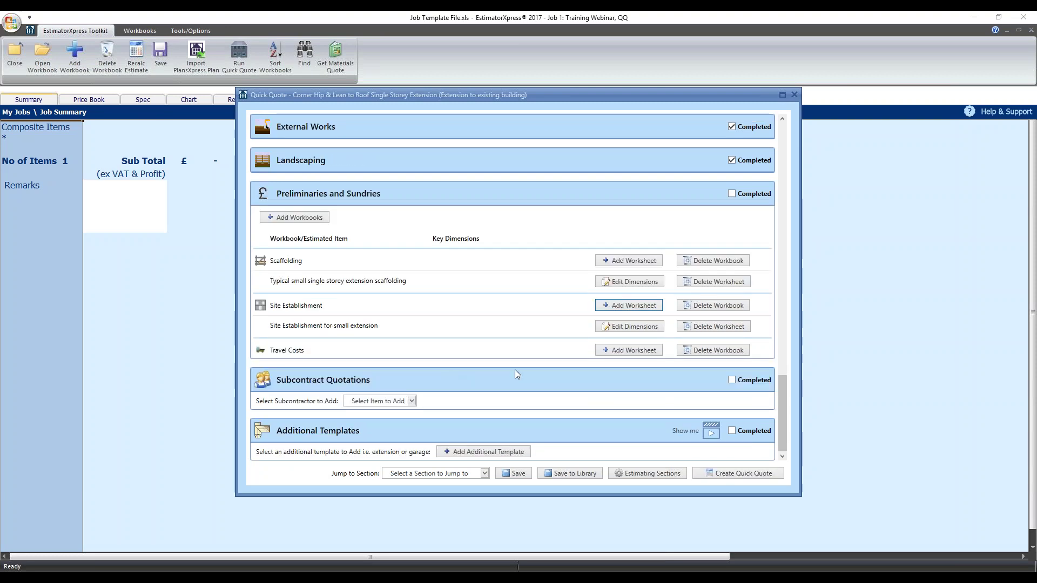
left_click(618, 351)
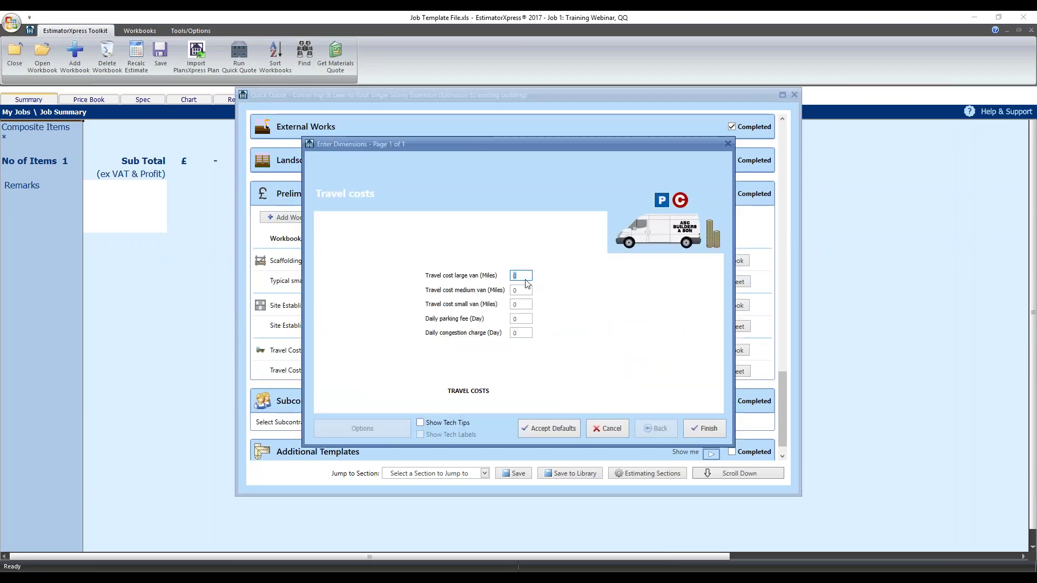
left_click(609, 429)
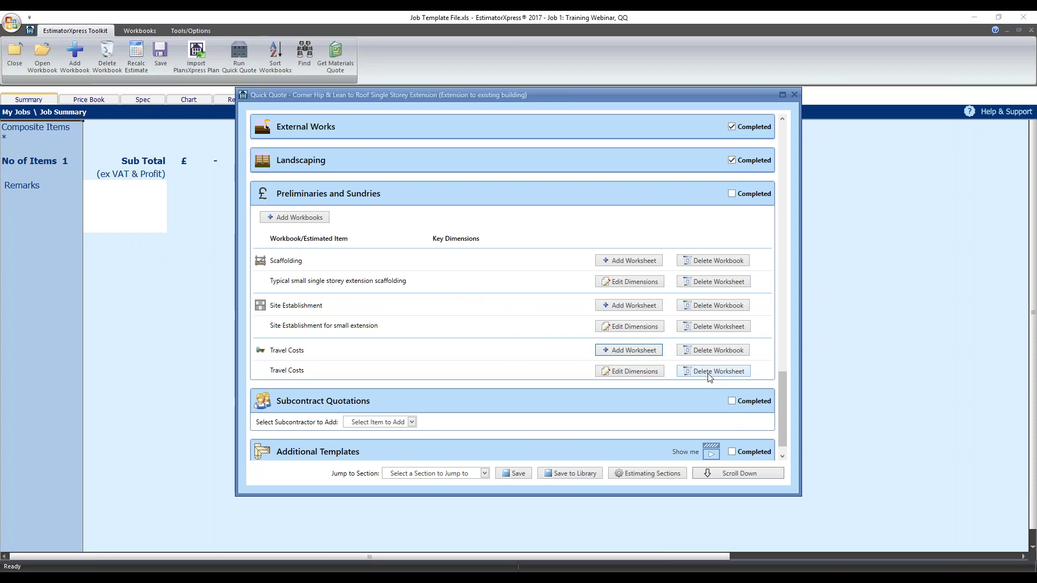
left_click(714, 351)
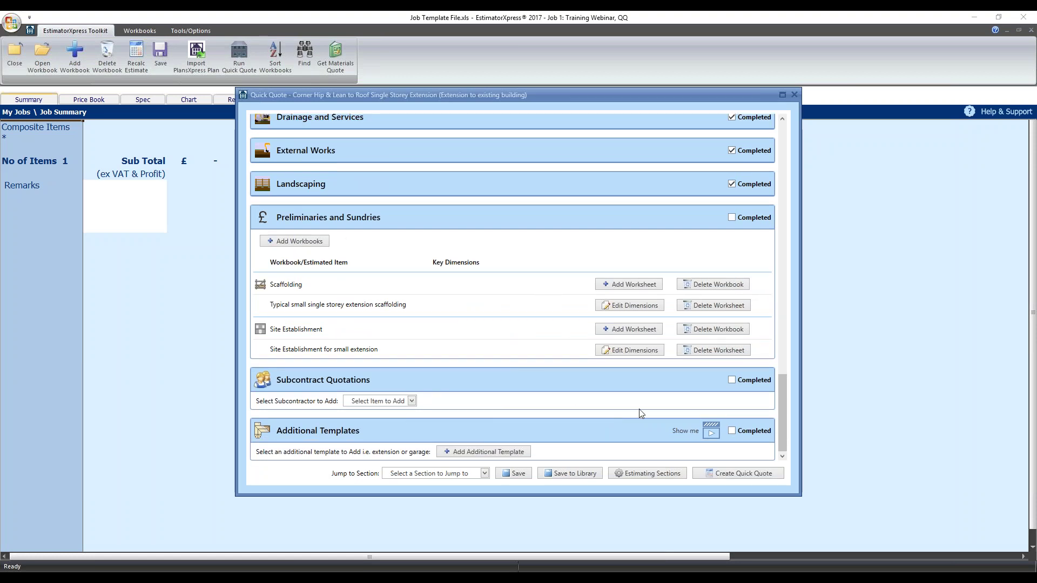
left_click(731, 216)
left_click(732, 380)
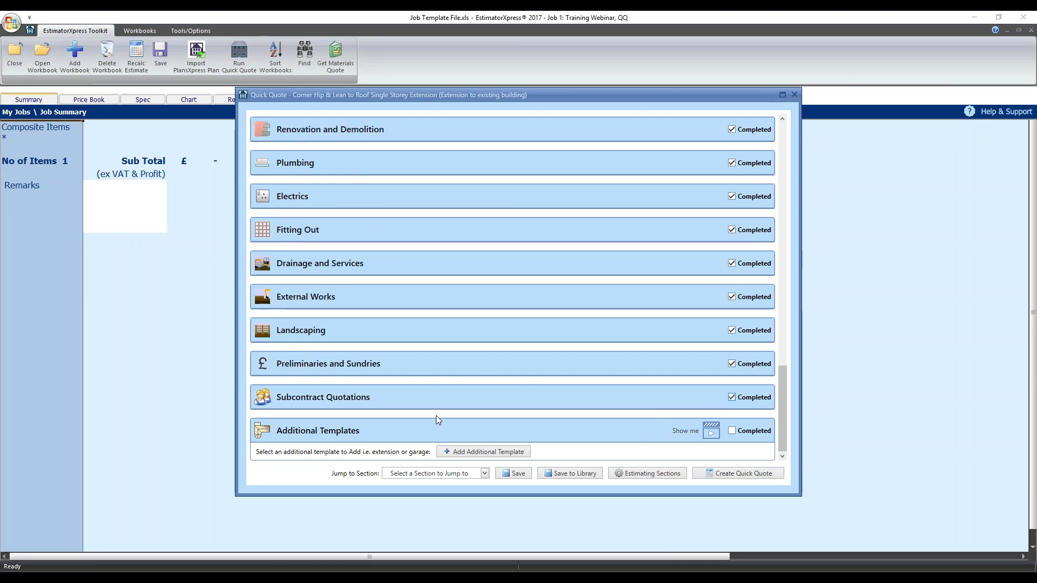
- Add an additional Detached Garage template to the quote, using the Apex Roof Single Garage
left_click(481, 453)
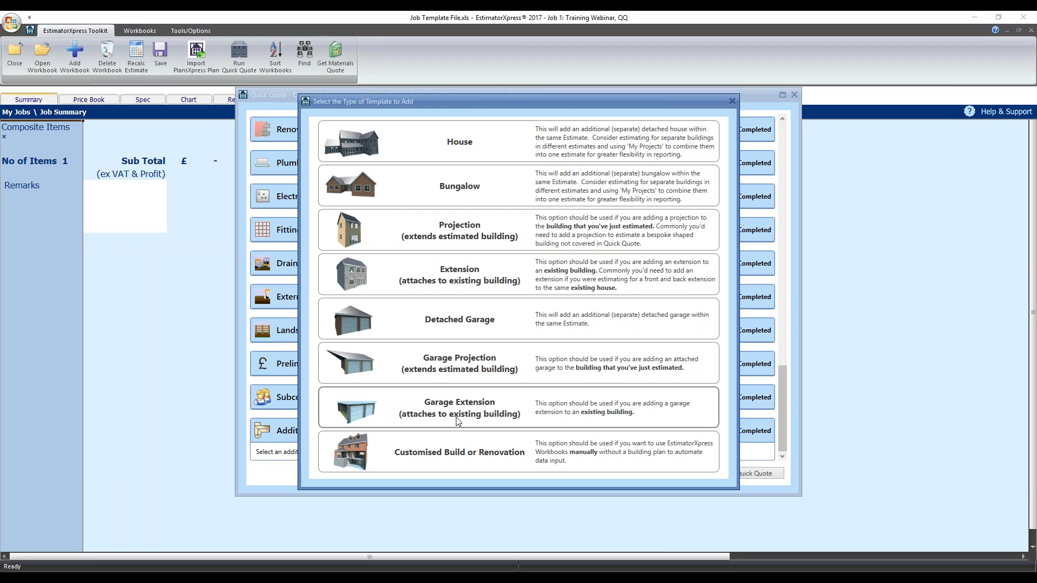
left_click(458, 323)
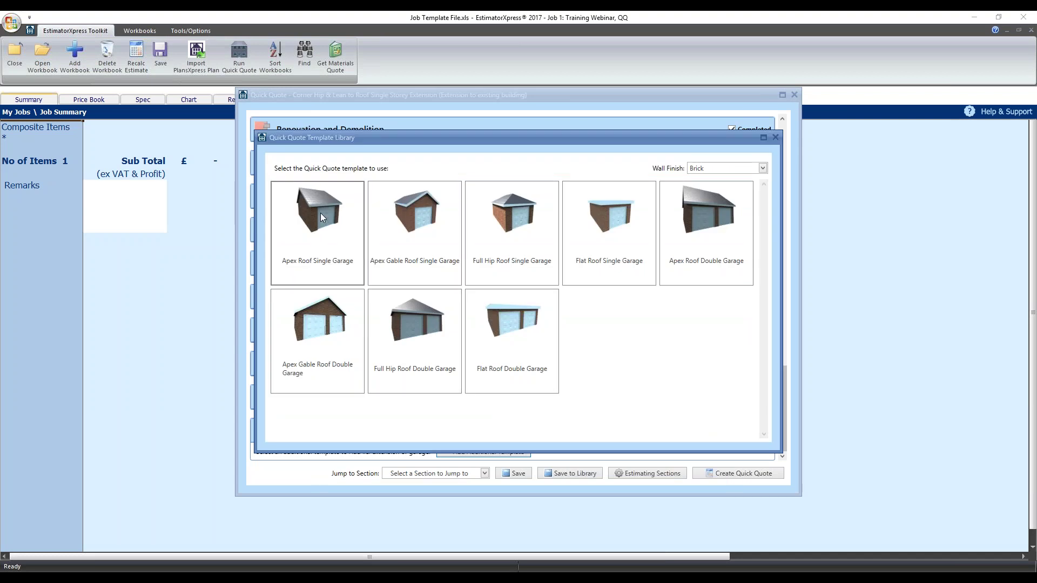
left_click(326, 231)
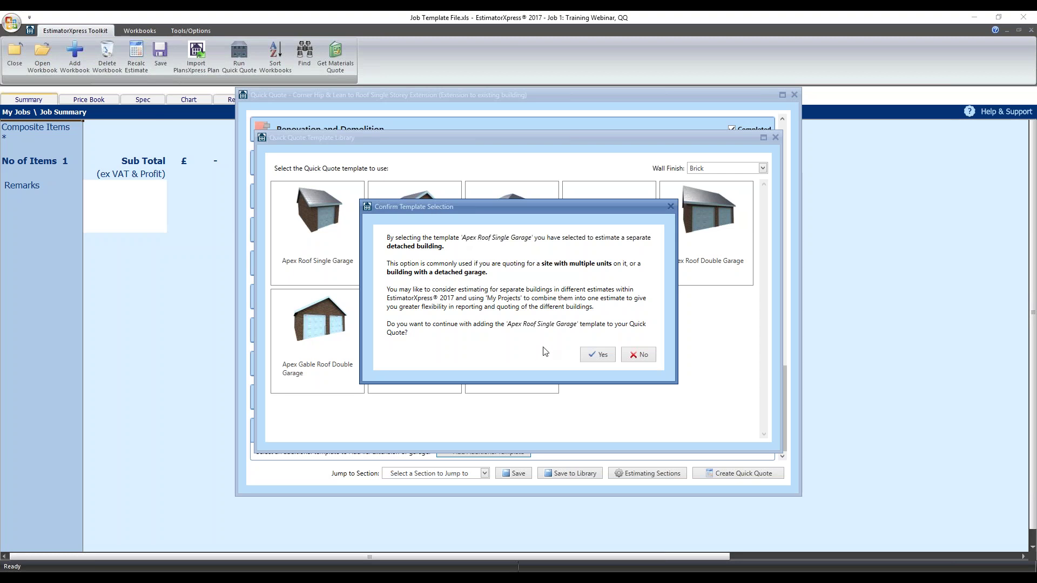
left_click(595, 357)
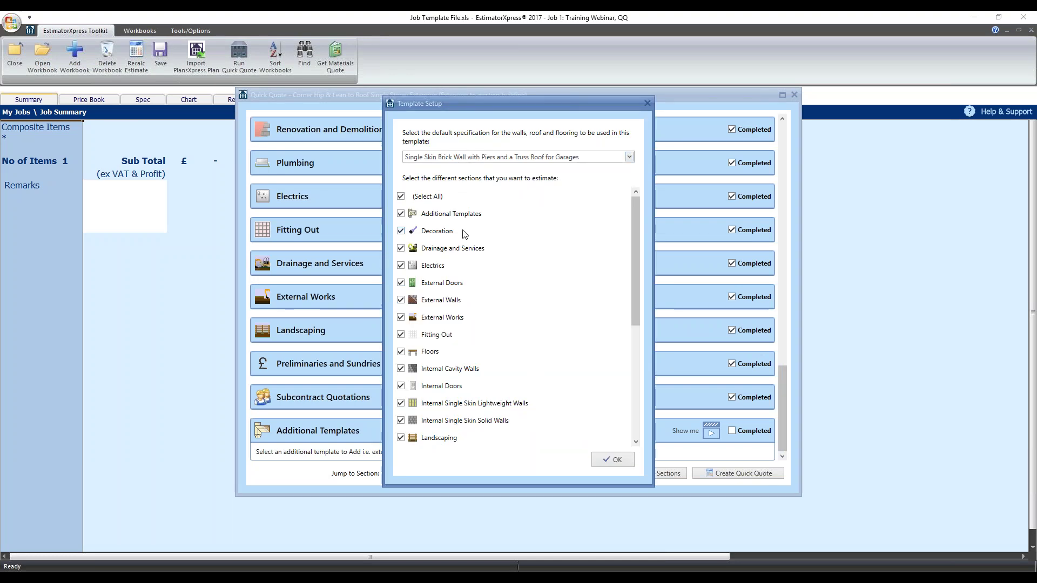
- Limit the garage template's sections to External Doors, External Walls, Roofs, Walling Sundries and Windows, keeping its default specification
left_click(401, 197)
left_click(401, 300)
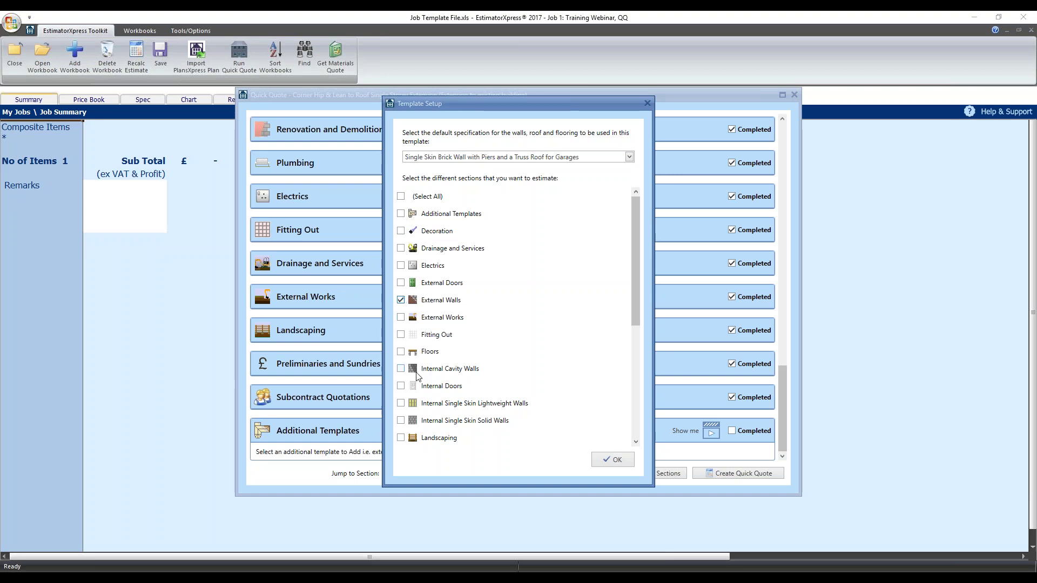
scroll(405, 381, "down", 4)
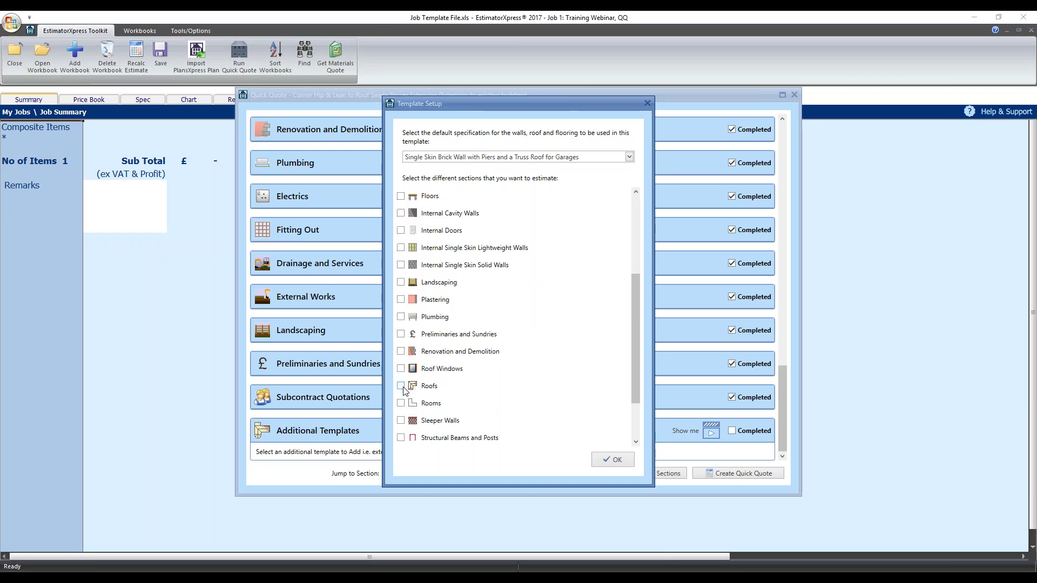
scroll(403, 393, "down", 1)
left_click(401, 318)
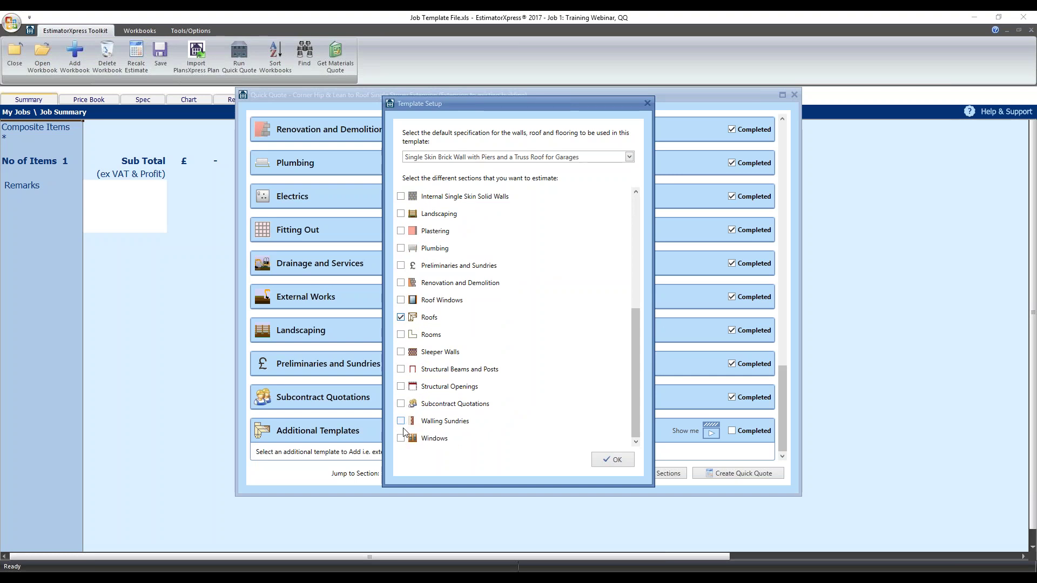
left_click(402, 421)
scroll(440, 332, "up", 3)
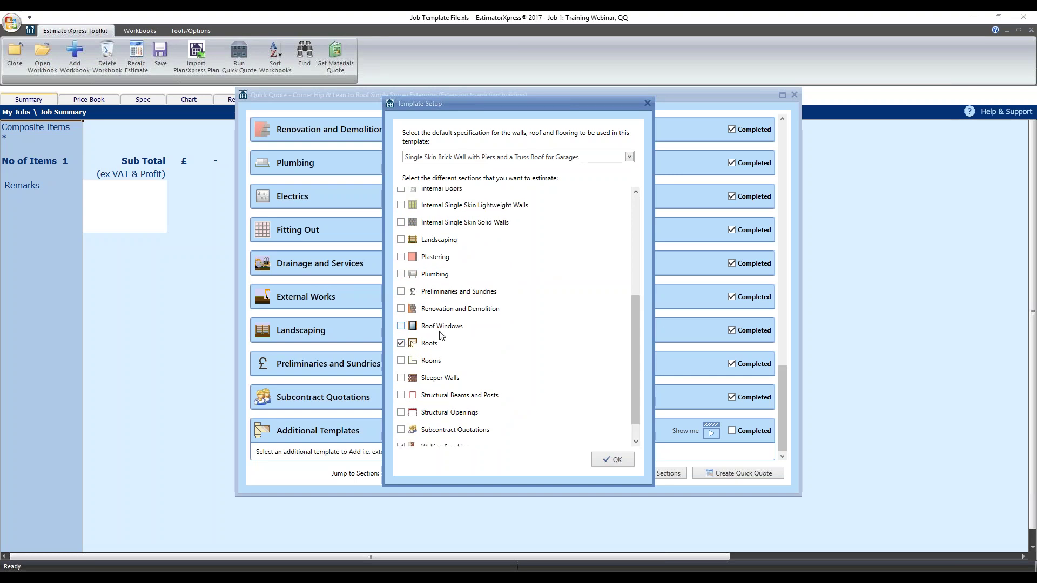
scroll(440, 330, "up", 3)
scroll(430, 302, "up", 2)
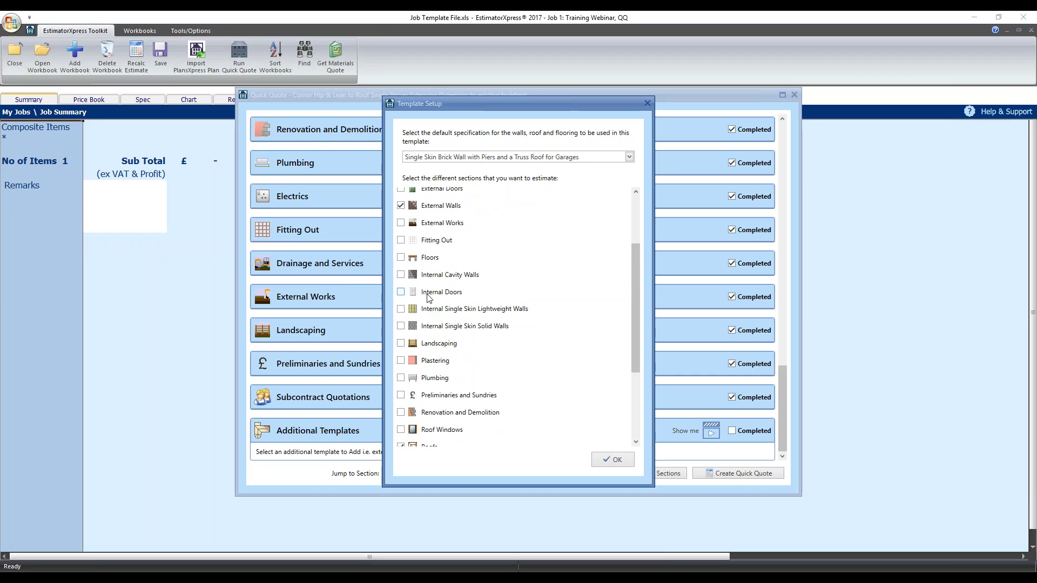
scroll(417, 242, "up", 1)
left_click(406, 216)
scroll(432, 250, "up", 2)
scroll(451, 282, "up", 1)
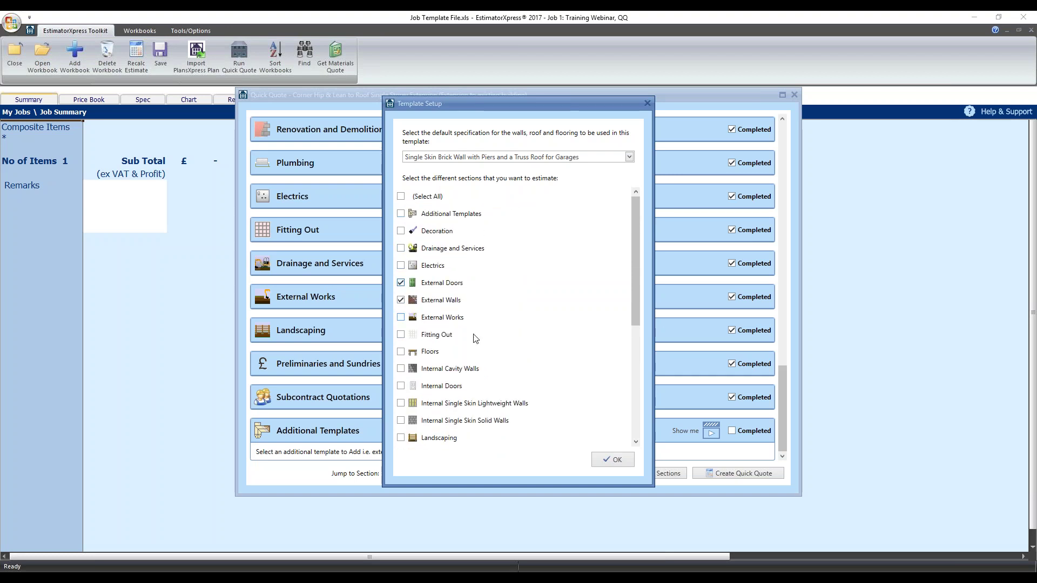
left_click(610, 459)
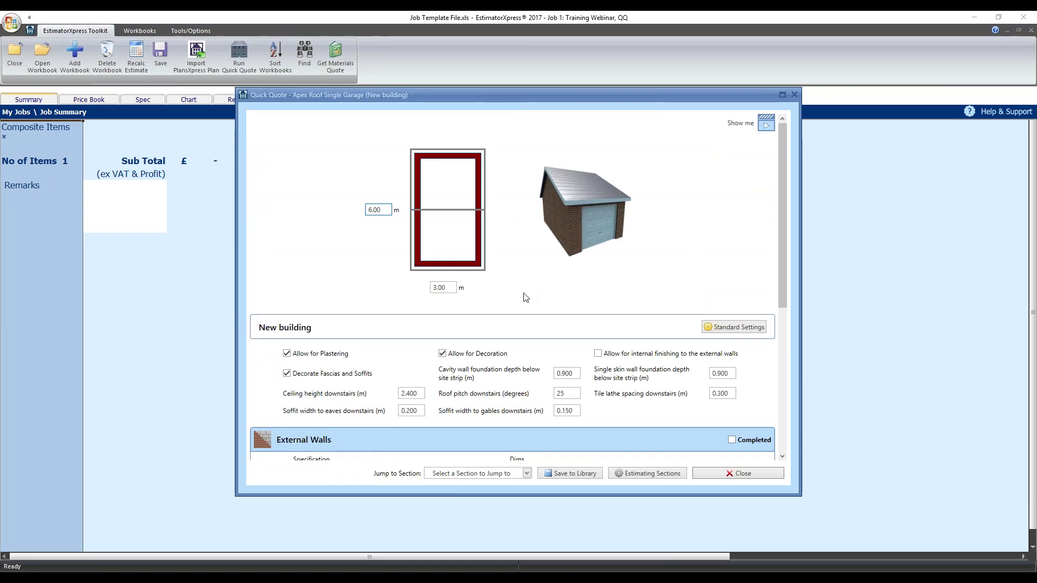
- Add one templated Single Garage Door to the garage's External Doors section
scroll(583, 254, "down", 6)
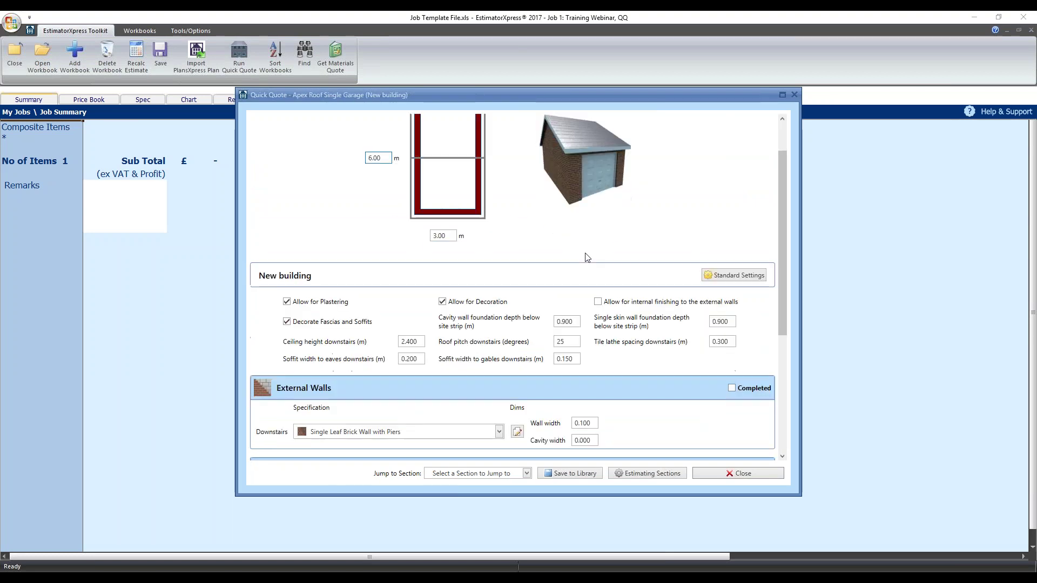
scroll(588, 264, "down", 4)
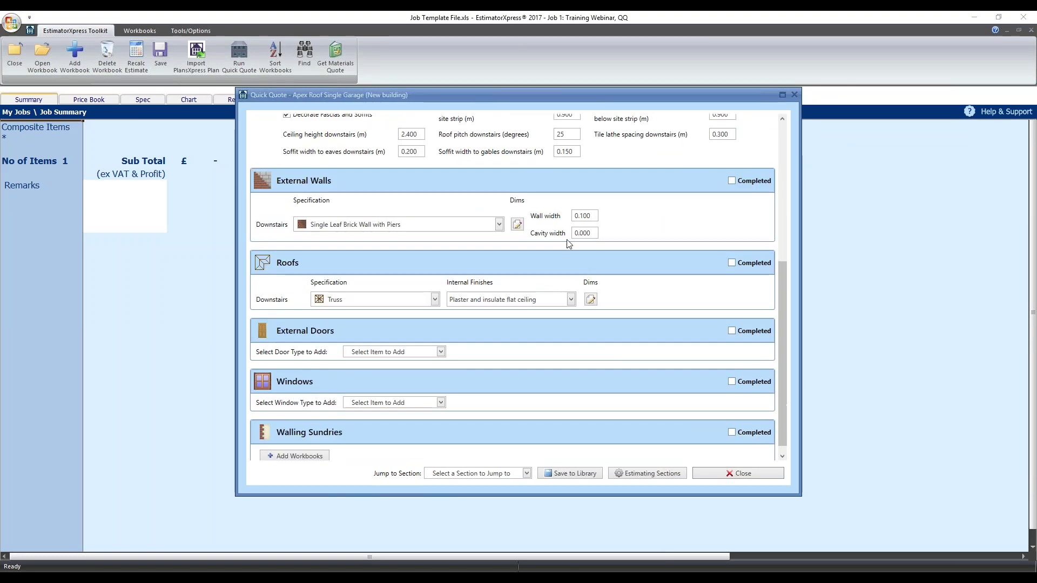
scroll(398, 307, "down", 1)
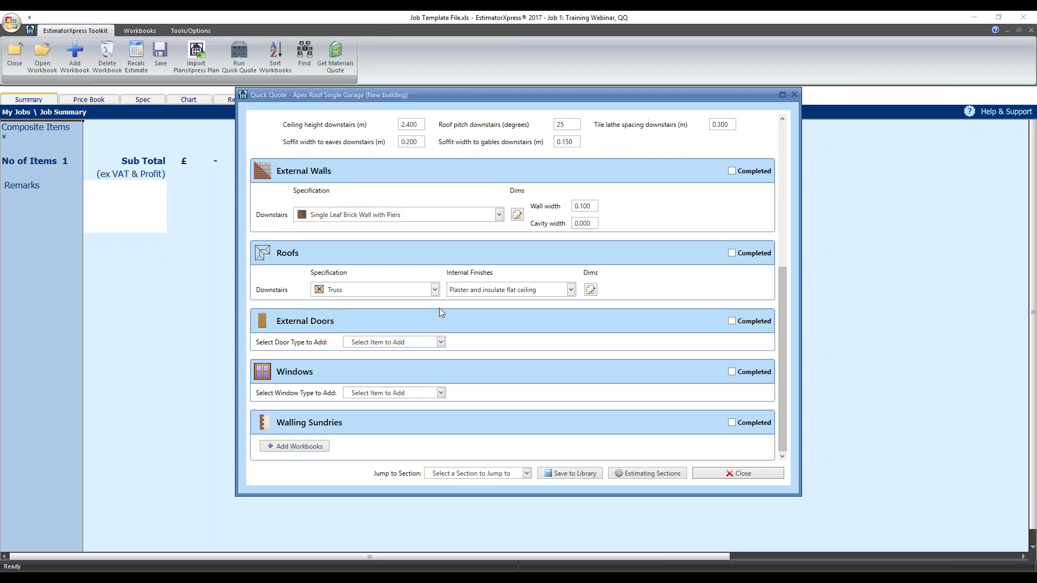
left_click(440, 343)
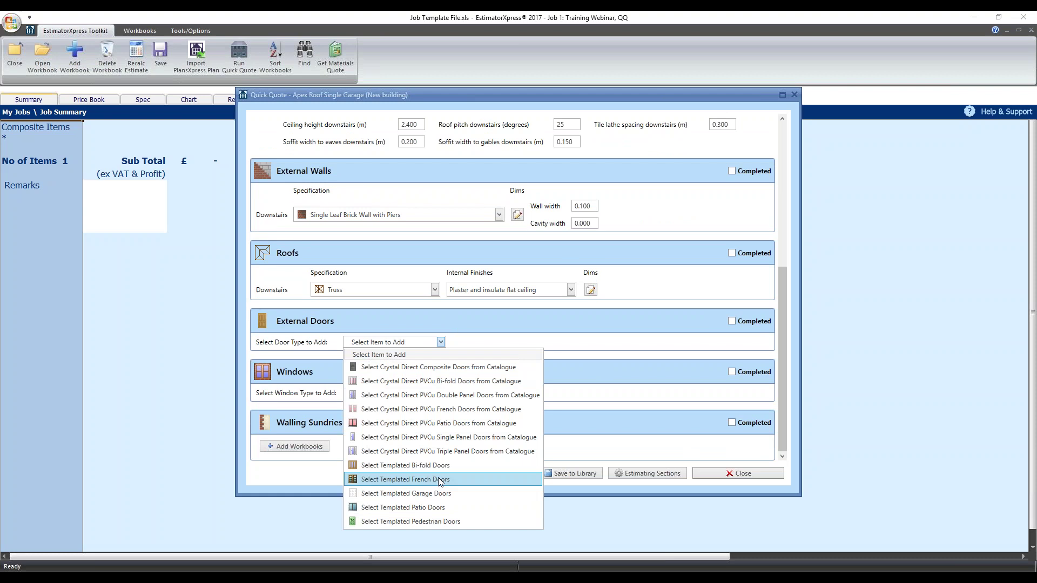
left_click(439, 494)
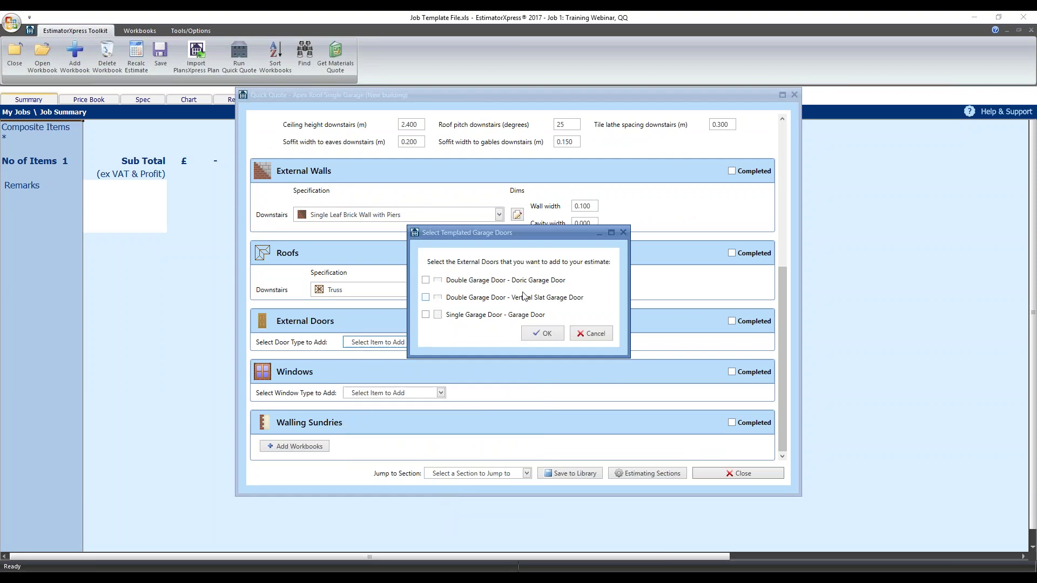
left_click(426, 315)
left_click(532, 332)
double_click(451, 373)
type("1")
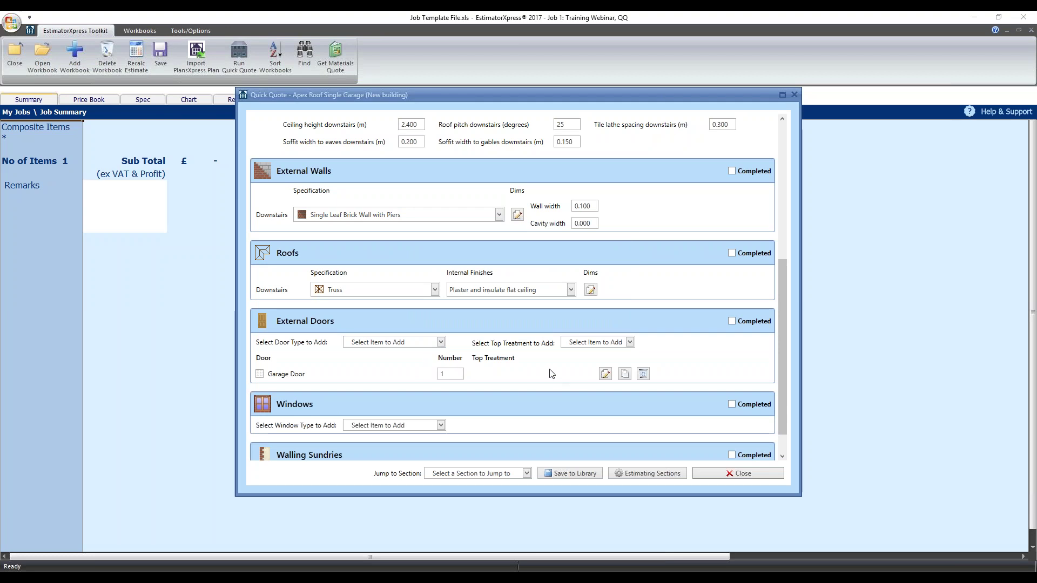
- Add one templated PVCu 110 C 600 x 1050 window to the garage's Windows section
scroll(504, 407, "down", 1)
left_click(441, 392)
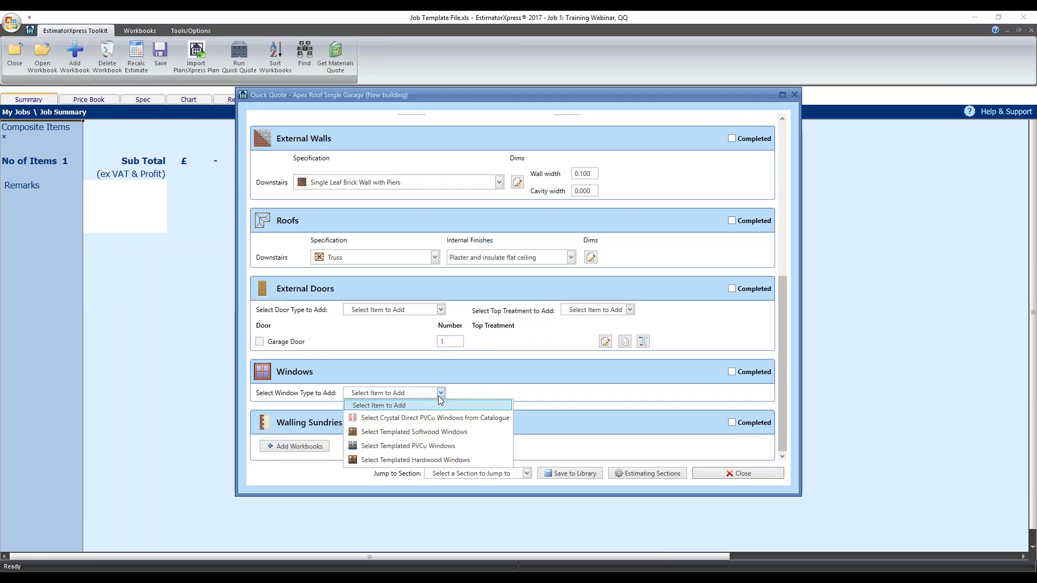
left_click(419, 448)
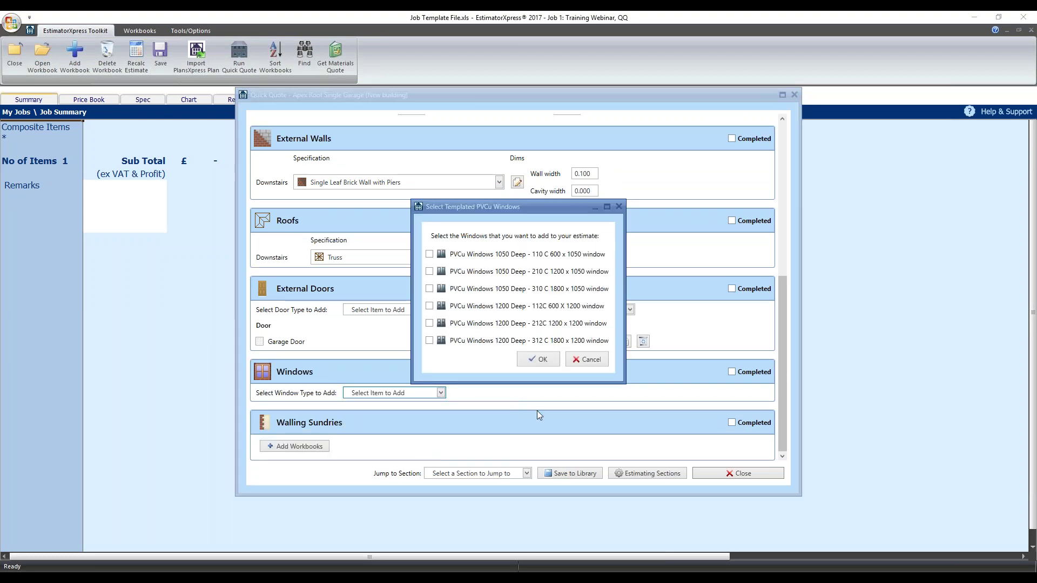
left_click(430, 254)
left_click(539, 359)
double_click(459, 437)
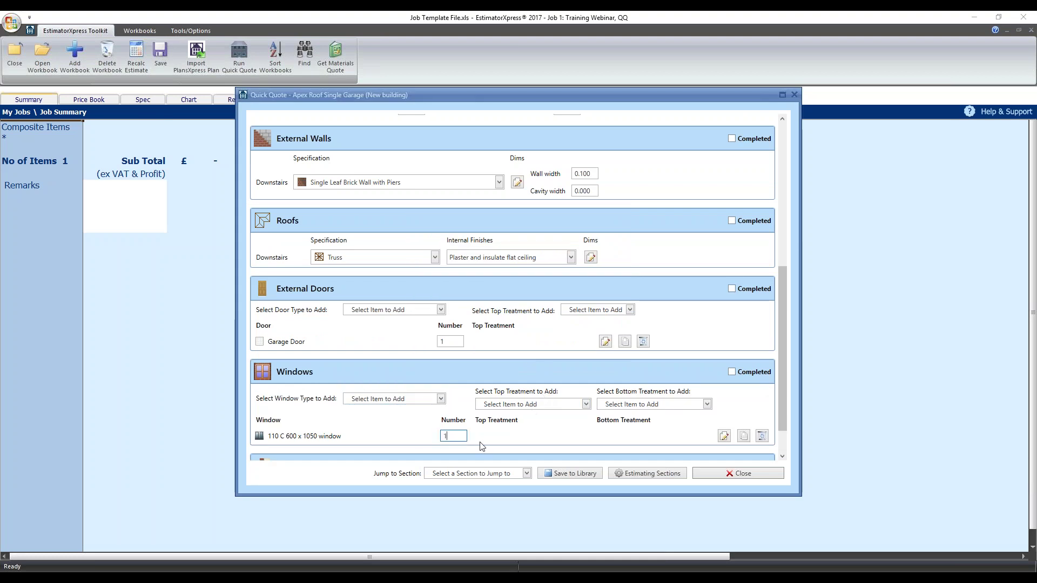
type("1")
left_click(562, 405)
left_click(546, 444)
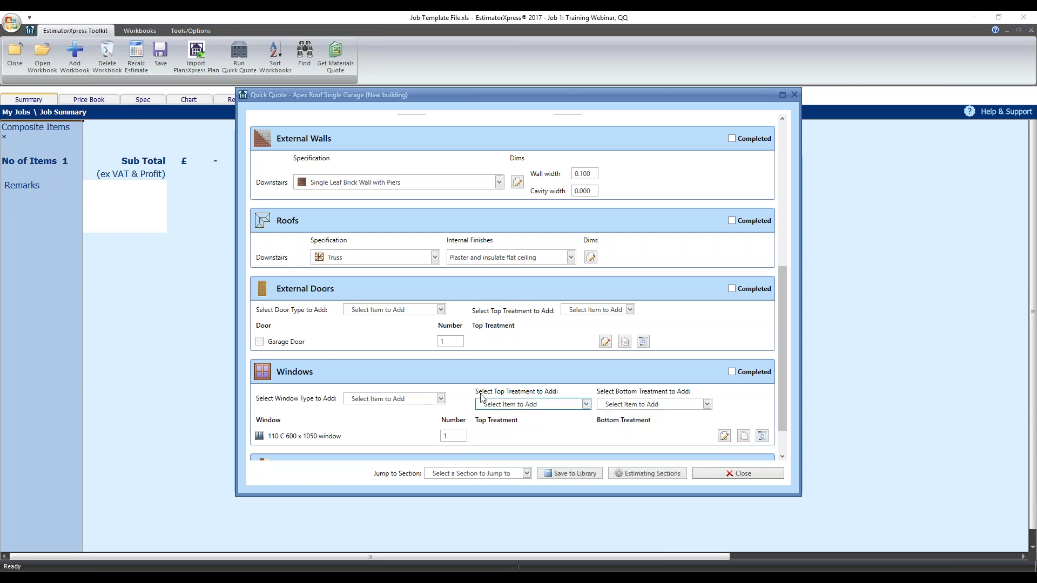
left_click(668, 410)
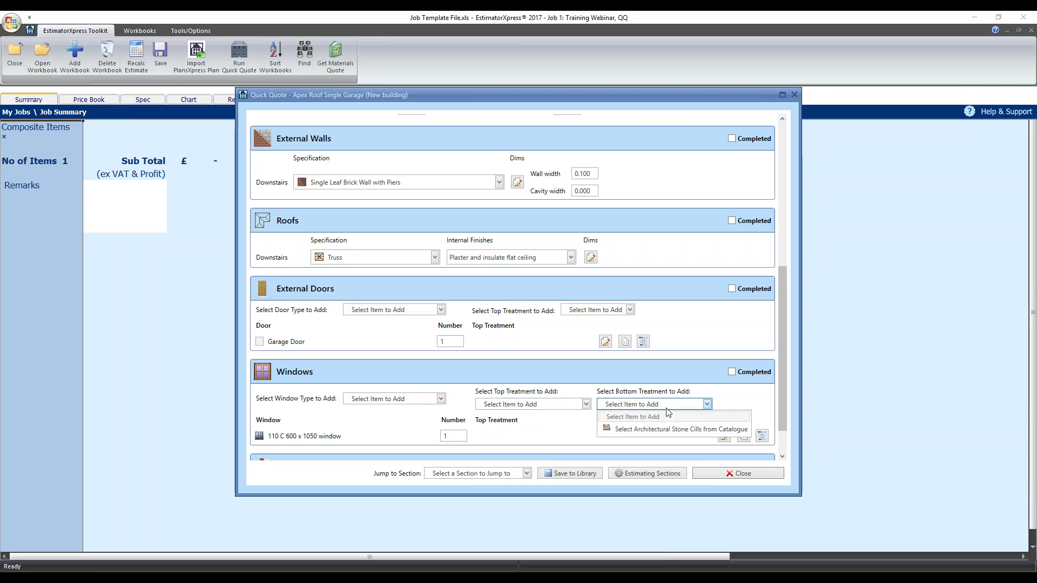
left_click(579, 406)
left_click(623, 410)
left_click(695, 429)
- Add the 837 x 75mm Architectural Stone Cill as the 600 x 1050 window's bottom treatment, filtering the catalogue to complete cills 75 mm high
left_click(678, 406)
left_click(680, 427)
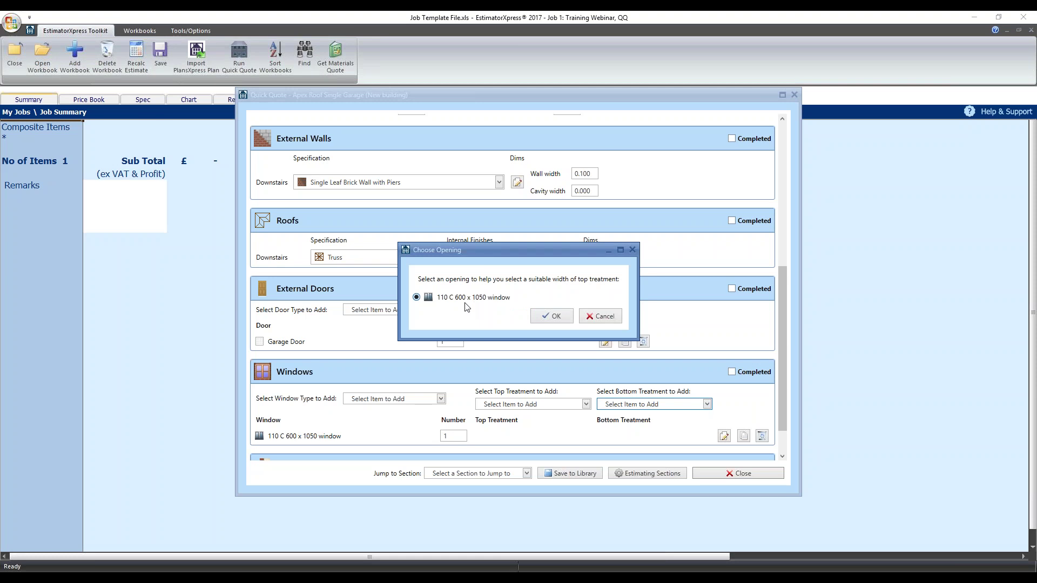
left_click(558, 318)
left_click(257, 172)
left_click(270, 185)
left_click(316, 207)
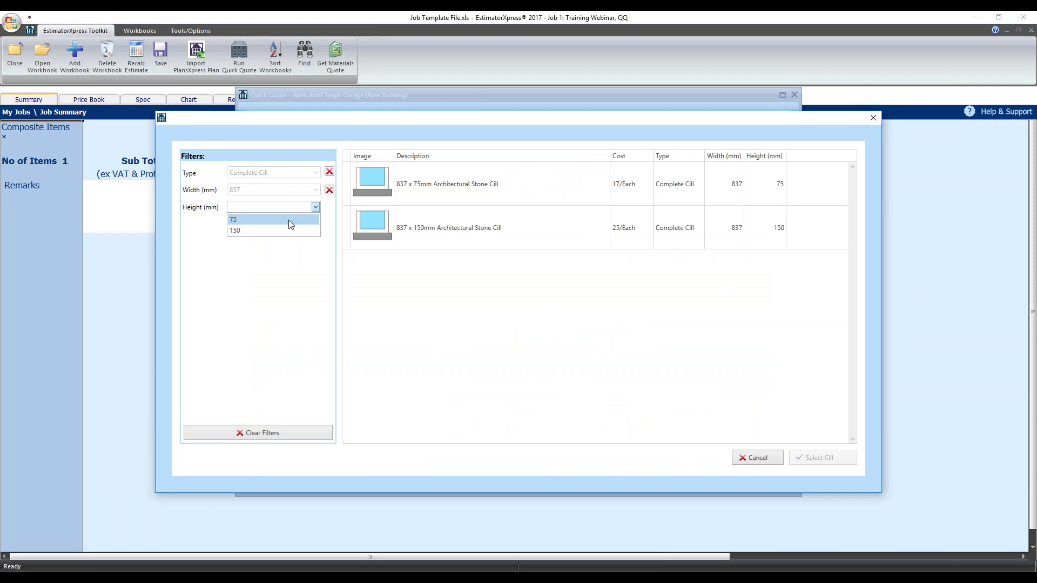
left_click(288, 219)
left_click(441, 200)
left_click(822, 468)
left_click(516, 315)
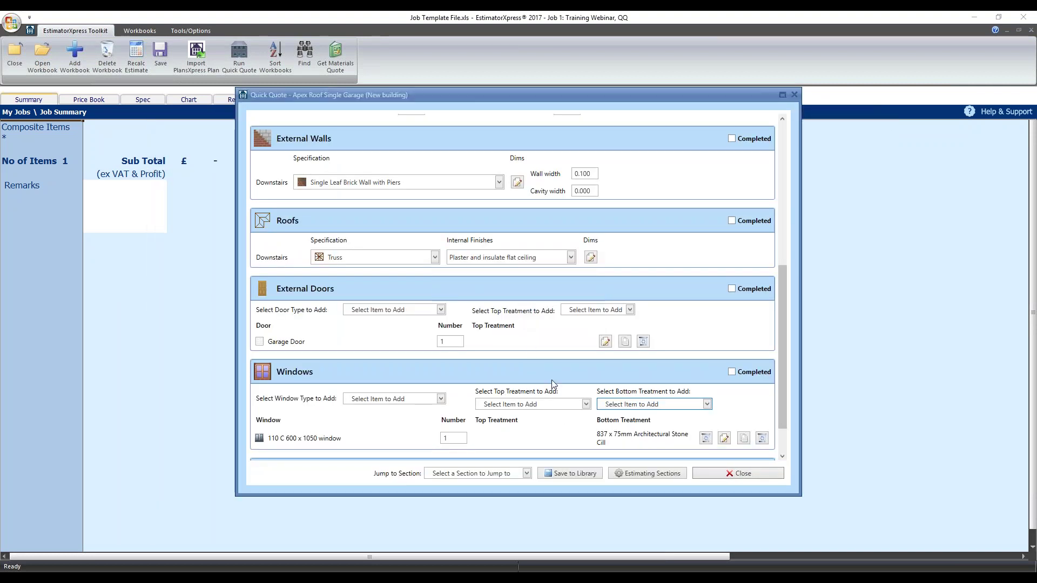
- Add the 837 x 225mm Architectural Stone Plain Stone Head as the garage's 600 x 1050 window's top treatment
left_click(534, 404)
left_click(546, 430)
left_click(506, 301)
left_click(550, 316)
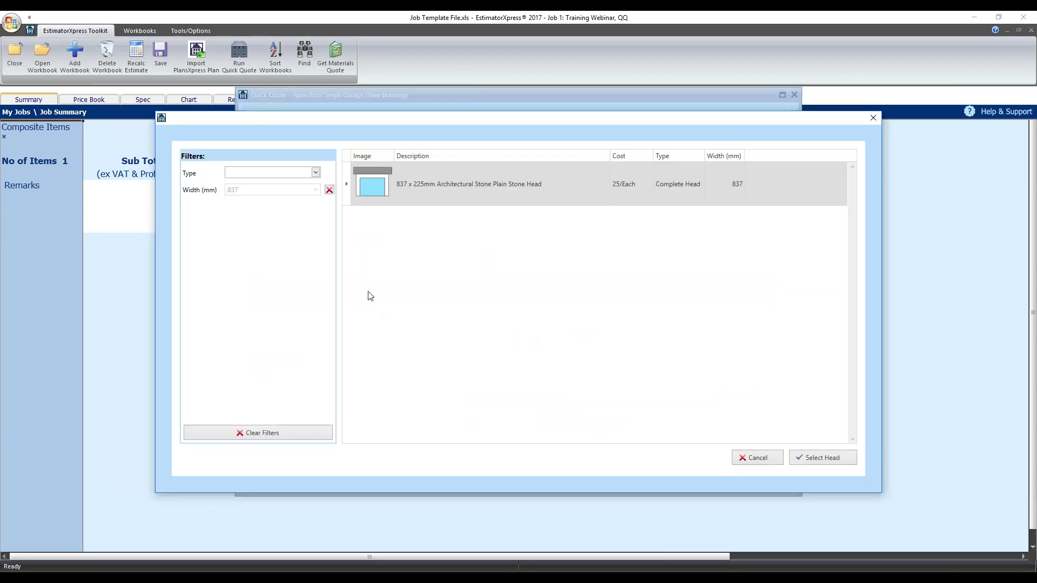
left_click(266, 173)
left_click(268, 185)
left_click(540, 216)
left_click(815, 453)
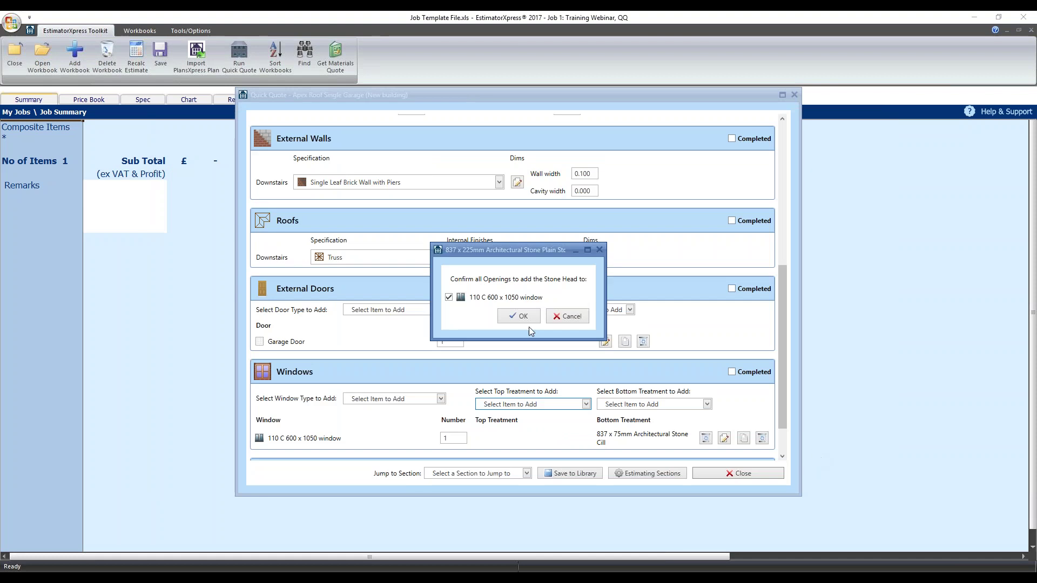
left_click(527, 315)
- Go through the 600 x 1050 window's dimension pages, keeping the default values
scroll(544, 317, "down", 1)
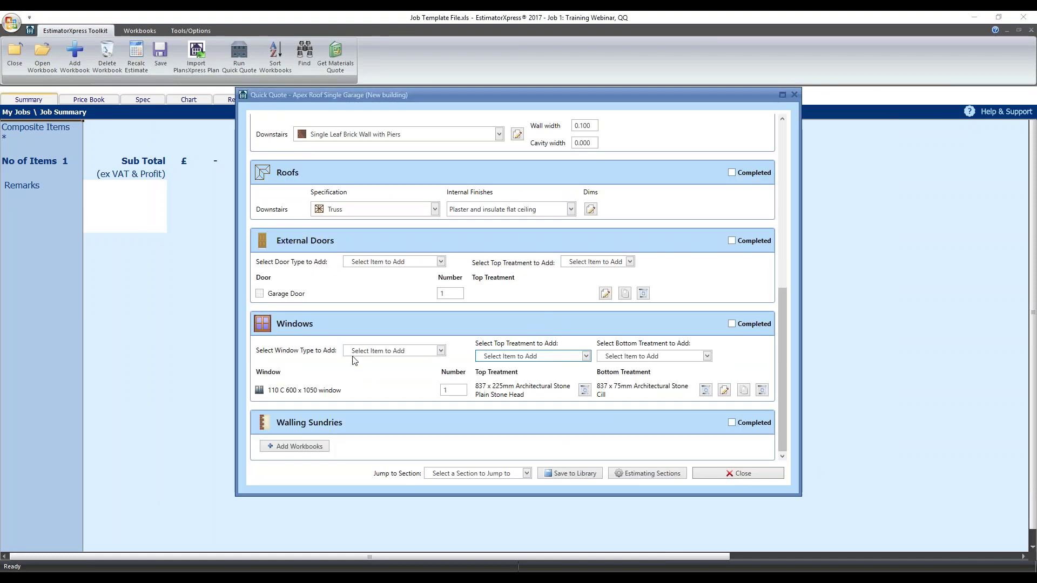
left_click(724, 390)
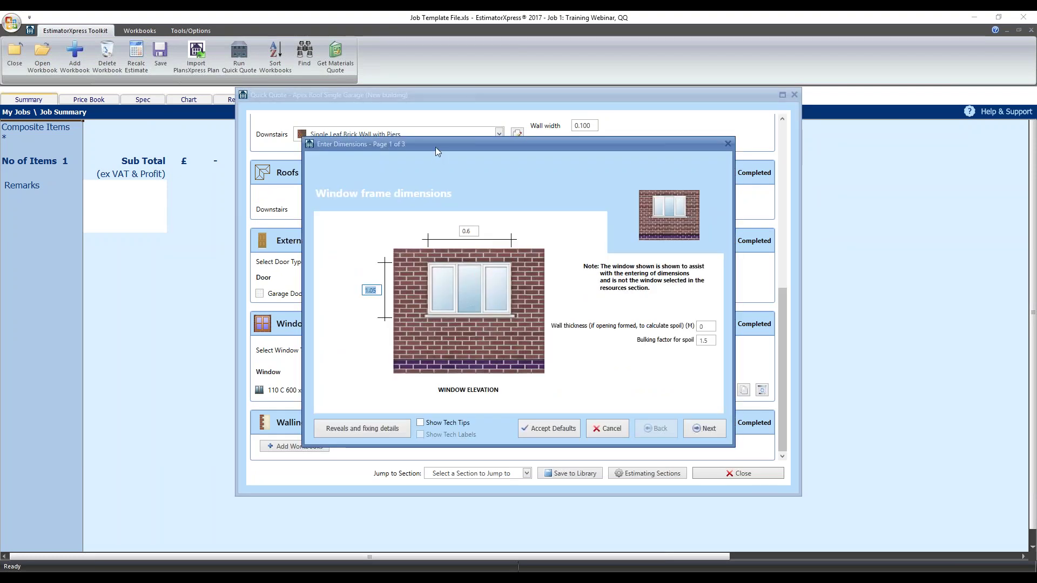
left_click(688, 420)
left_click(688, 420)
left_click(686, 420)
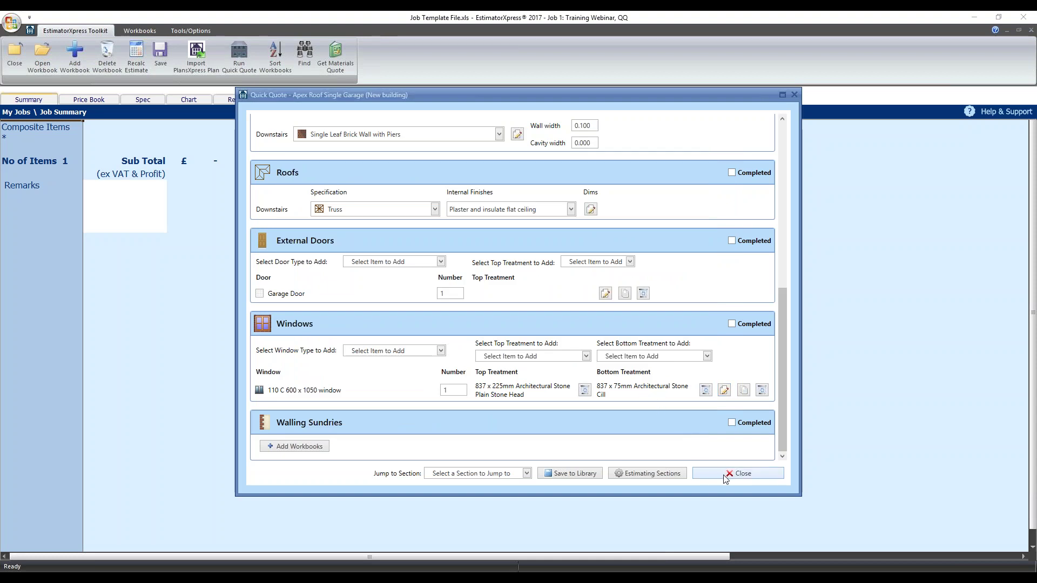
- Add Electrics to the garage template's estimating sections
left_click(669, 475)
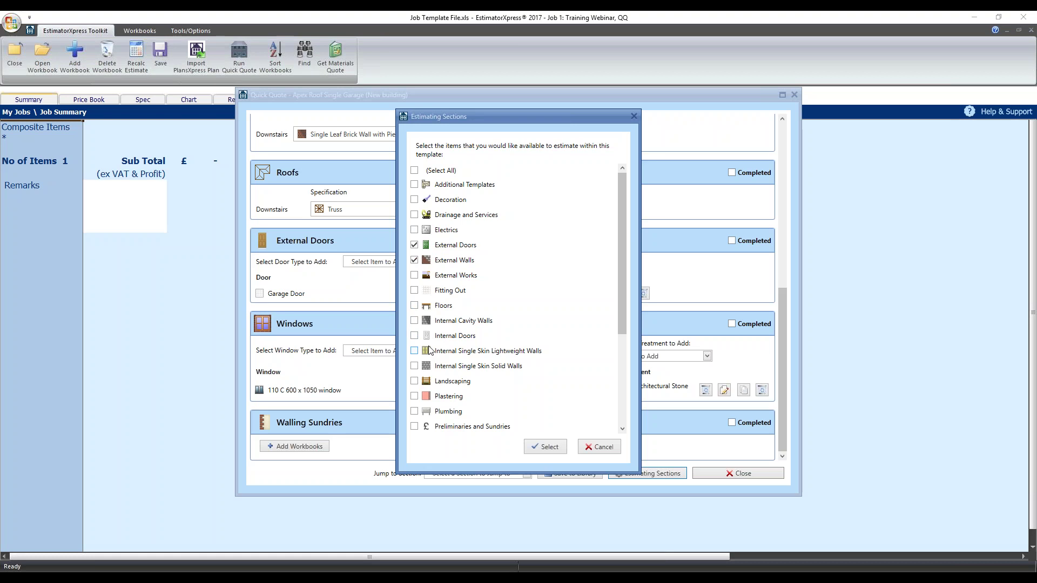
scroll(427, 351, "down", 2)
scroll(427, 354, "up", 2)
left_click(415, 230)
left_click(555, 447)
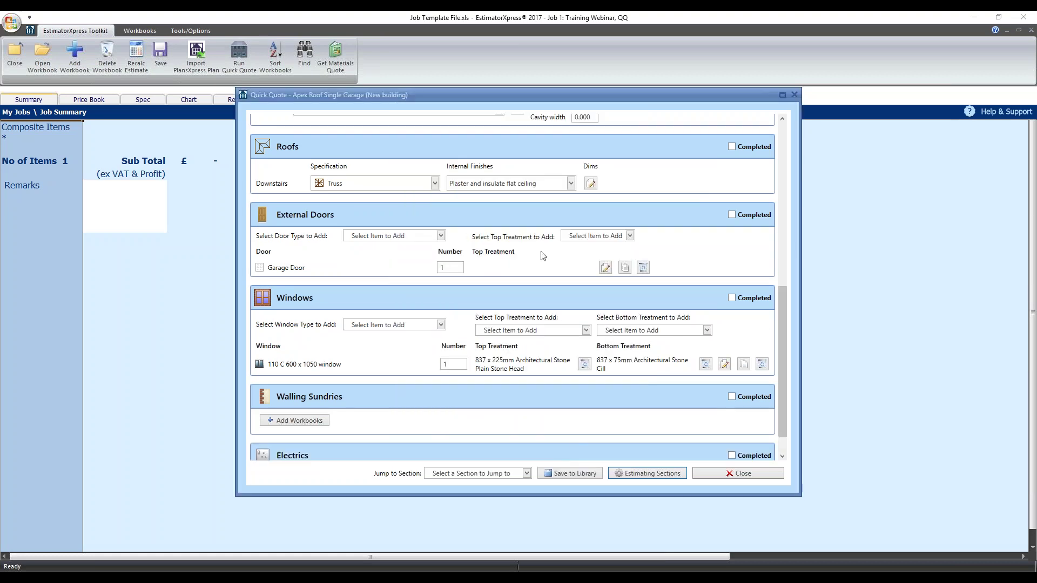
- Add one Garage group of estimated items to the garage's Electrics section
scroll(378, 303, "down", 1)
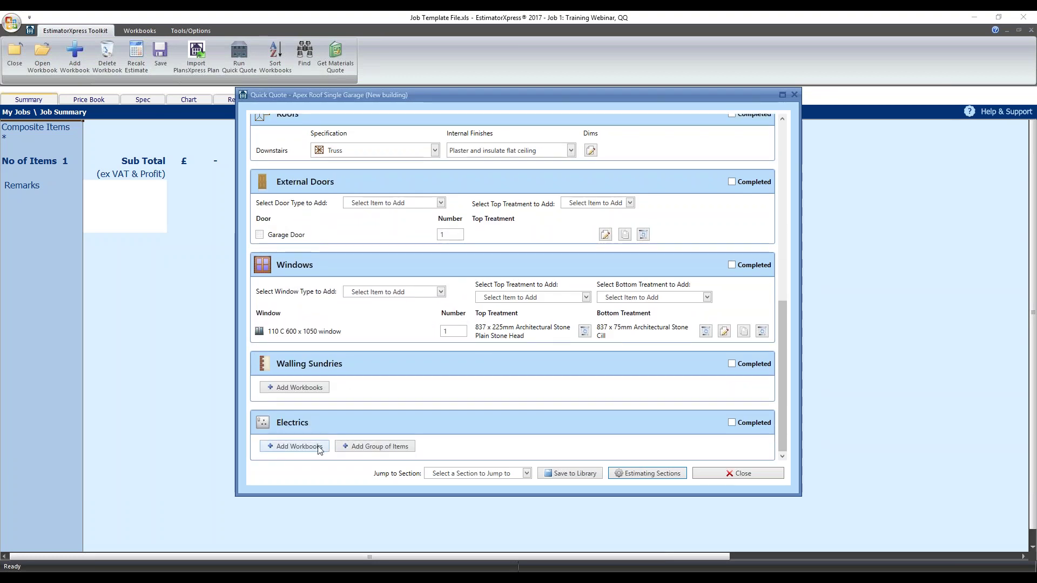
left_click(367, 446)
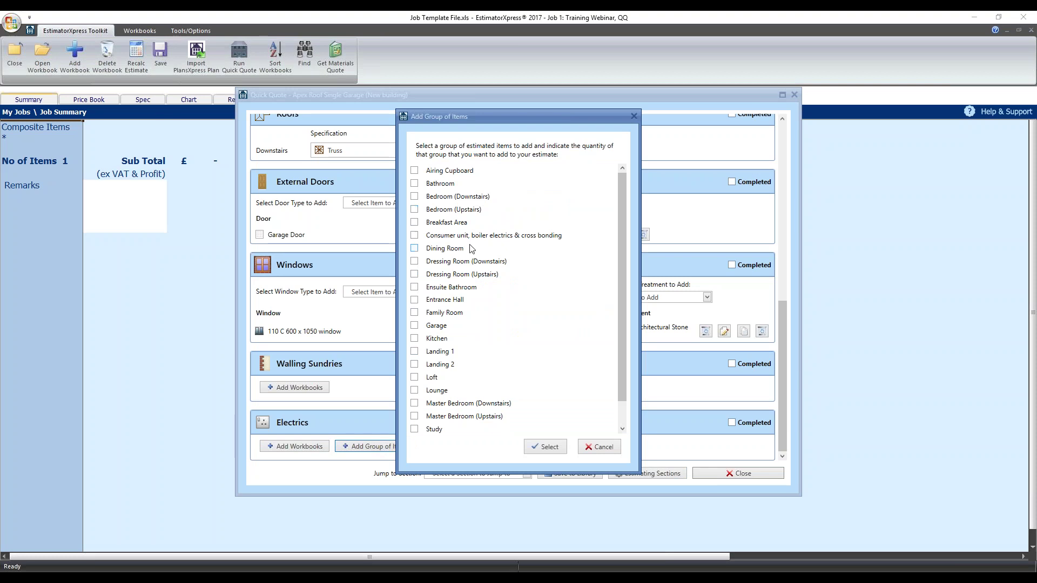
left_click(435, 326)
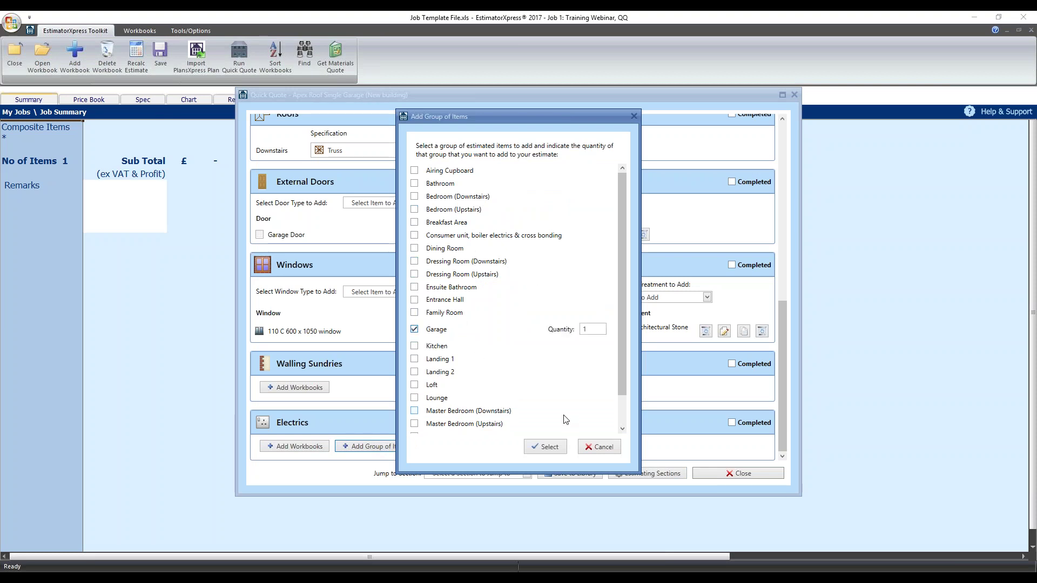
left_click(545, 446)
scroll(583, 401, "down", 4)
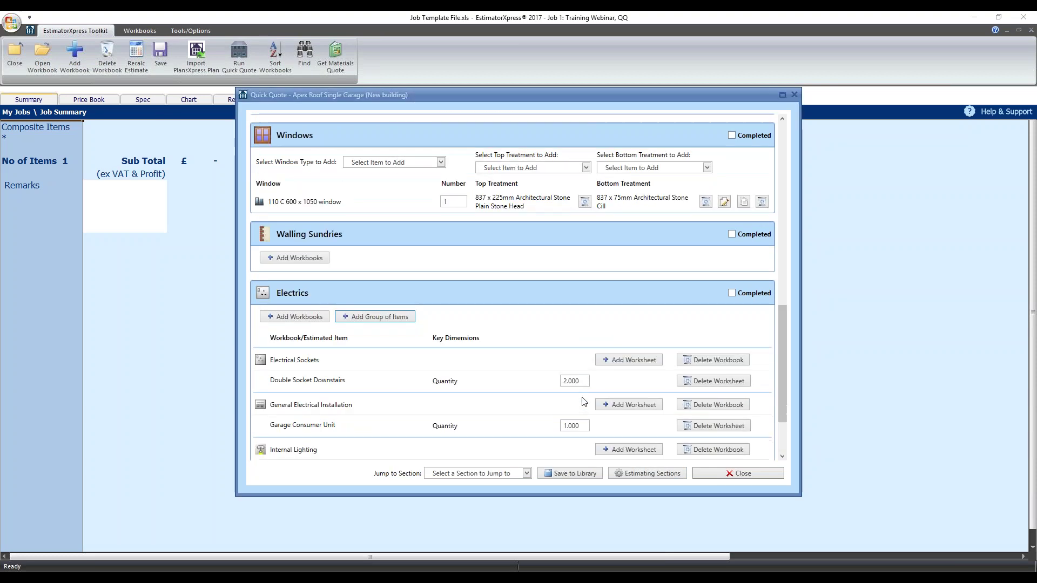
scroll(583, 401, "down", 3)
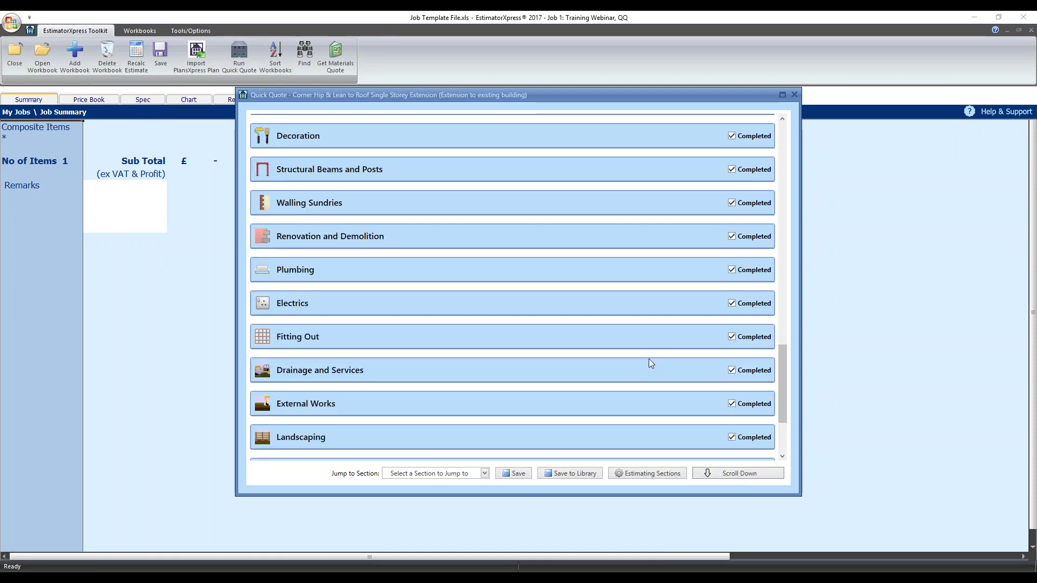
- Save the extension's Quick Quote and store it in the library as "My Corner Hip & Lean to Roof Single Storey Extension"
scroll(649, 362, "down", 3)
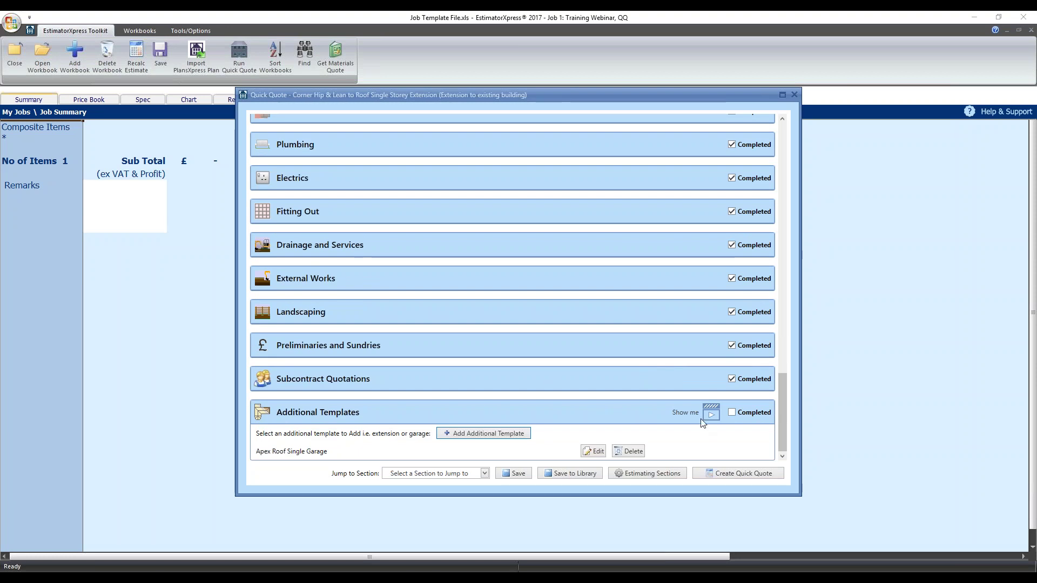
left_click(507, 478)
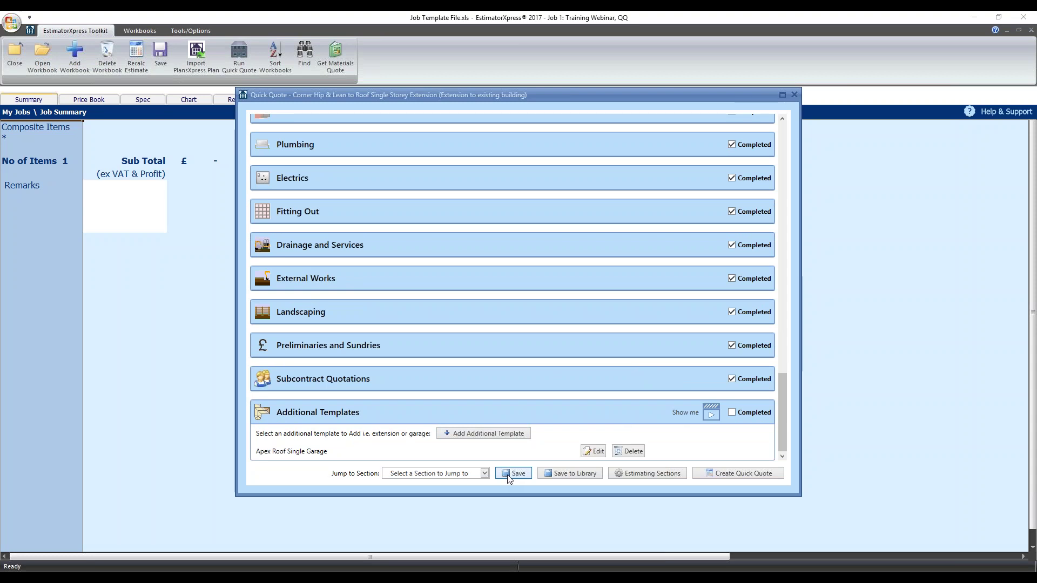
left_click(579, 477)
left_click(530, 301)
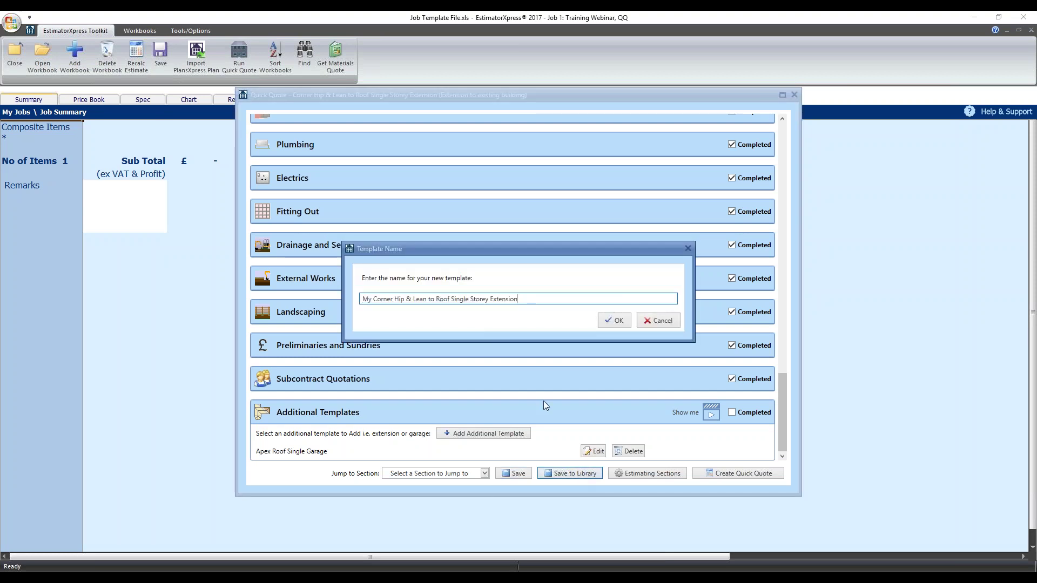
left_click(607, 323)
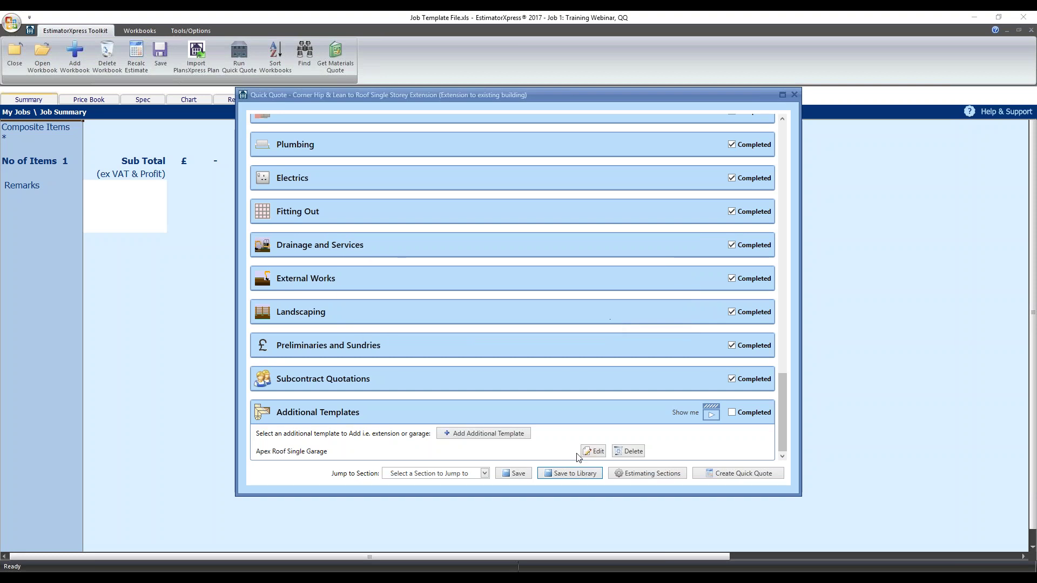
- Review the opening flagged by the error check, set the White PVC-U Window Type 27's number to 1, and mark Windows as completed
left_click(727, 474)
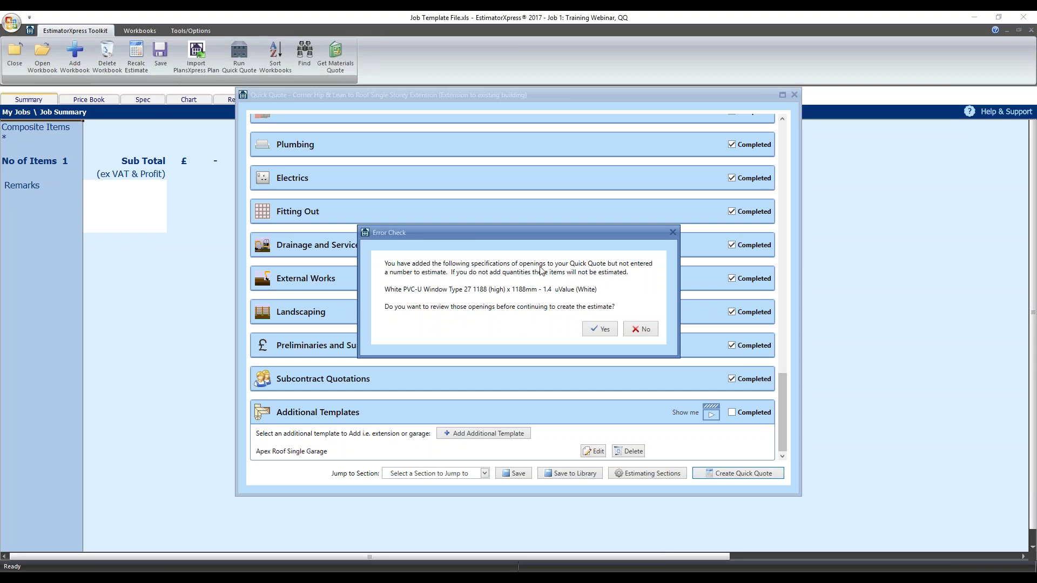
left_click(599, 331)
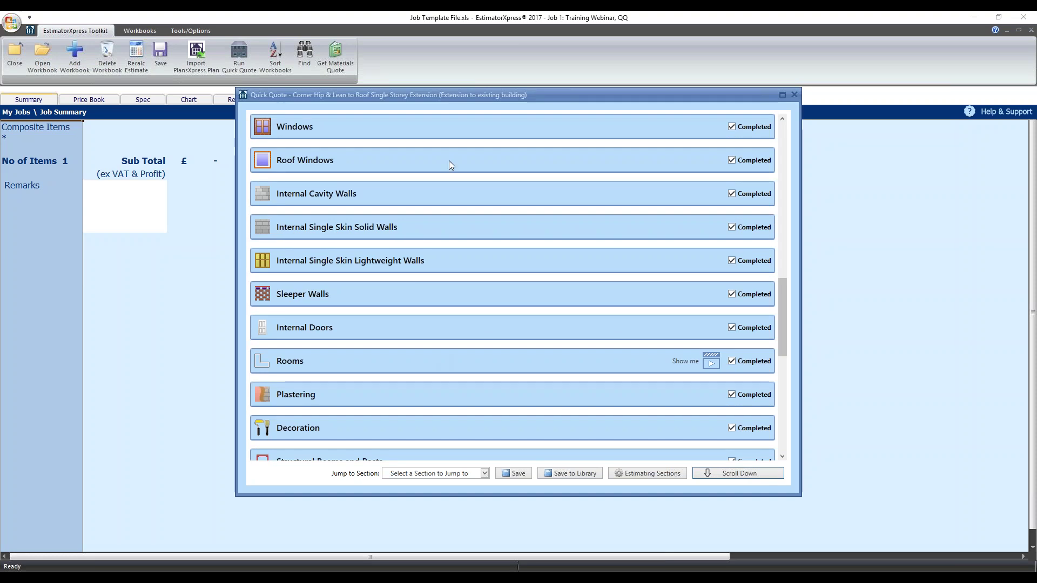
left_click(729, 126)
left_click(454, 193)
type("1")
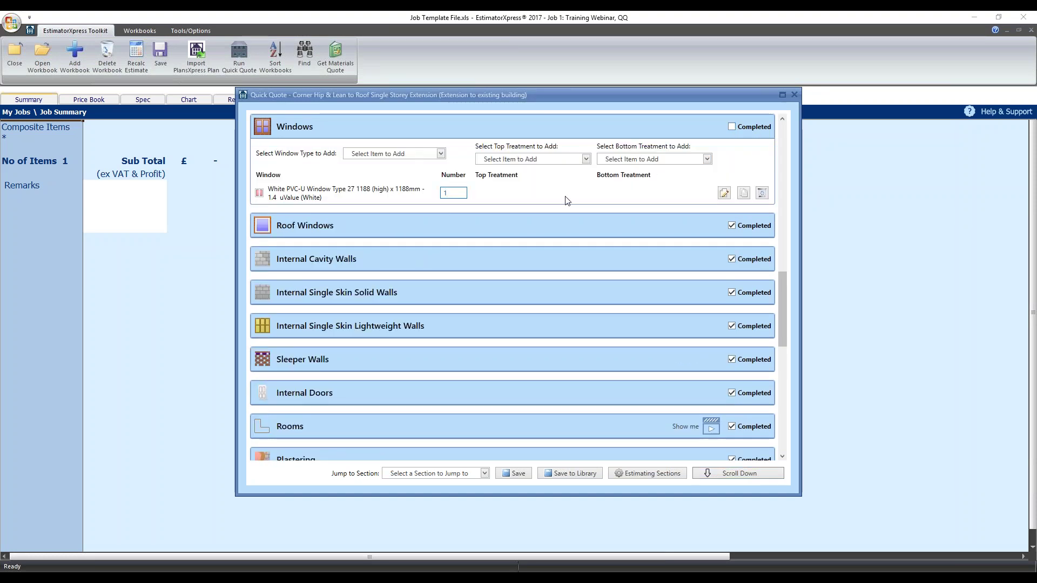
left_click(732, 127)
- Create the Quick Quote estimate from the completed extension and garage sections
left_click(741, 474)
left_click(743, 476)
left_click(741, 477)
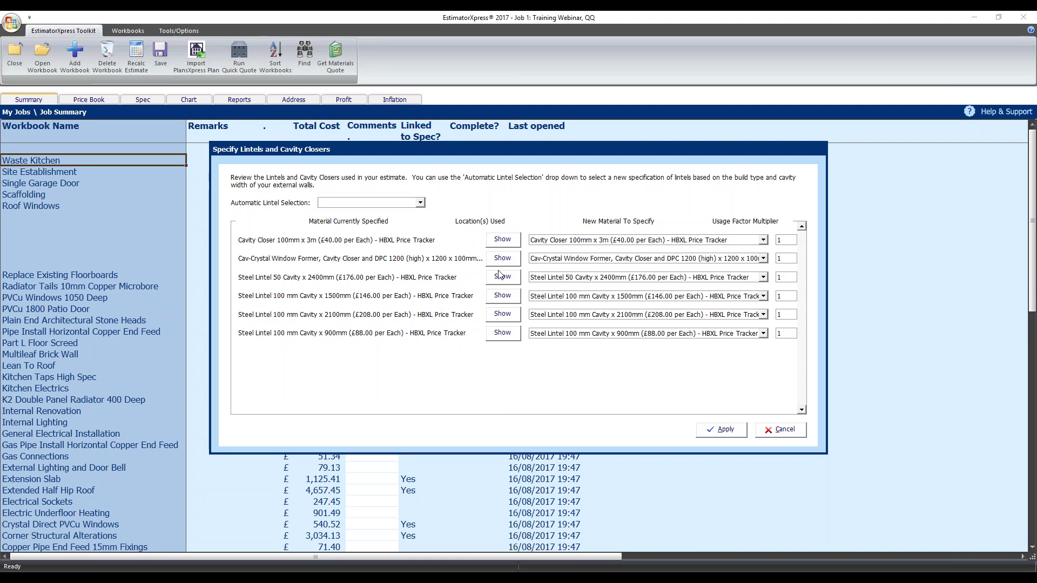
- Check which workbooks and worksheets use the cavity closers and steel lintels listed for the estimate
left_click(503, 241)
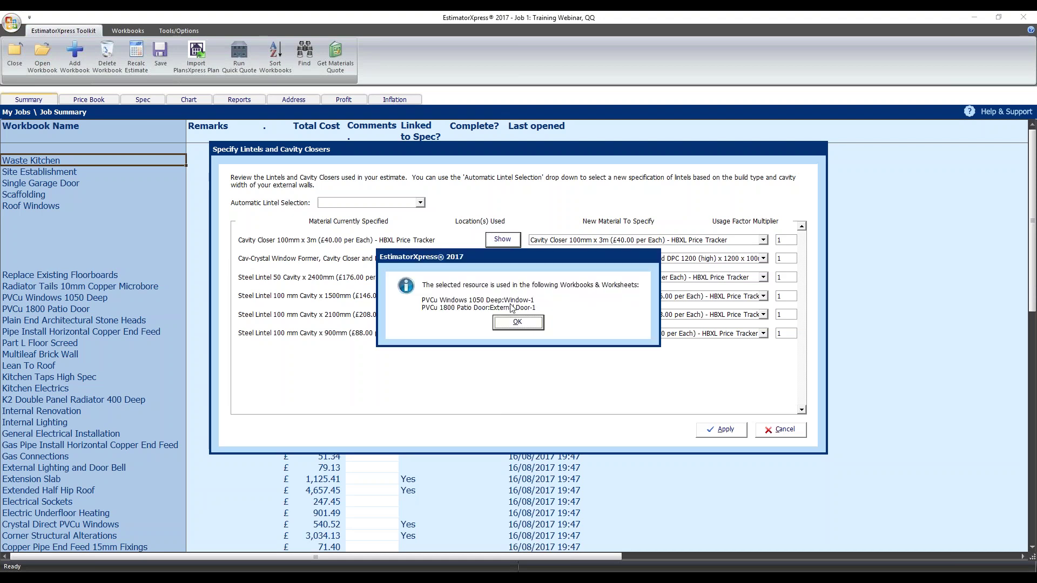
left_click(517, 322)
left_click(507, 265)
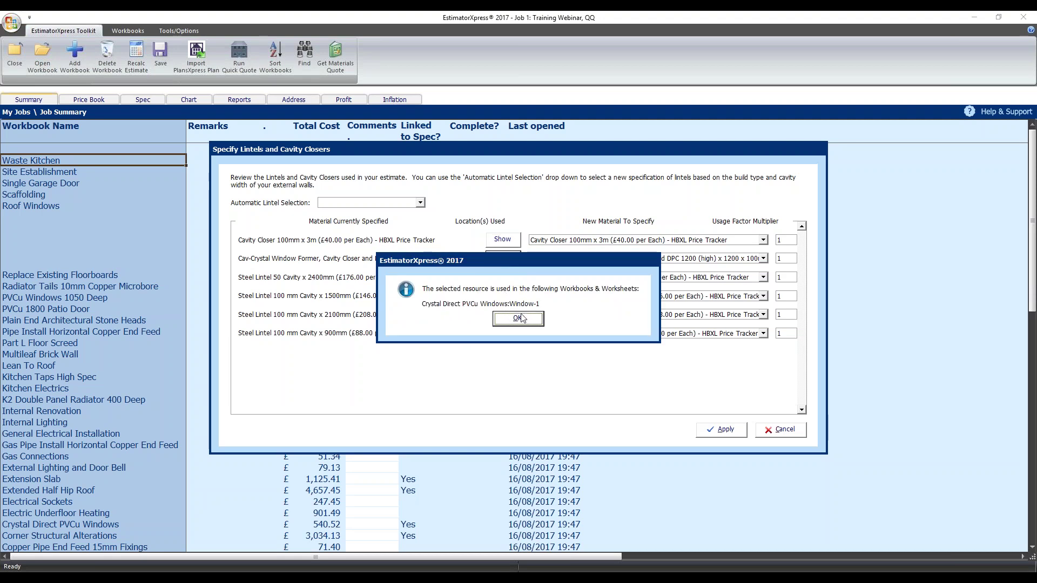
left_click(519, 318)
left_click(503, 242)
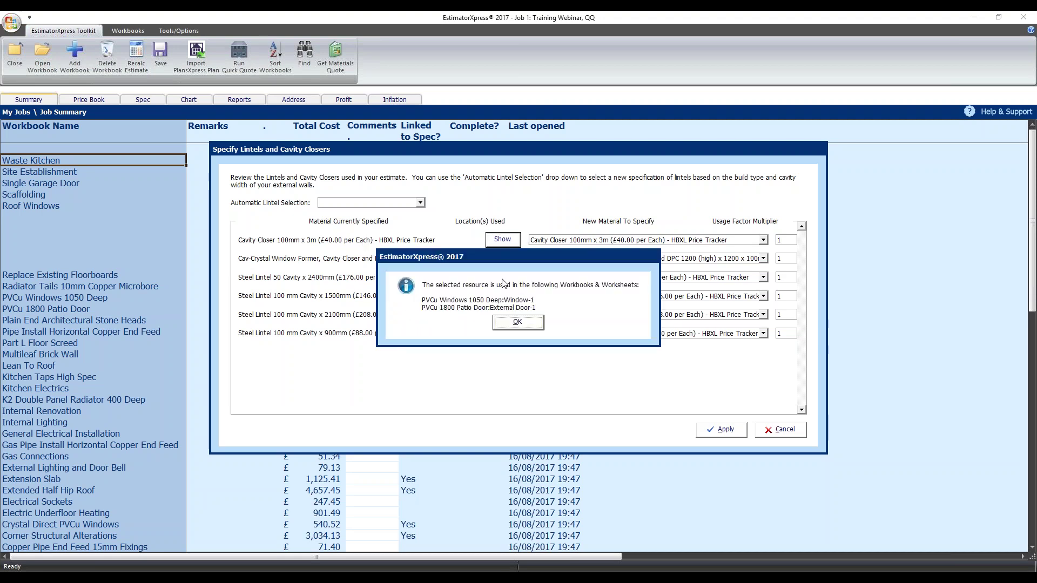
left_click(517, 324)
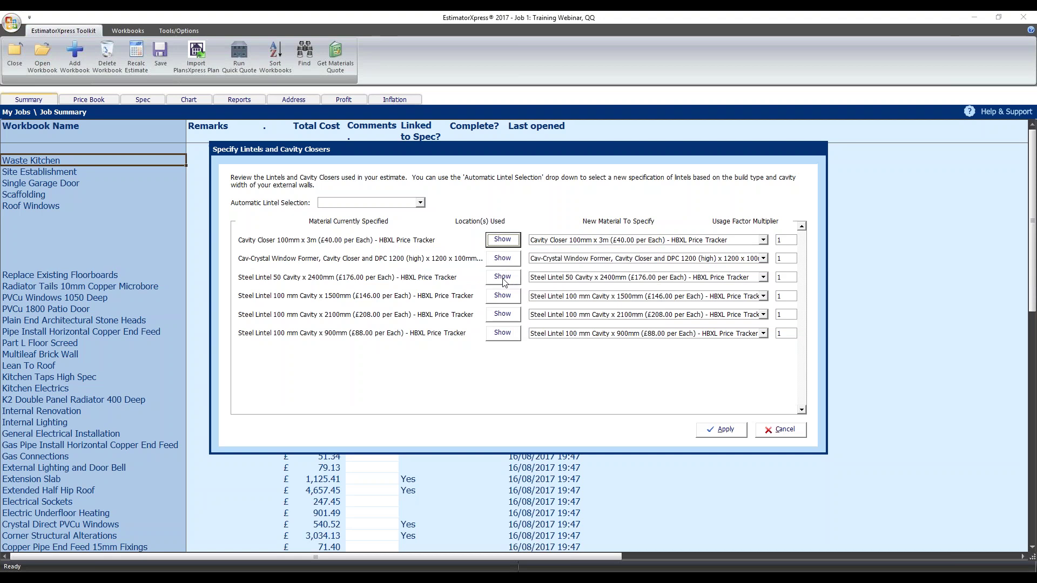
left_click(503, 278)
left_click(517, 318)
left_click(510, 296)
left_click(517, 319)
left_click(517, 319)
left_click(517, 319)
left_click(509, 333)
left_click(517, 319)
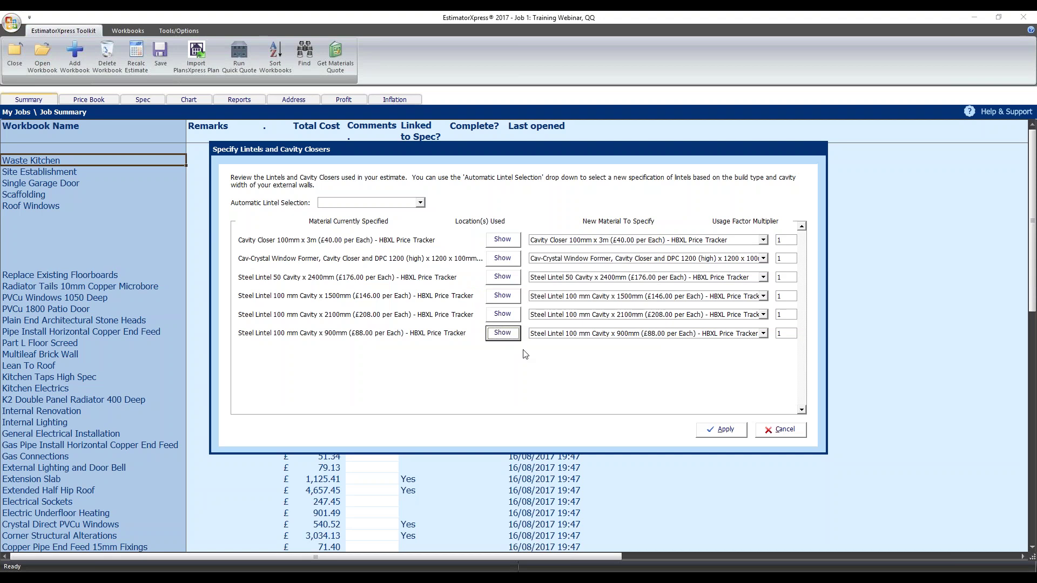
- Set the automatic lintel selection to Cavity Wall - 90-105mm and apply it, keeping the Cavity Closer 100mm x 3m material
left_click(764, 241)
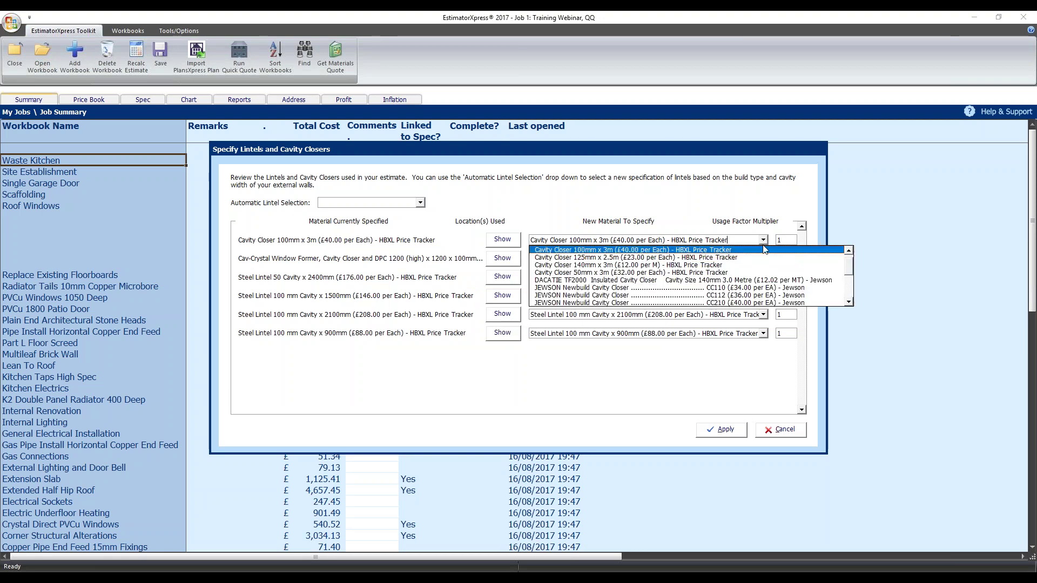
left_click(765, 249)
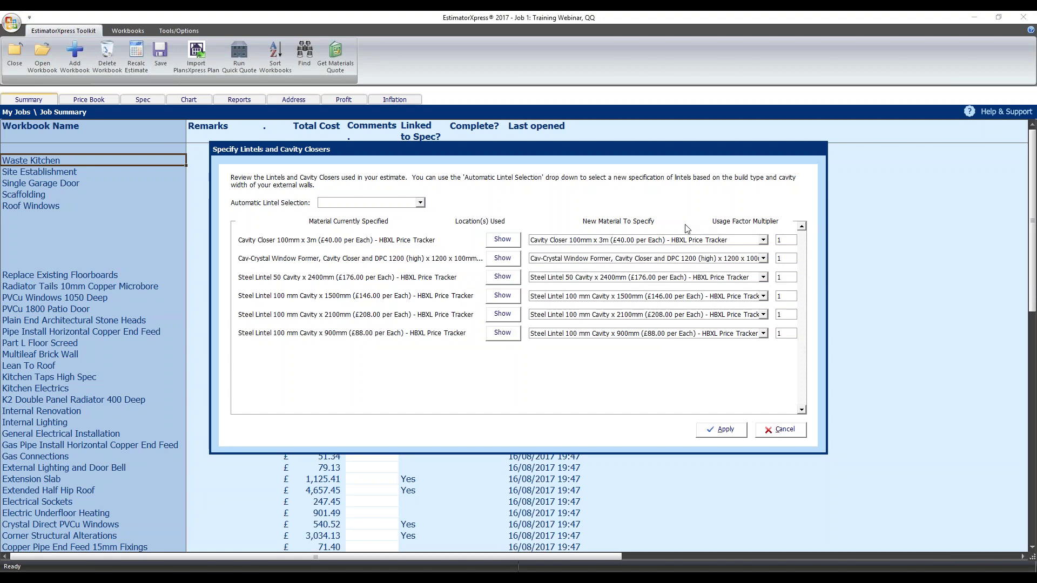
left_click(421, 203)
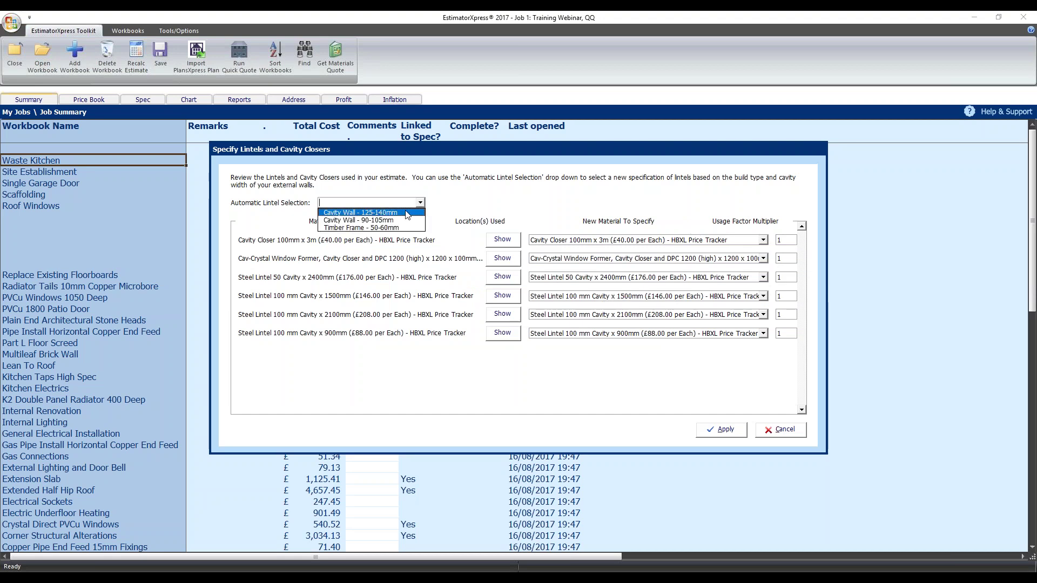
left_click(387, 221)
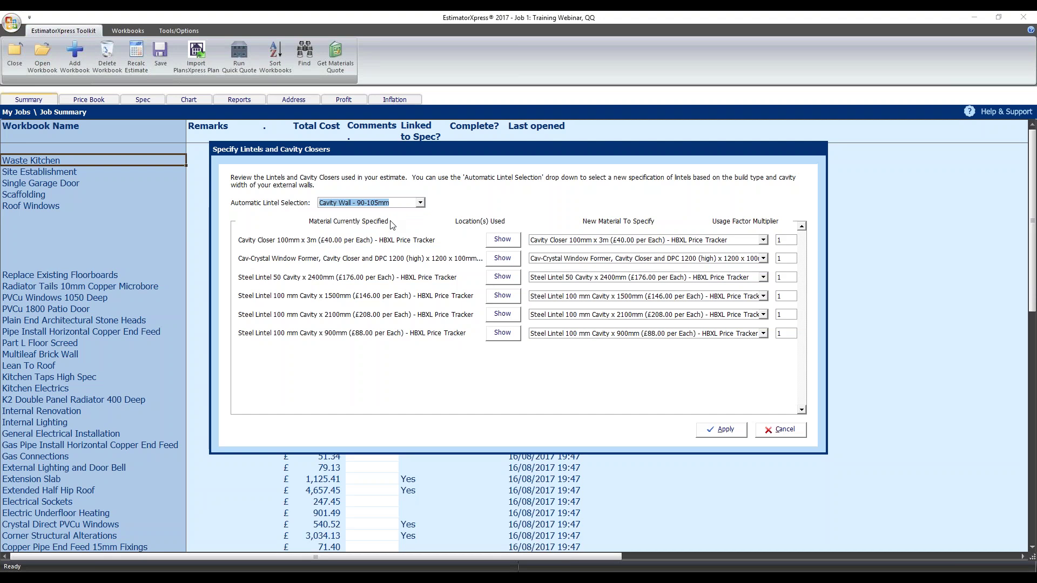
left_click(726, 429)
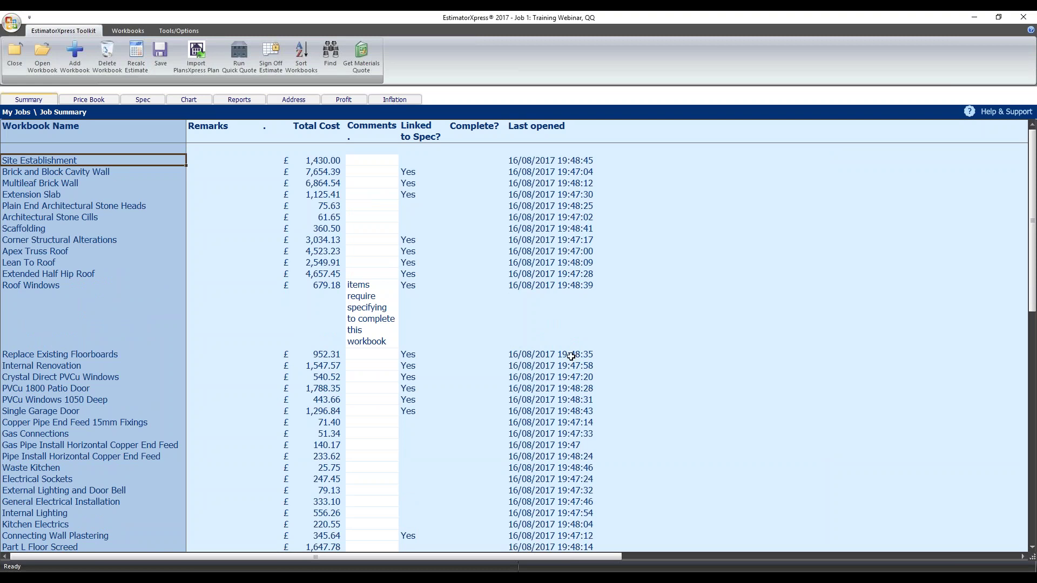
- Look through the job summary and close the job with the status Estimate in Progress, declining to send the PVC-U requirements to Crystal Direct
scroll(152, 233, "down", 8)
scroll(156, 235, "up", 8)
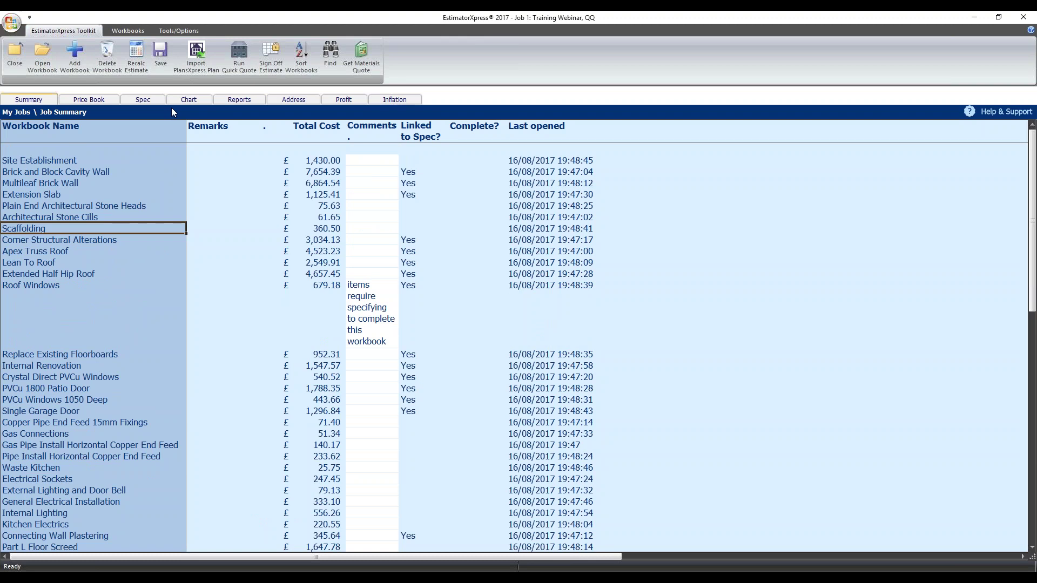
left_click(83, 162)
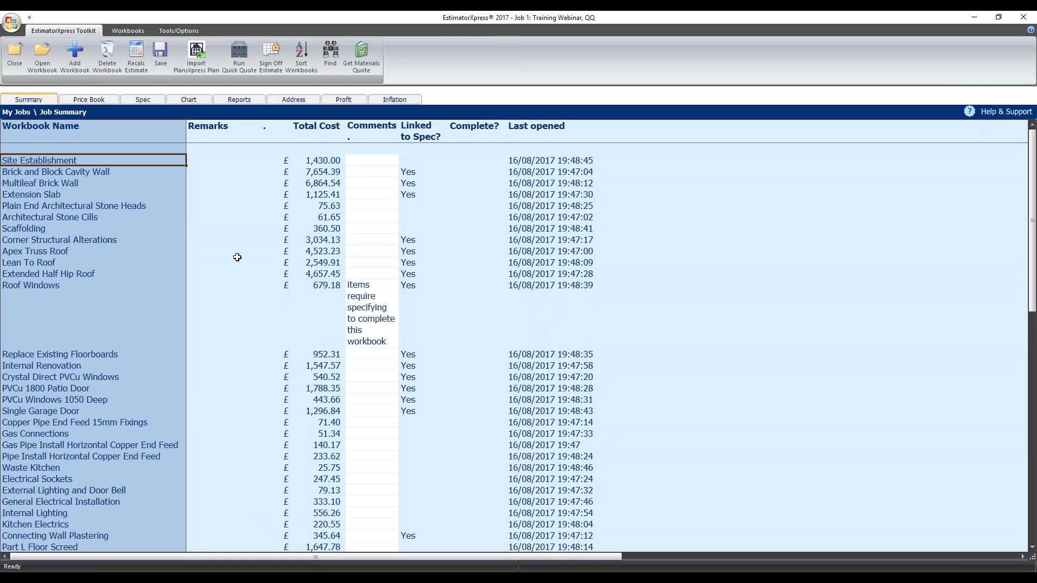
scroll(242, 262, "down", 8)
scroll(246, 265, "up", 5)
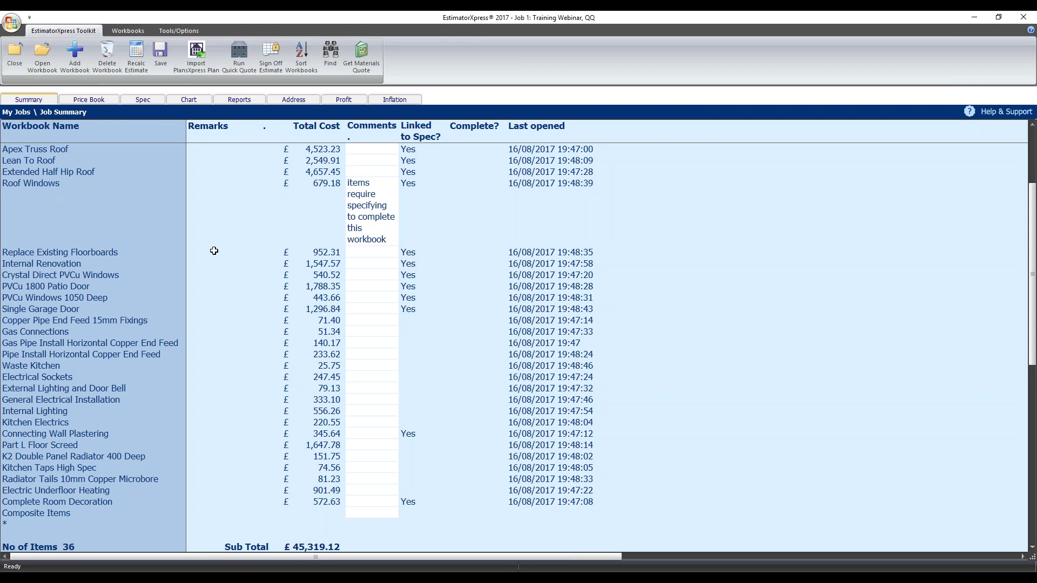
left_click(16, 69)
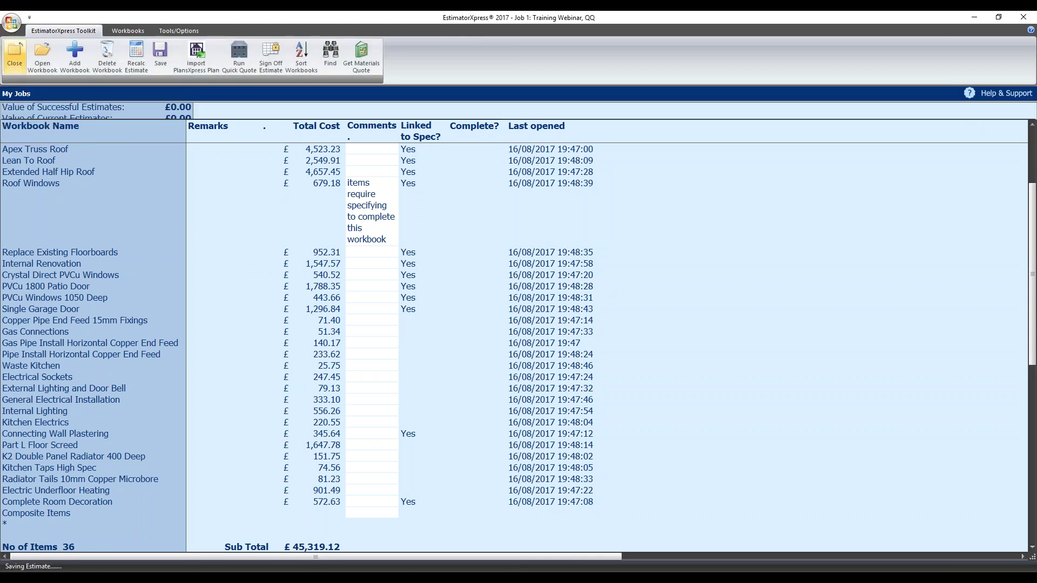
left_click(579, 293)
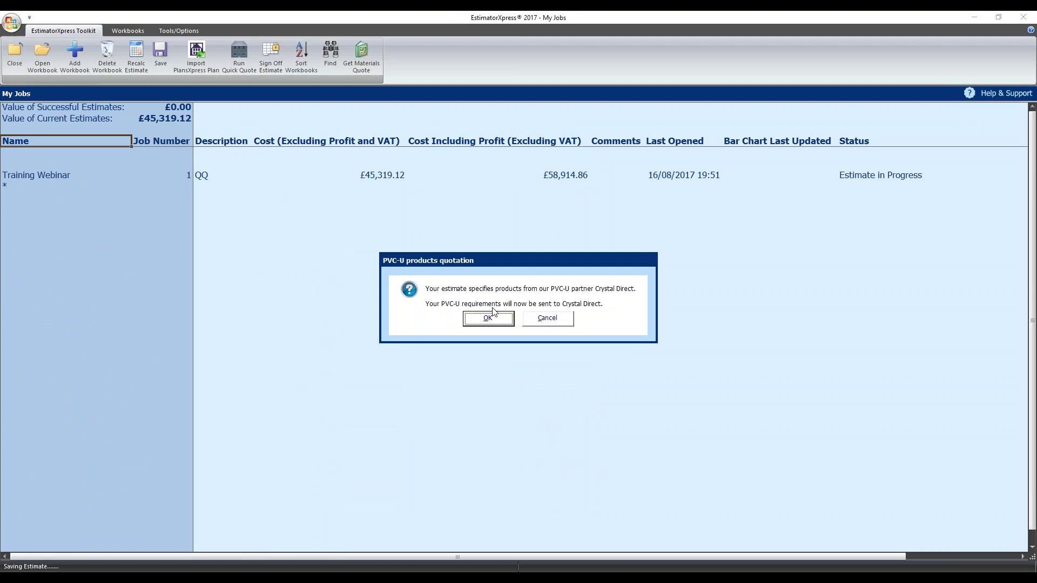
left_click(546, 320)
- Start a new estimate from a Quick Quote standard job template, named Webinar 2 with the job description QQ
left_click(69, 45)
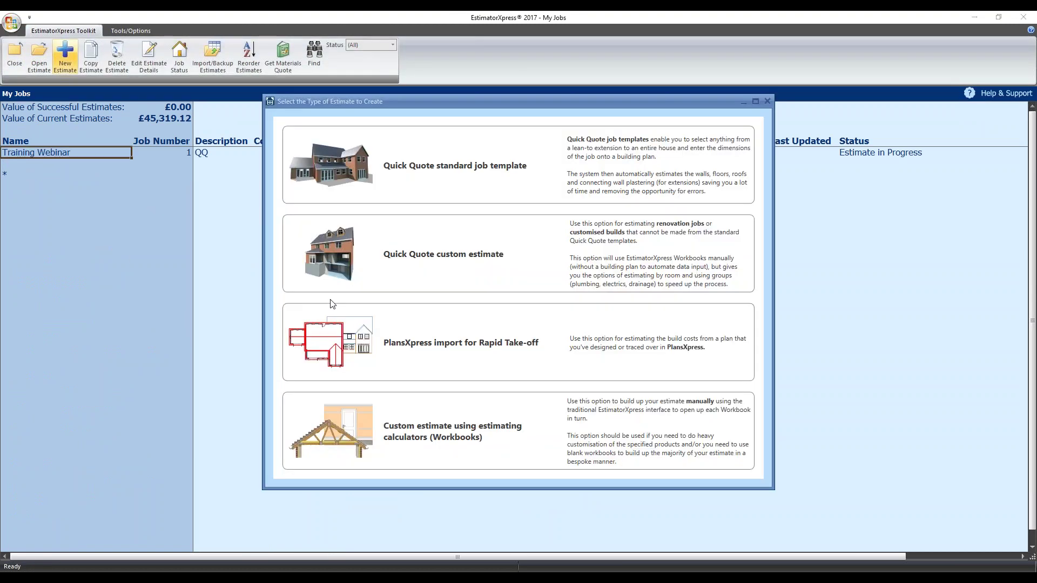
left_click(416, 162)
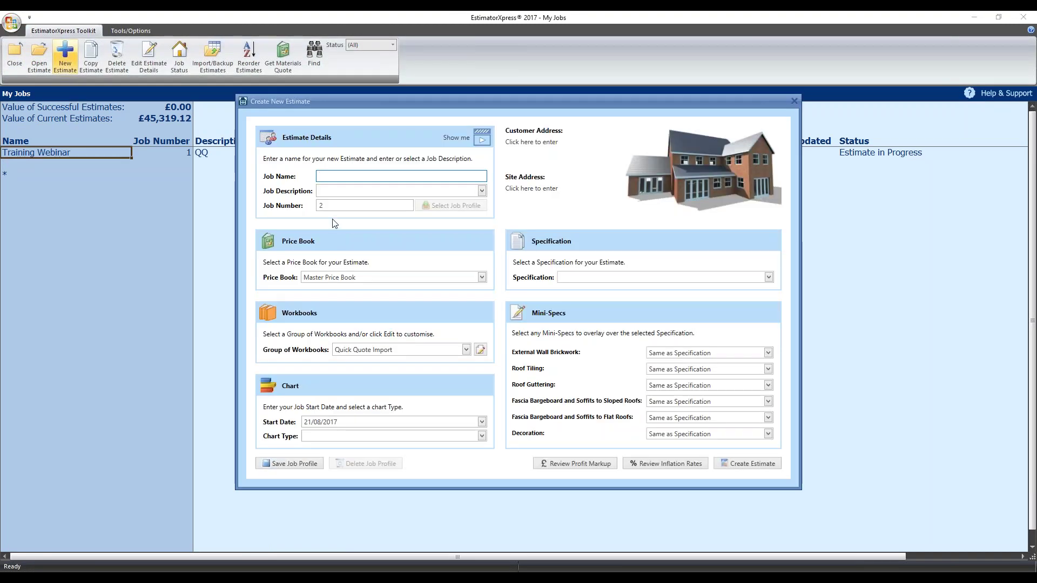
type("Webinar 2")
key("Tab")
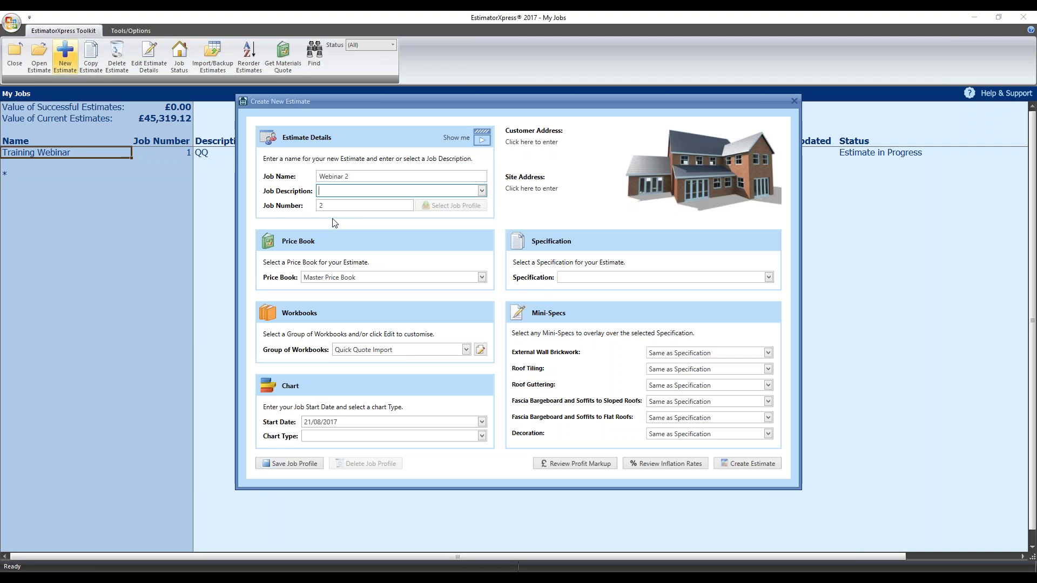
type("QQ")
- Set the new estimate's chart type to Small Extension and its specification to Extension Specification
left_click(352, 437)
left_click(345, 535)
left_click(371, 439)
left_click(355, 555)
left_click(605, 277)
left_click(600, 291)
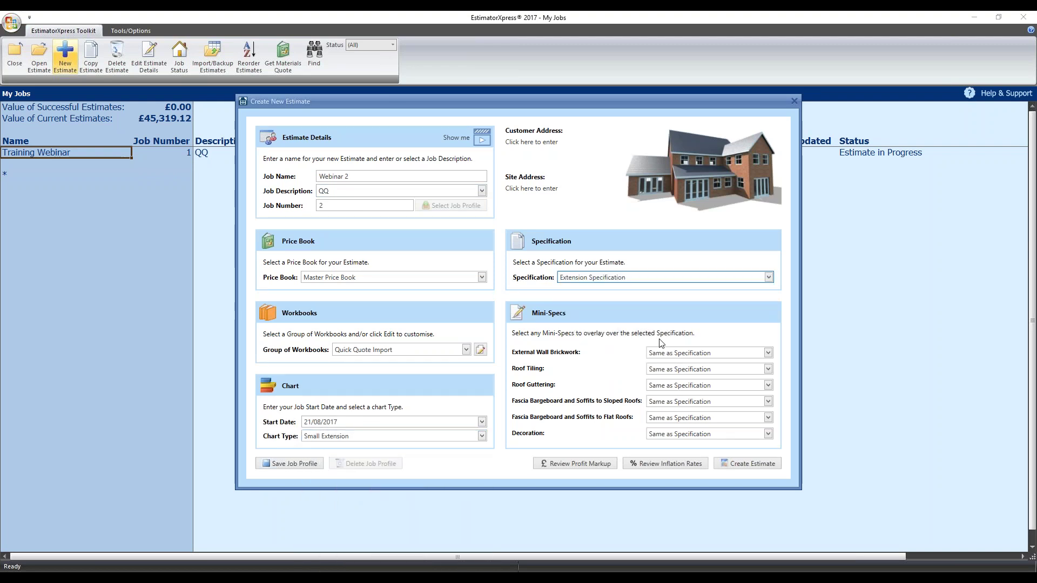
- Choose mini-specs for External Wall Brickwork and Roof Tiling and create the estimate
left_click(690, 353)
scroll(718, 543, "down", 2)
left_click(712, 516)
left_click(681, 370)
left_click(691, 424)
left_click(751, 463)
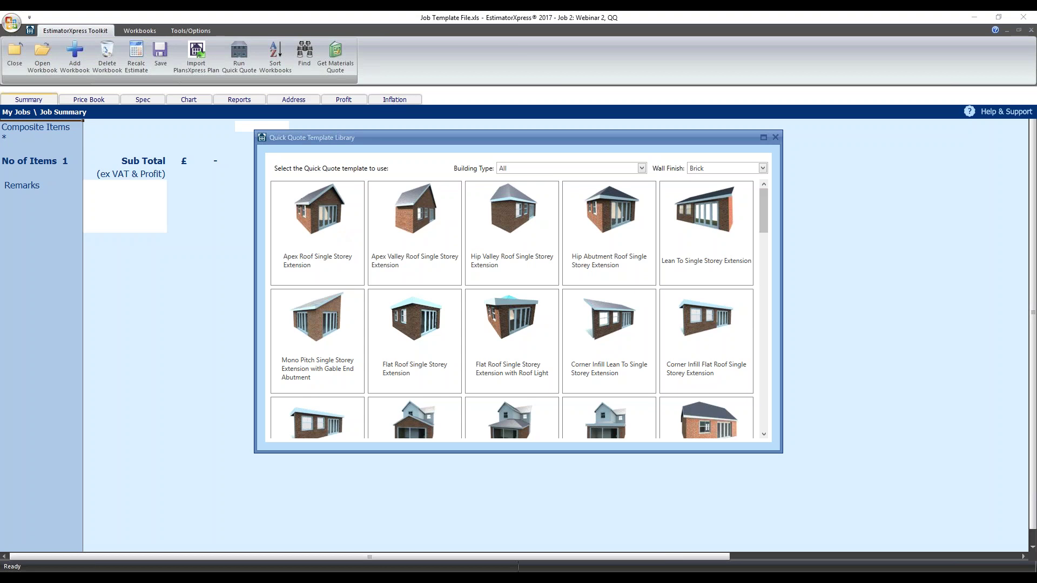
- Load the Corner Hip & Lean to Roof Single Storey Extension template with Brick and Block with Cut Roof for Extensions and all sections included
left_click_drag(766, 209, 764, 243)
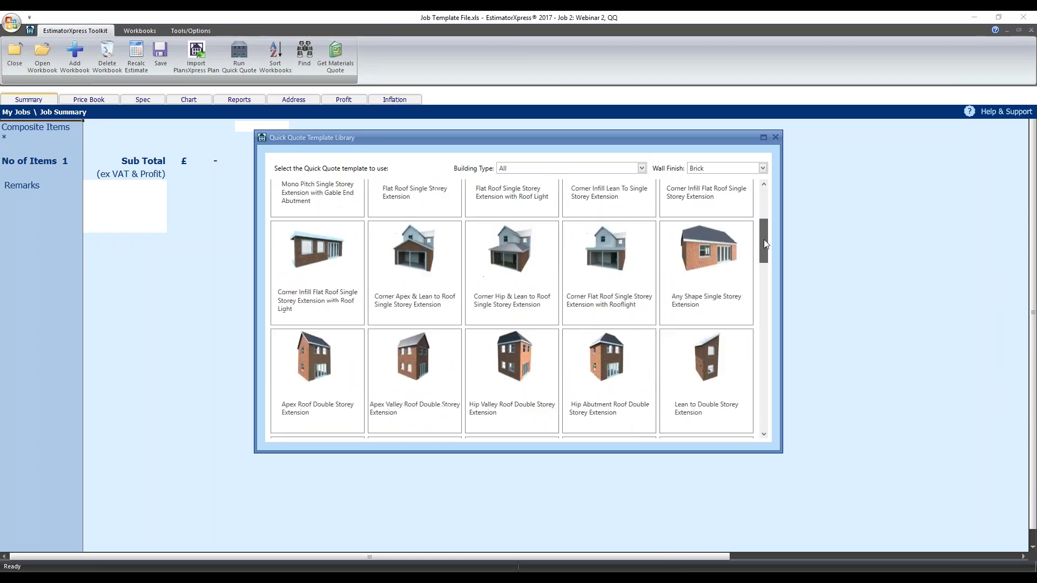
double_click(508, 245)
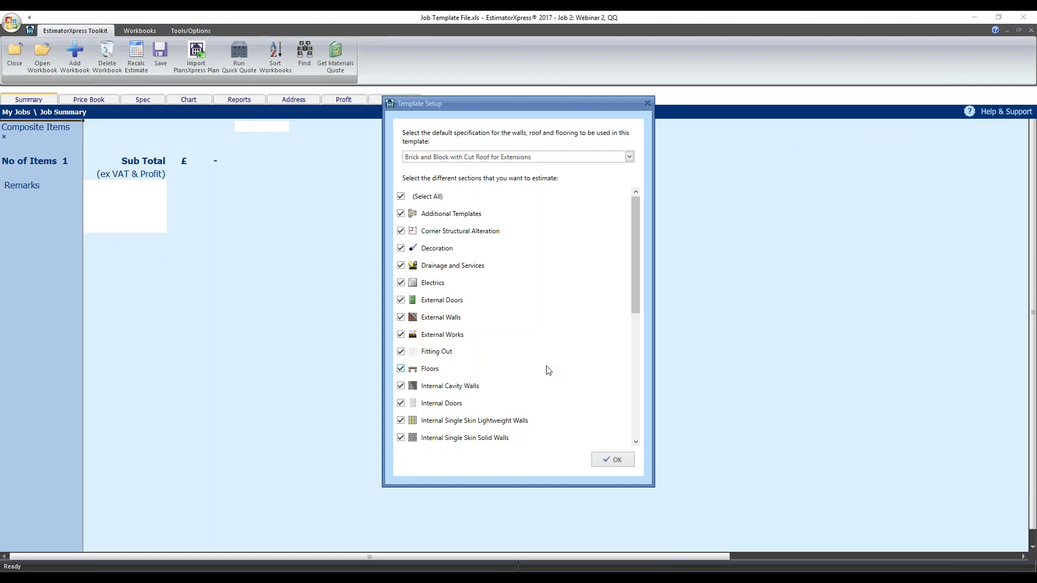
left_click(619, 458)
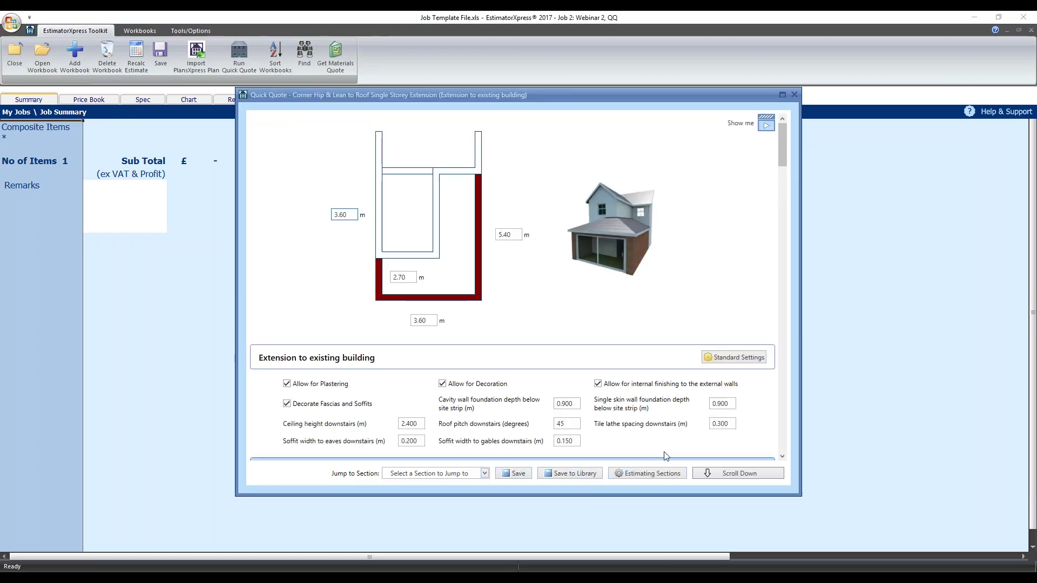
- Add the saved template My Corner Hip & Lean to Roof Single Storey Extension as an additional template and accept its setup
left_click_drag(781, 148, 781, 443)
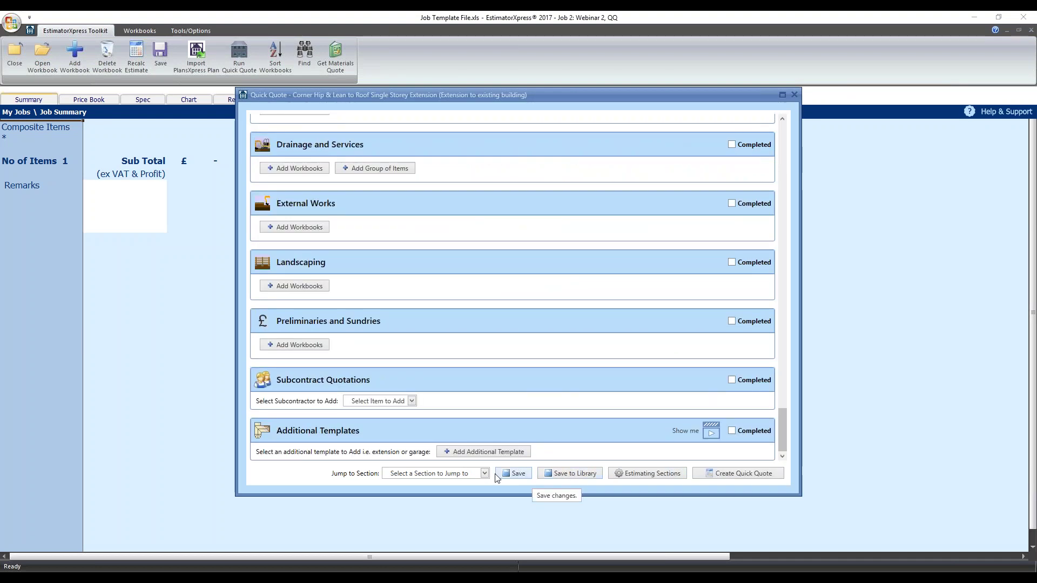
left_click(501, 453)
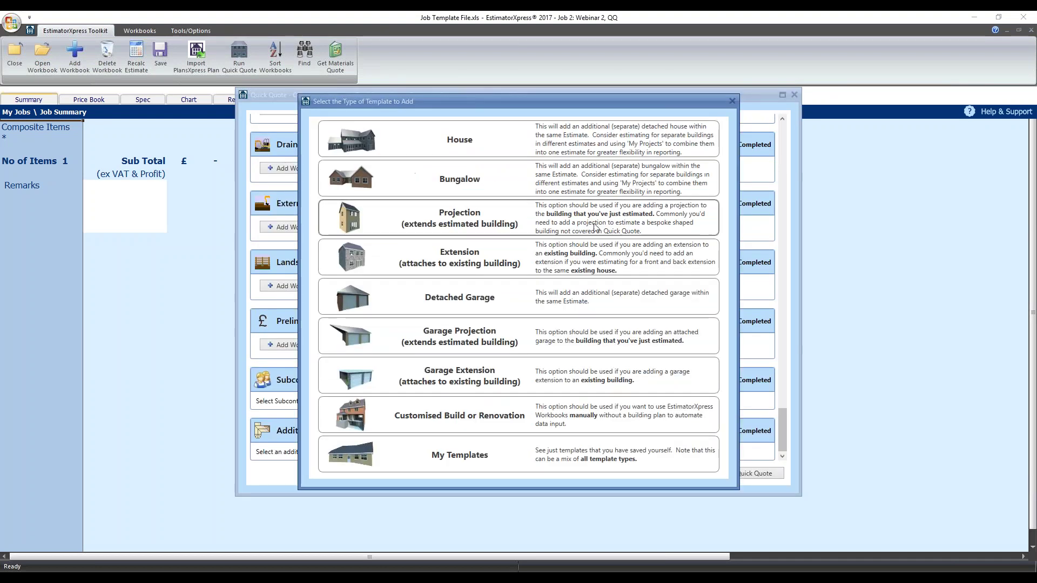
left_click(454, 459)
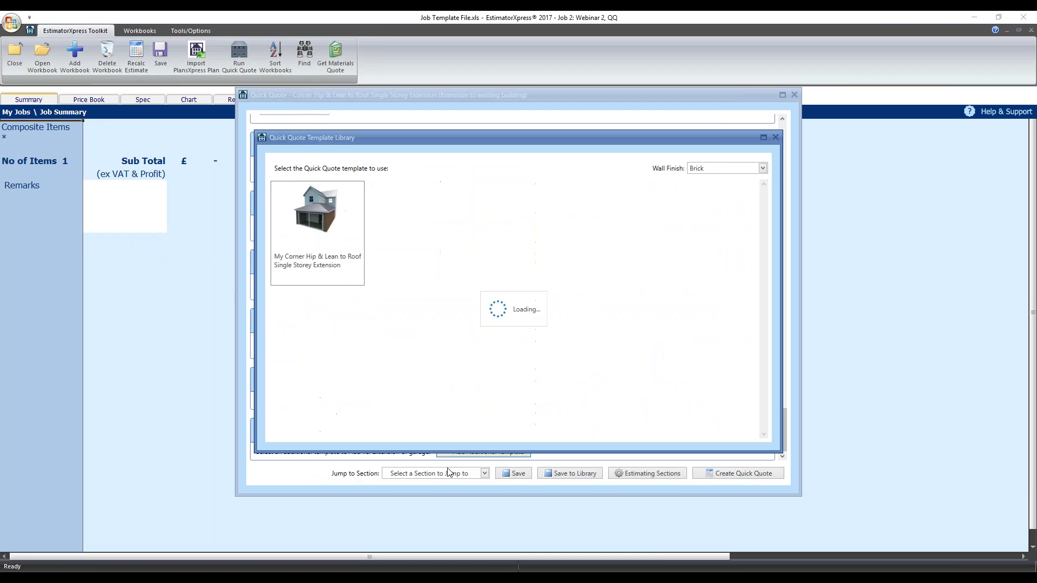
left_click(312, 241)
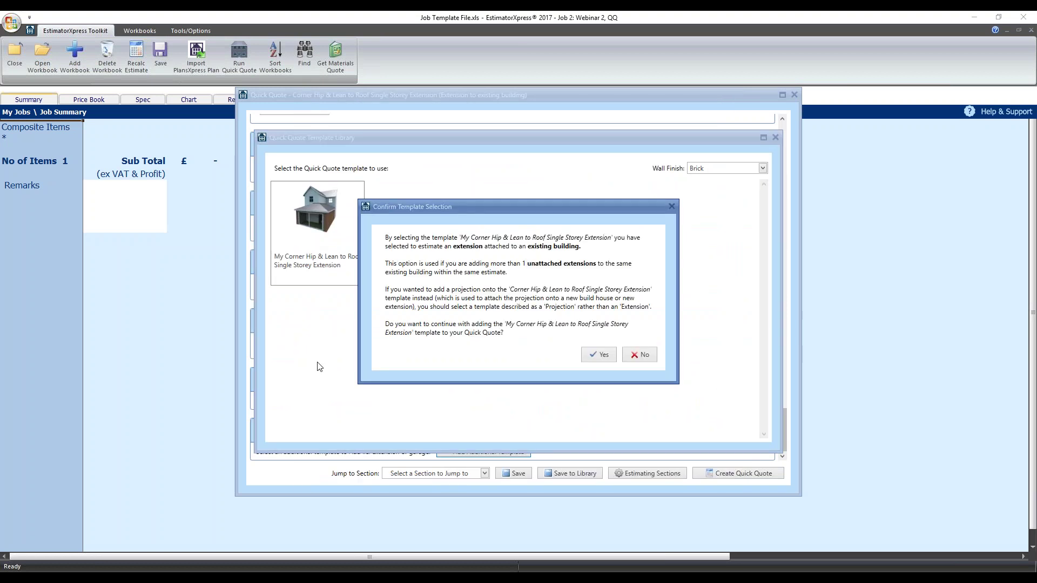
left_click(609, 357)
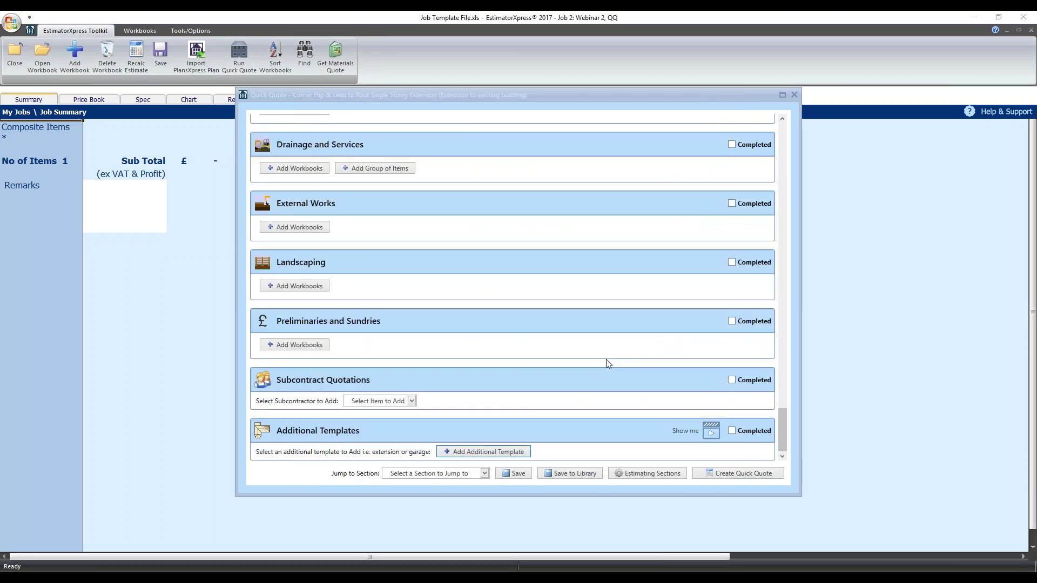
left_click(733, 475)
left_click(619, 459)
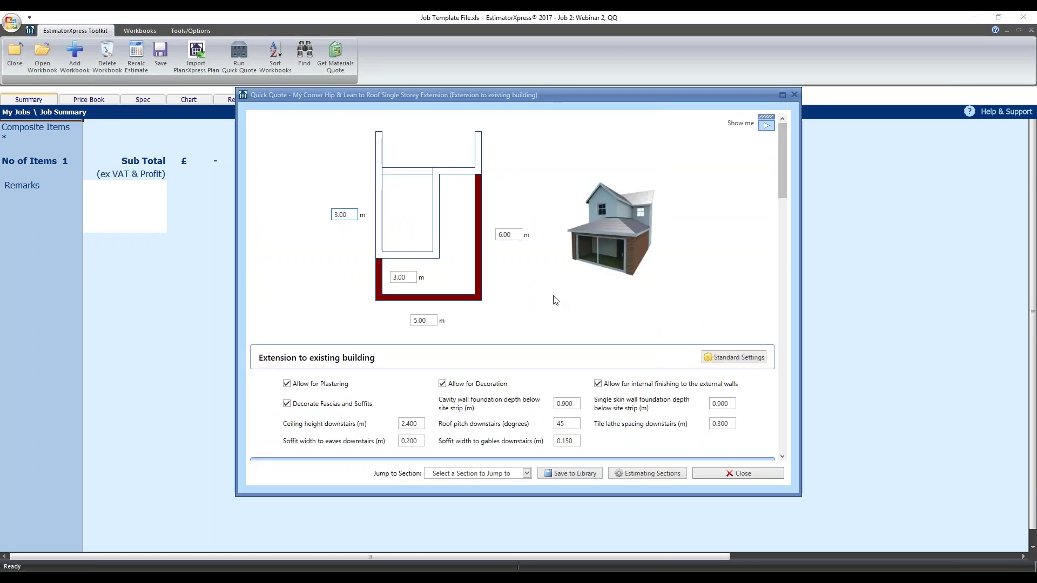
- Review the added template's sections down to Additional Templates, briefly unmarking and re-marking Floors as completed
scroll(555, 300, "down", 8)
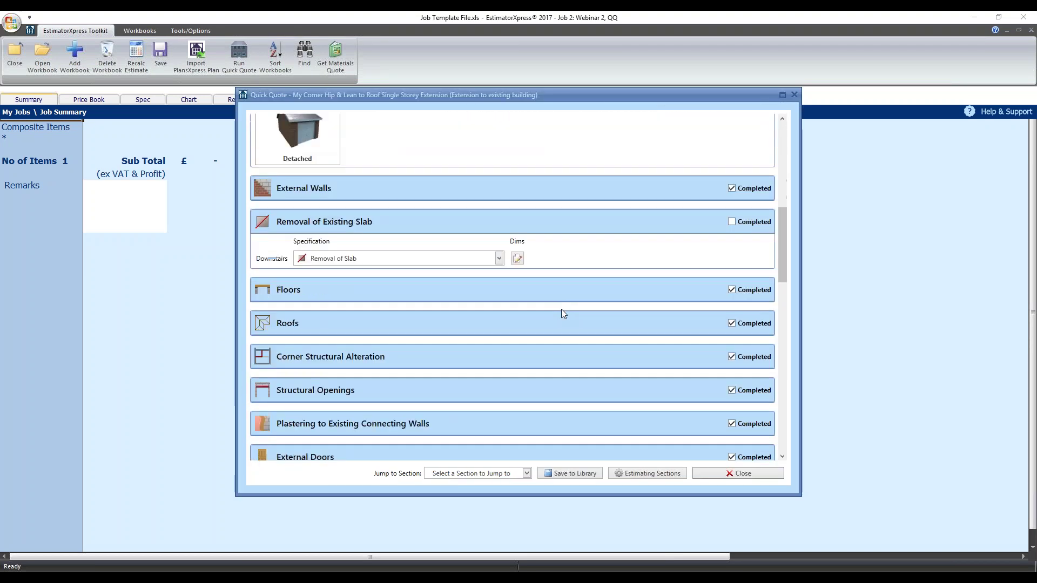
left_click(732, 290)
left_click(731, 290)
scroll(640, 295, "down", 10)
scroll(638, 289, "down", 8)
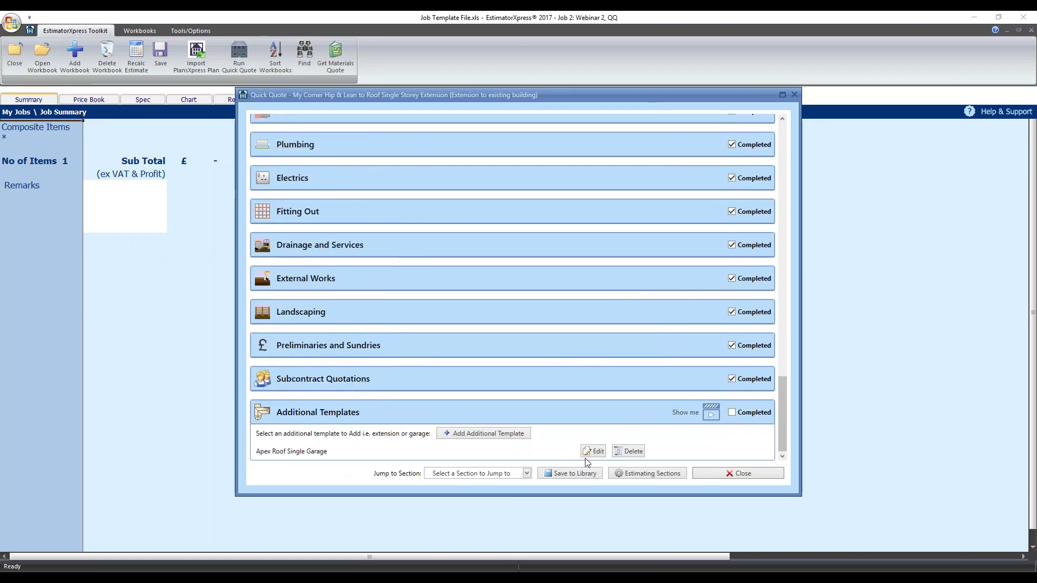
- Close the added template, reviewing the flagged opening to set the White PVC-U Window Type 27 number to 1 and mark Windows completed
left_click(741, 473)
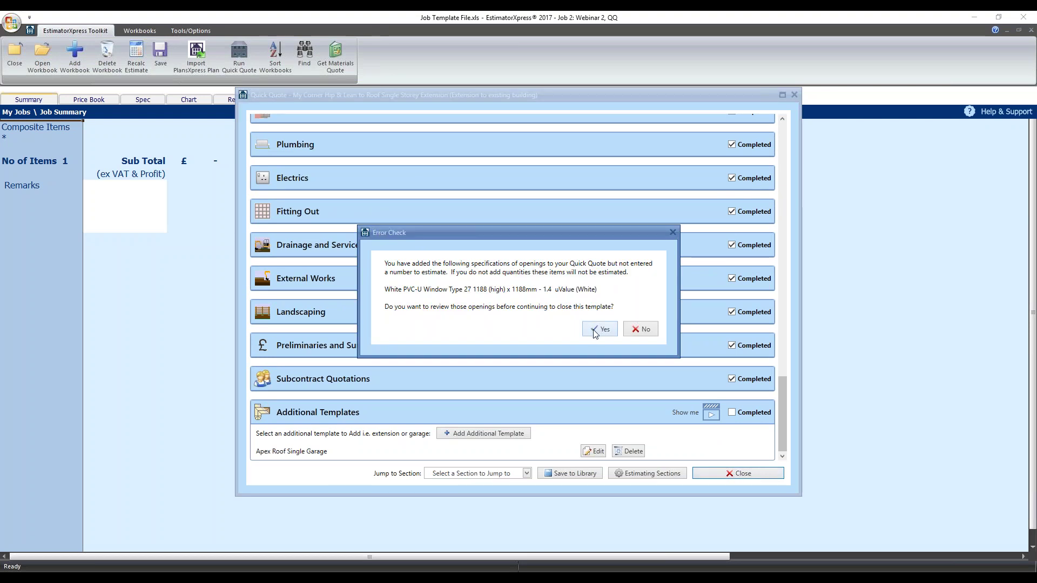
left_click(600, 329)
left_click(730, 127)
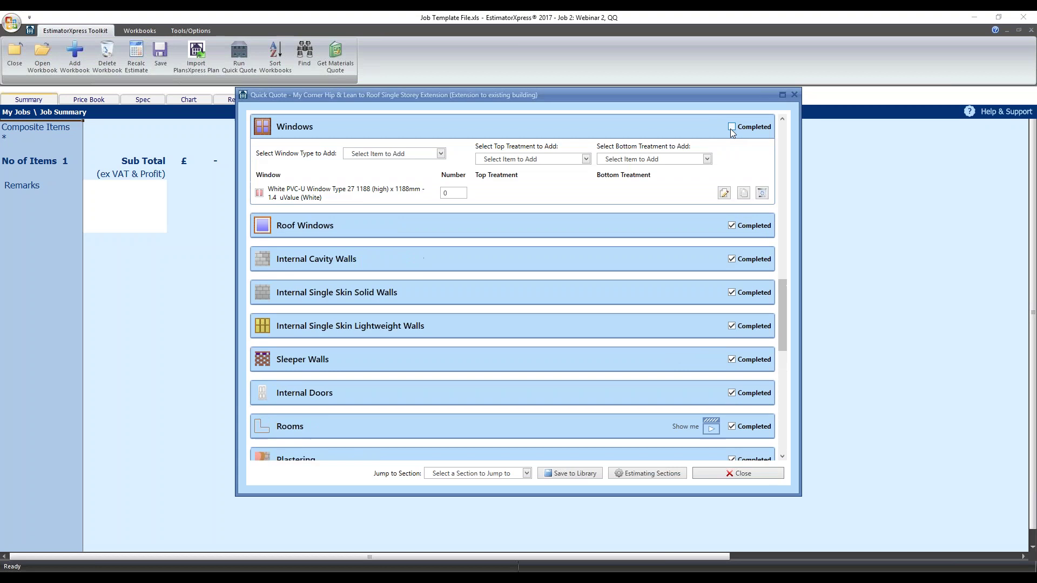
left_click(454, 193)
type("1")
left_click(731, 126)
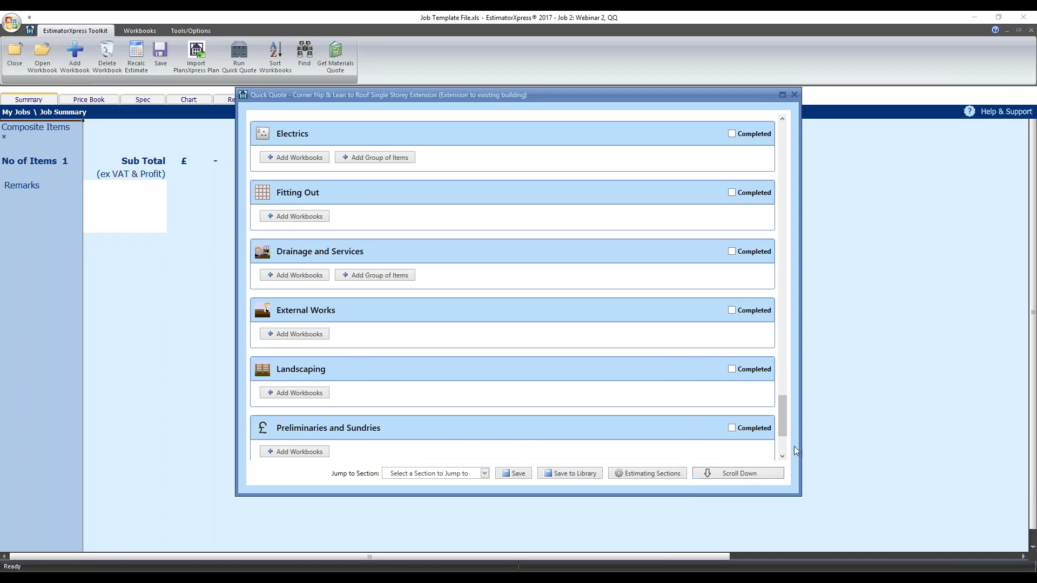
- Close the Webinar 2 Quick Quote with its changes saved and keep the job status as Estimate in Progress
scroll(795, 450, "down", 3)
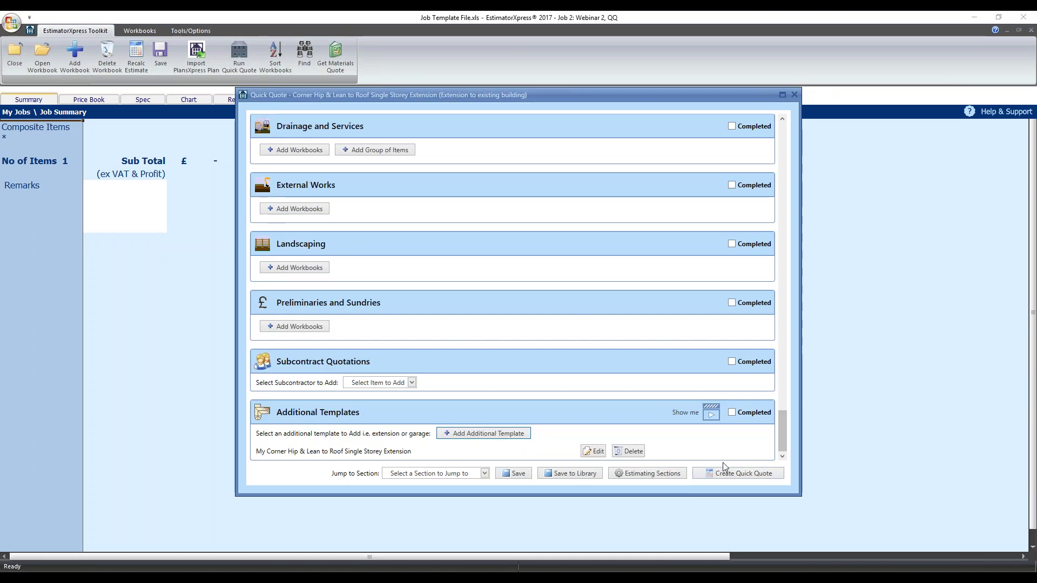
left_click(794, 95)
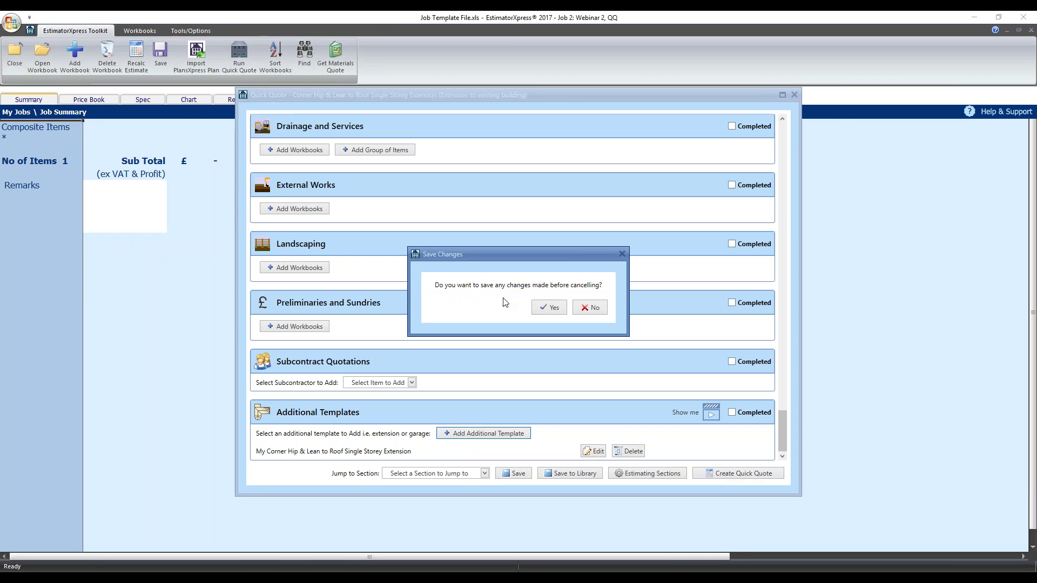
left_click(550, 308)
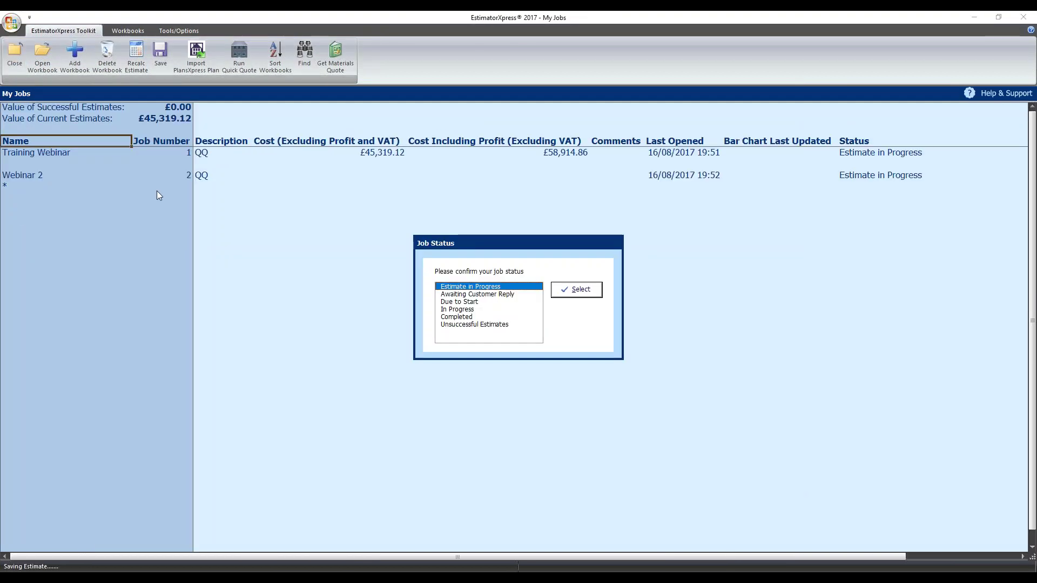
left_click(575, 290)
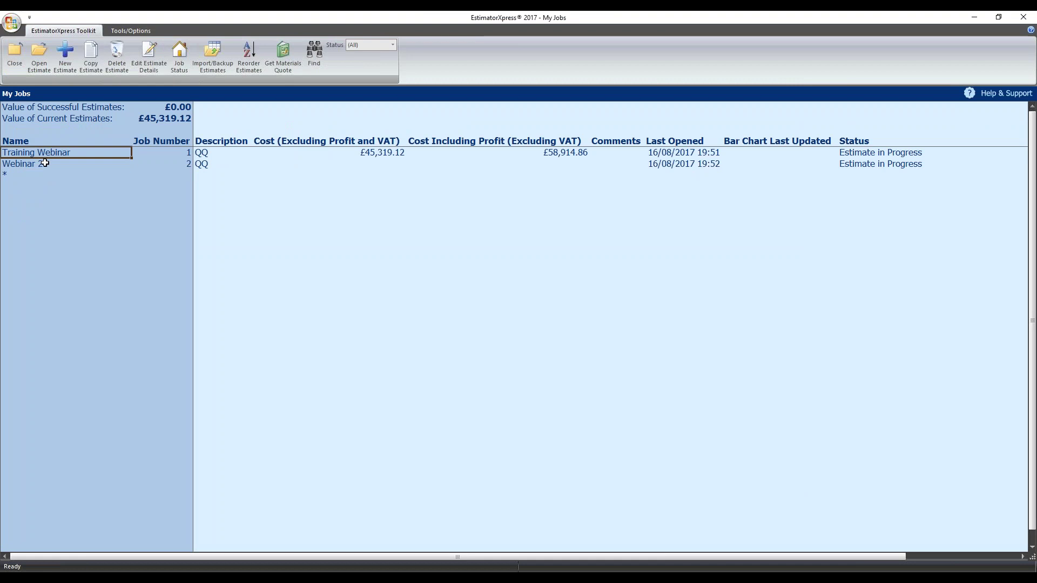
- Reopen the Training Webinar estimate, view its dimensions and additional templates in Quick Quote, and close Quick Quote with changes saved
left_click(38, 53)
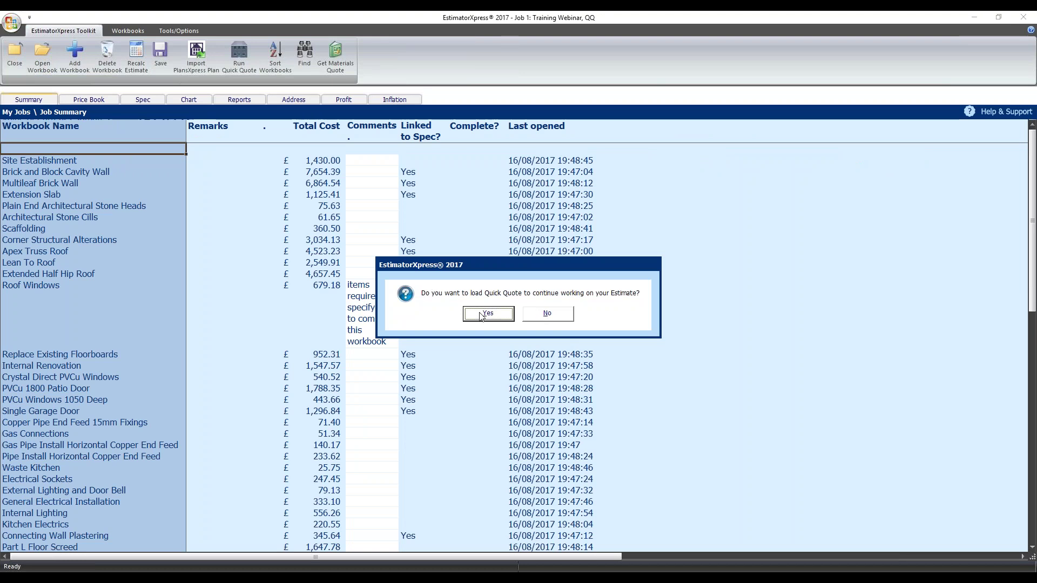
left_click(491, 316)
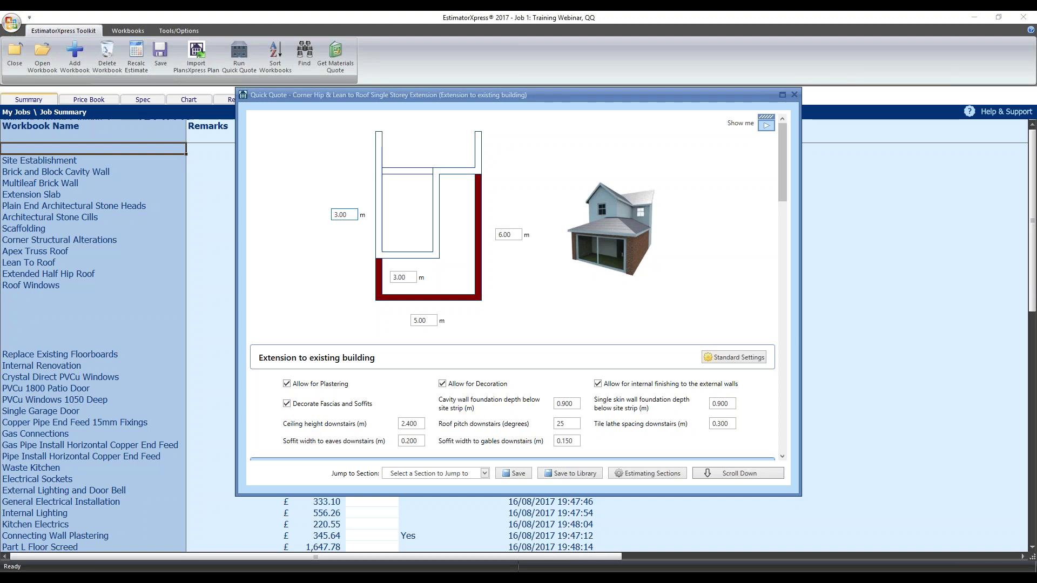
scroll(596, 323, "down", 3)
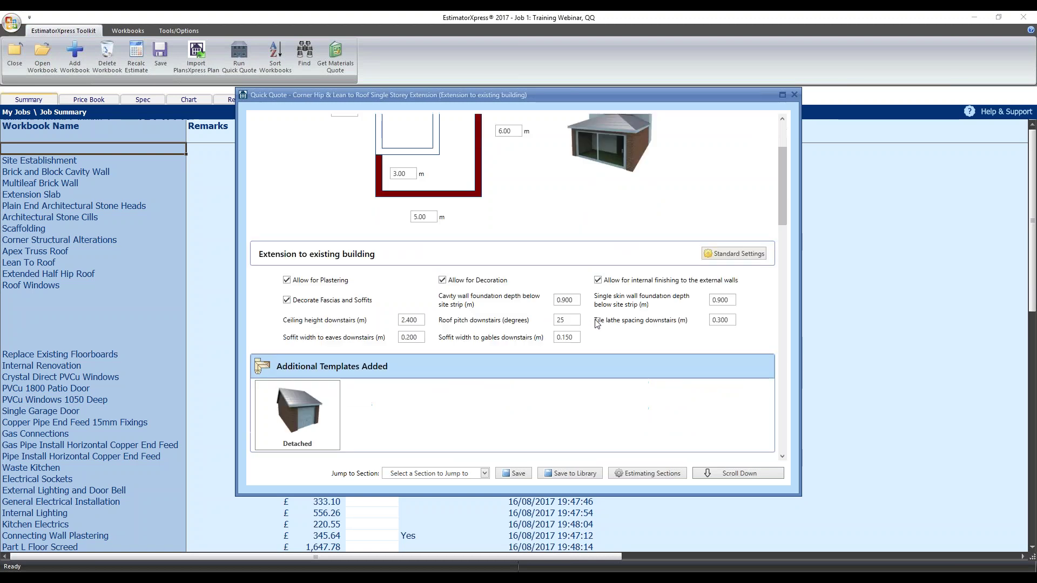
scroll(470, 328, "down", 1)
left_click(794, 94)
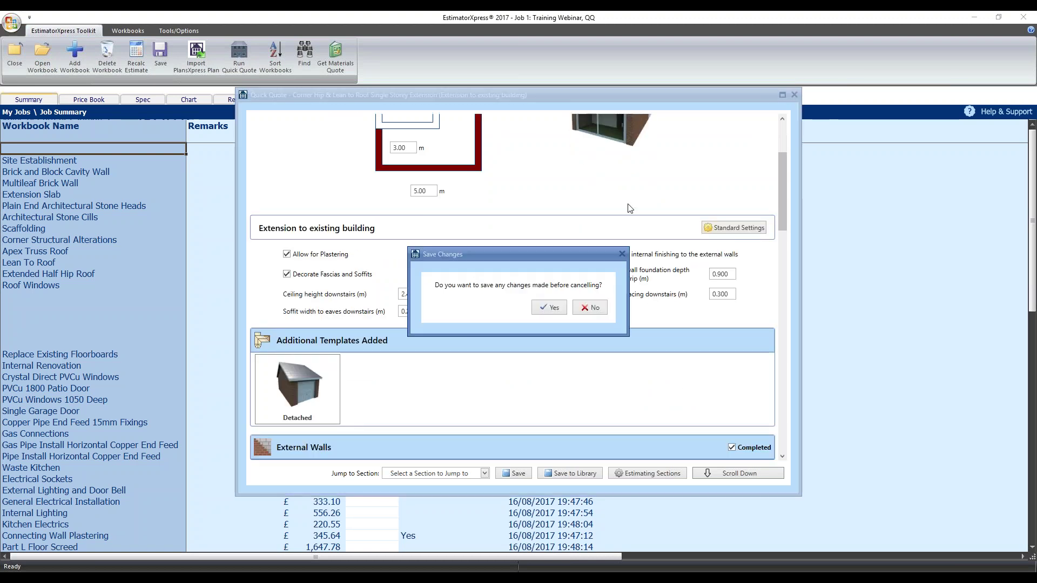
left_click(555, 311)
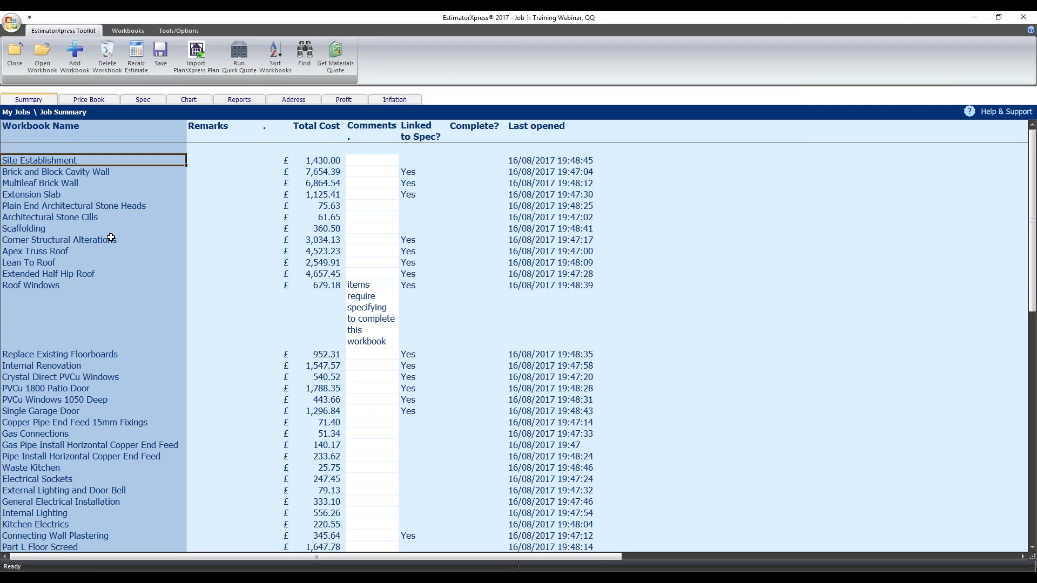
- Open the Brick and Block Cavity Wall workbook and check the location given for its External Walls worksheet
double_click(59, 172)
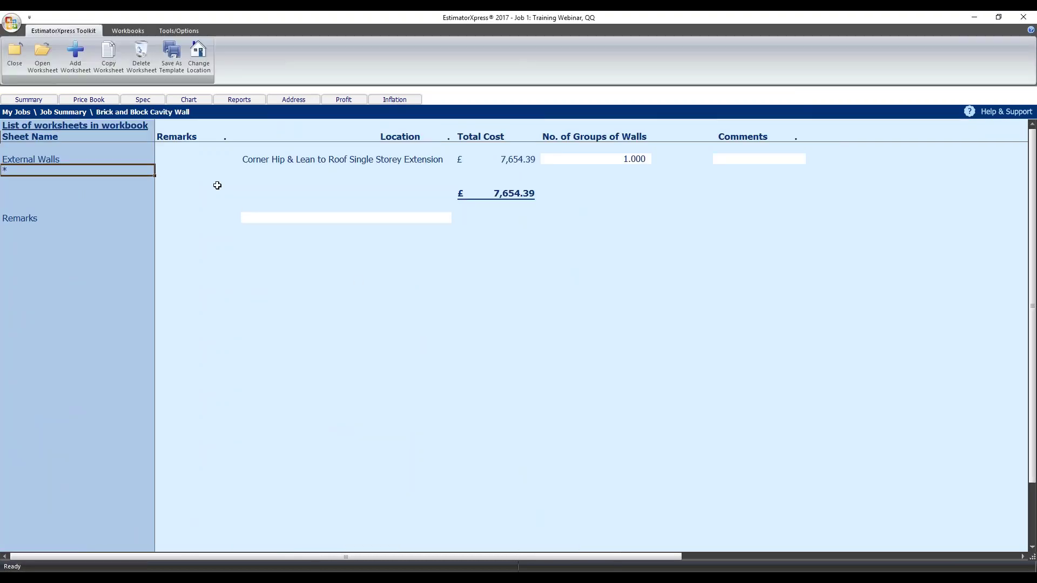
left_click(289, 161)
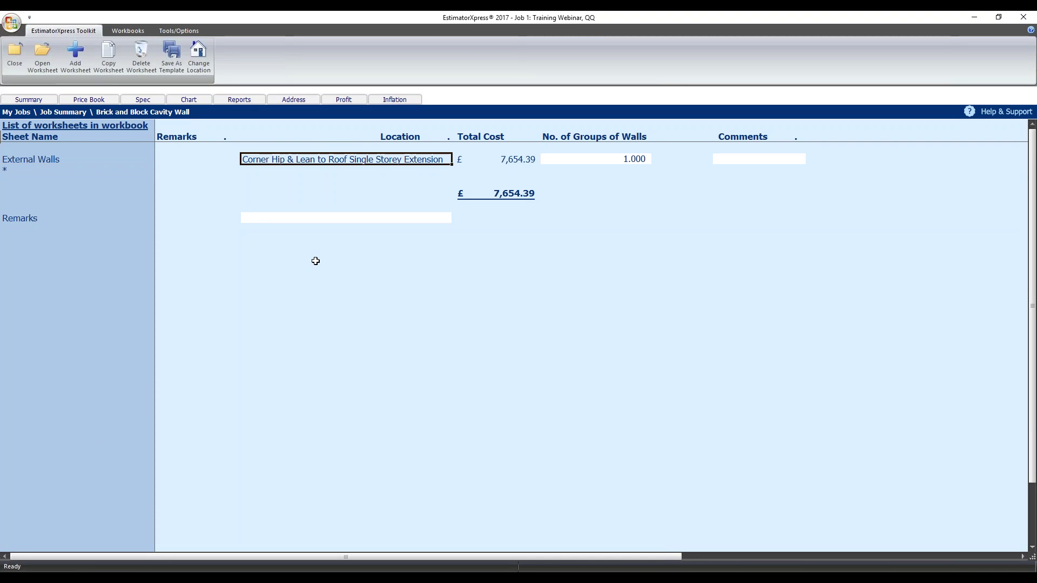
- Close the Brick and Block Cavity Wall workbook and mark it as complete
left_click(100, 156)
left_click(256, 161)
left_click(15, 54)
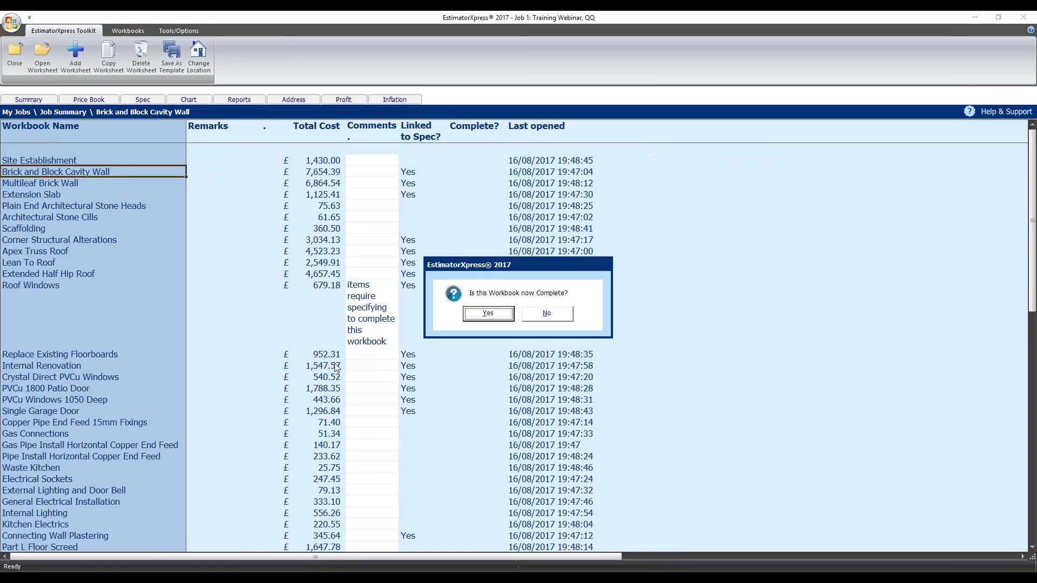
left_click(487, 315)
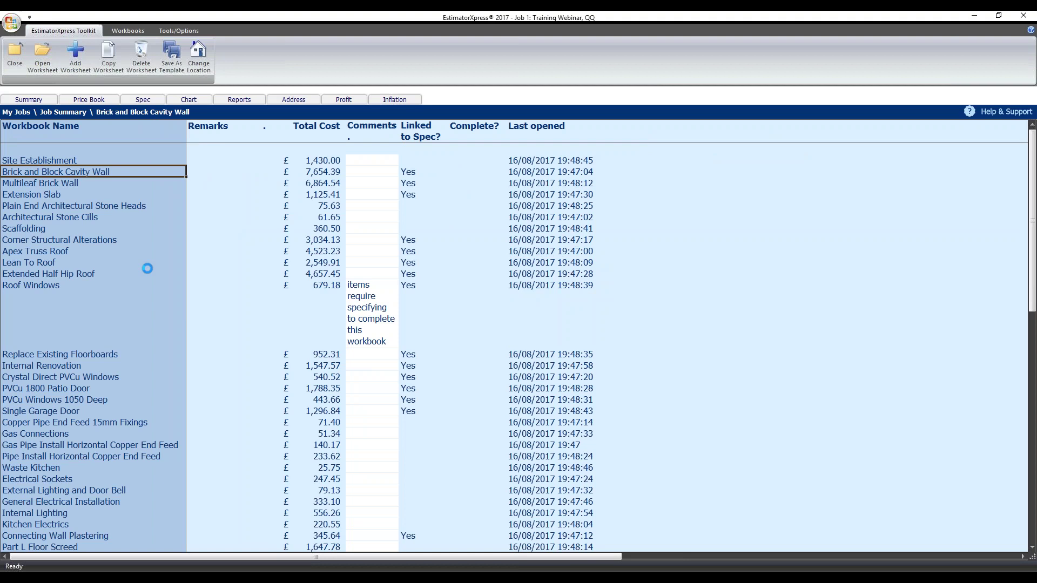
- Open the Internal Lighting workbook and check the locations given for Low Voltage Downlight Fire, Unit Lighting and Strip Light
scroll(161, 299, "down", 4)
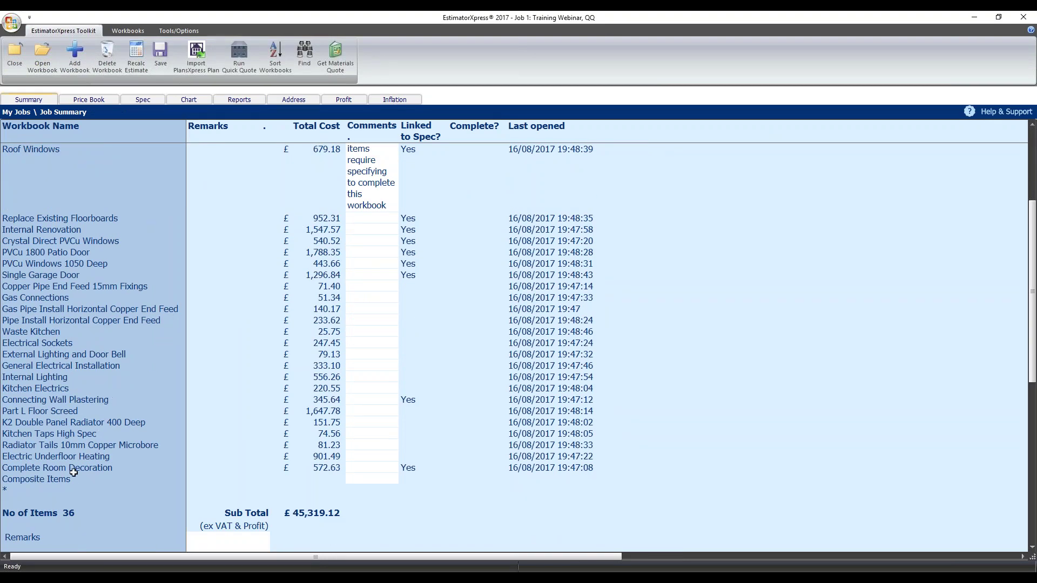
double_click(52, 377)
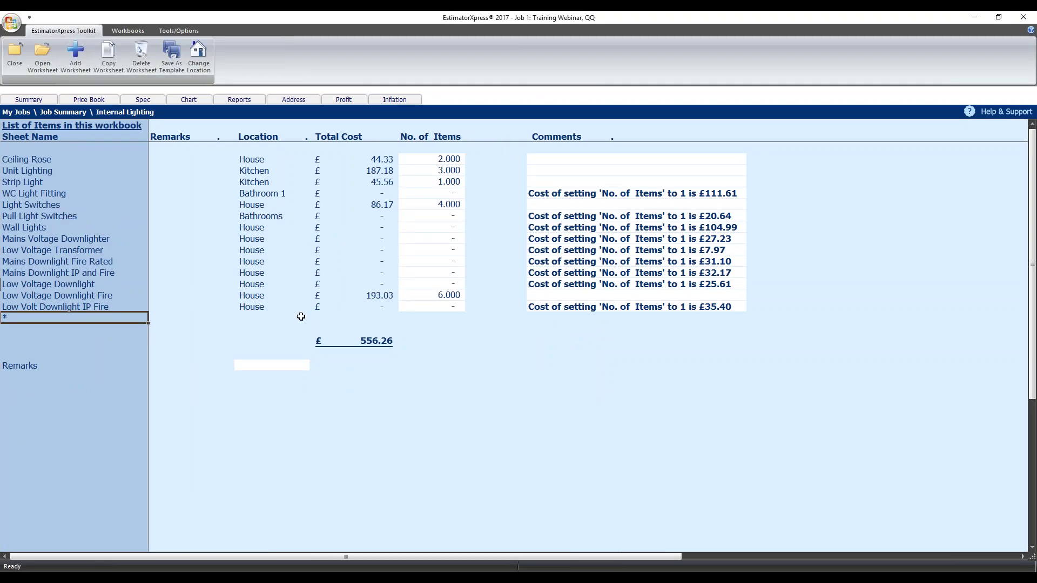
left_click(214, 299)
left_click(79, 299)
left_click(257, 297)
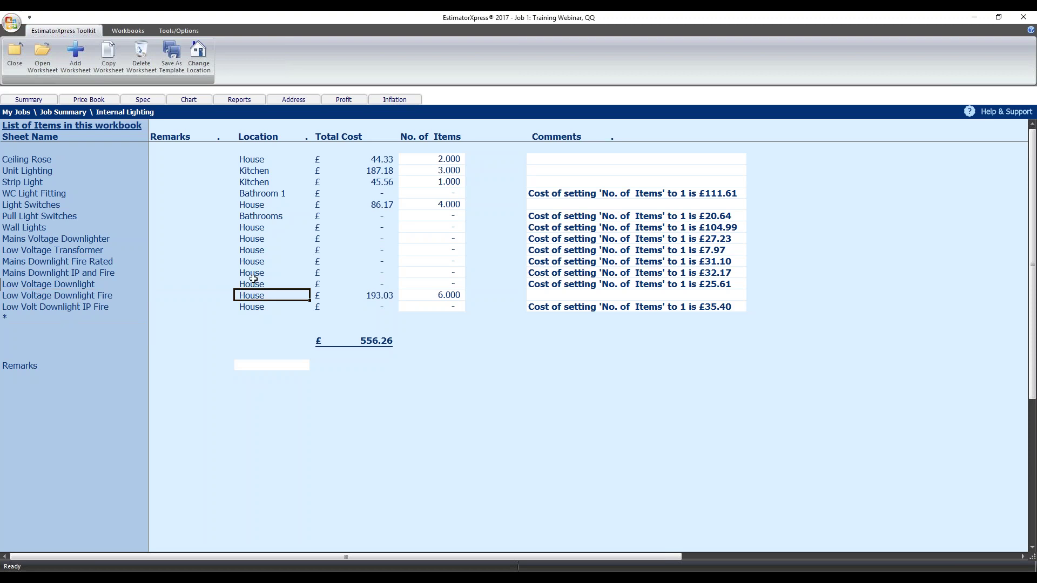
left_click(71, 169)
left_click(78, 183)
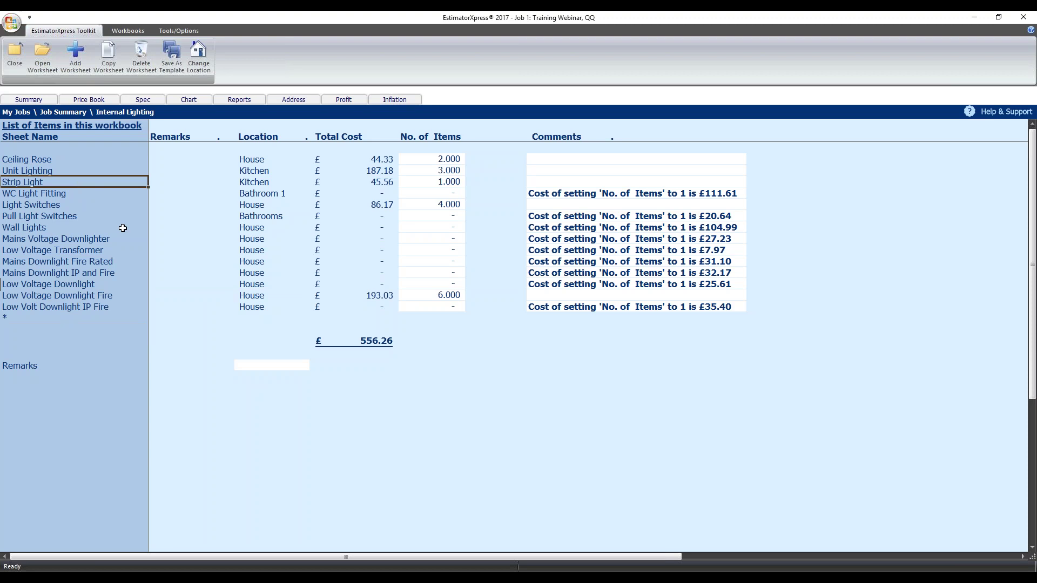
- Close the Internal Lighting workbook and mark it as complete
left_click(15, 54)
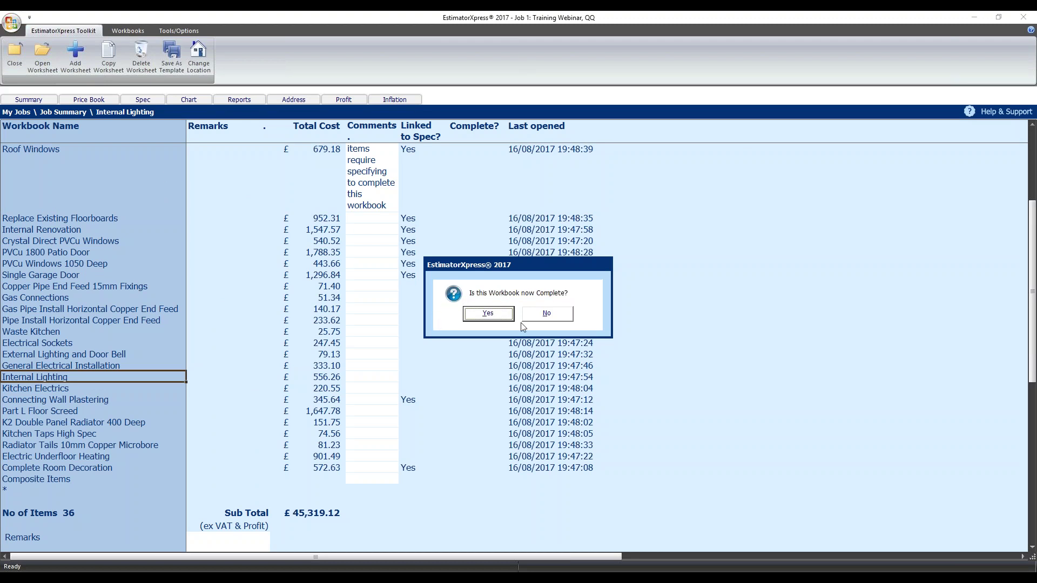
left_click(488, 314)
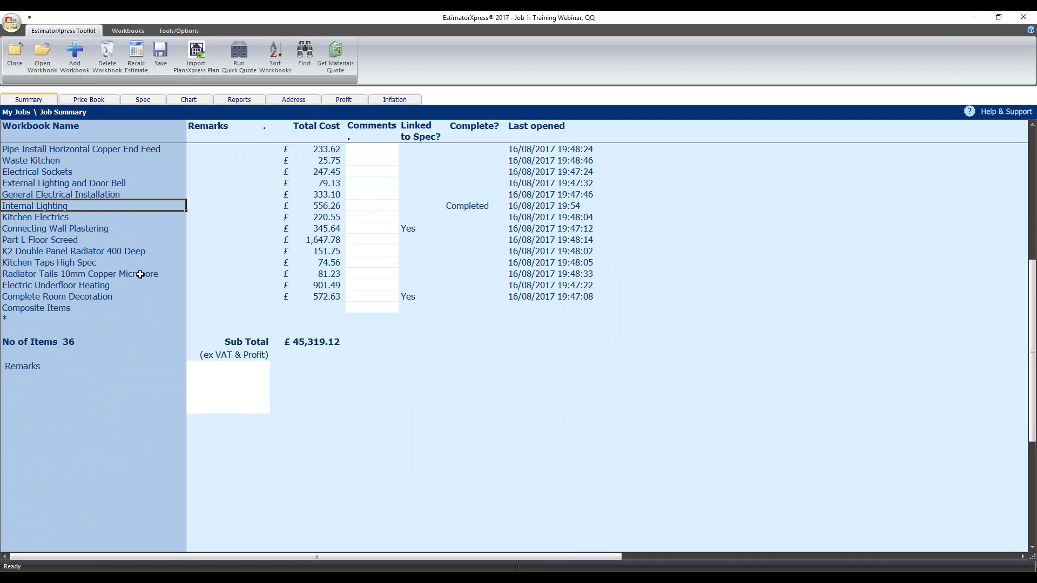
scroll(108, 267, "up", 3)
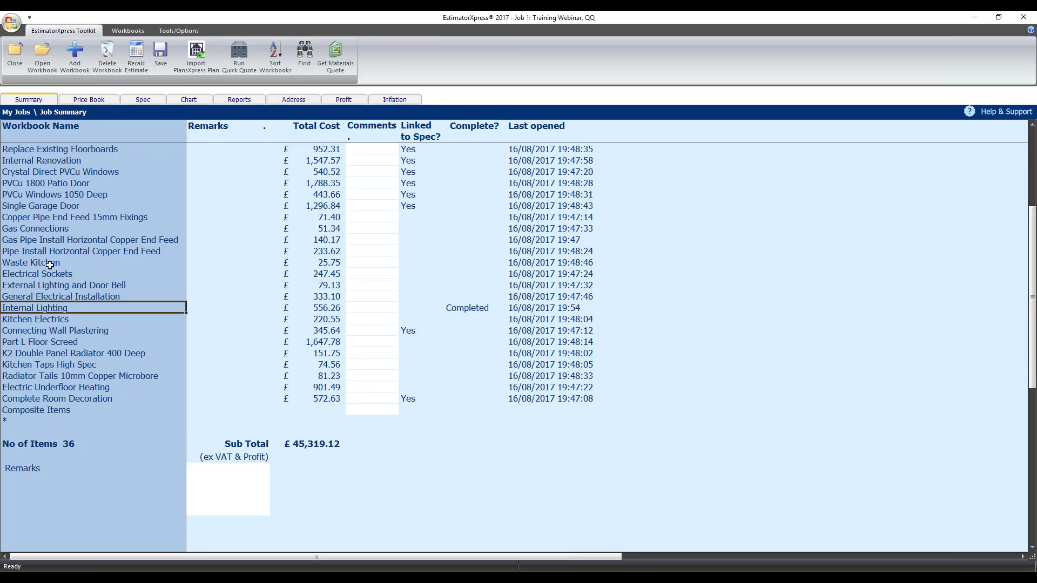
scroll(109, 274, "up", 3)
scroll(110, 274, "up", 3)
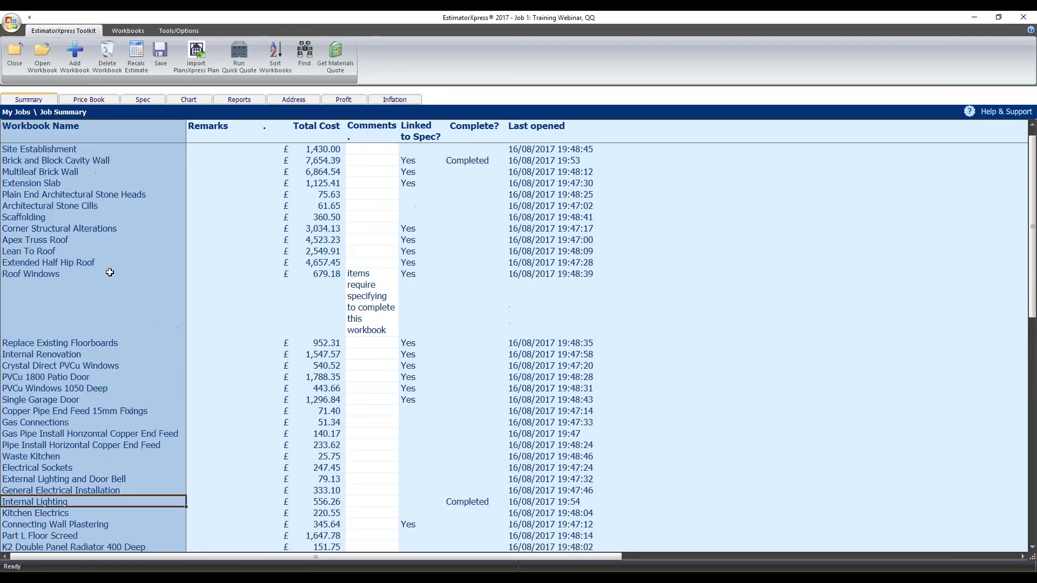
- Reopen the Training Webinar estimate's existing Quick Quote from the job summary
left_click(245, 64)
left_click(498, 320)
left_click(528, 315)
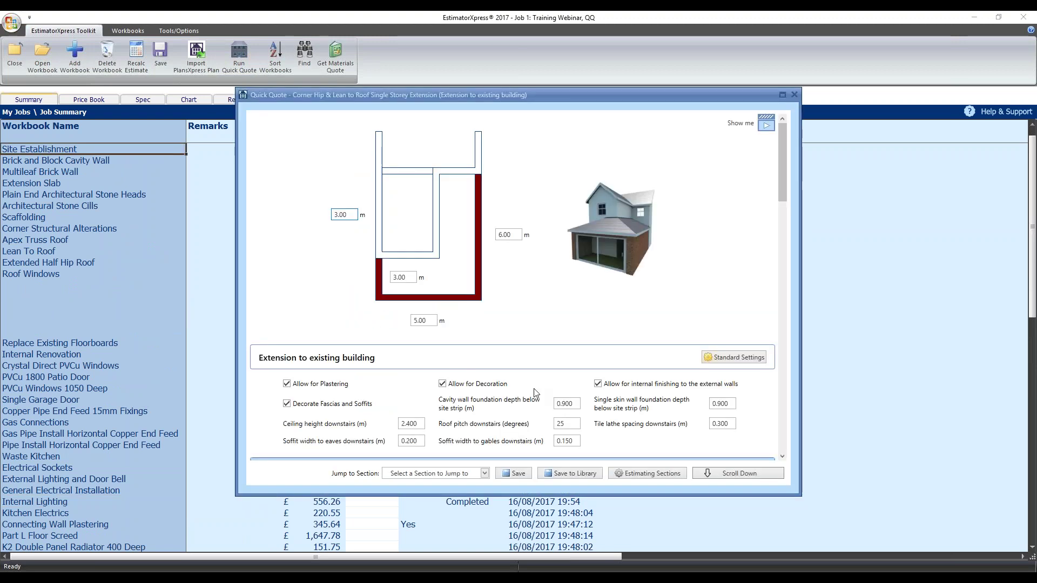
- Reopen the Windows section, accept the default dimensions for the White PVC-U Window Type 27, and mark Windows completed again
scroll(628, 309, "down", 2)
scroll(626, 305, "down", 5)
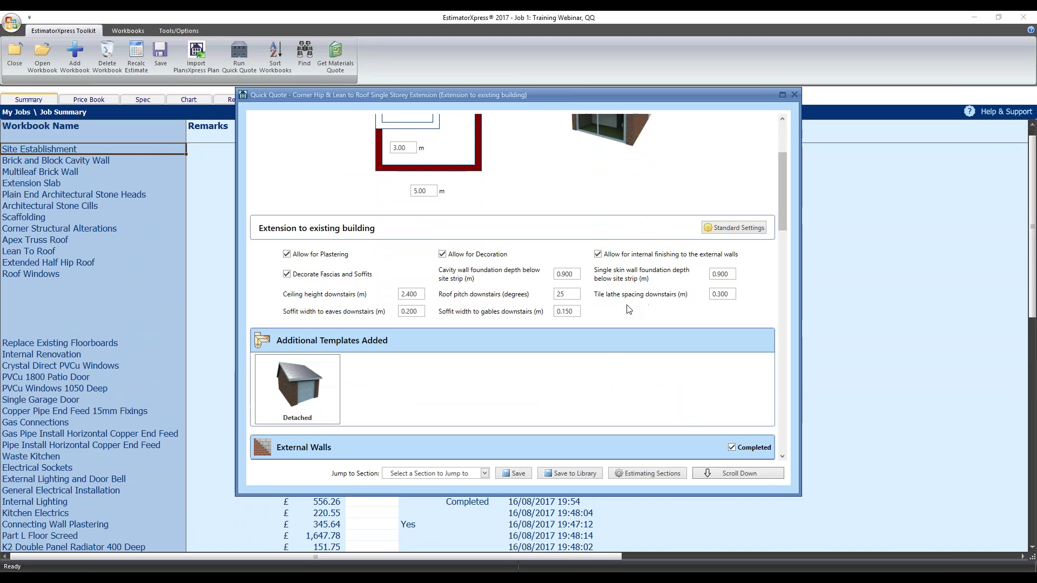
scroll(562, 308, "down", 4)
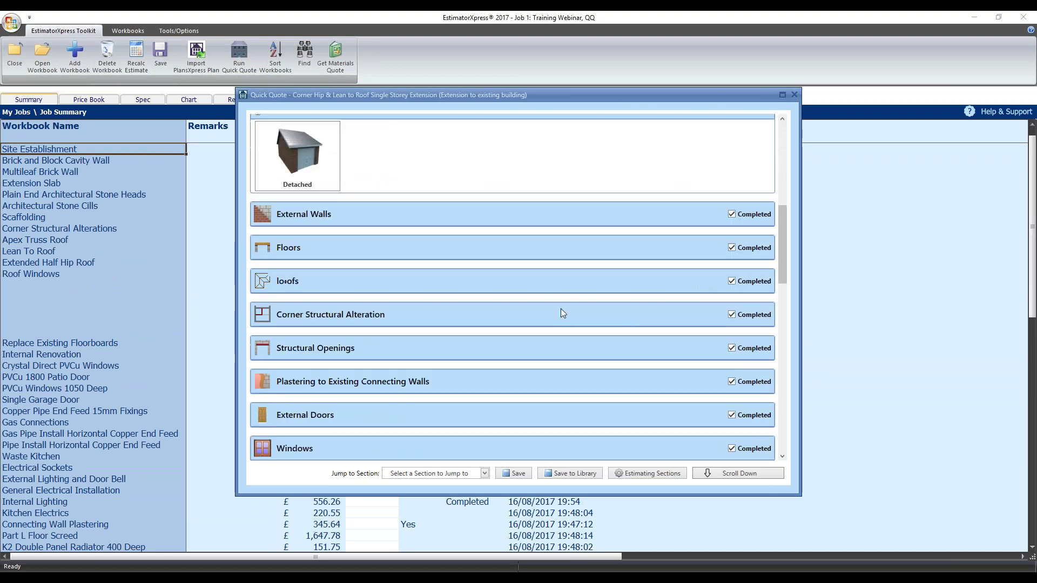
left_click(735, 343)
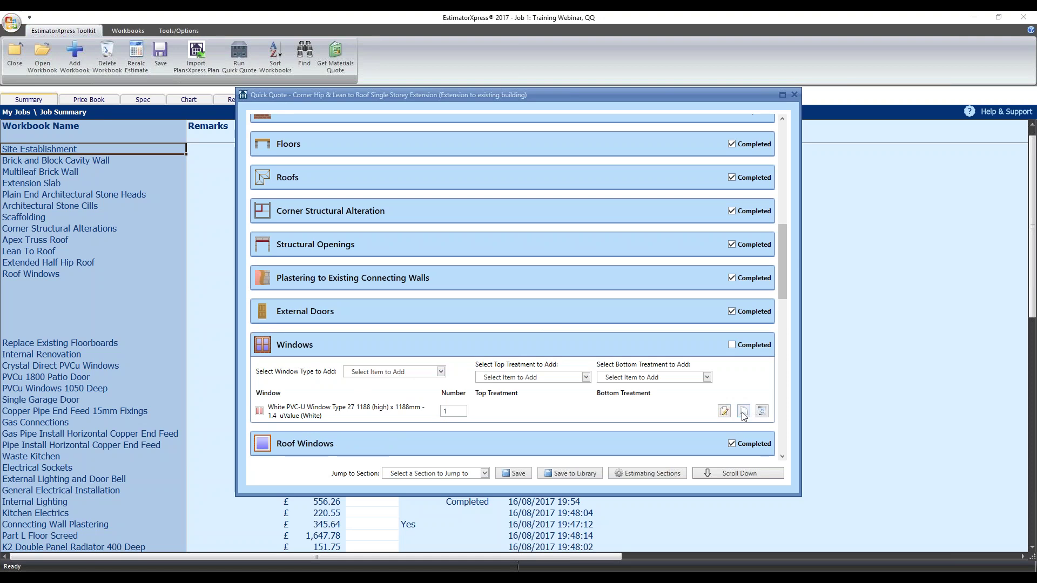
left_click(724, 411)
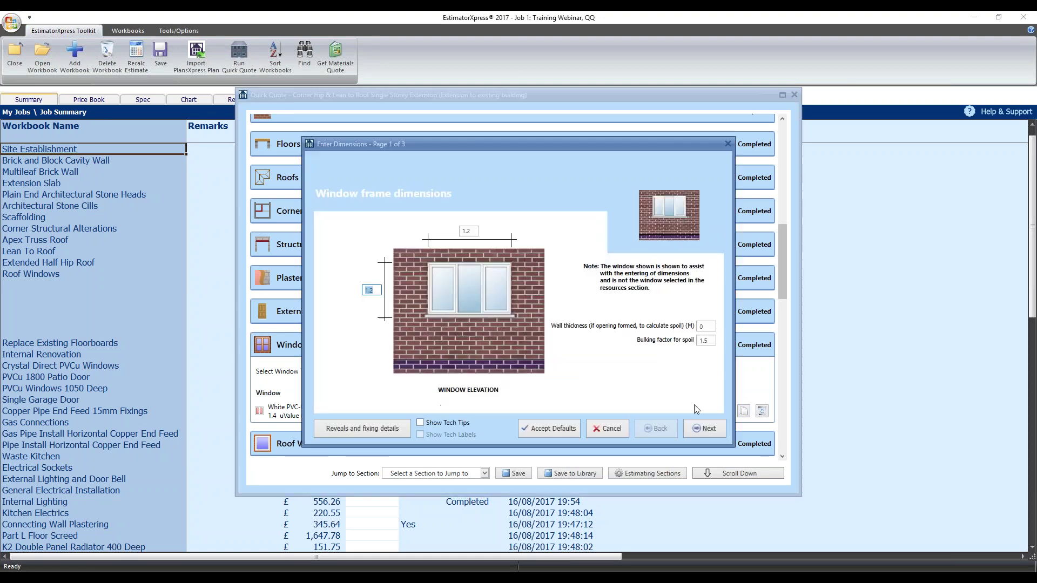
left_click(576, 428)
left_click(731, 343)
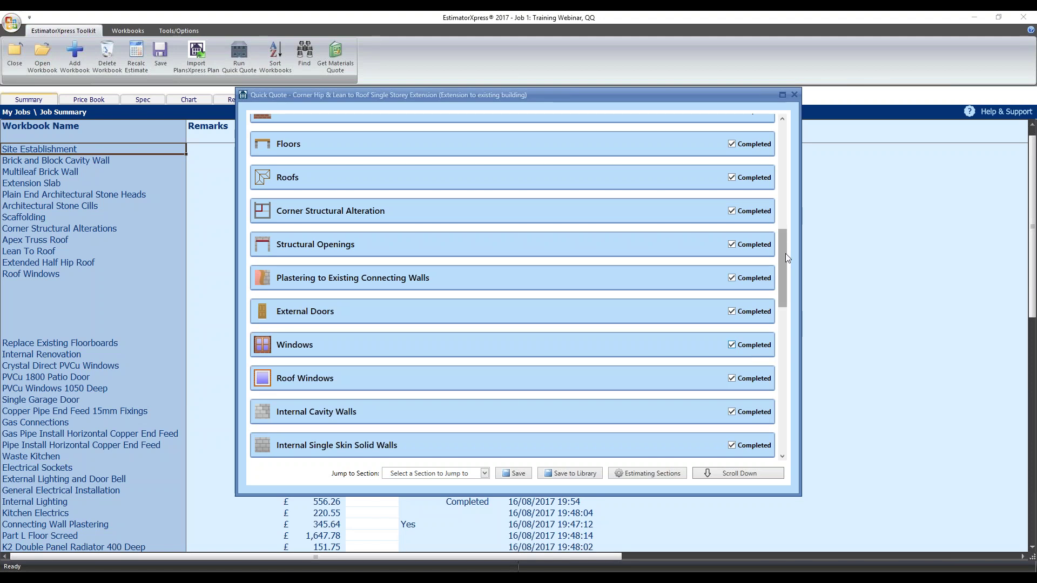
- Review the Quick Quote's extension dimensions, settings, added template and list of estimating sections
scroll(785, 254, "up", 10)
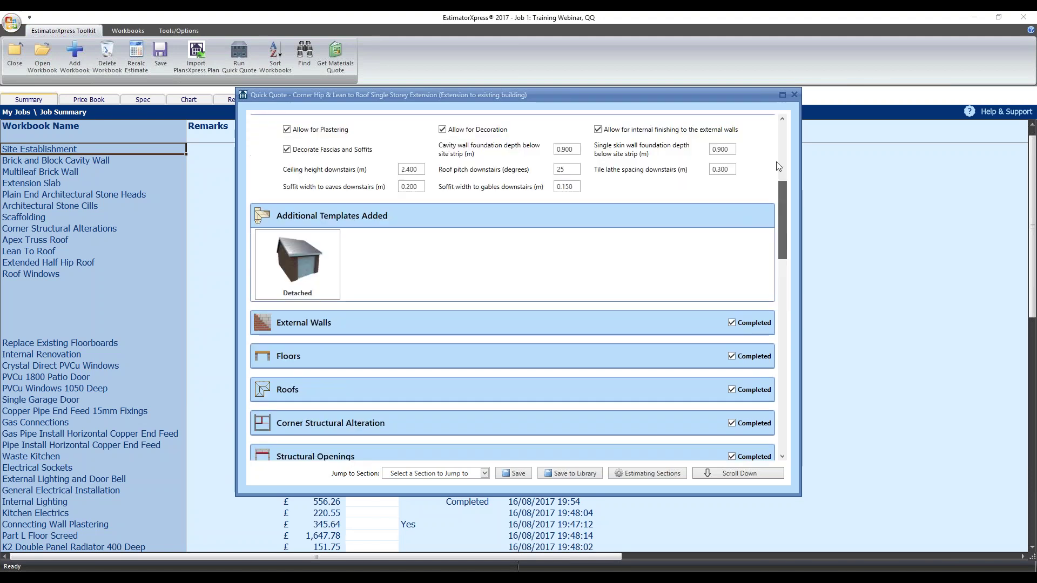
scroll(544, 319, "down", 3)
scroll(542, 297, "up", 3)
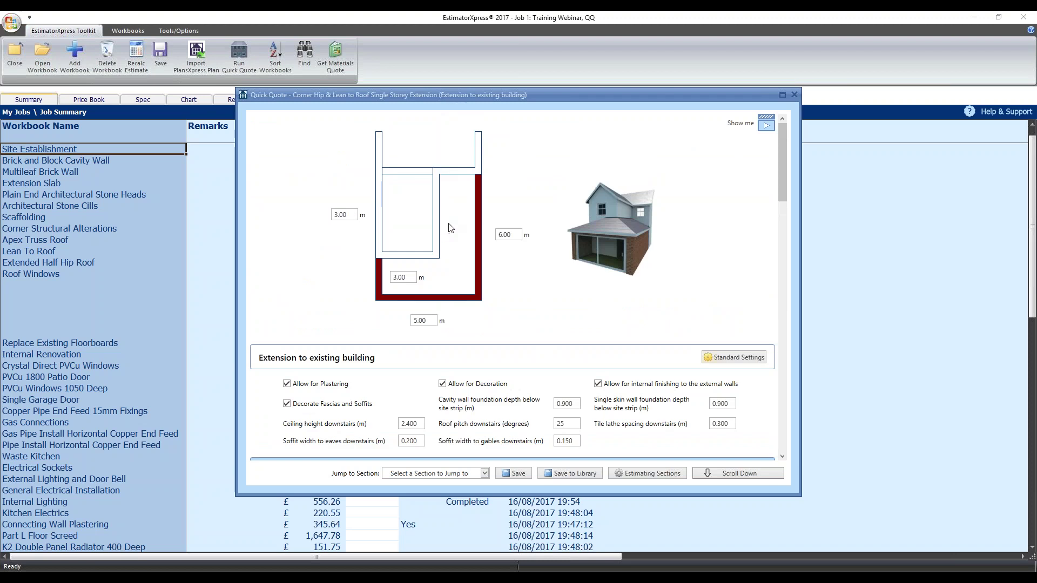
scroll(458, 226, "down", 3)
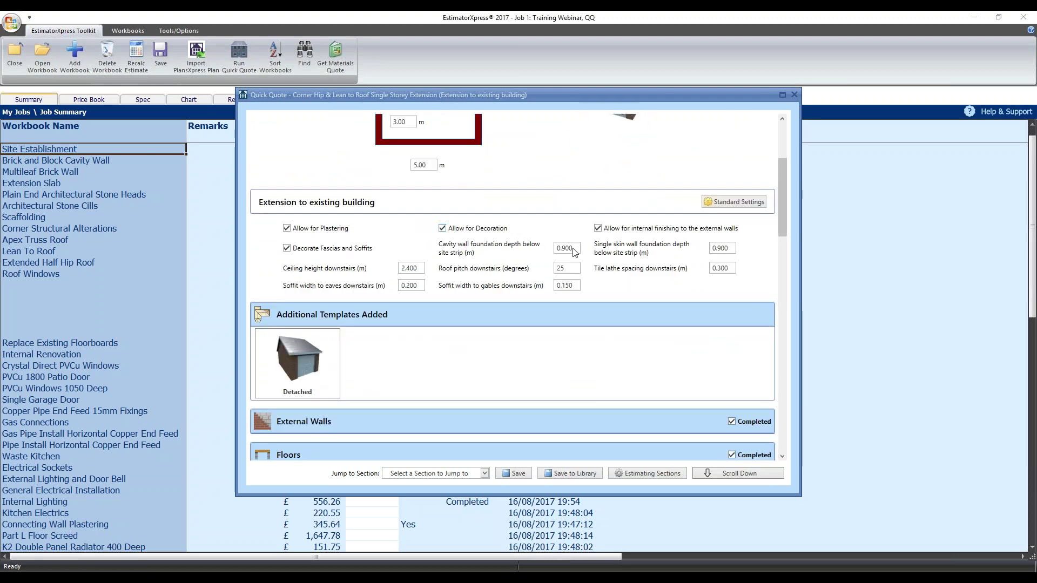
scroll(524, 251, "down", 3)
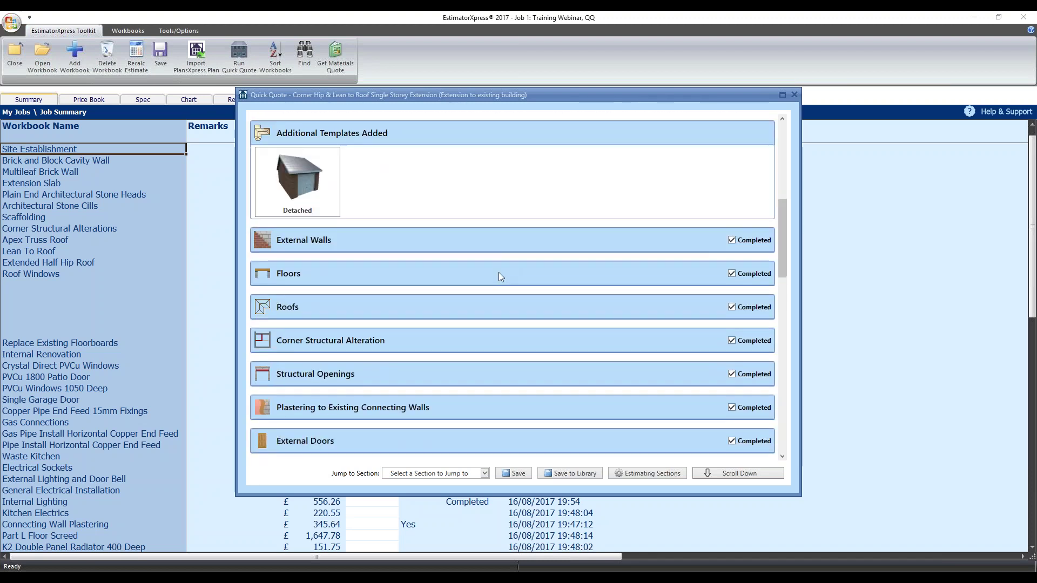
scroll(498, 274, "down", 2)
scroll(497, 274, "down", 2)
scroll(497, 274, "down", 6)
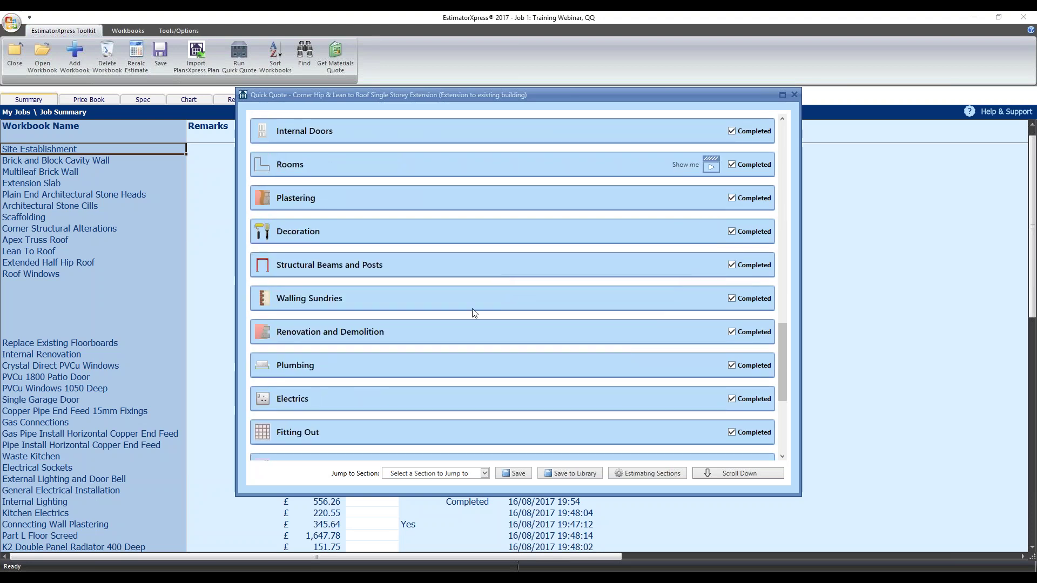
scroll(474, 314, "up", 6)
scroll(470, 311, "up", 2)
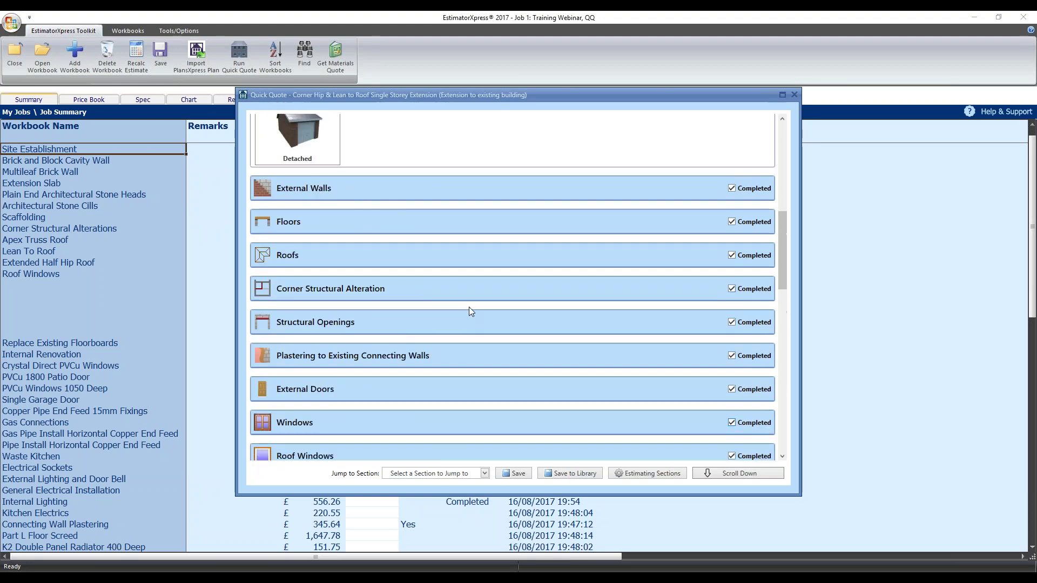
- Reopen the Floors section, set the downstairs floor specification to Not Required, and mark Floors completed
left_click(732, 221)
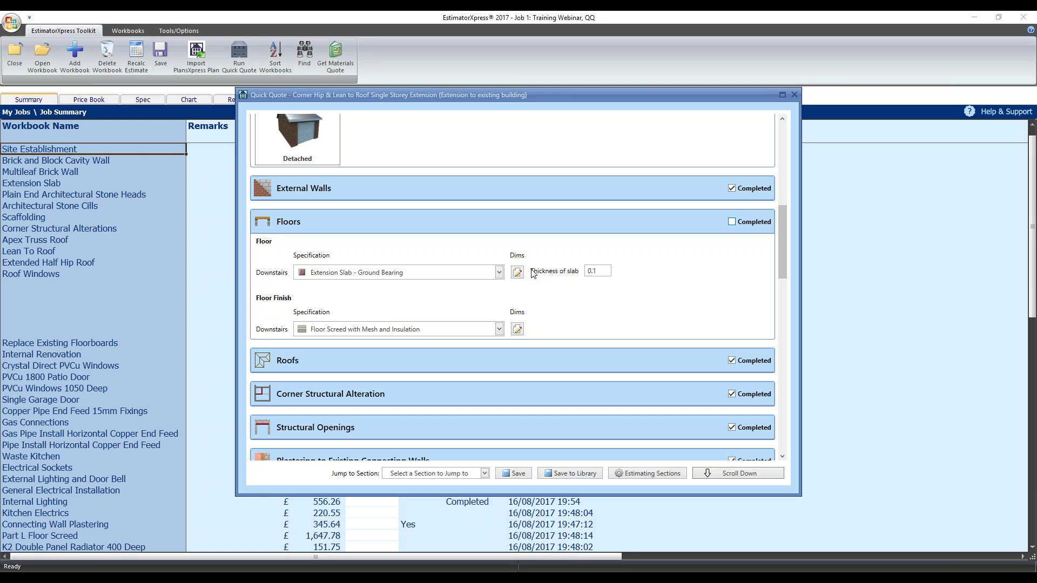
left_click(441, 273)
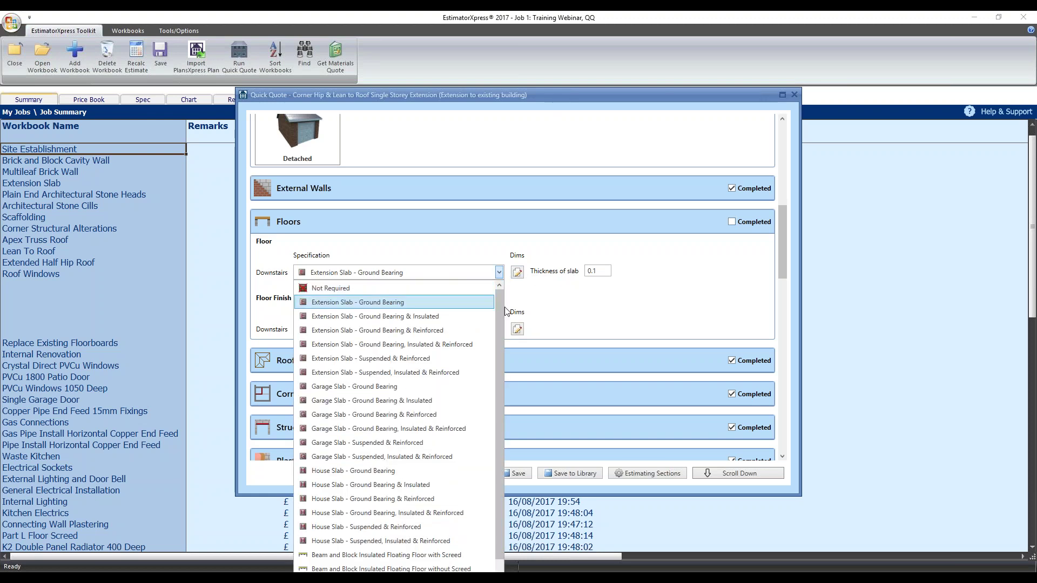
left_click_drag(501, 309, 506, 340)
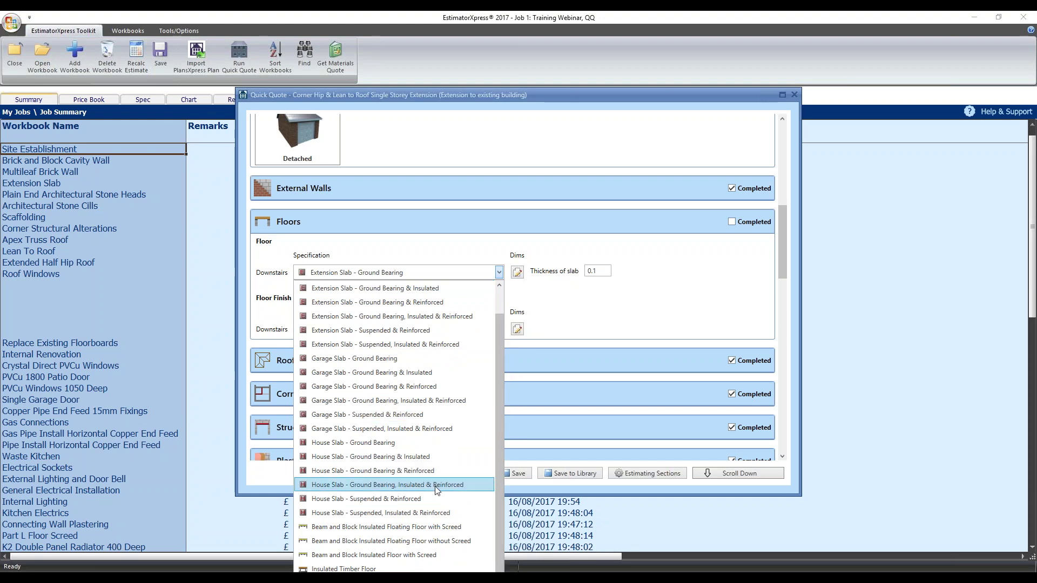
scroll(501, 526, "up", 1)
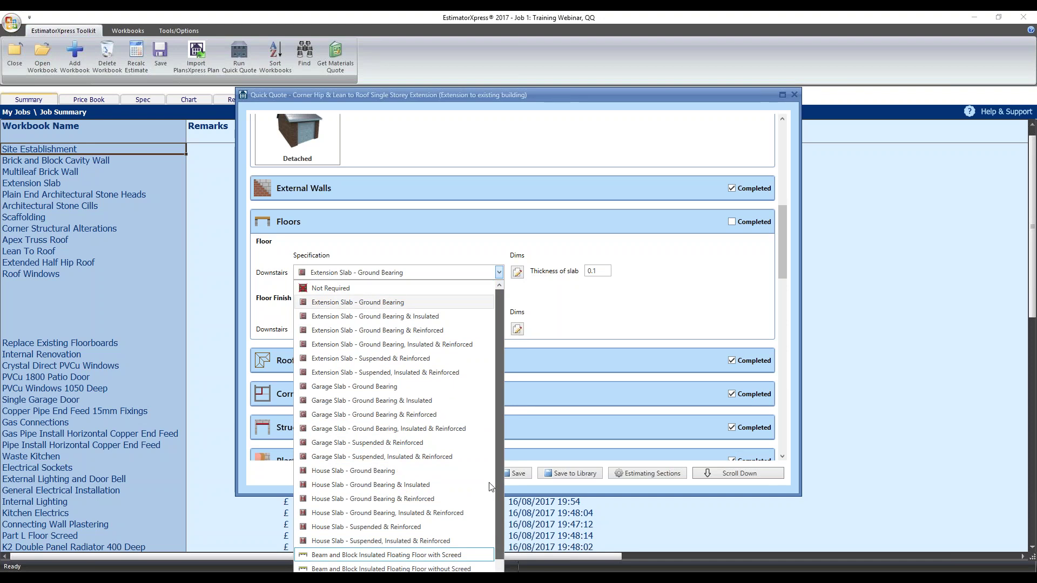
left_click(459, 287)
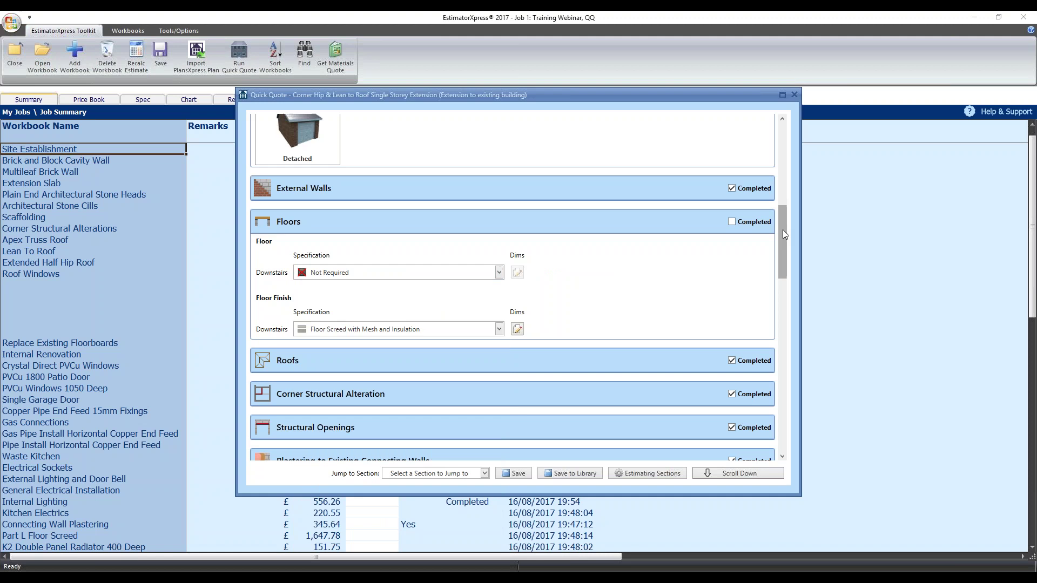
left_click_drag(783, 254, 786, 224)
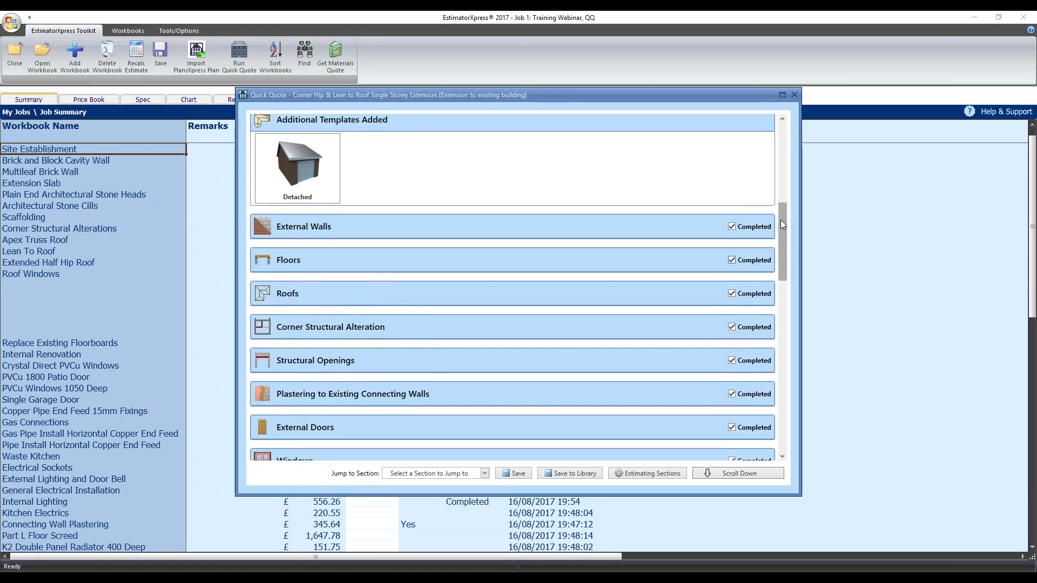
left_click(731, 260)
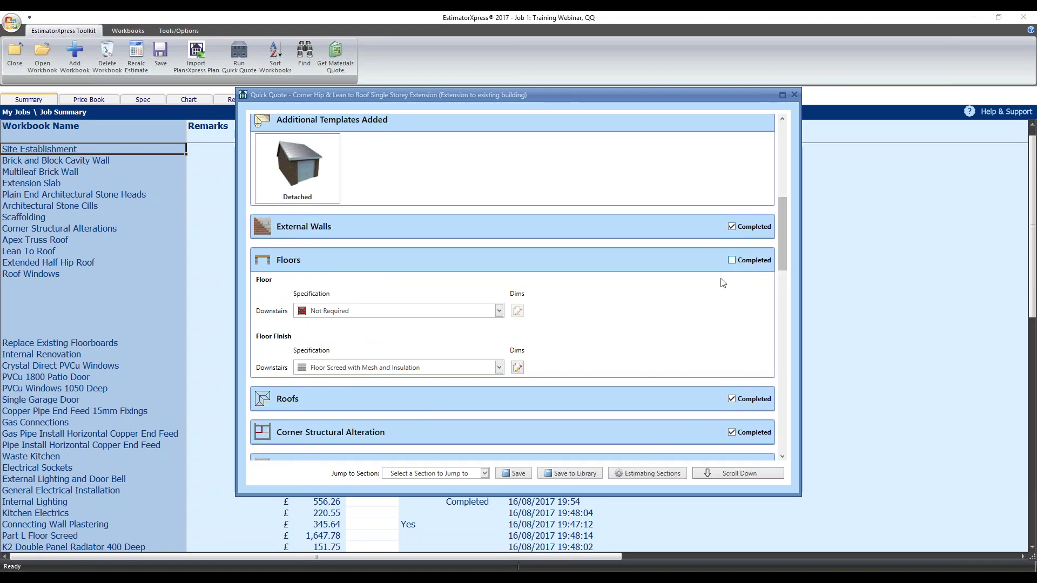
left_click(731, 261)
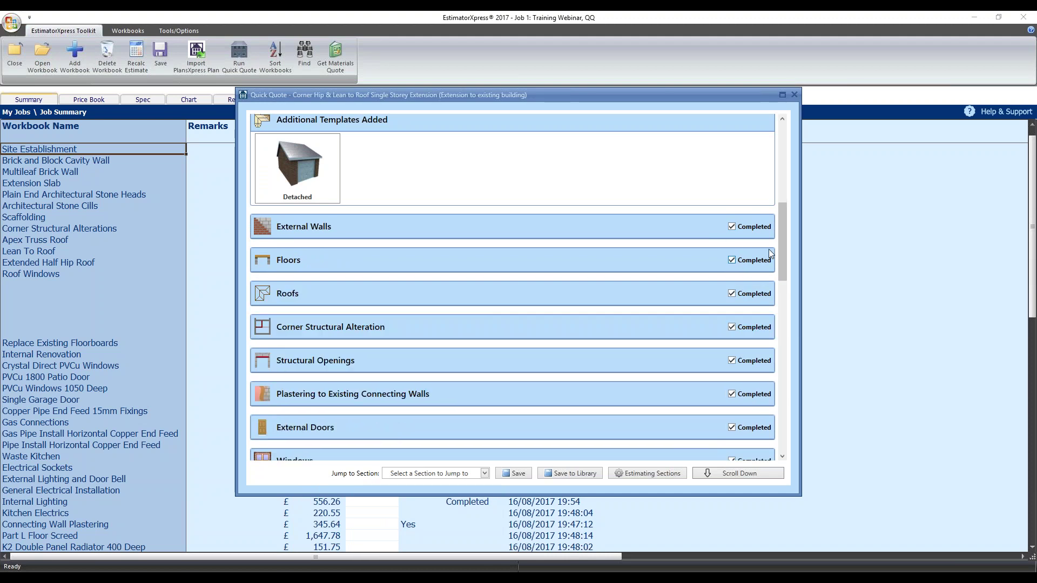
- Review the list of estimating sections available in the template and accept the current selection
left_click_drag(783, 238, 781, 379)
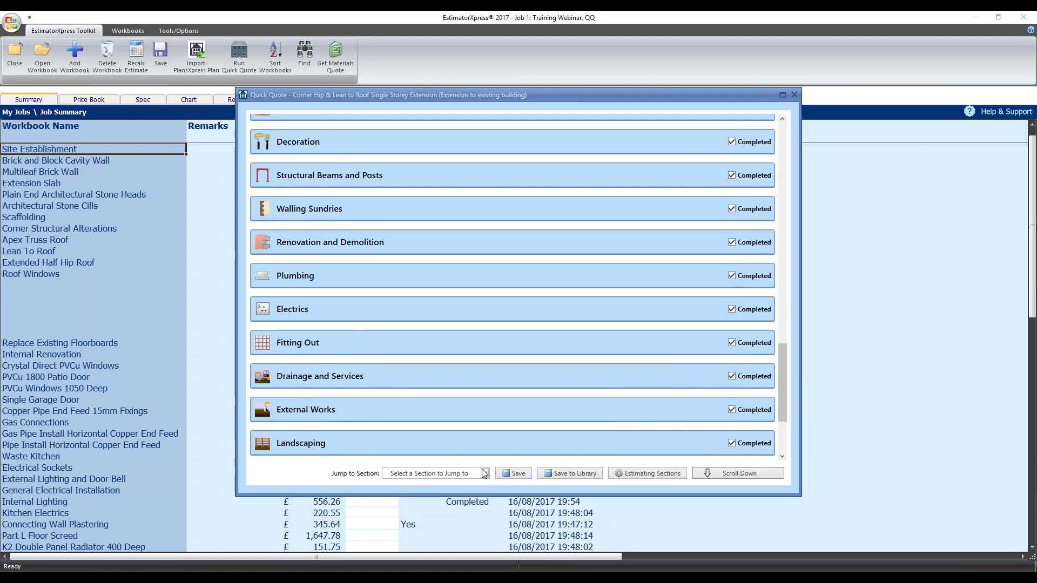
left_click(620, 472)
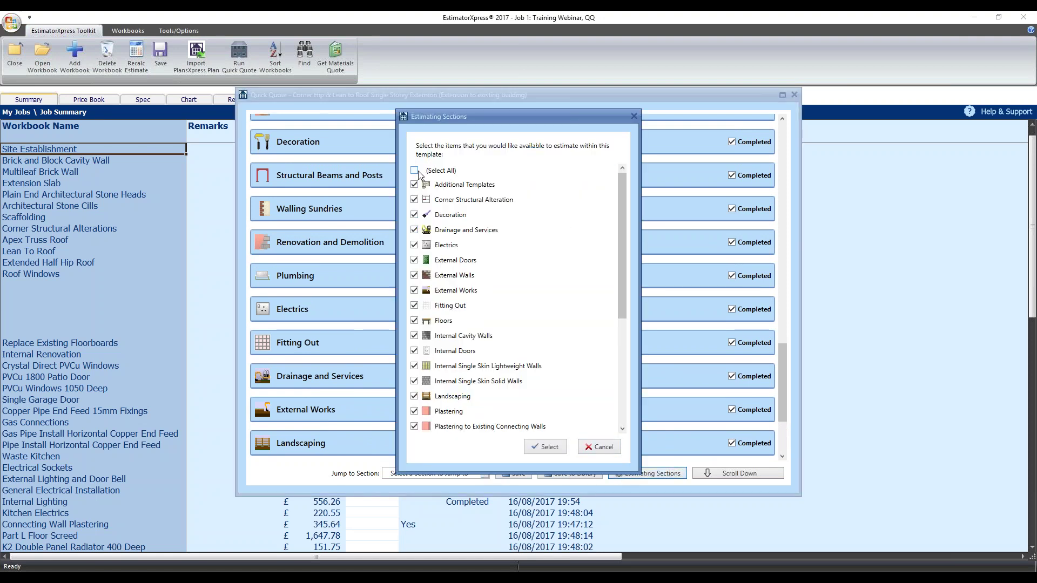
left_click_drag(623, 202, 630, 326)
left_click(545, 447)
- Jump to the Floors section, reopen it and review the specifications available for the downstairs floor
scroll(631, 421, "down", 4)
scroll(350, 387, "down", 2)
left_click(460, 475)
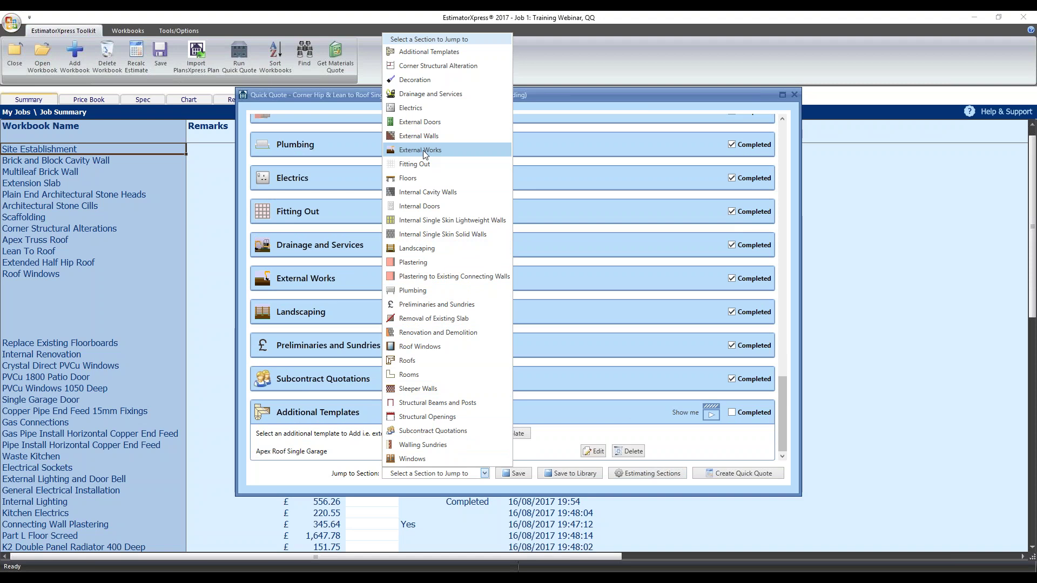
left_click(414, 174)
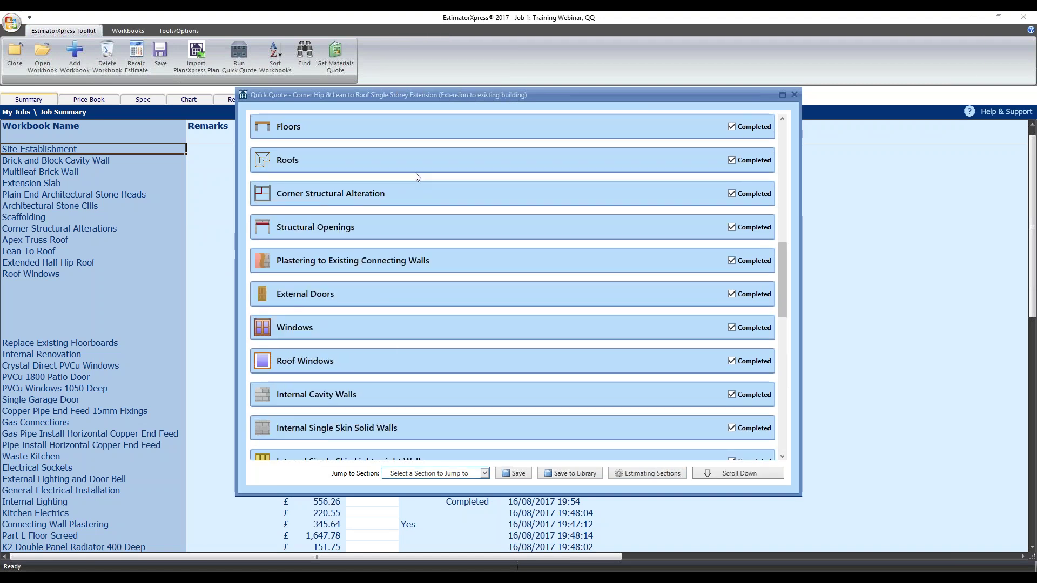
left_click(731, 127)
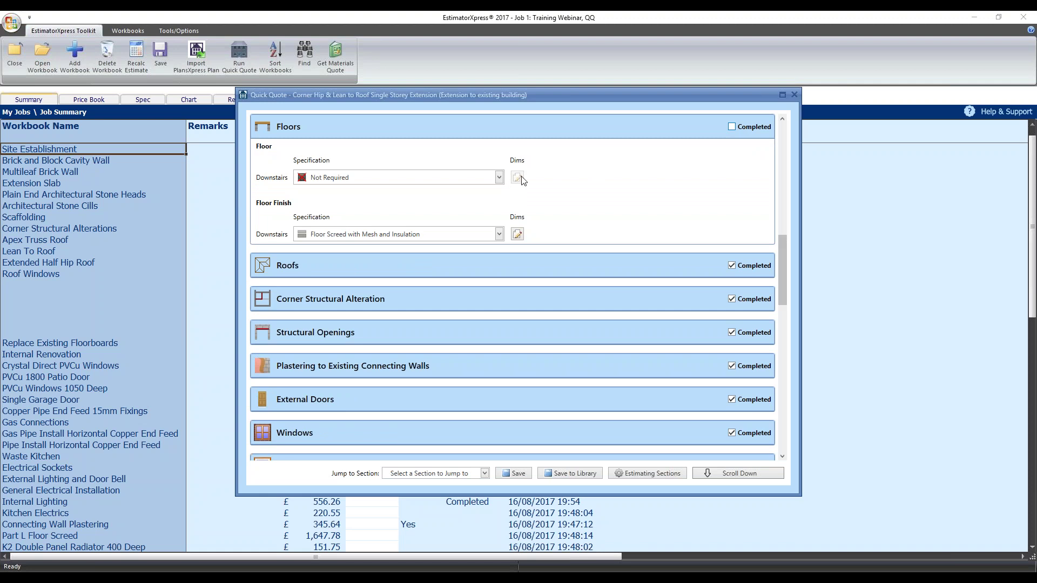
left_click(498, 178)
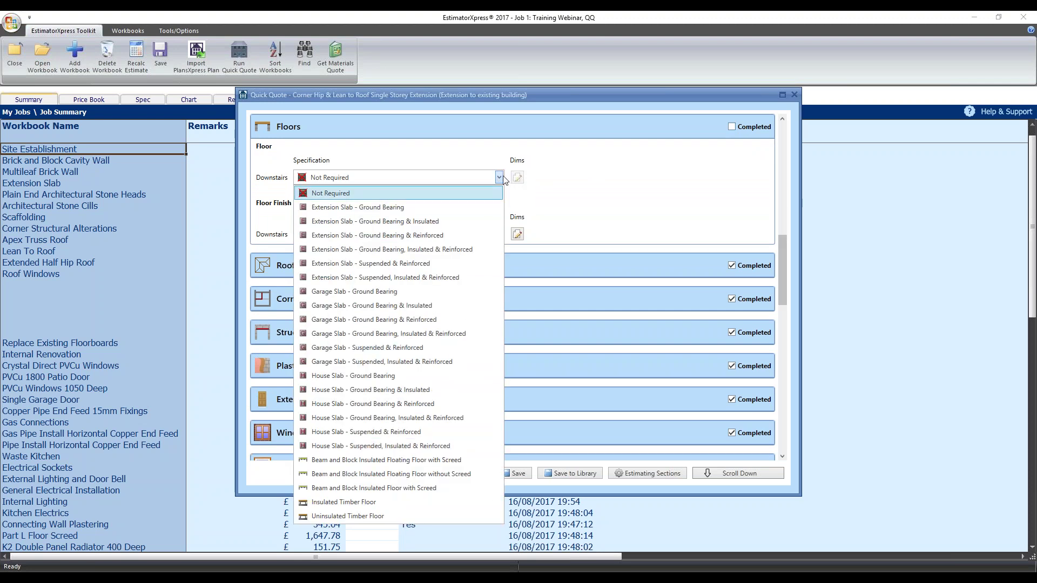
left_click(733, 127)
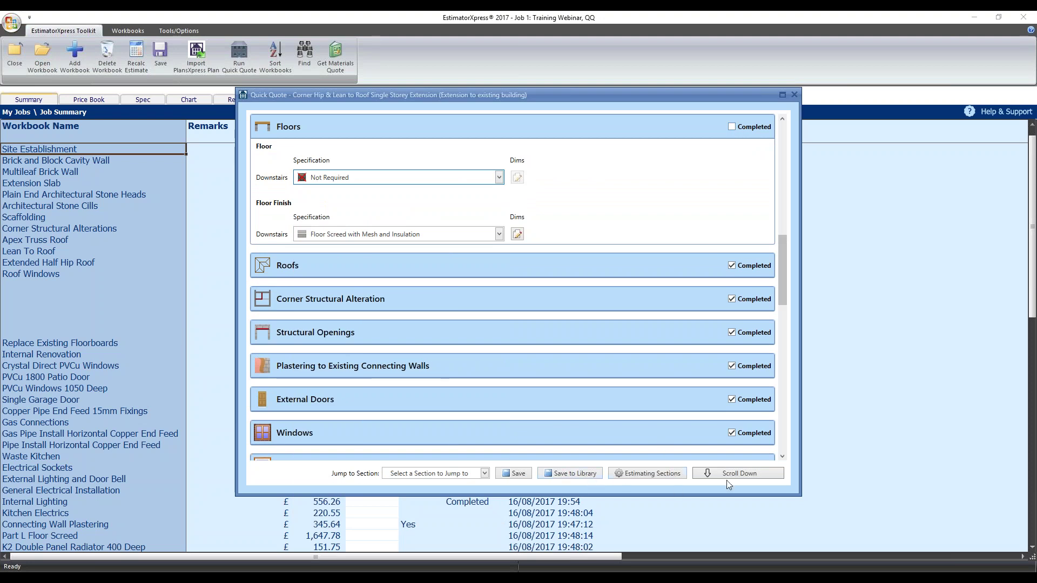
- Review the types of additional template that can be added to the quote and leave without choosing one
left_click_drag(782, 264, 783, 416)
left_click(496, 434)
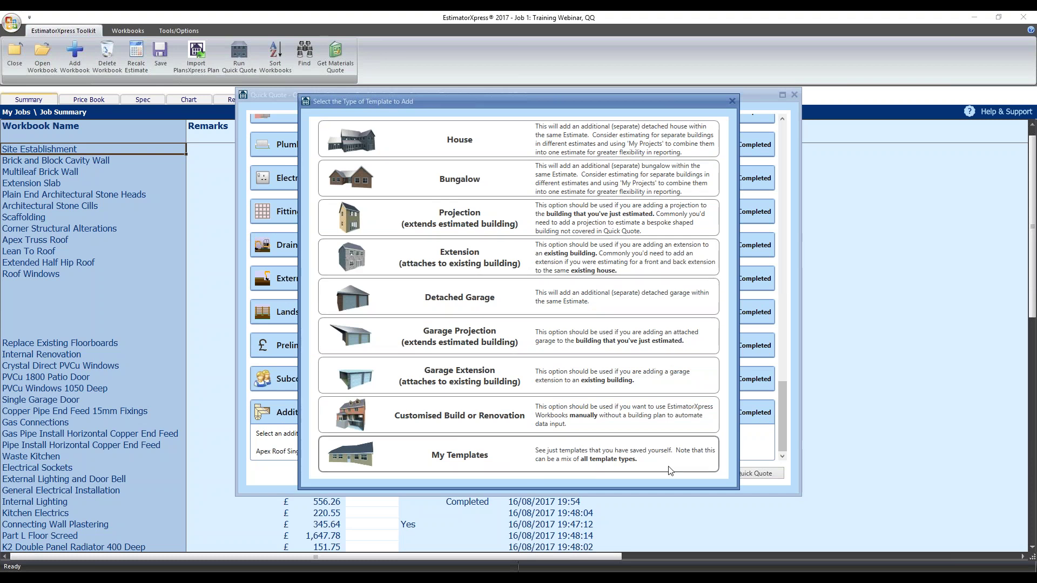
left_click(732, 101)
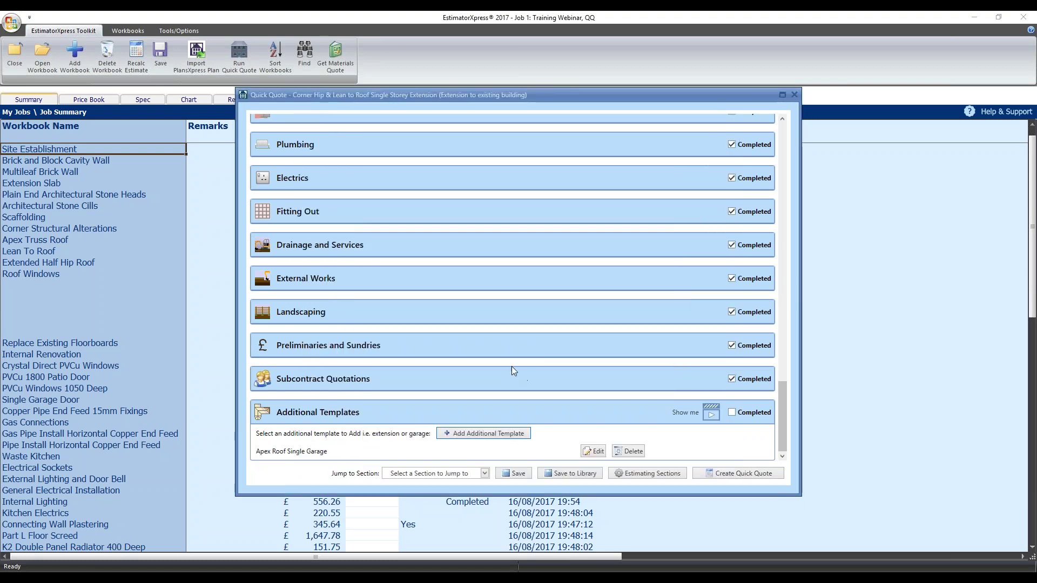
- Reopen the Rooms section and add an L-Shaped Room with a Flat Ceiling described as Family Room
scroll(516, 361, "up", 2)
scroll(514, 354, "up", 4)
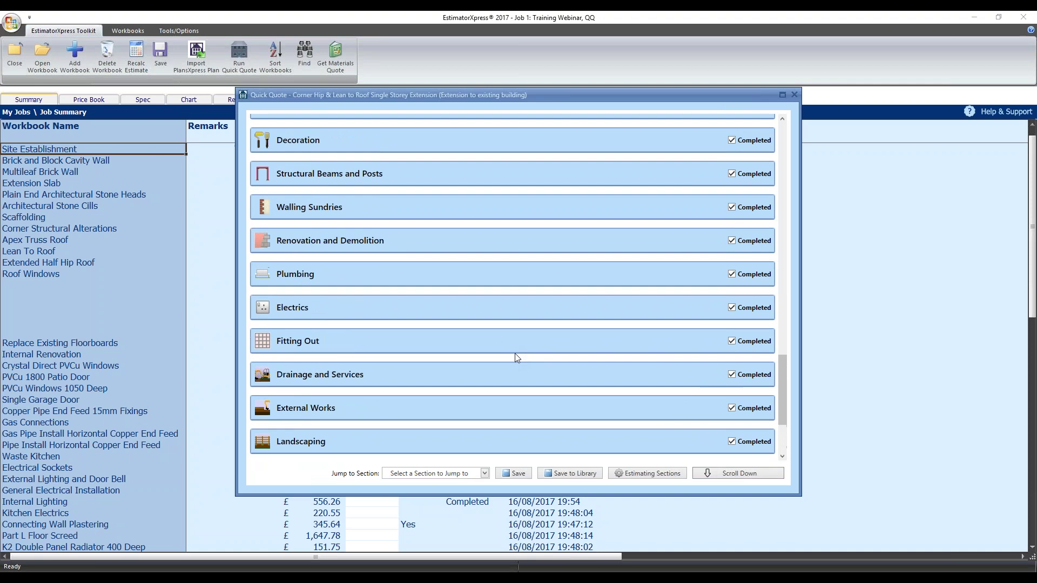
left_click(739, 177)
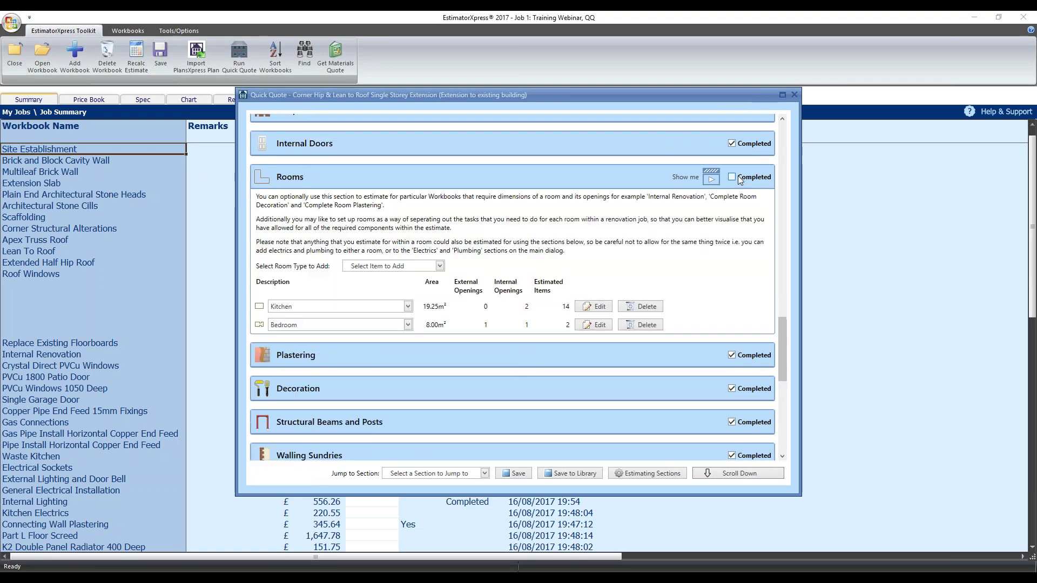
left_click(438, 266)
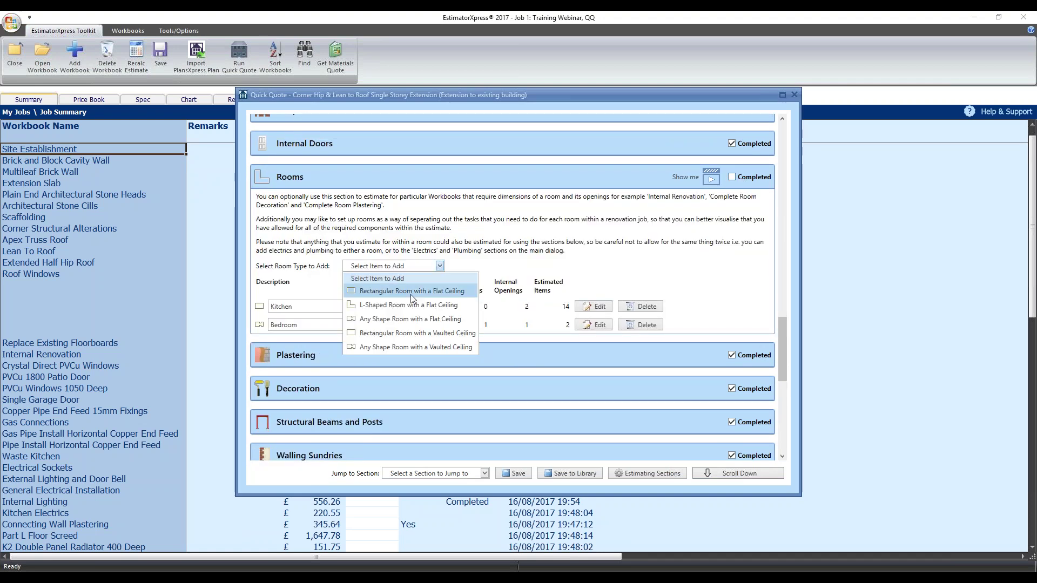
left_click(380, 305)
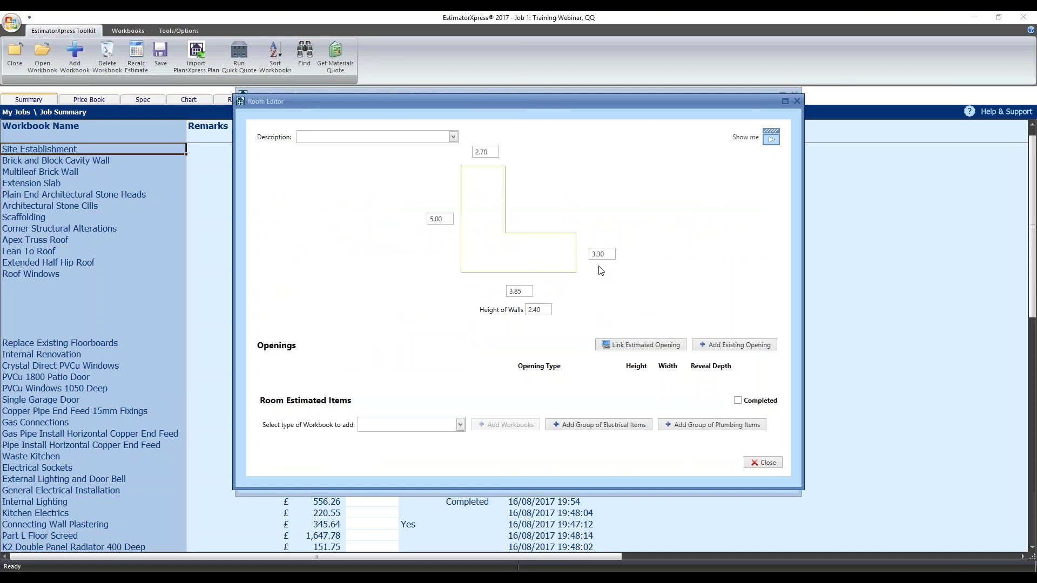
left_click(453, 137)
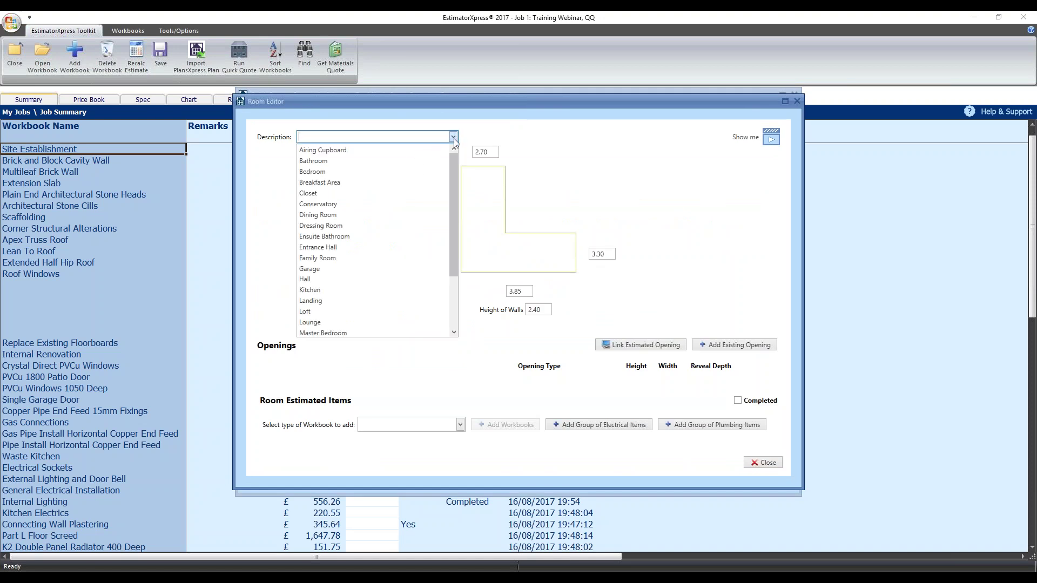
left_click_drag(454, 168, 453, 223)
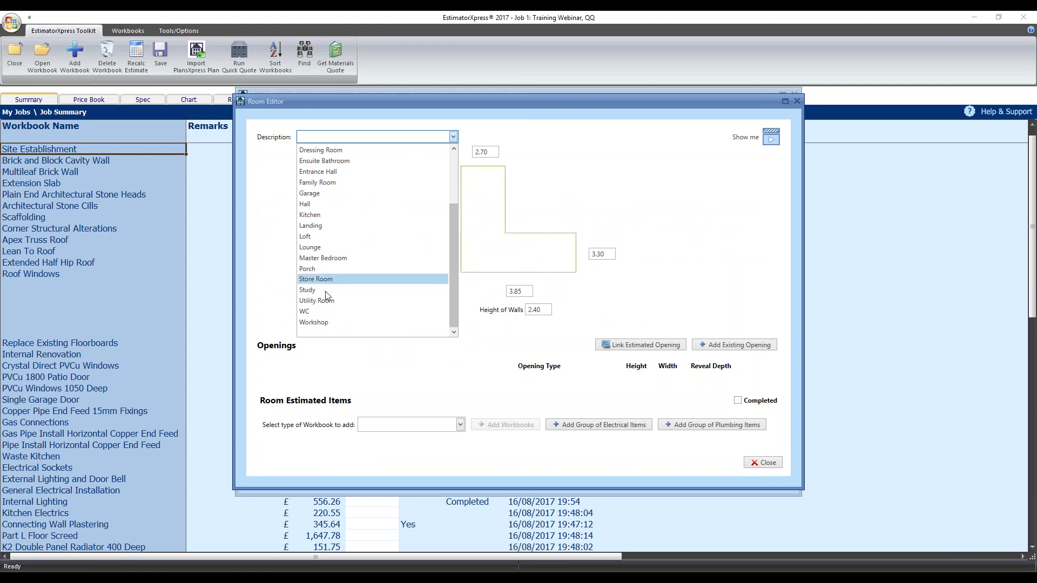
left_click(340, 181)
left_click(329, 276)
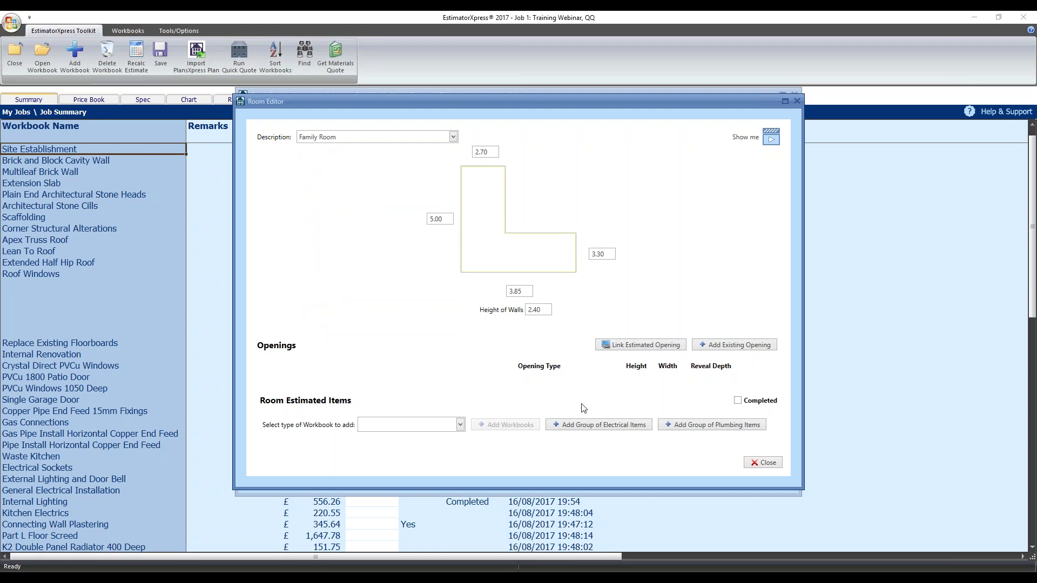
- Check the workbook types available for the Family Room, close its editor and delete the room
left_click(460, 426)
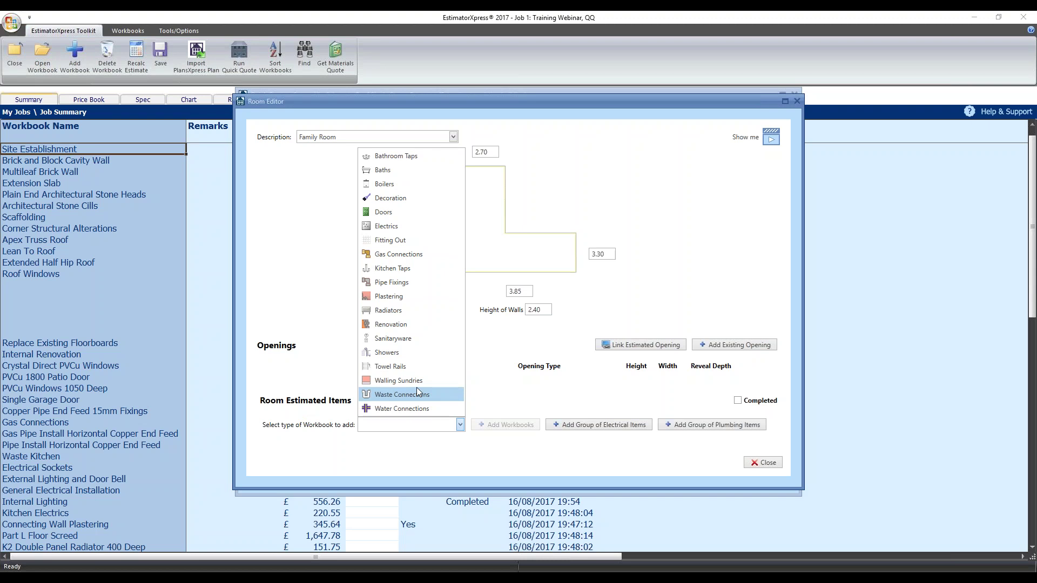
left_click(509, 396)
left_click(769, 465)
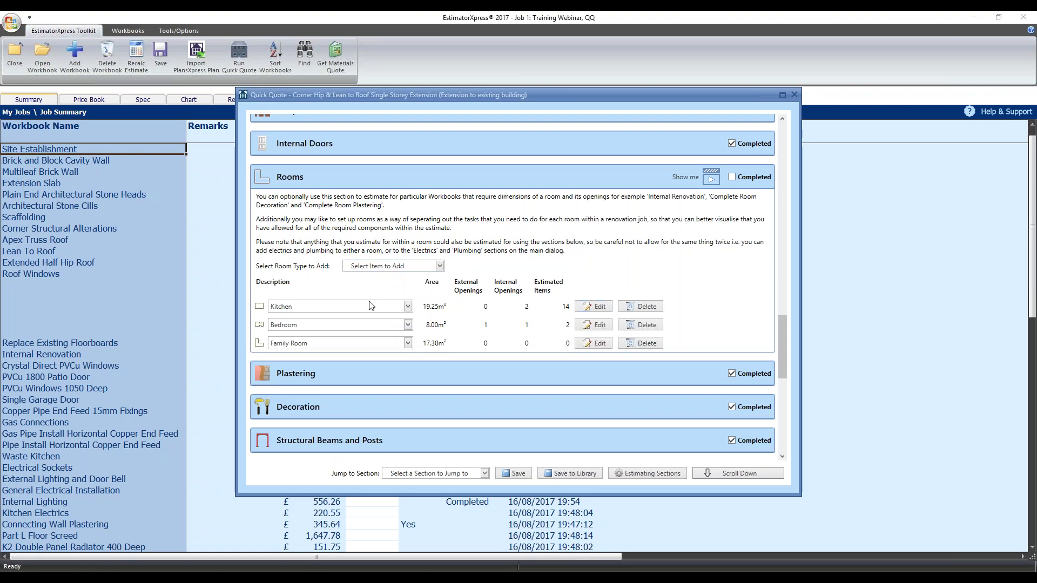
left_click(358, 344)
left_click(652, 345)
- Reopen External Works to review the workbooks it offers, and mark it completed again without adding any
scroll(672, 312, "down", 5)
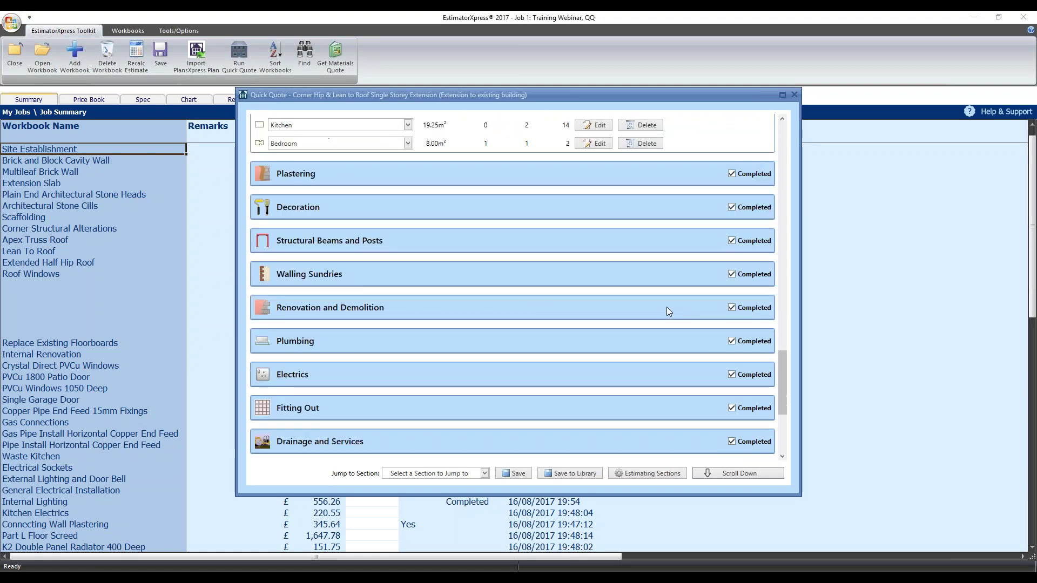
scroll(537, 297, "down", 3)
scroll(537, 296, "down", 3)
scroll(528, 287, "down", 2)
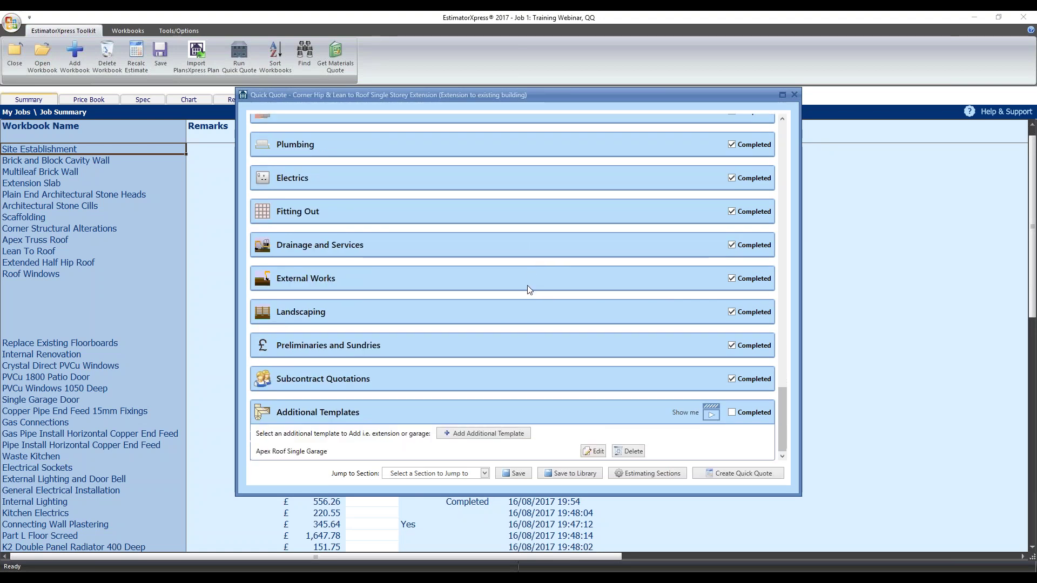
left_click(732, 278)
left_click(322, 304)
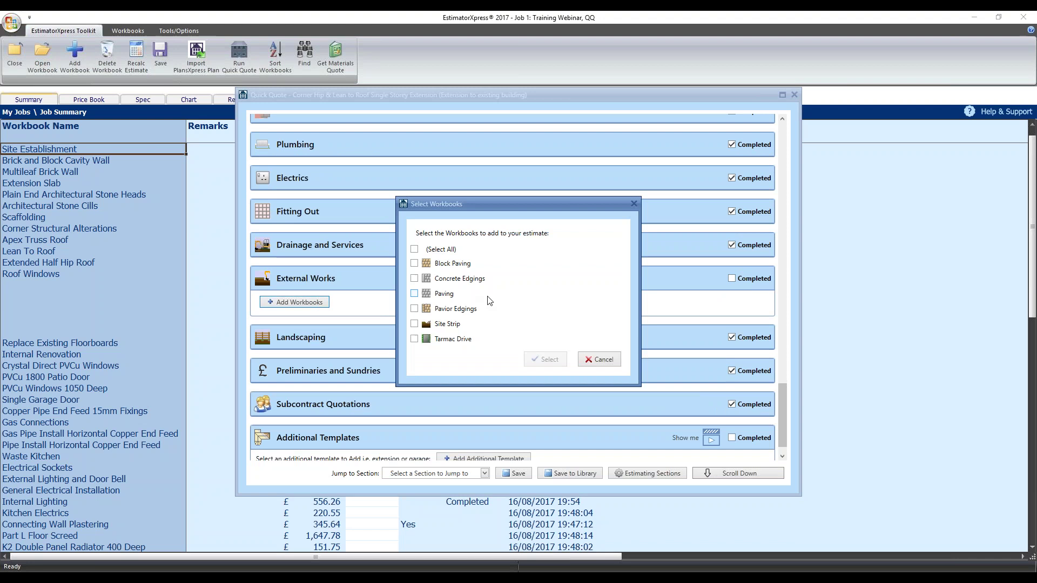
left_click(602, 359)
left_click(738, 279)
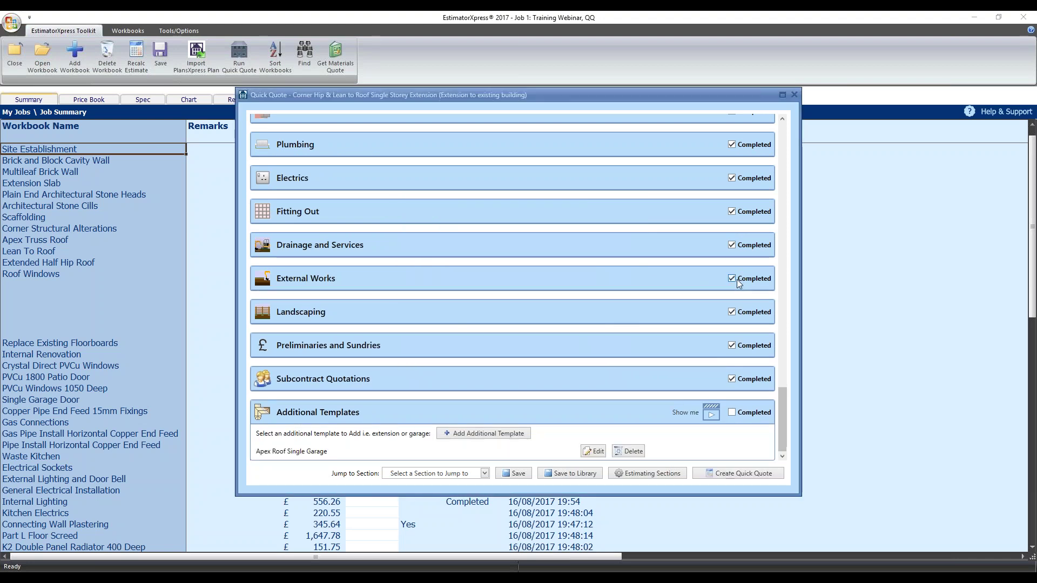
- Add a Customised Build as an additional template, with Floors as the only section to estimate
left_click(508, 437)
left_click(485, 422)
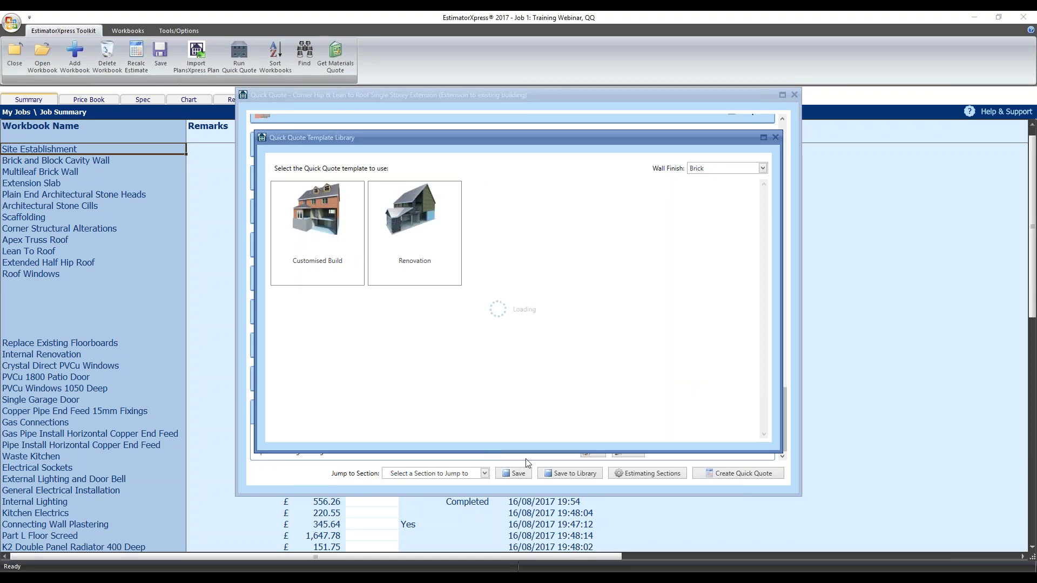
left_click(318, 244)
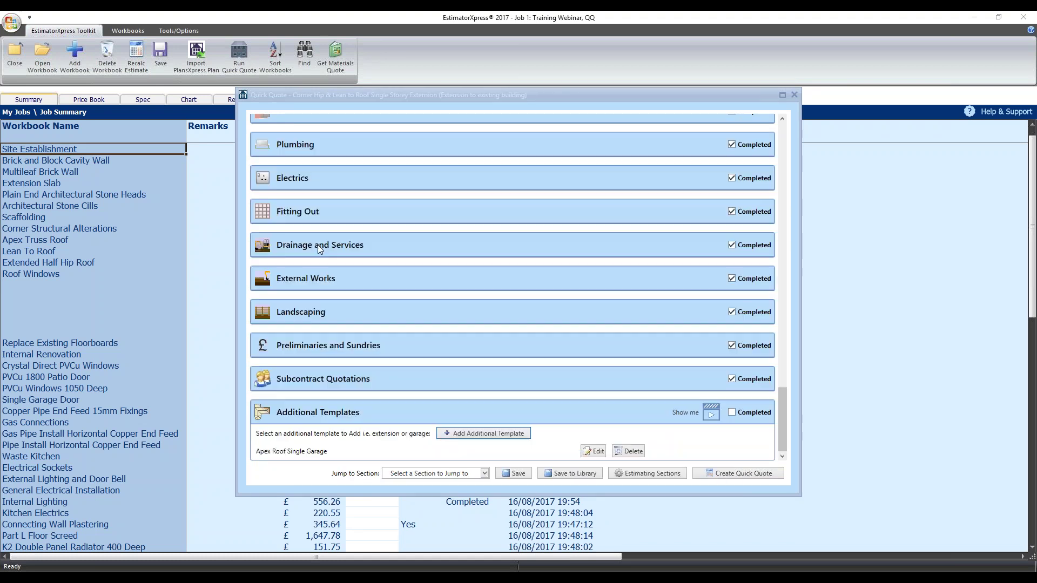
left_click(401, 174)
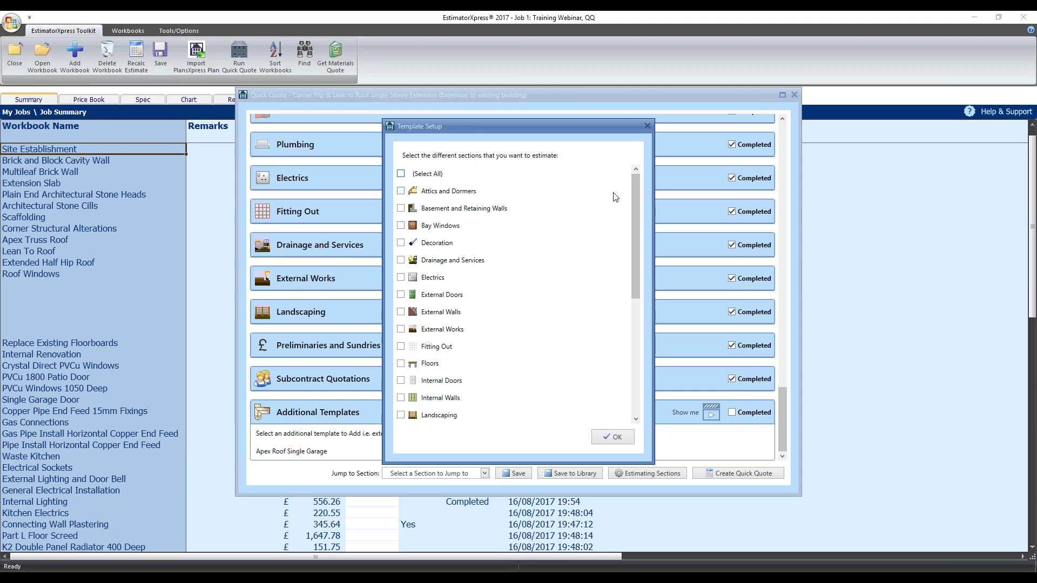
left_click_drag(633, 196, 639, 221)
left_click(400, 304)
left_click(620, 441)
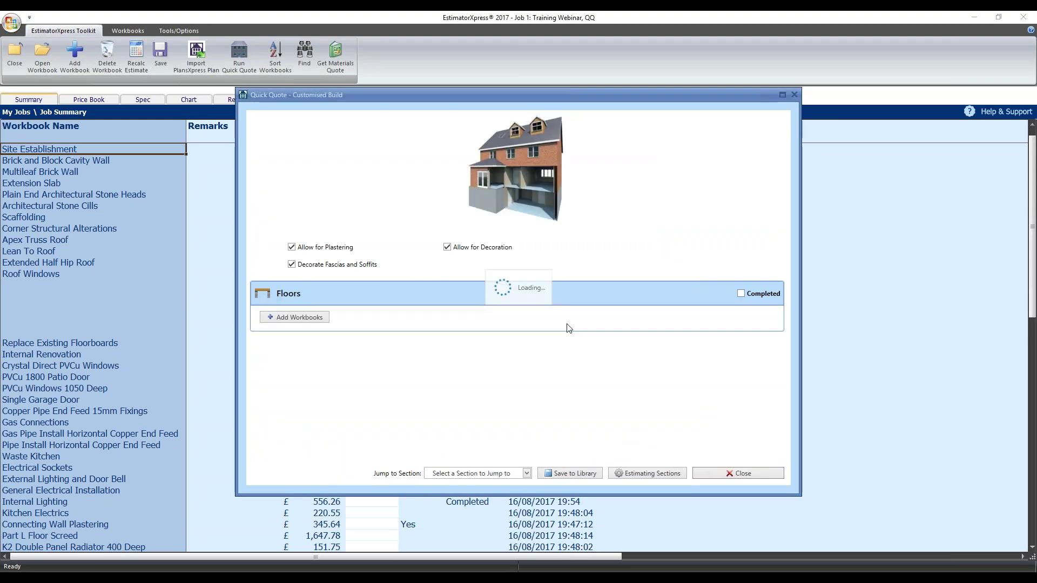
- Add the Raft Foundation with Toe workbook to the customised build's Floors section
left_click(313, 320)
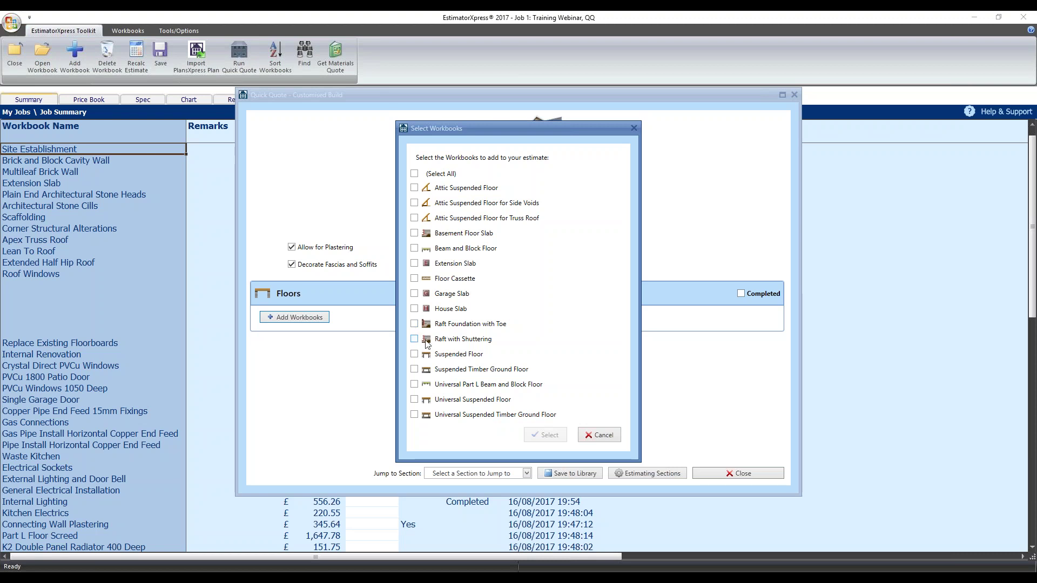
left_click(414, 323)
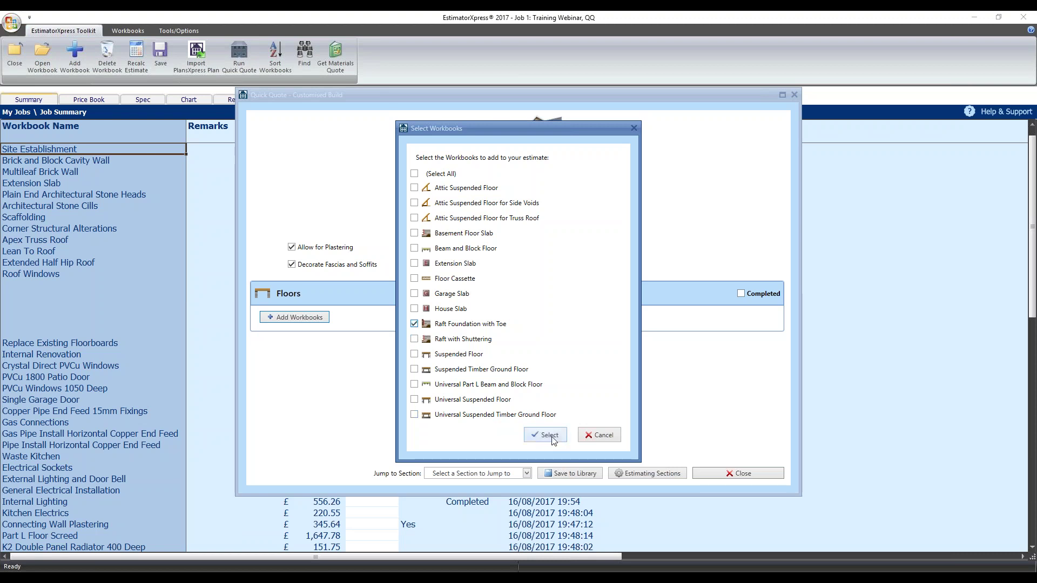
left_click(547, 436)
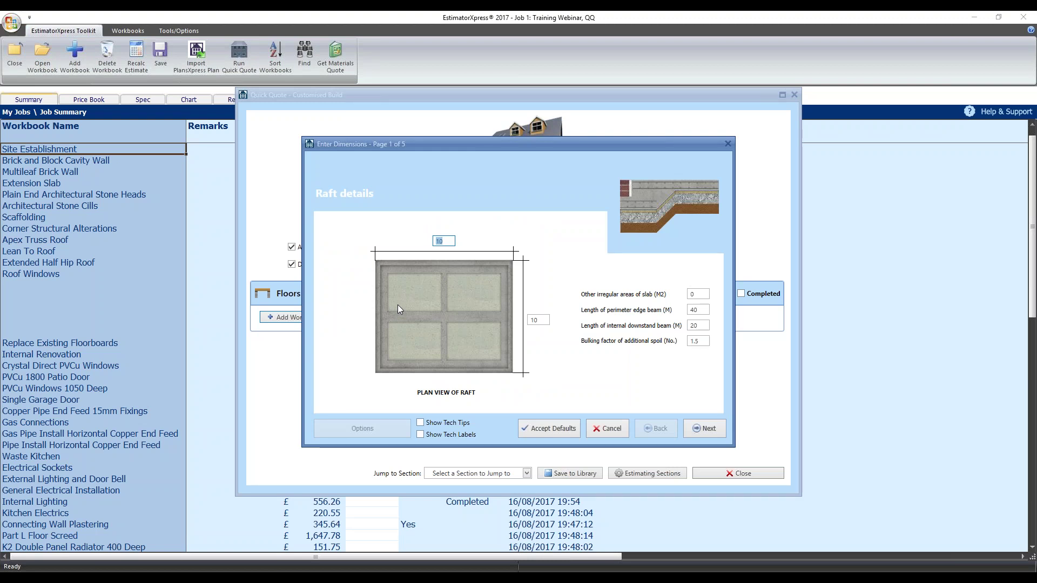
- Set the raft's plan dimensions to 3 by 6 and finish its worksheet with the remaining defaults
double_click(448, 246)
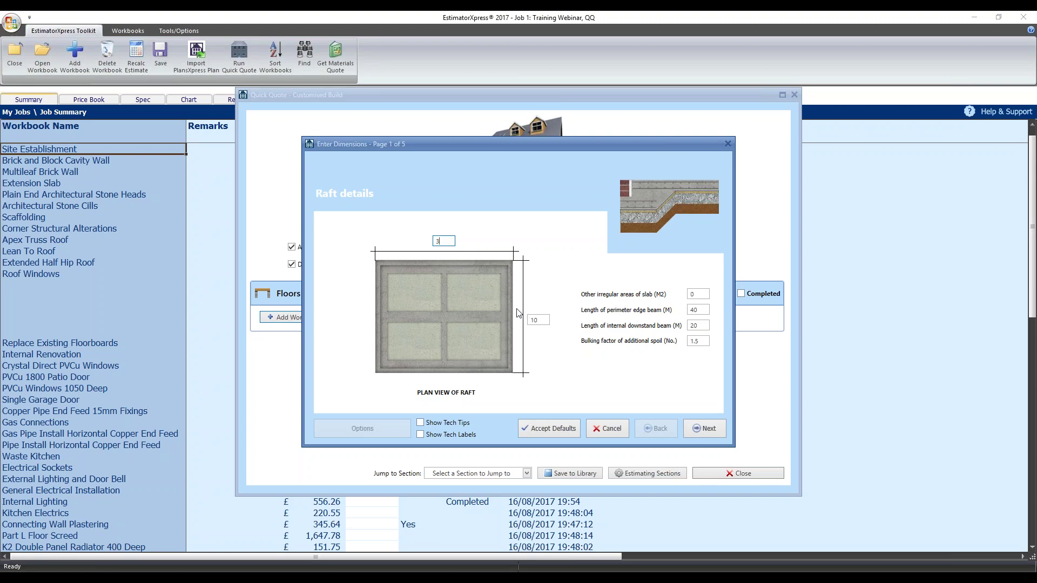
double_click(542, 321)
type("6")
left_click(702, 429)
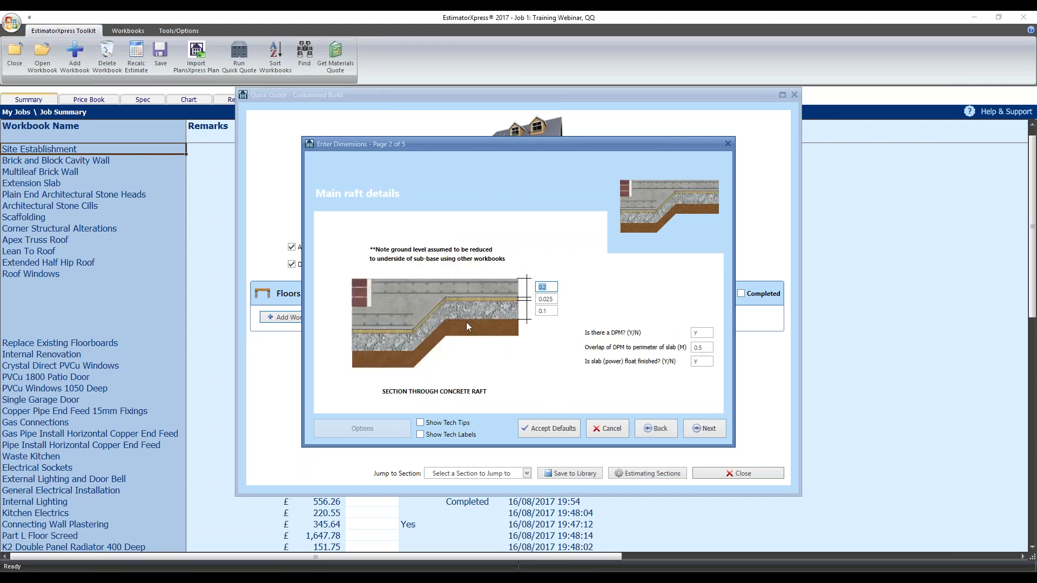
left_click(707, 429)
left_click(706, 429)
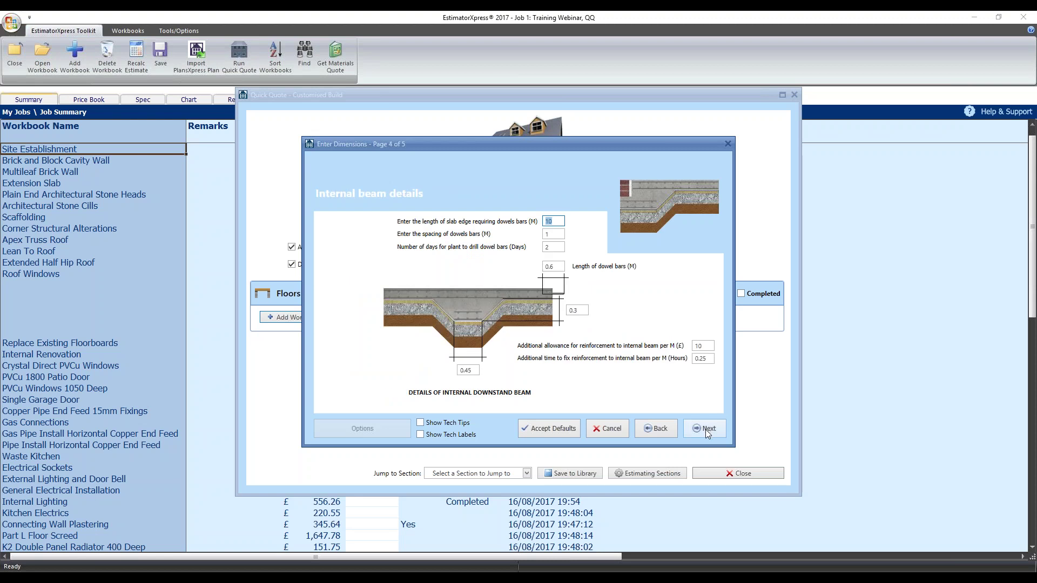
left_click(706, 432)
left_click(704, 432)
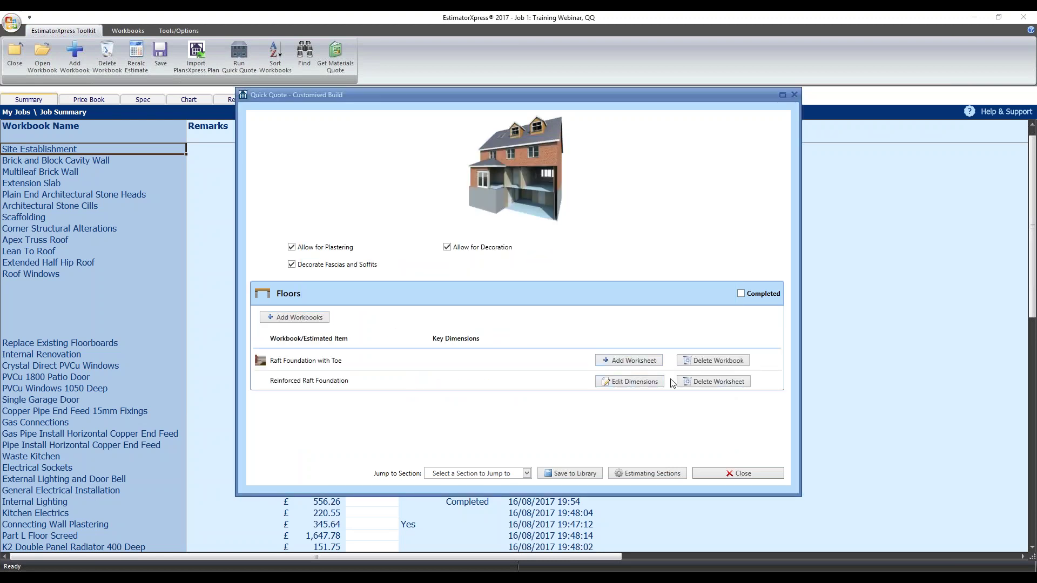
- Add a second worksheet to the Raft Foundation with Toe workbook, 3 by 3 in plan, keeping the default raft and beam details
left_click(630, 361)
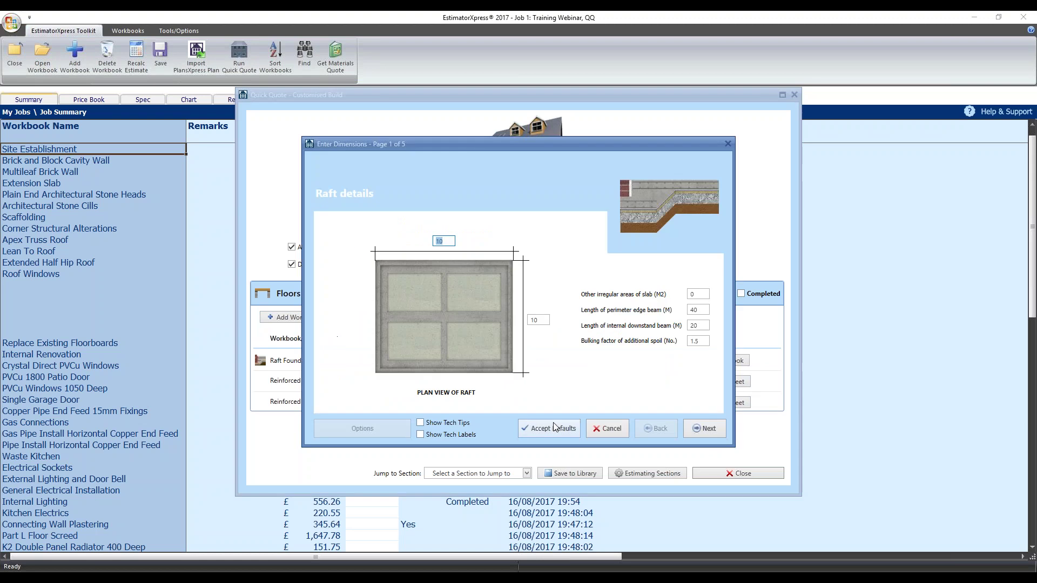
type("3")
key("Tab")
type("3")
left_click(702, 430)
left_click(702, 429)
left_click(703, 430)
left_click(704, 431)
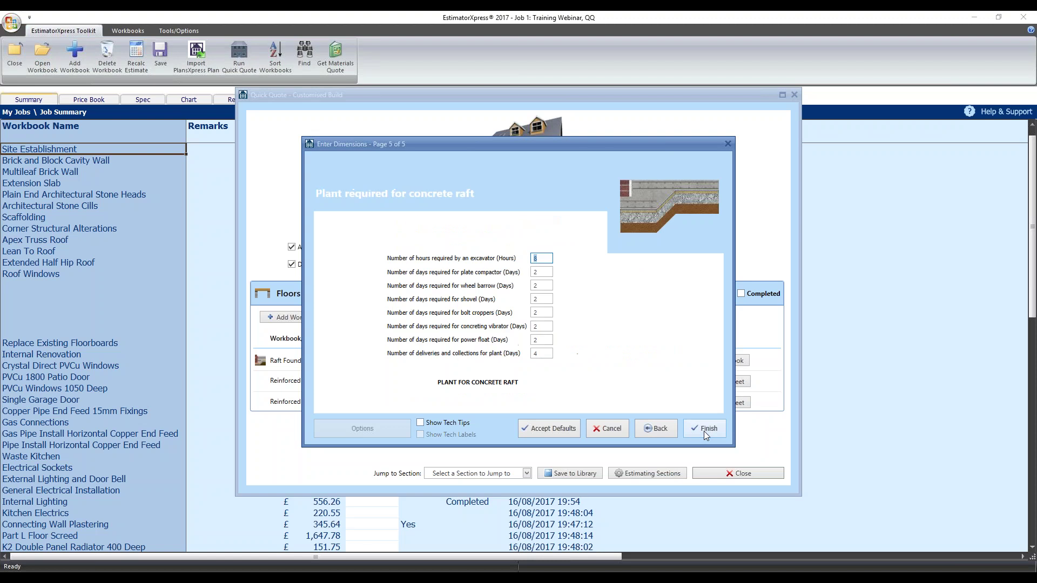
- Set all plant hours, days and deliveries for the second raft to 0, finish its worksheet and close the customised build
type("0\t0\t0\t0\t0\t0\t0")
key("Tab")
type("0")
left_click(703, 434)
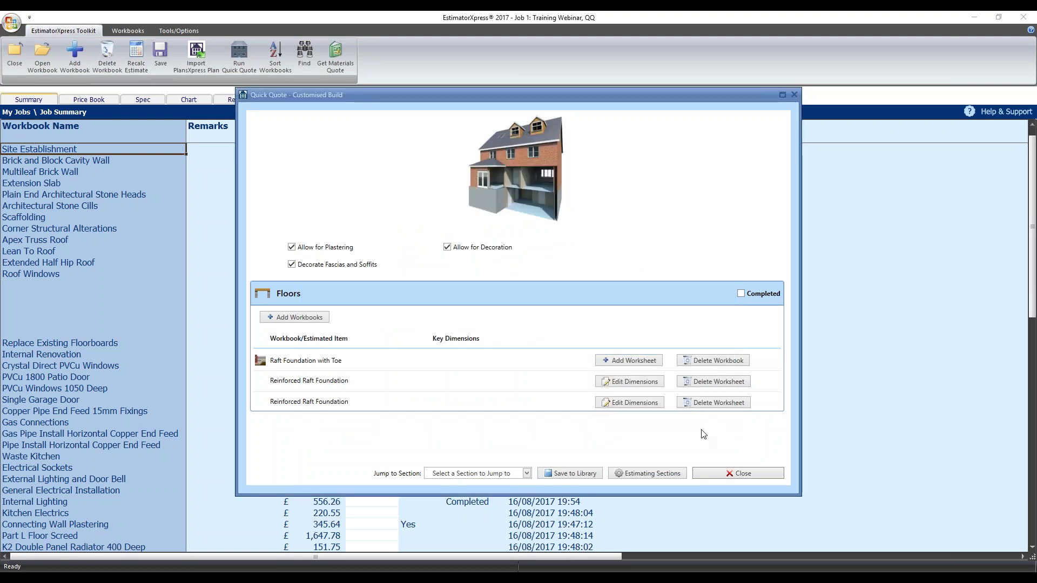
left_click(724, 476)
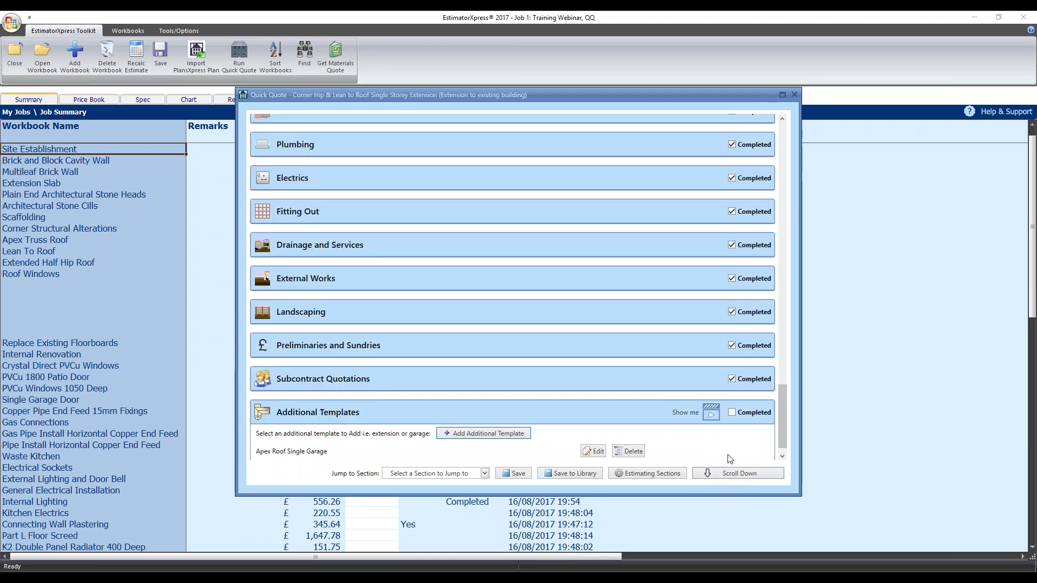
- Save the corner hip and lean-to extension's Quick Quote with its additional templates and close it, keeping the changes
left_click_drag(782, 411, 785, 435)
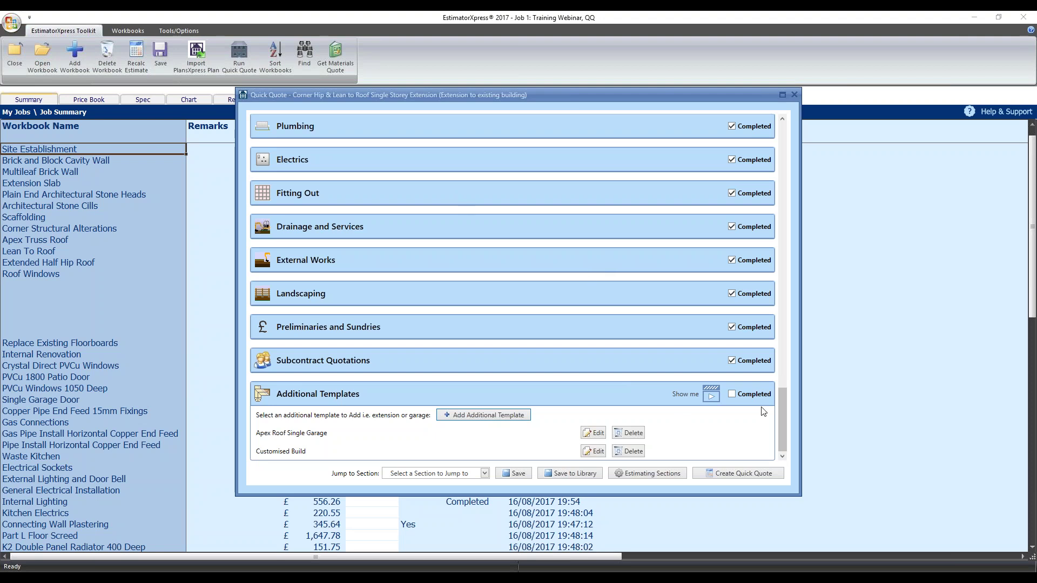
mouse_move(783, 439)
left_mouse_down()
mouse_move(796, 163)
mouse_move(786, 435)
left_mouse_up()
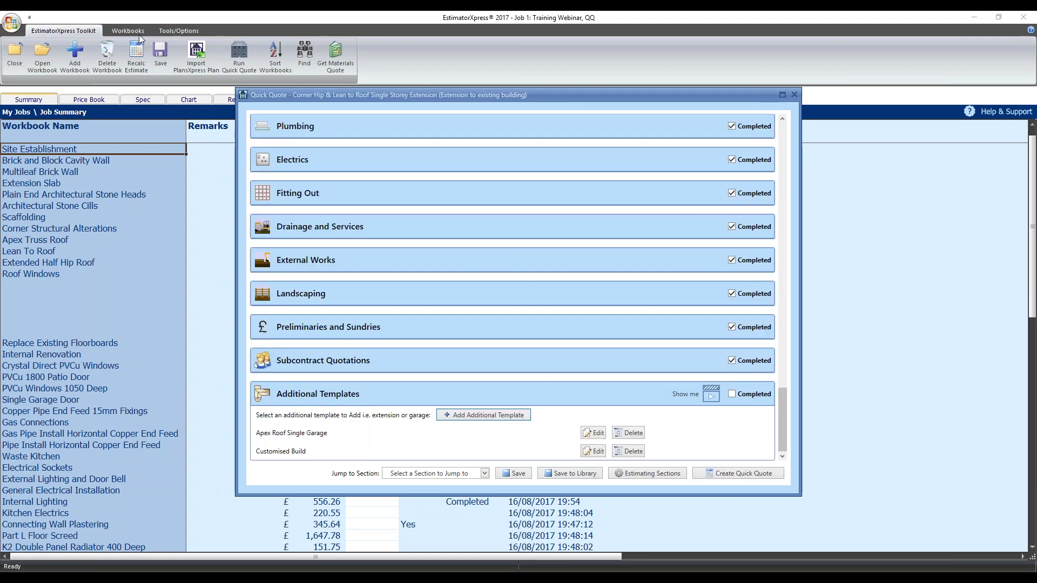
left_click(514, 473)
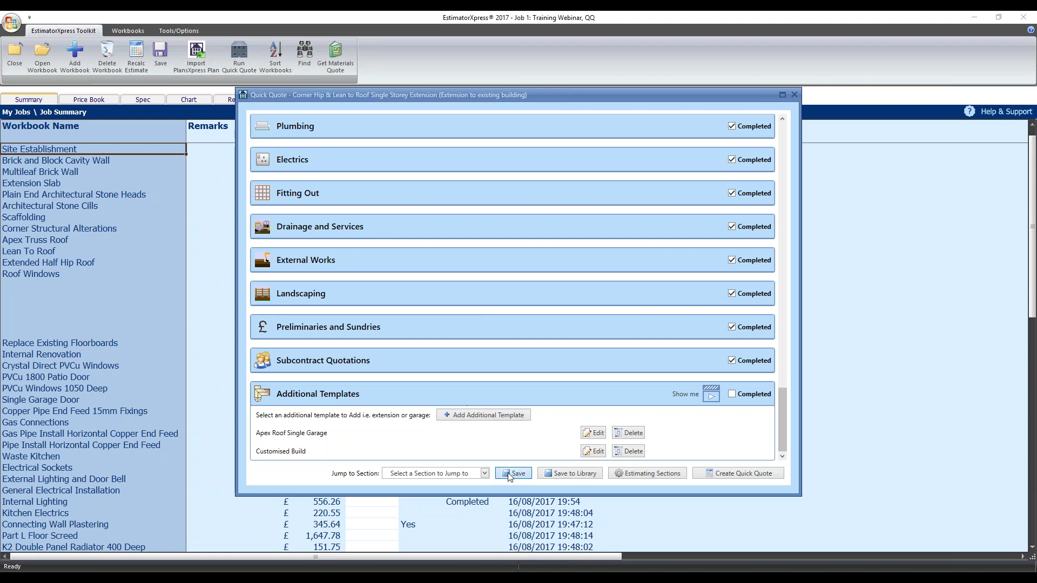
left_click(794, 97)
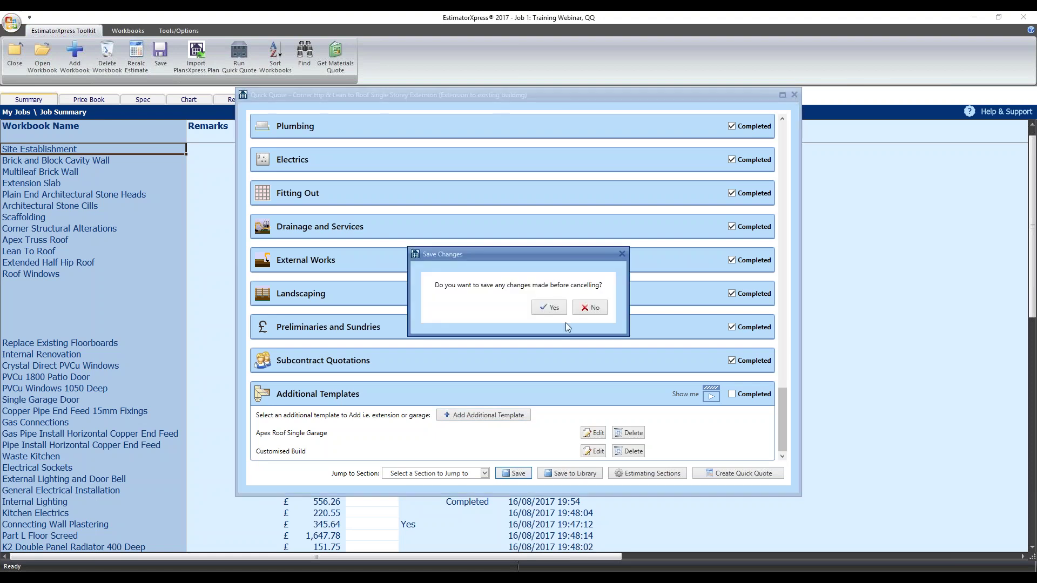
left_click(548, 309)
left_click(128, 31)
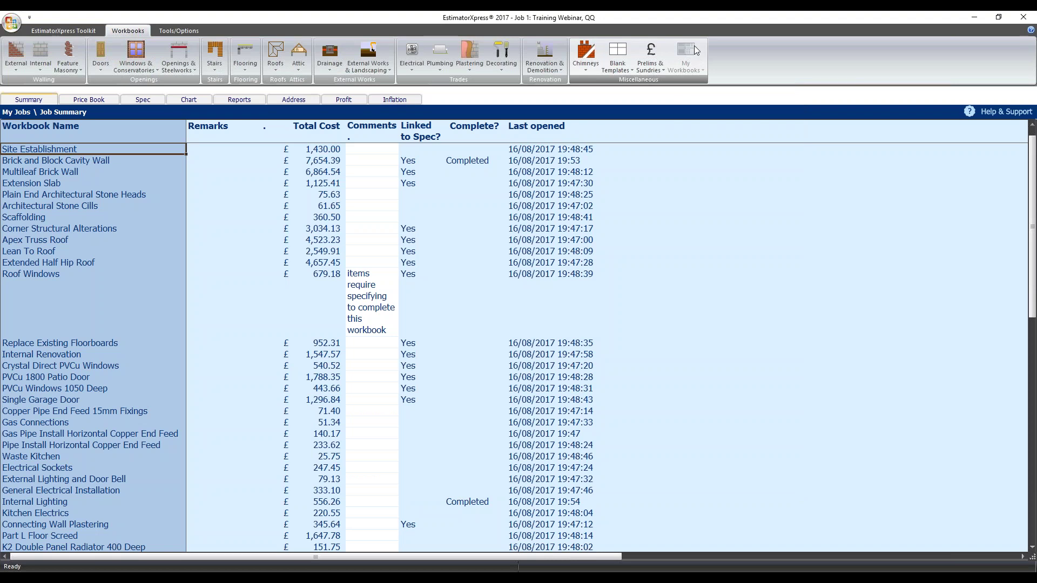
left_click(74, 35)
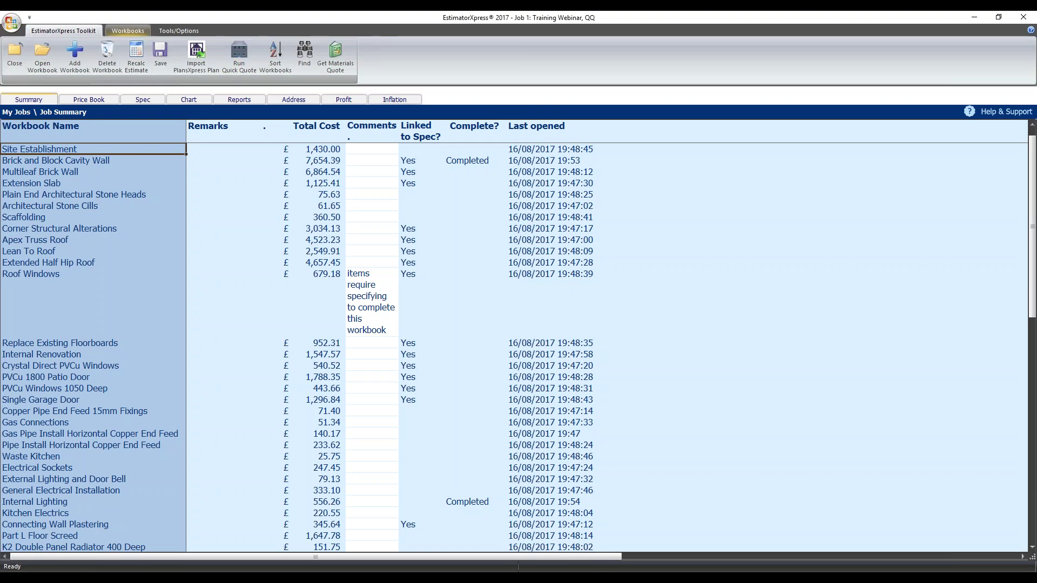
left_click(130, 30)
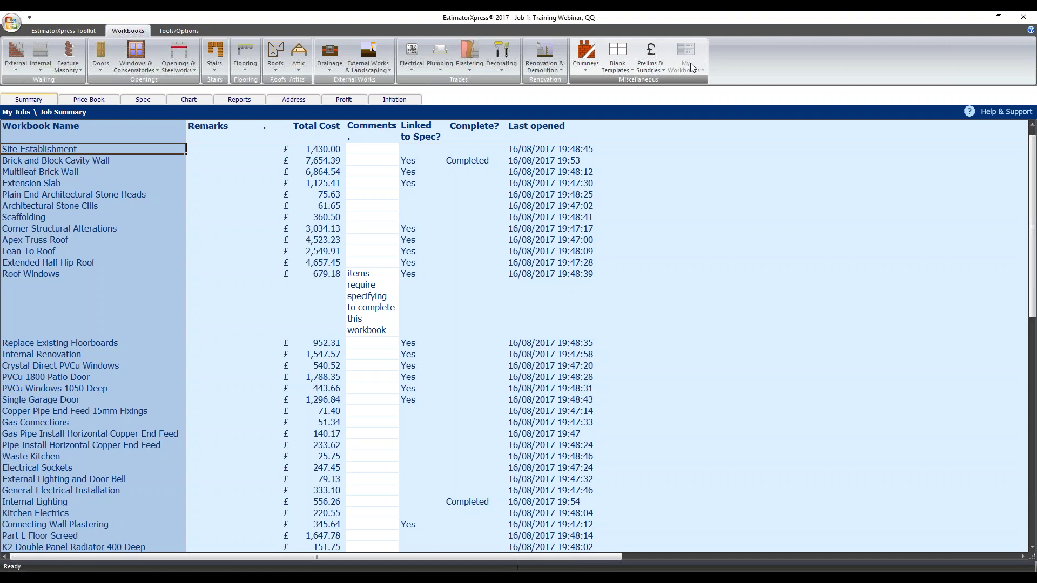
left_click(63, 31)
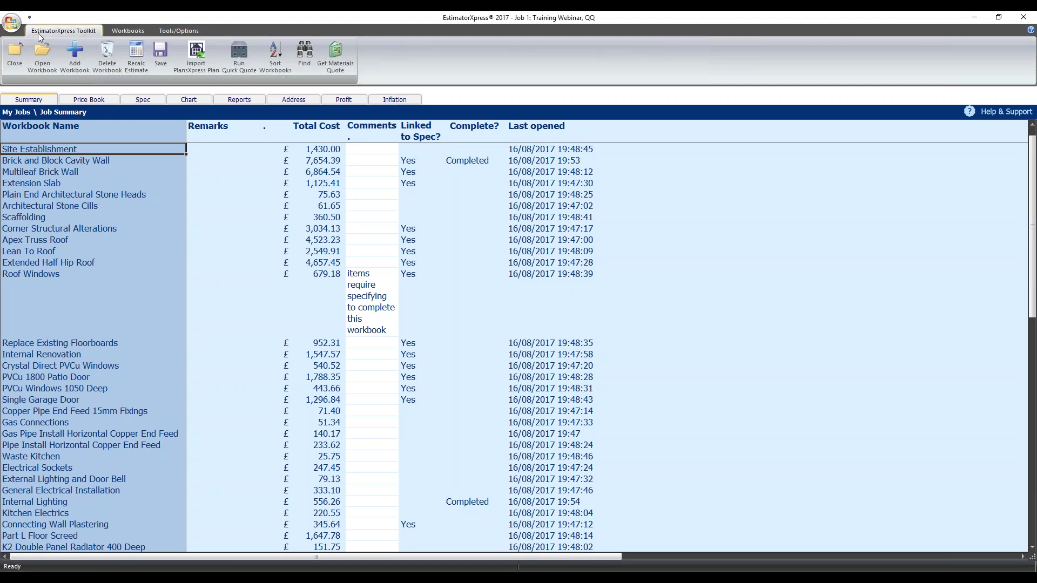
left_click(437, 208)
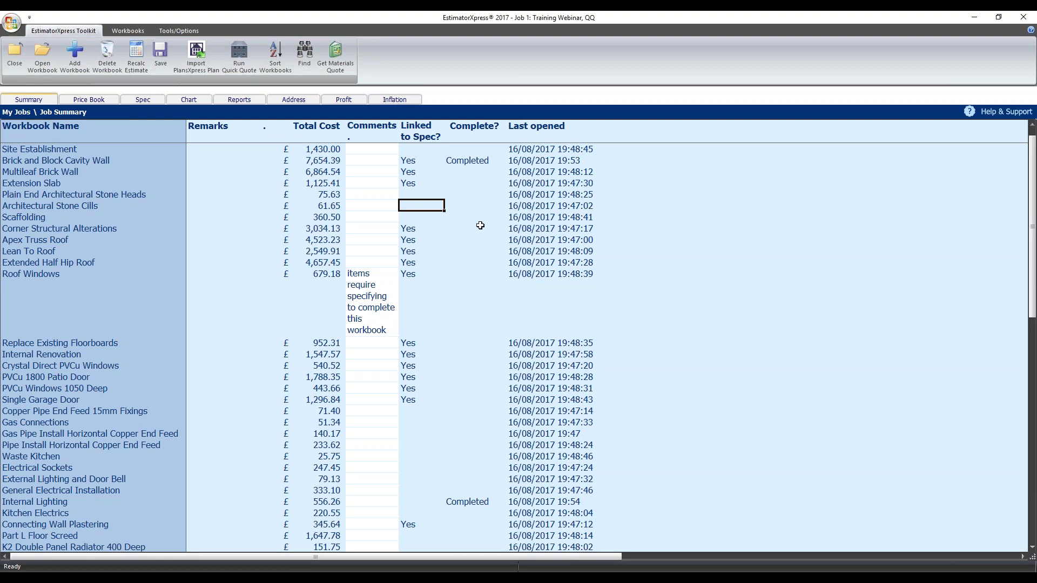
- Run the job's Quick Quote again and look over the template types offered under Additional Templates
left_click(228, 59)
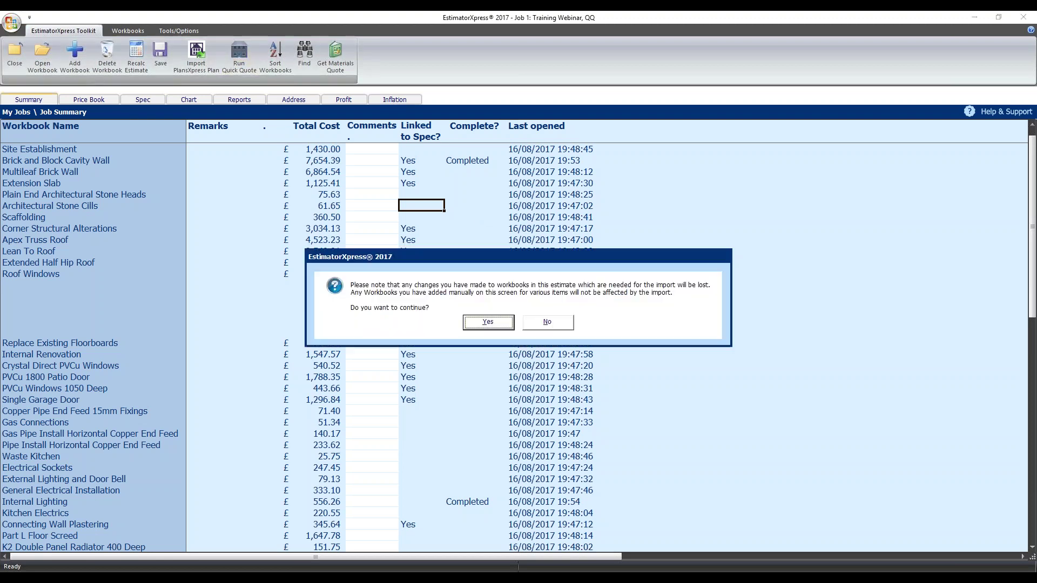
left_click(494, 327)
left_click(527, 307)
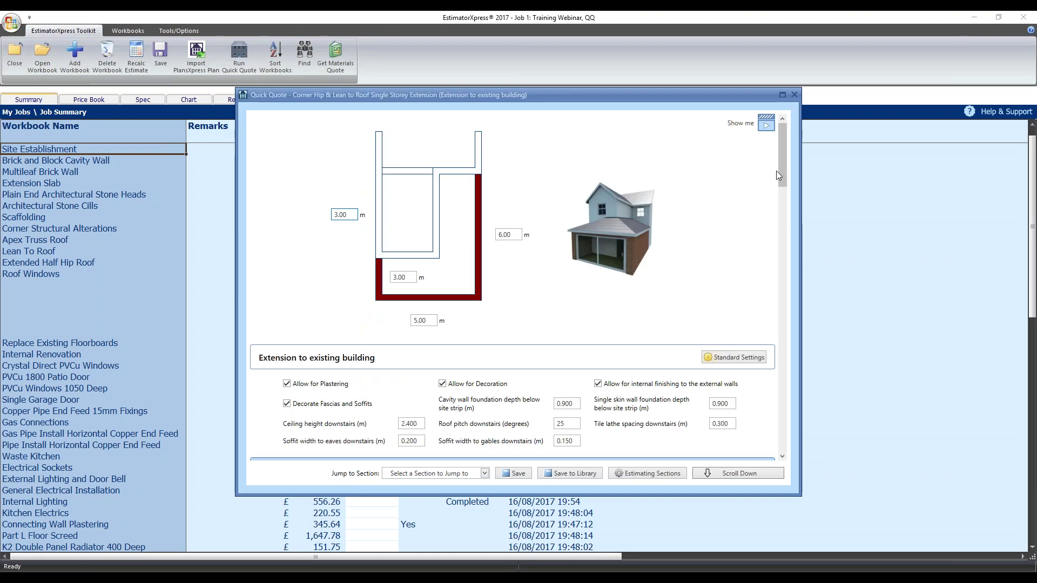
left_click_drag(782, 151, 805, 415)
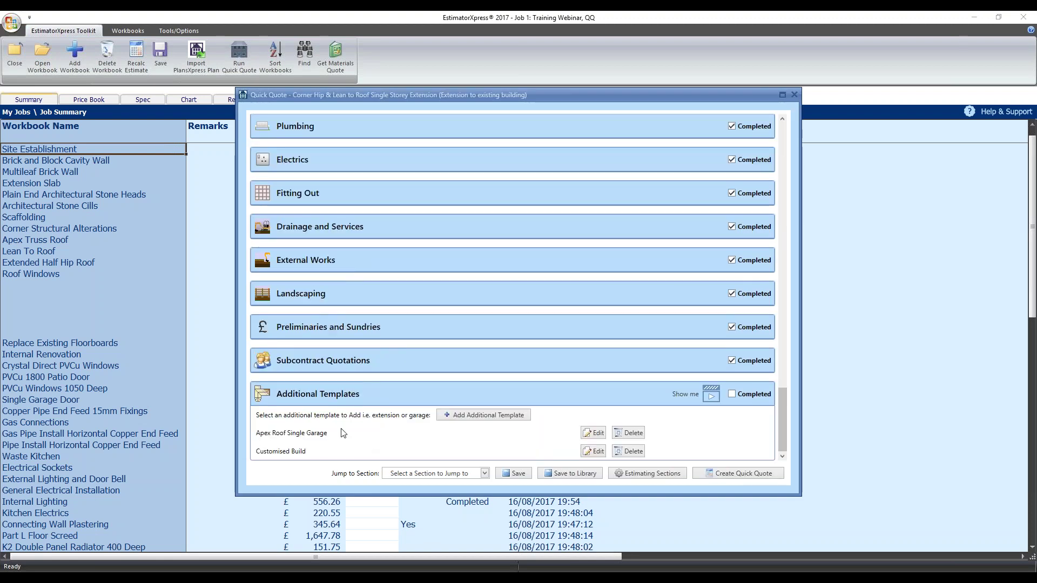
left_click(471, 416)
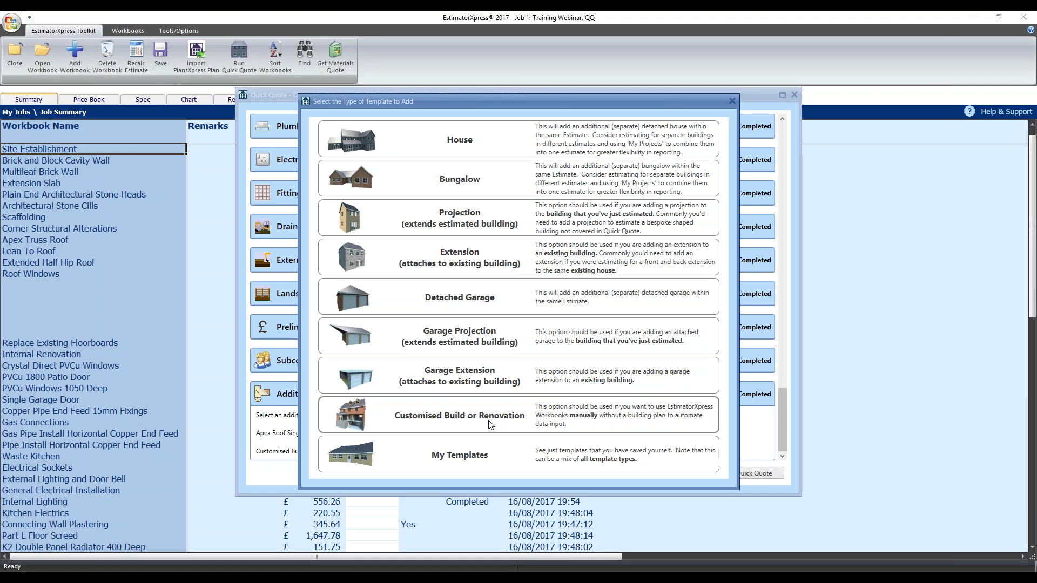
left_click(731, 101)
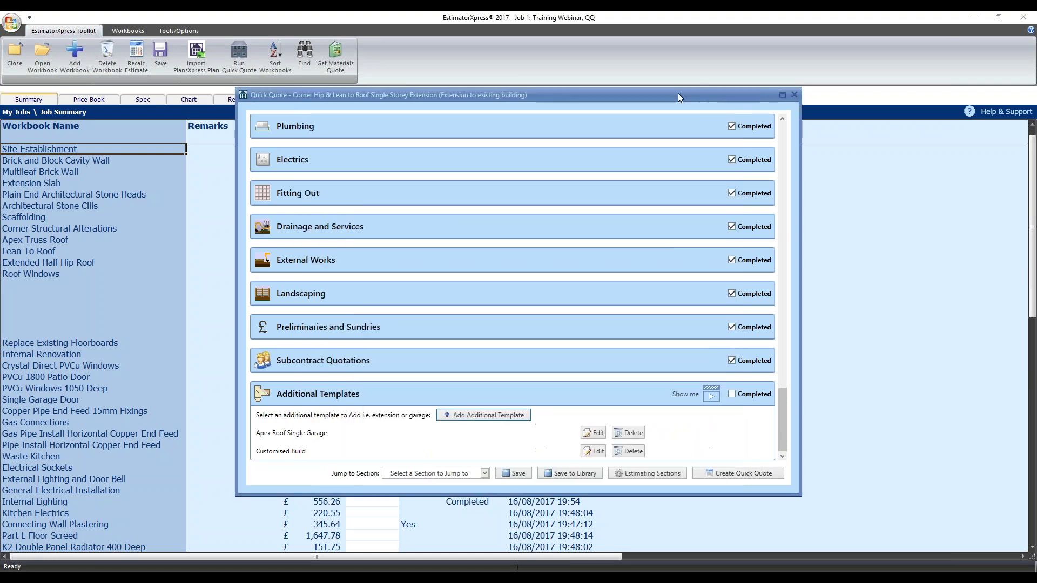
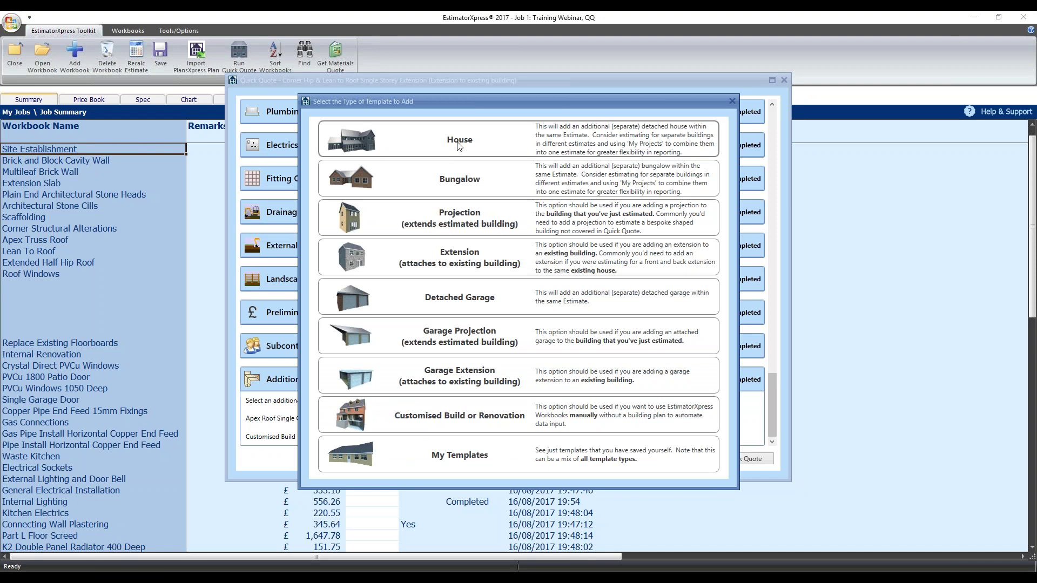
- Add the Corner Infill Lean To Single Storey Extension template with the Brick and Block with Cut Roof for Extensions specification and all sections
left_click(459, 263)
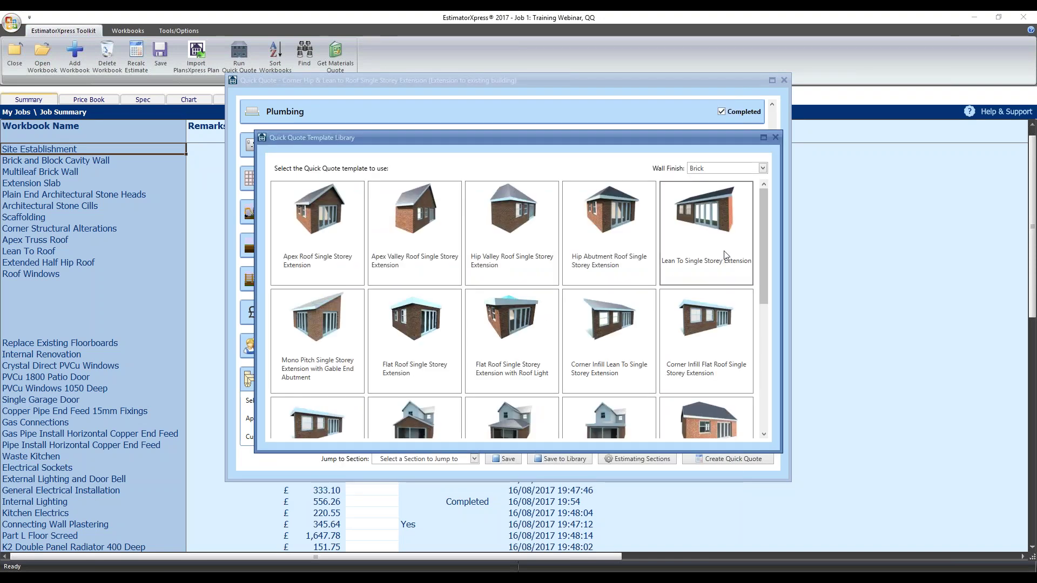
scroll(518, 335, "down", 1)
scroll(586, 322, "down", 6)
scroll(584, 319, "down", 4)
scroll(584, 319, "up", 15)
left_click(605, 344)
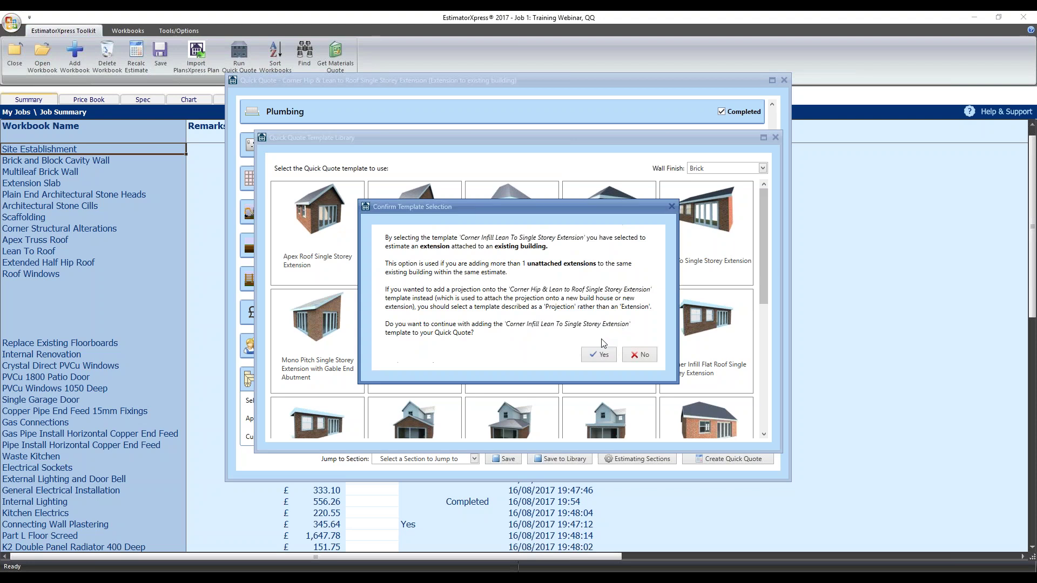
left_click(600, 353)
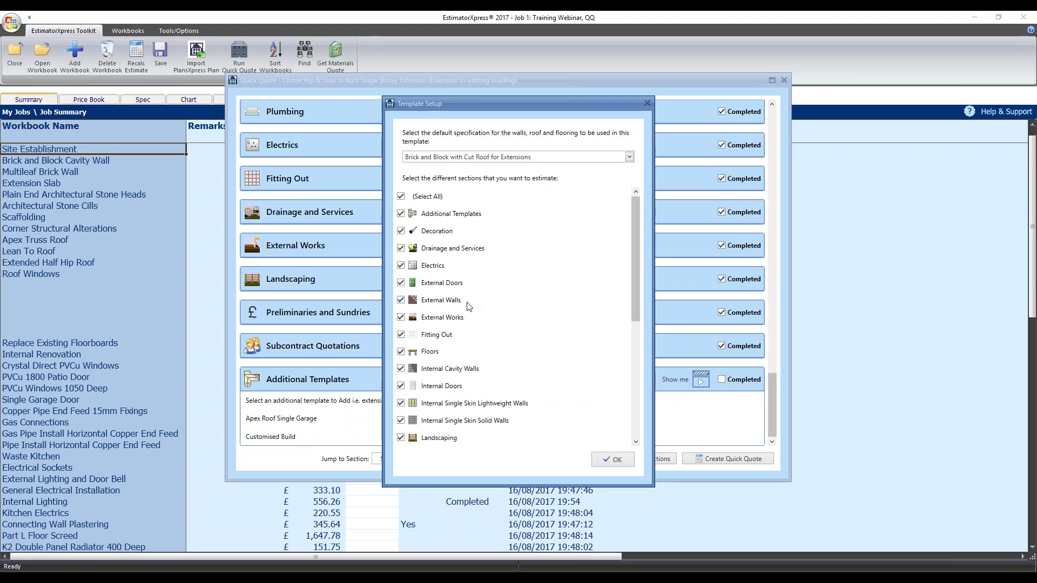
left_click(613, 459)
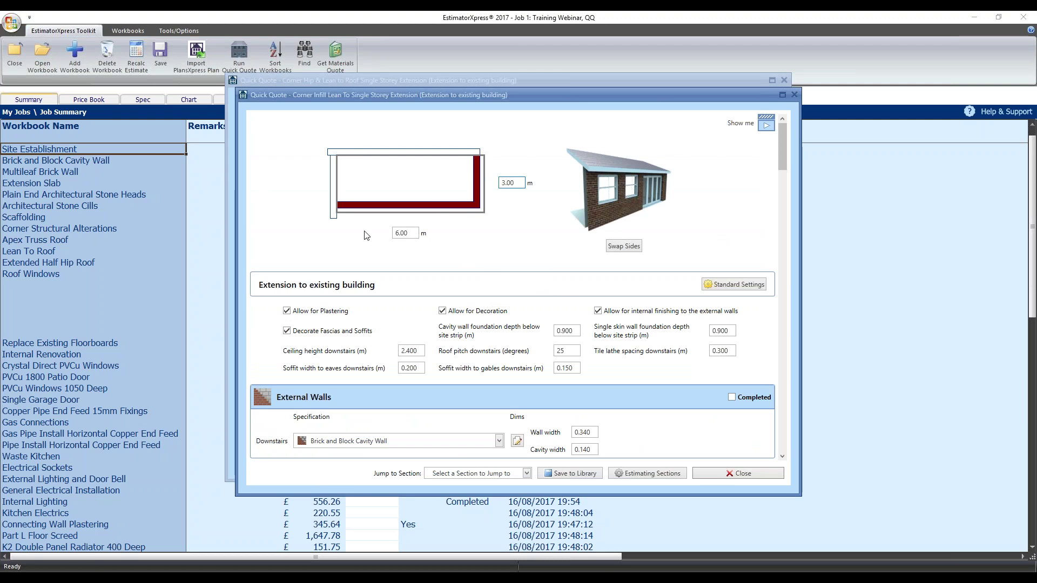
- Mark the lean-to extension's External Walls and Floors sections as completed
scroll(444, 293, "down", 3)
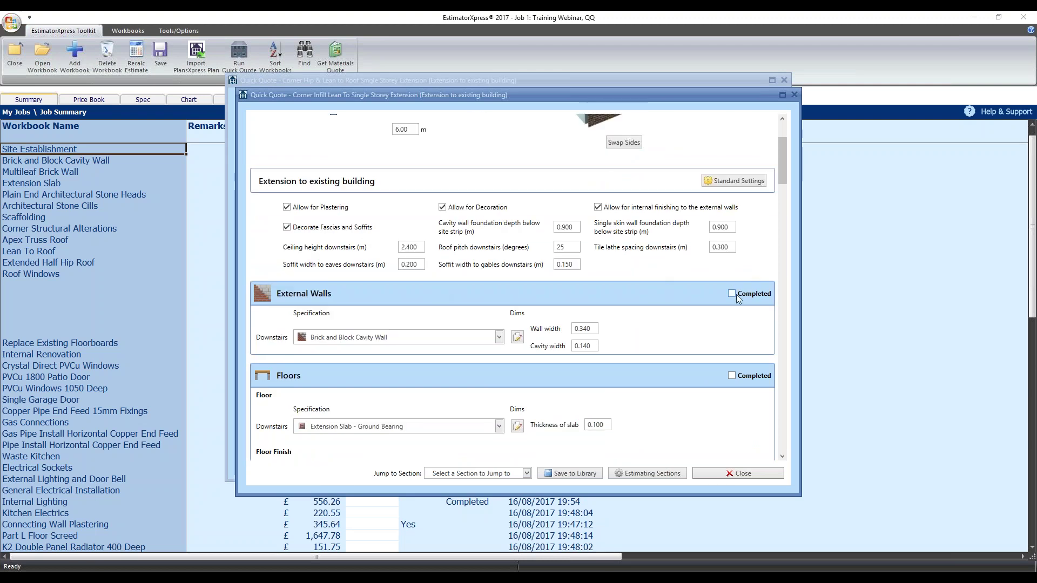
left_click(732, 294)
left_click(732, 327)
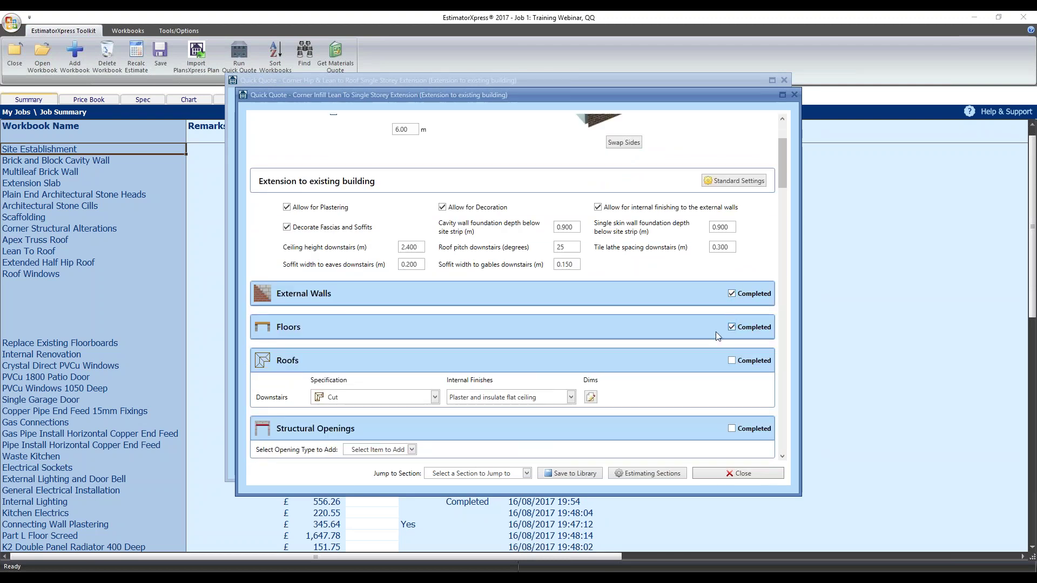
- Go through all pages of the lean-to extension's cut roof dimensions, keeping the default values
left_click(405, 398)
left_click(406, 402)
left_click(591, 397)
left_click(699, 429)
left_click(698, 429)
left_click(698, 429)
left_click(670, 434)
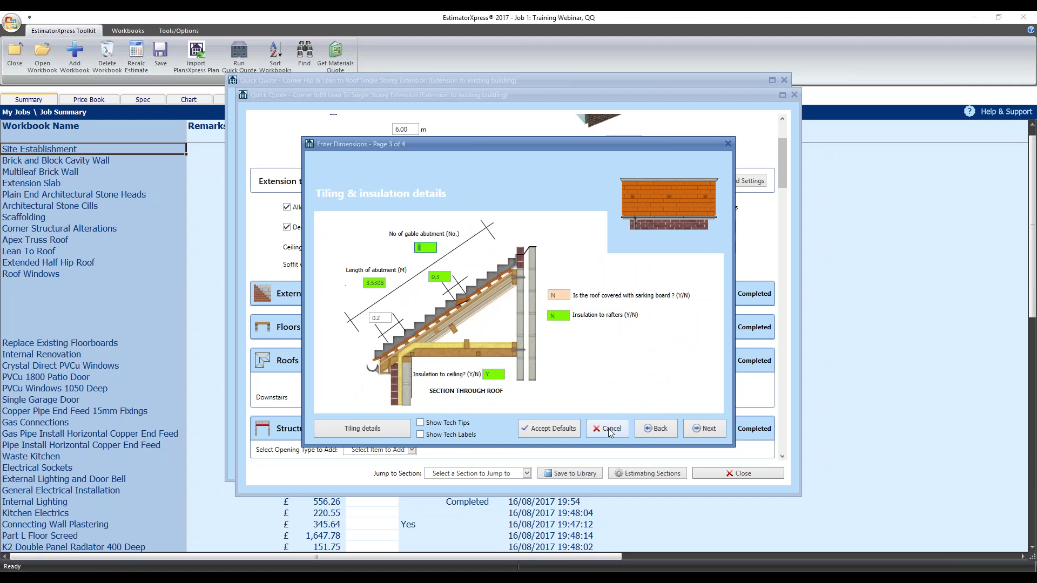
left_click(702, 428)
left_click(702, 428)
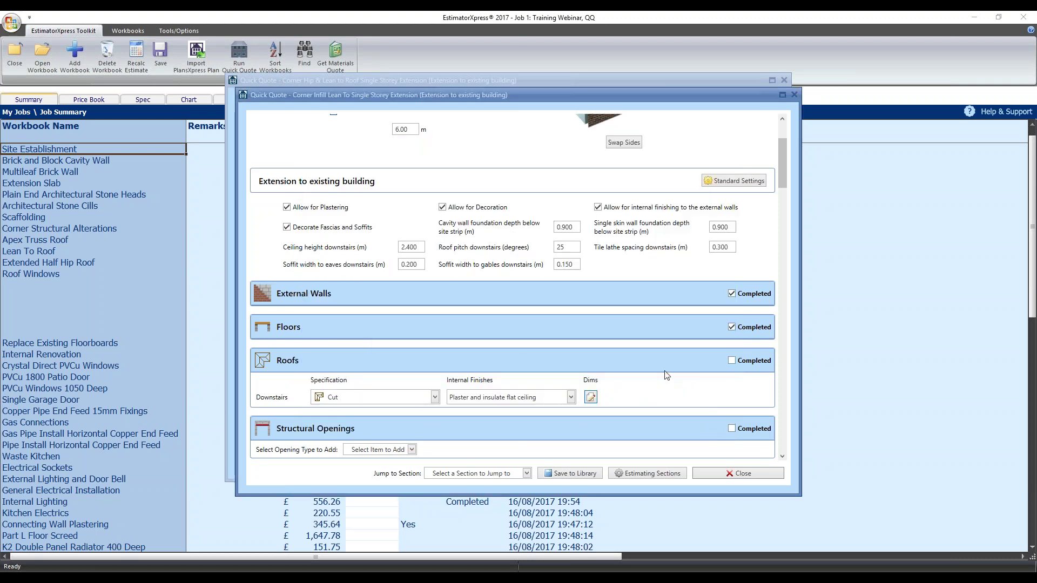
- Keep the Cut roof specification, mark the Roofs section as completed and close the lean-to extension template
scroll(665, 372, "down", 2)
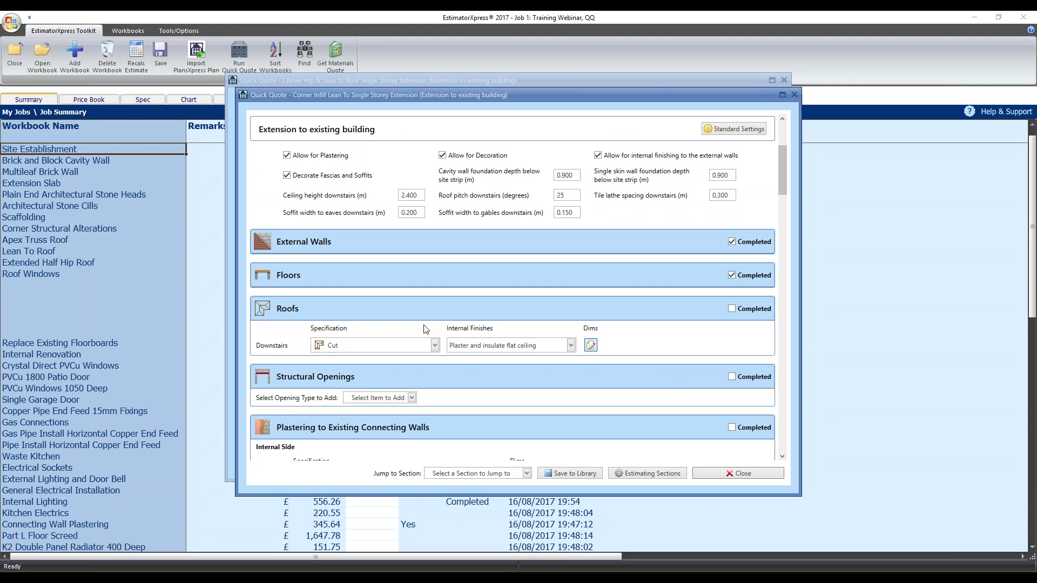
left_click(435, 345)
left_click(435, 347)
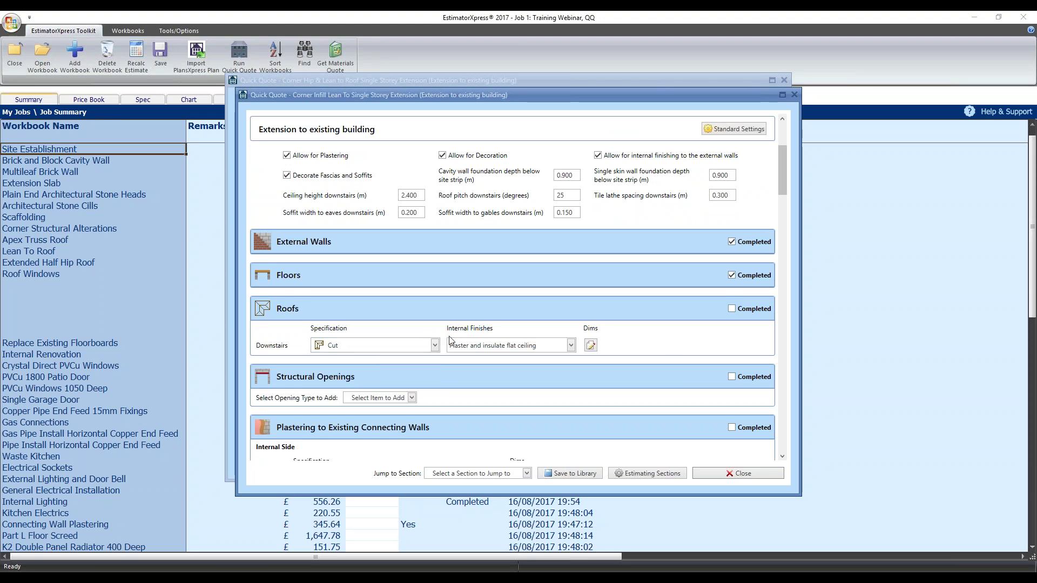
left_click(732, 310)
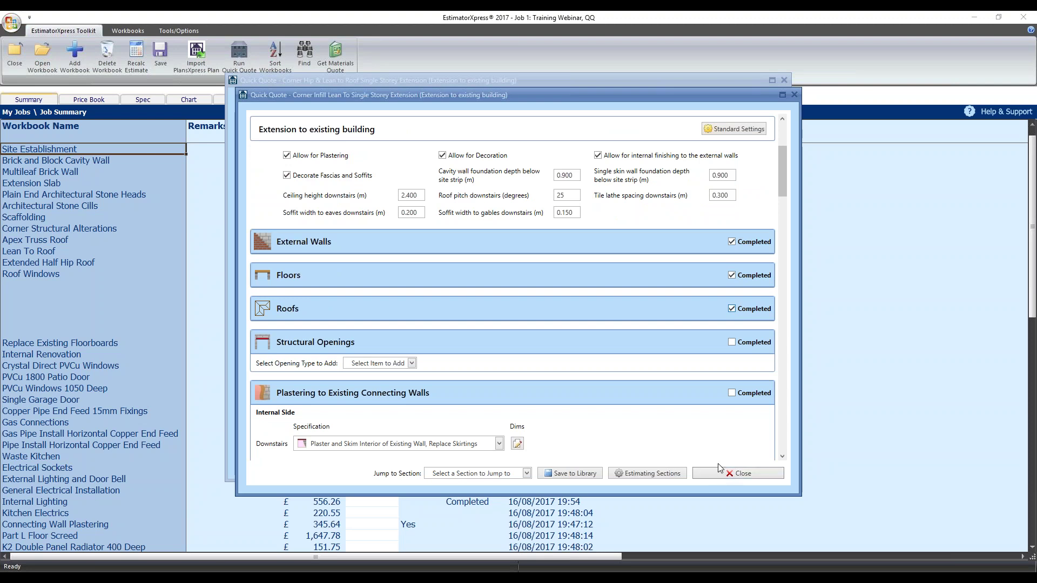
scroll(783, 290, "down", 10)
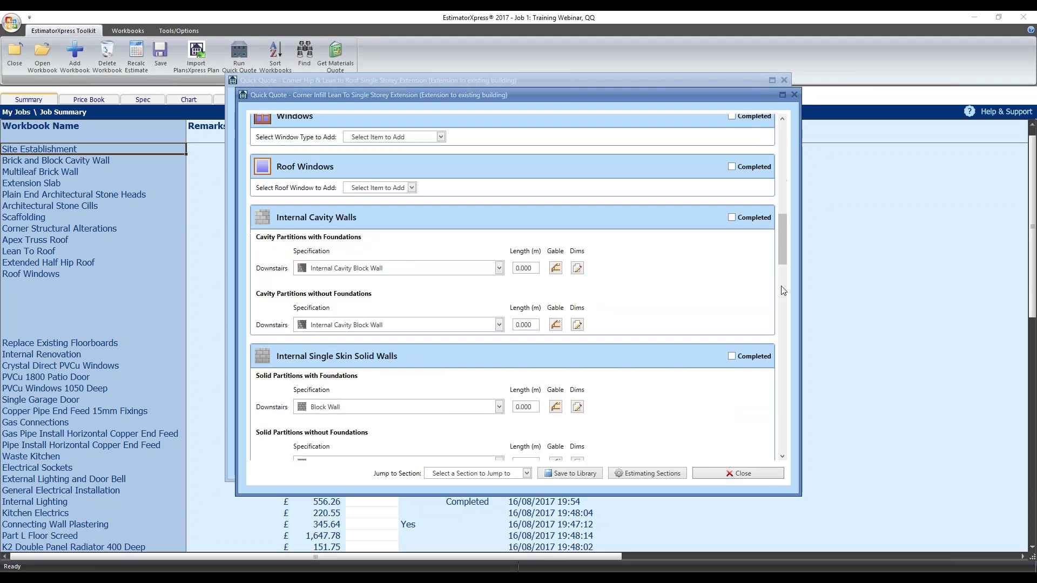
scroll(786, 351, "down", 10)
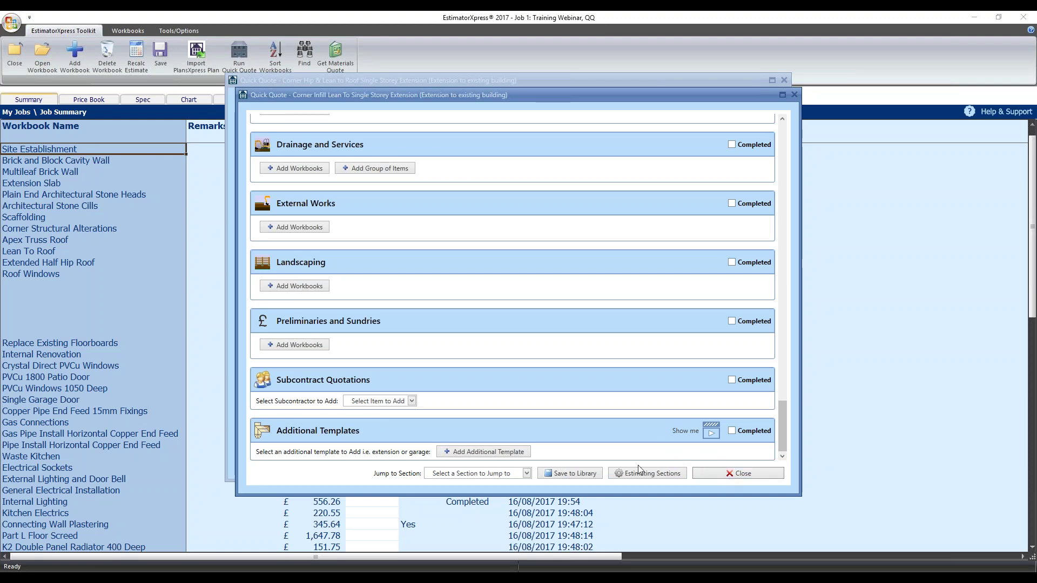
left_click(728, 471)
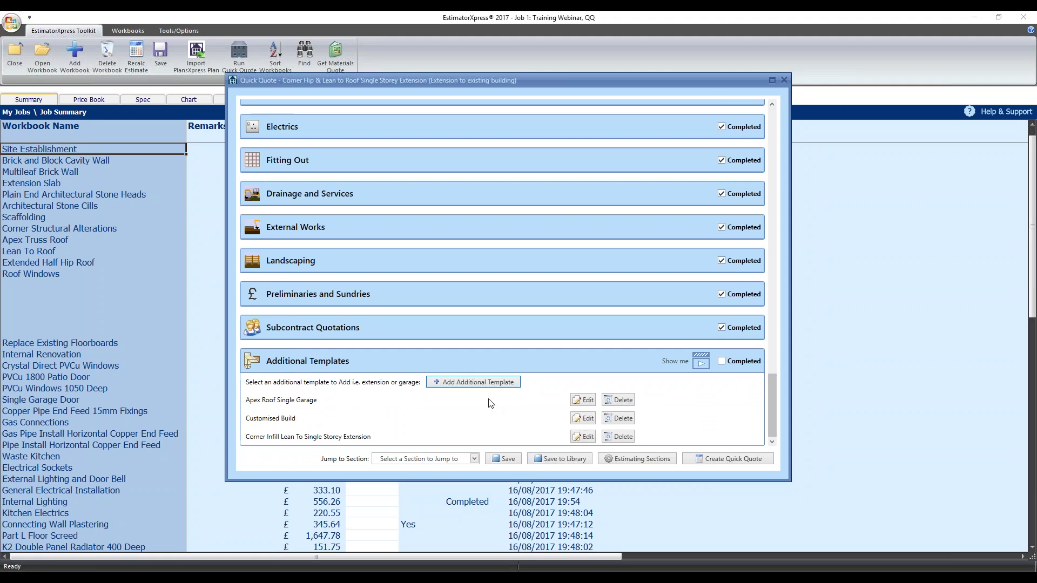
- Add another Customised Build or Renovation template containing only the Roofs section
left_click(472, 383)
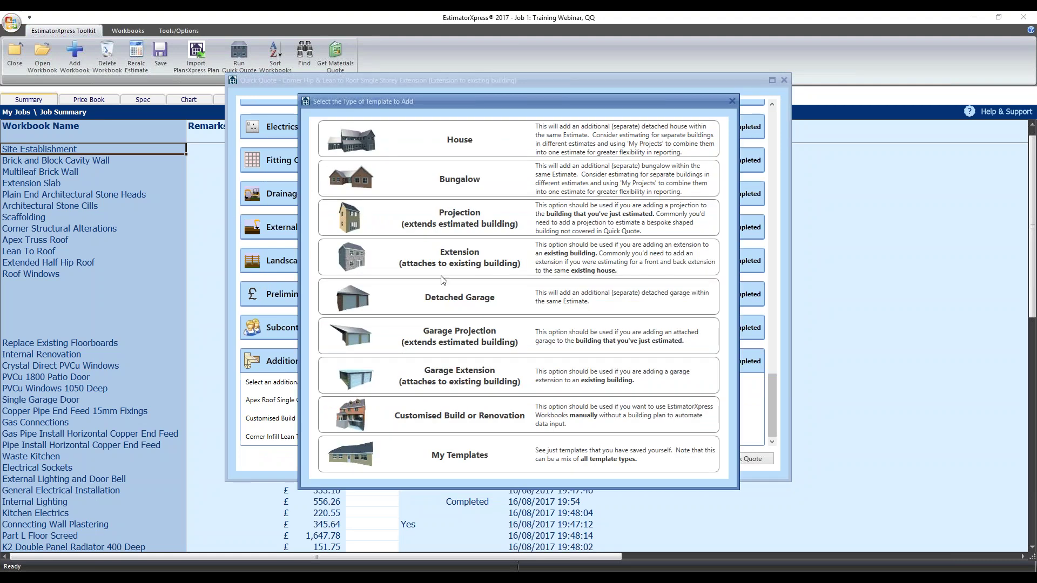
left_click(456, 425)
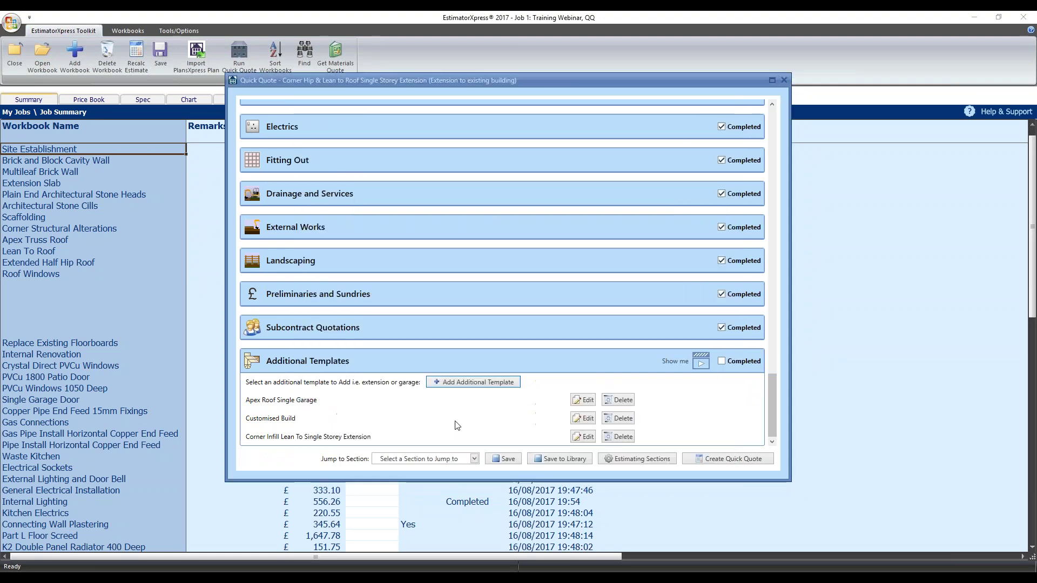
left_click(300, 228)
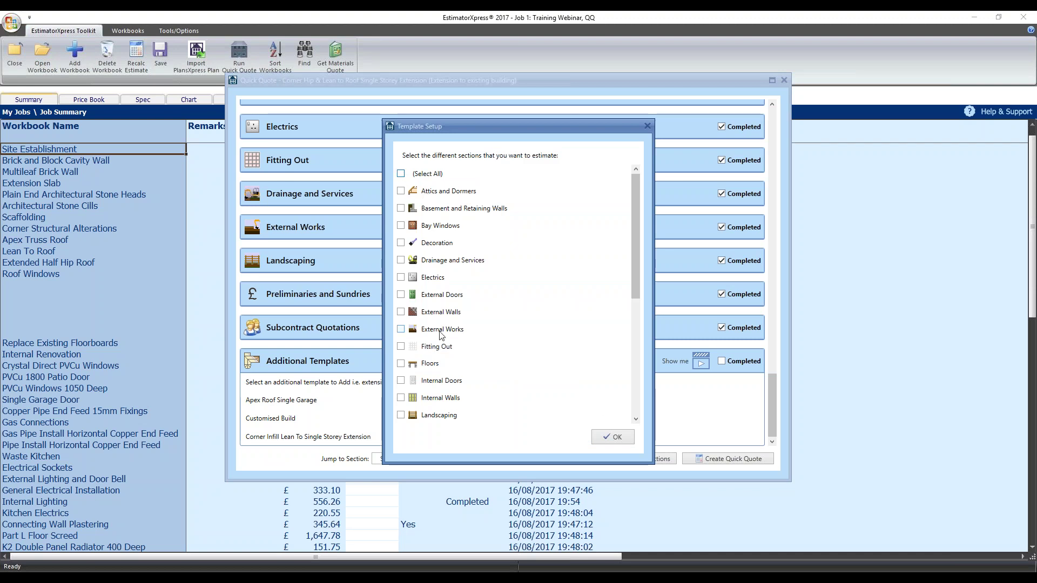
scroll(442, 335, "down", 4)
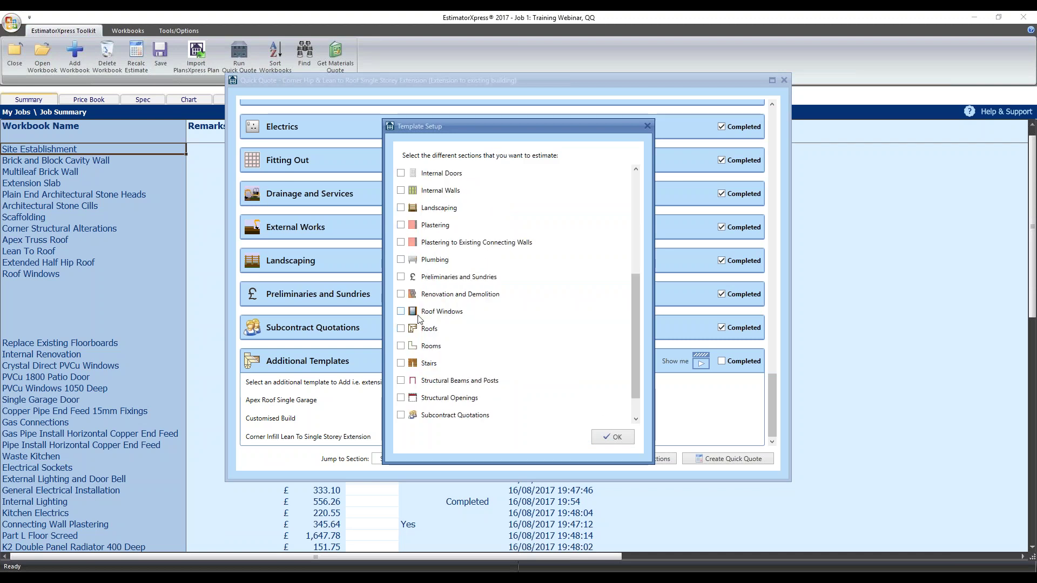
left_click(401, 328)
left_click(605, 438)
left_click(583, 435)
- Add the Lean To Roof workbook to the customised build's Roofs section
left_click(295, 317)
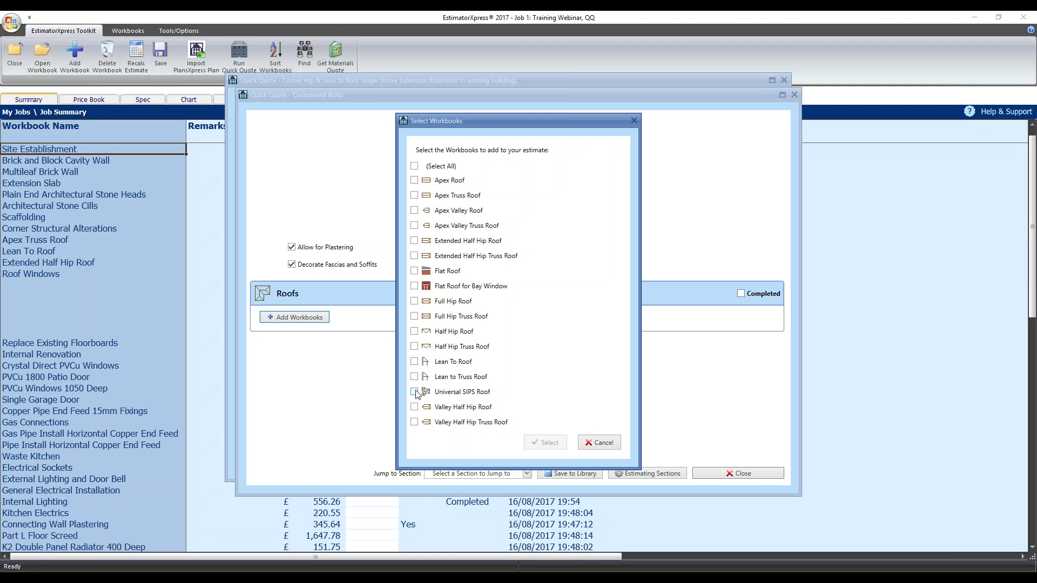
left_click(414, 361)
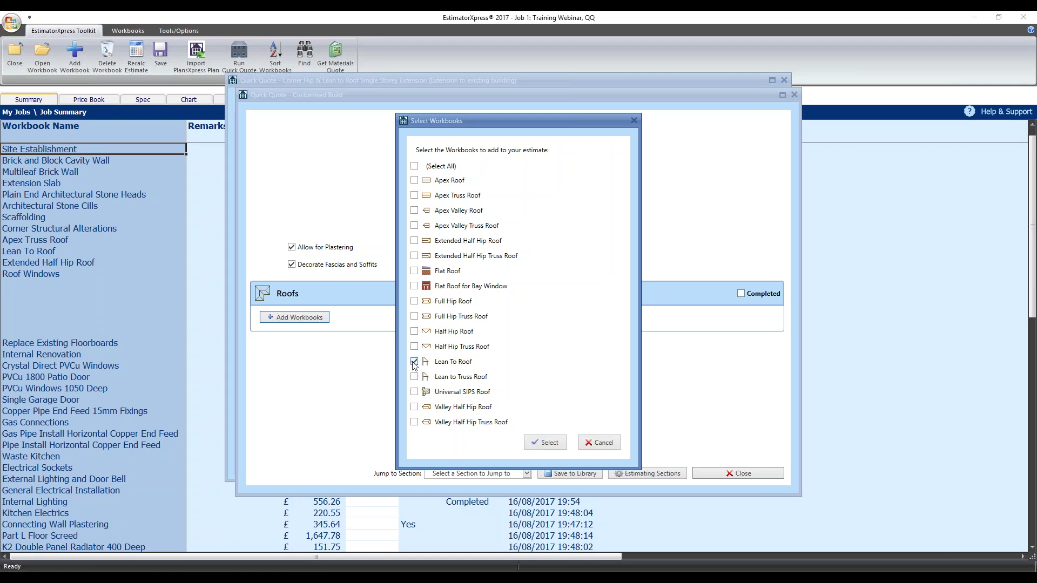
left_click(414, 362)
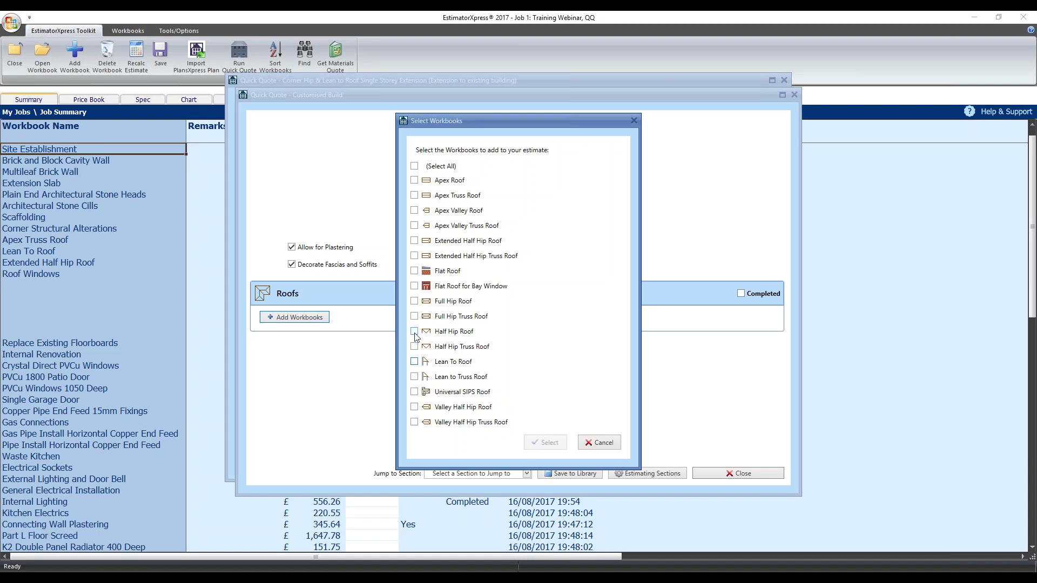
left_click(415, 362)
left_click(542, 441)
- Review the first three pages of the Lean To Roof dimensions, cancel the entry and close the customised build template
left_click(458, 283)
left_click(575, 330)
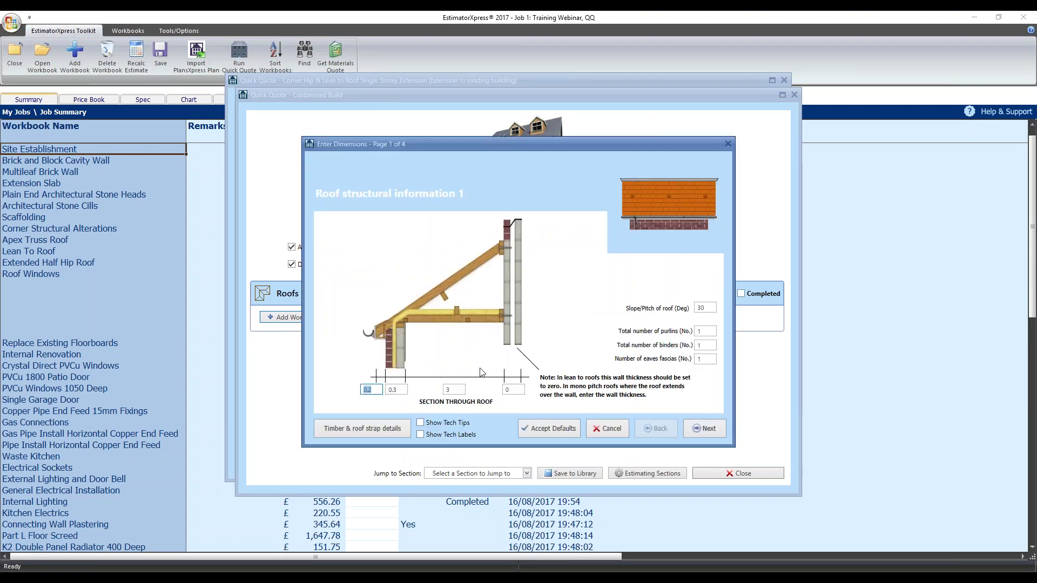
left_click(687, 429)
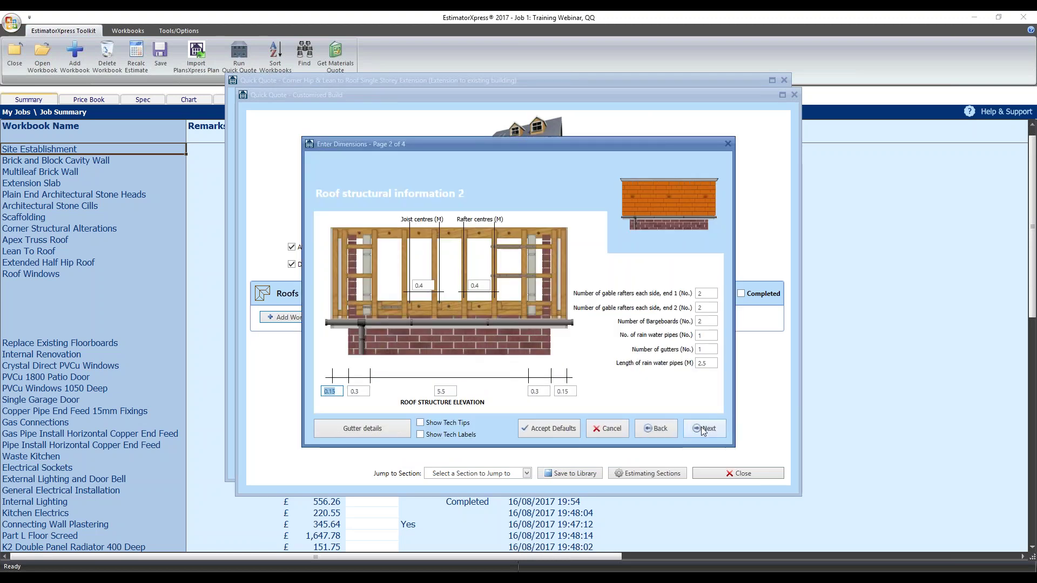
left_click(701, 426)
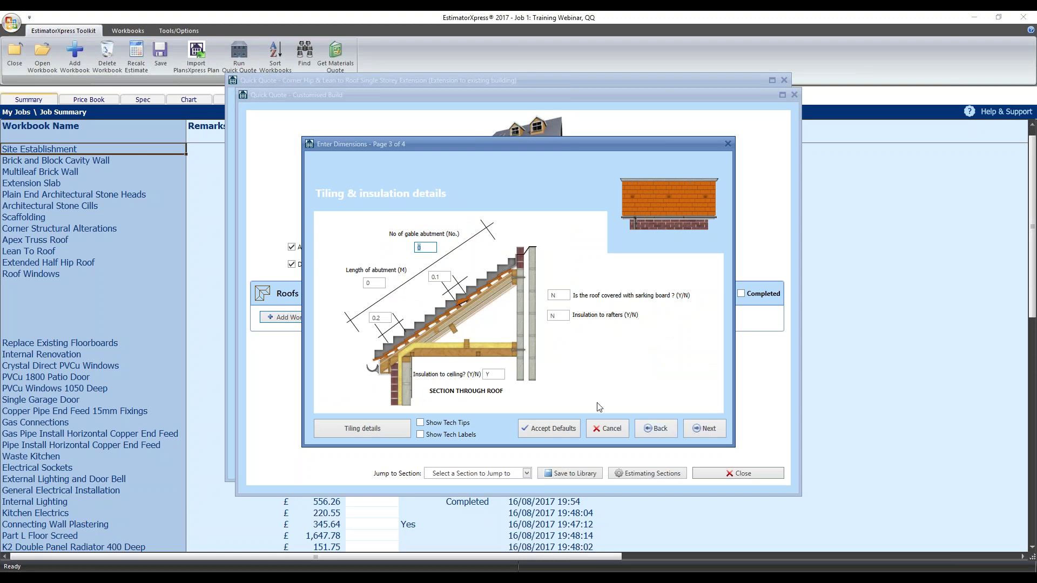
left_click(589, 433)
left_click(733, 475)
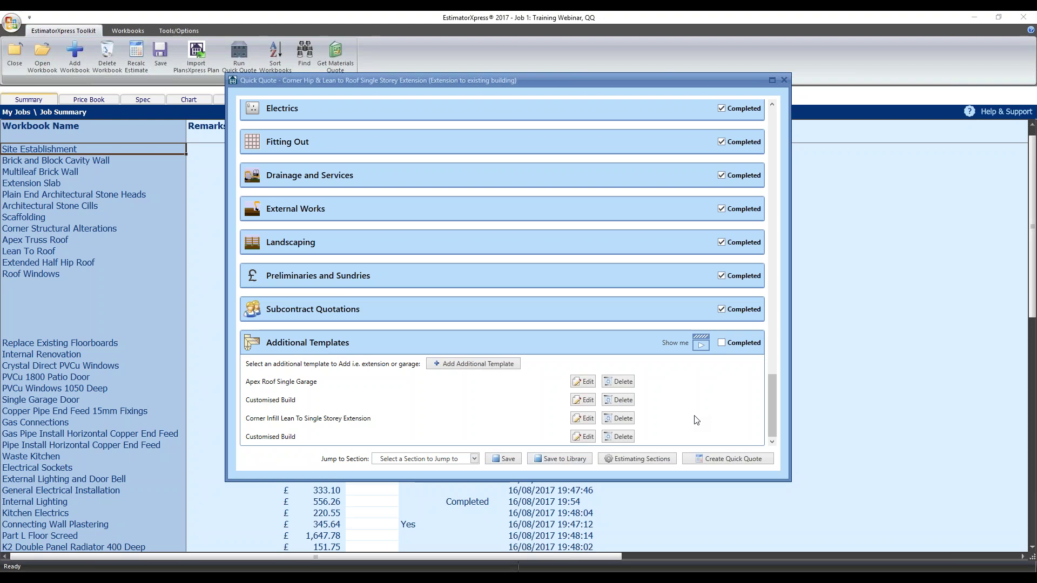
- Mark the Additional Templates and Rooms sections of the main extension quote as completed
left_click(722, 344)
left_click_drag(768, 398, 766, 303)
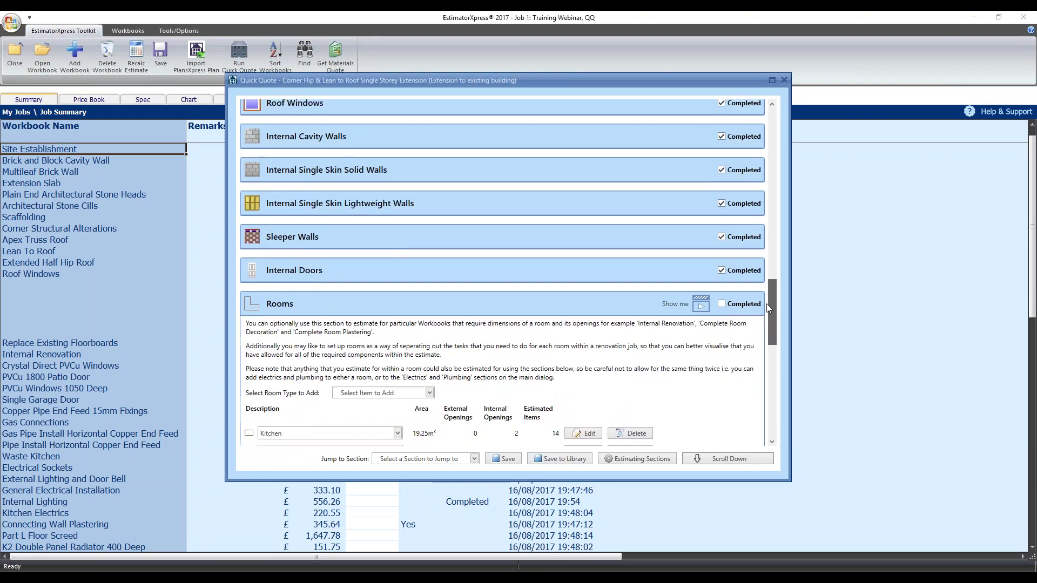
left_click(721, 304)
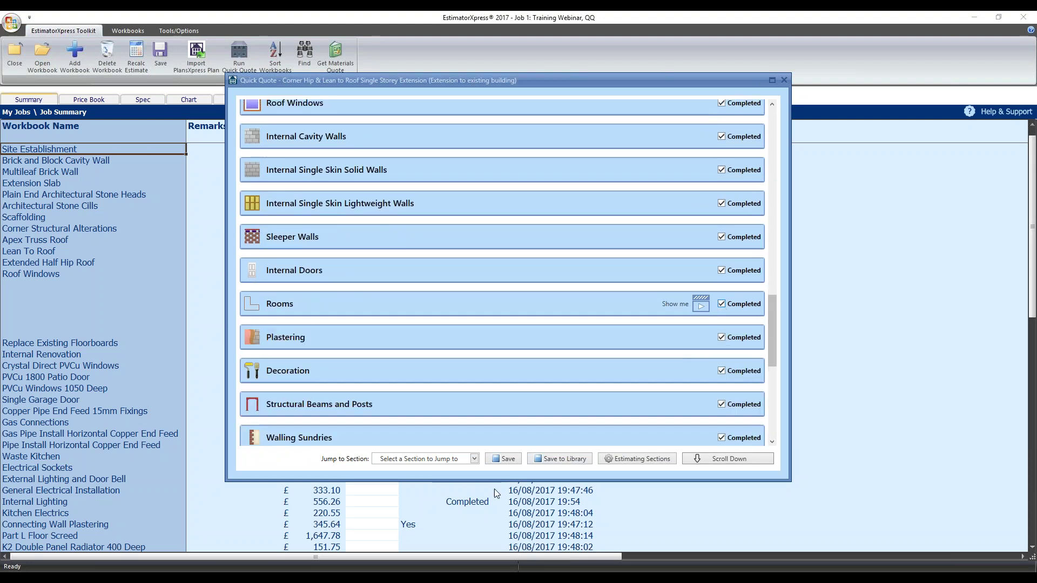
- Jump to the Fitting Out section, clear its completed mark and view the workbooks available to add, without selecting any
left_click(474, 459)
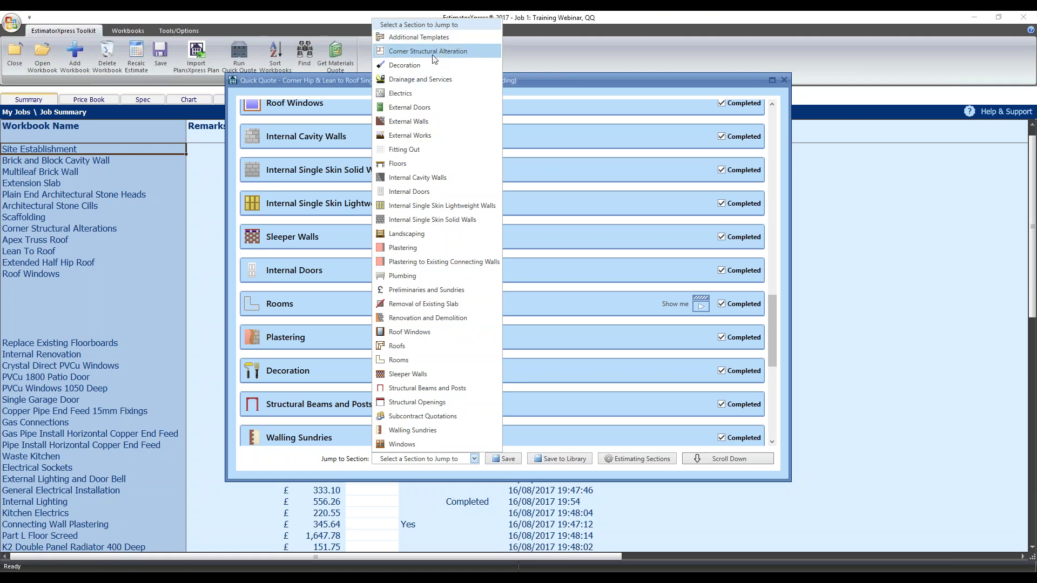
left_click(422, 152)
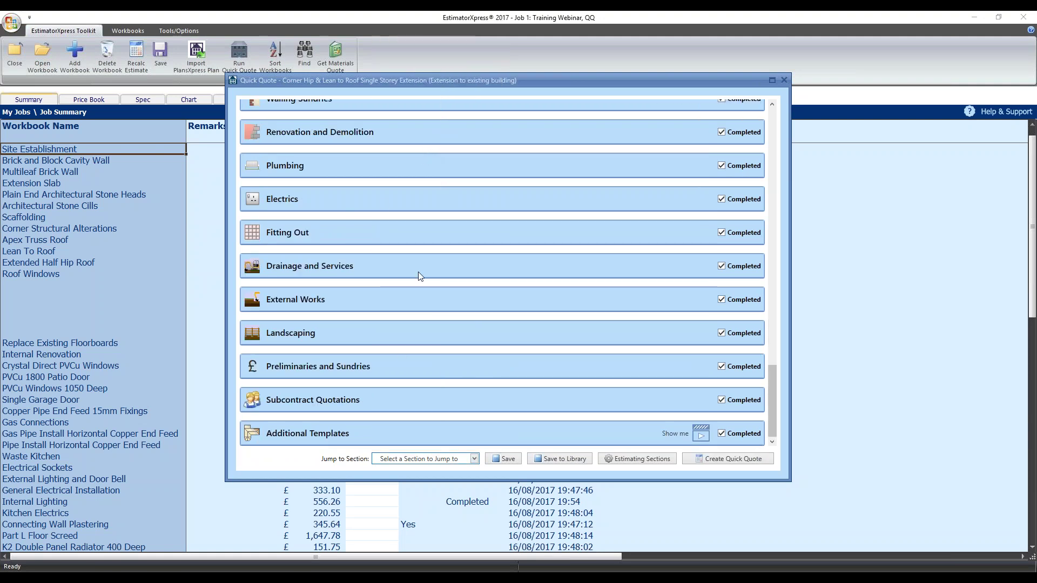
scroll(559, 150, "up", 1)
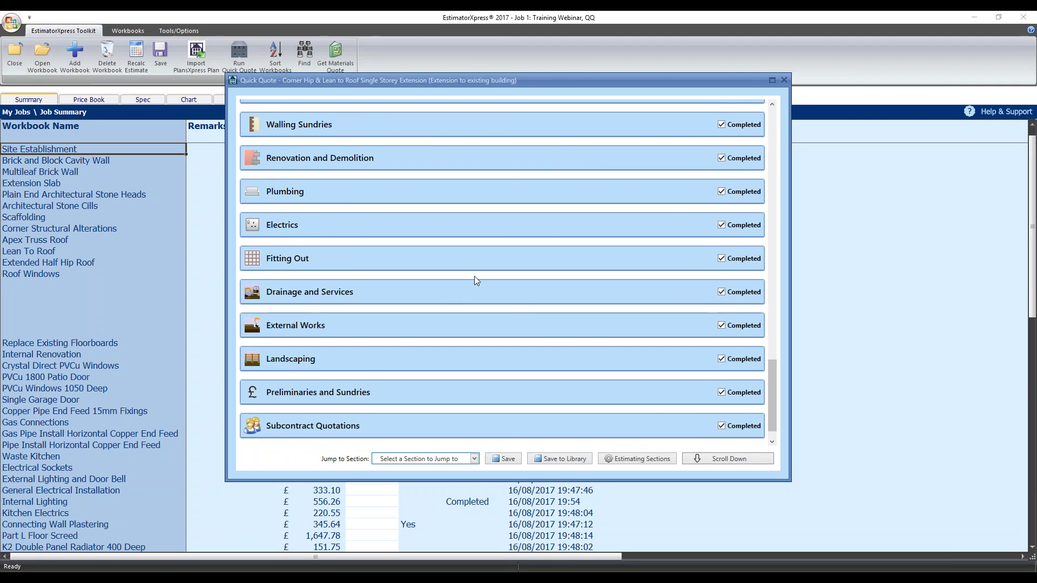
left_click(721, 258)
left_click(313, 284)
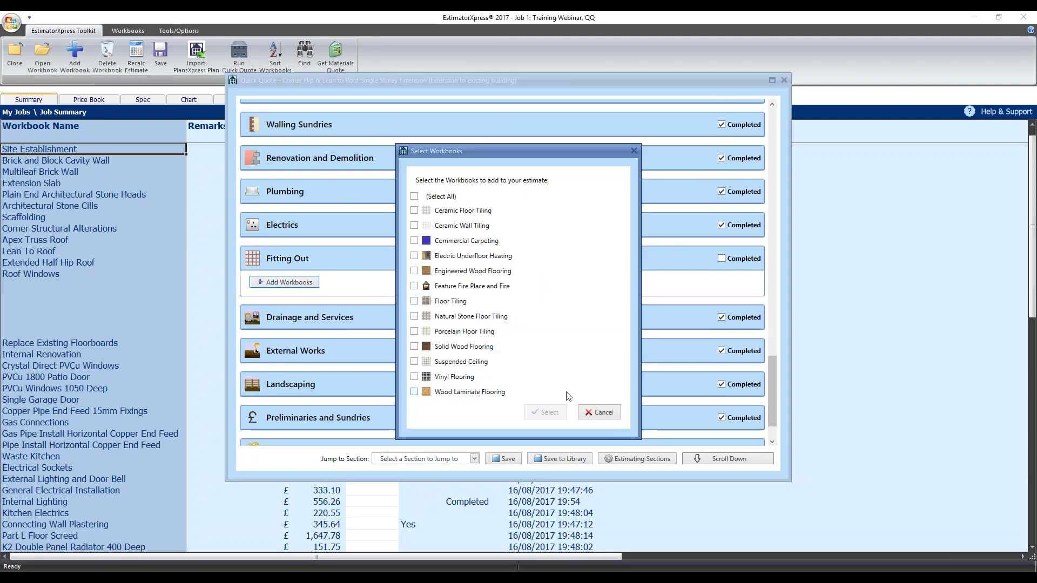
left_click(601, 410)
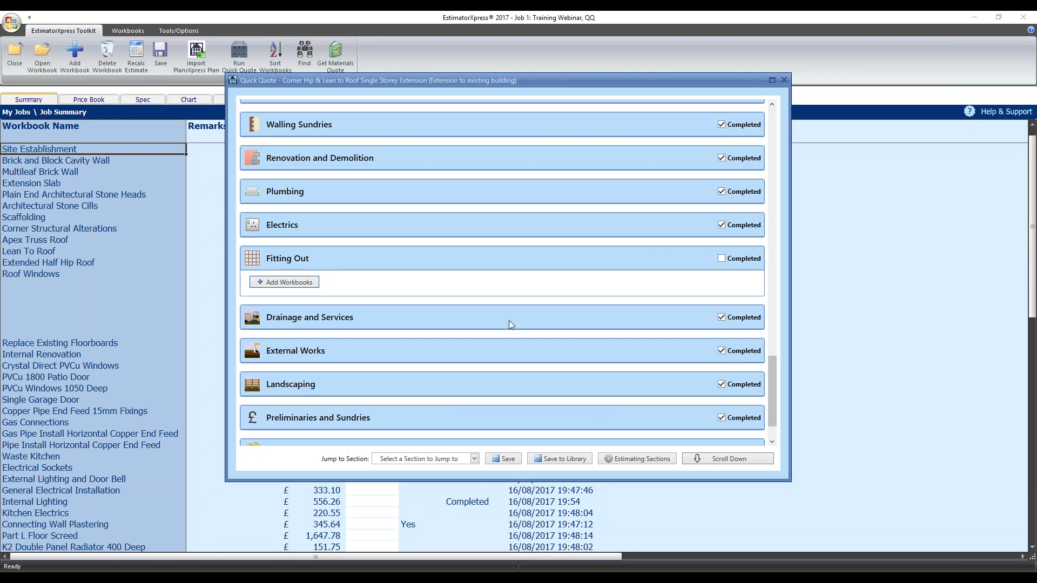
- Look through the Quick Quote sections and the list of sections to jump to, and close Quick Quote
scroll(509, 319, "up", 3)
scroll(487, 292, "up", 3)
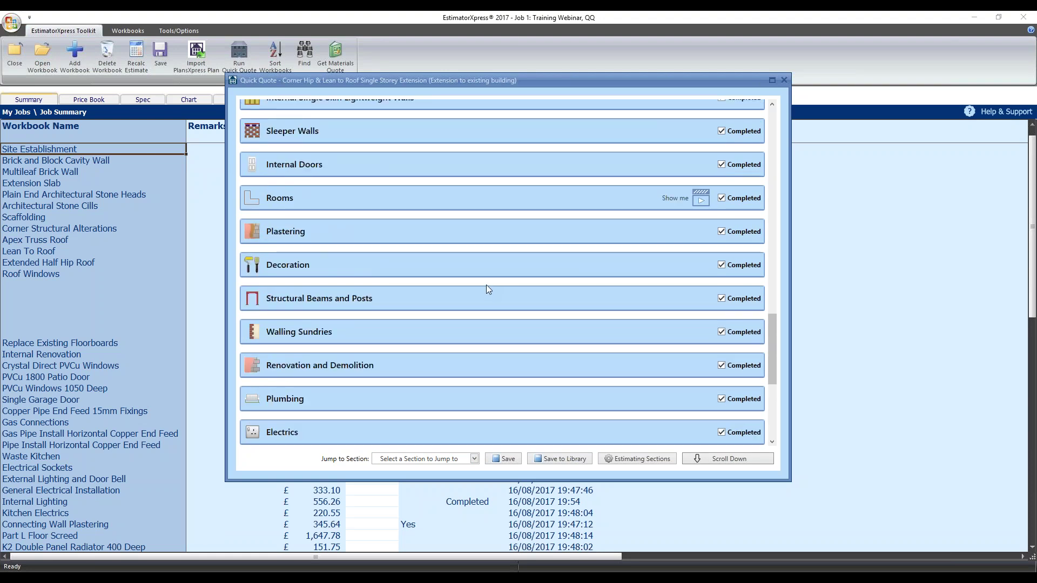
scroll(486, 286, "up", 3)
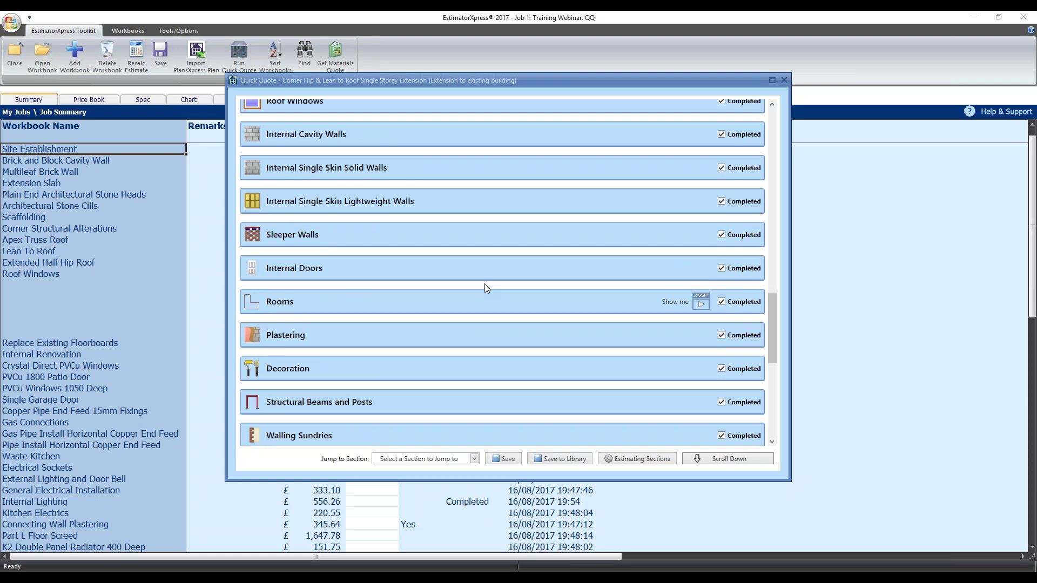
scroll(484, 286, "up", 5)
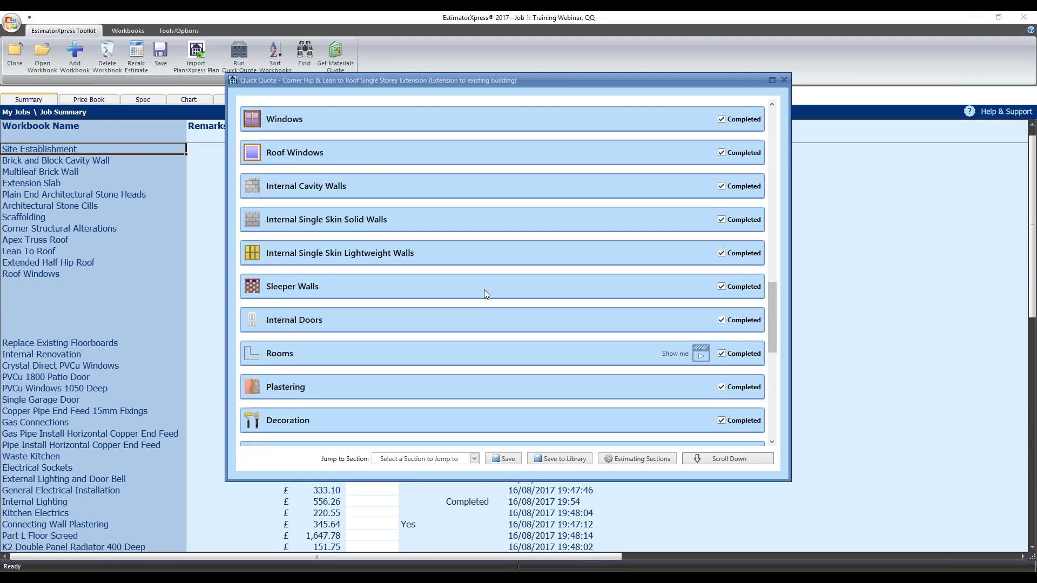
scroll(486, 294, "down", 1)
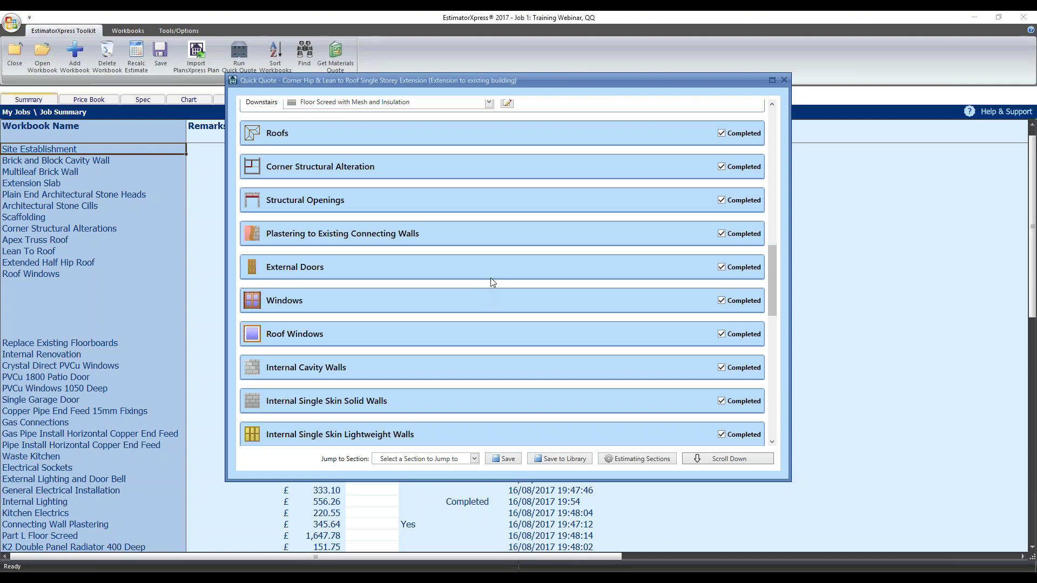
left_click_drag(775, 285, 783, 435)
left_click(475, 459)
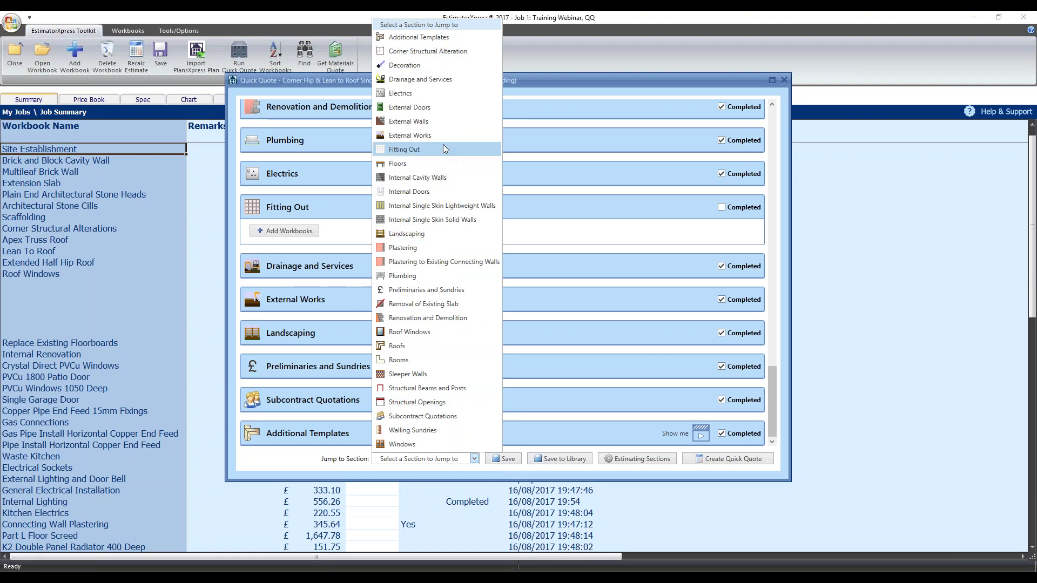
left_click(670, 83)
left_click(784, 80)
left_click(549, 308)
- Find workbooks with the keyword "demo" and add Demolition of Walls and Removal of Concrete Slab to the estimate
left_click(75, 54)
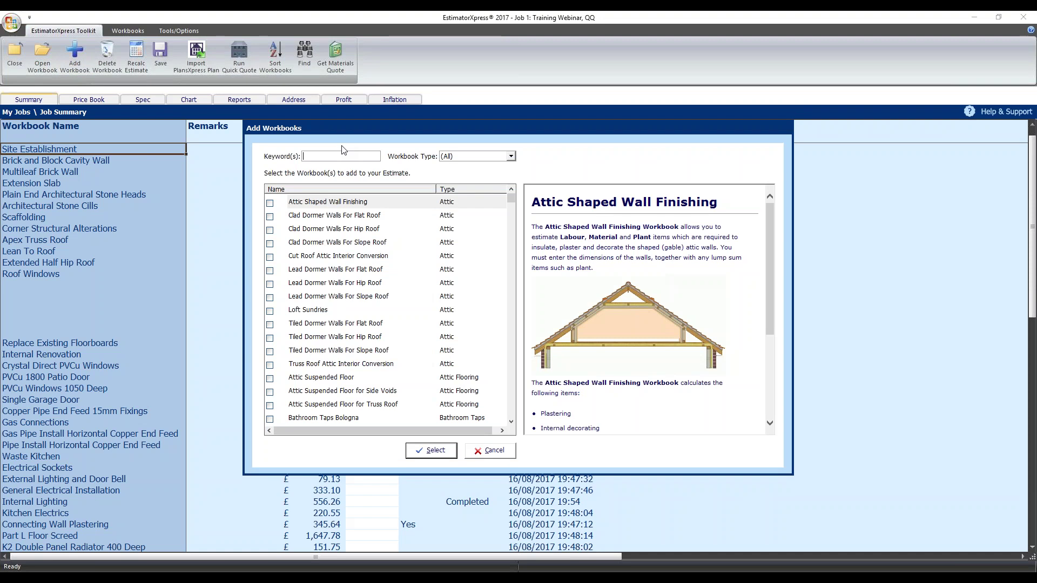
type("demo")
left_click(270, 203)
left_click(270, 217)
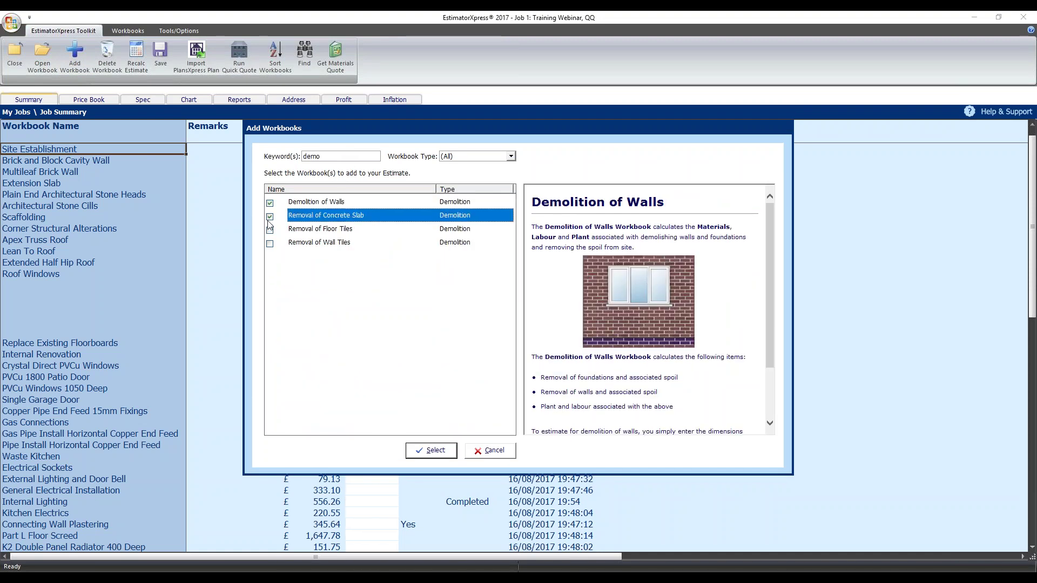
left_click(434, 452)
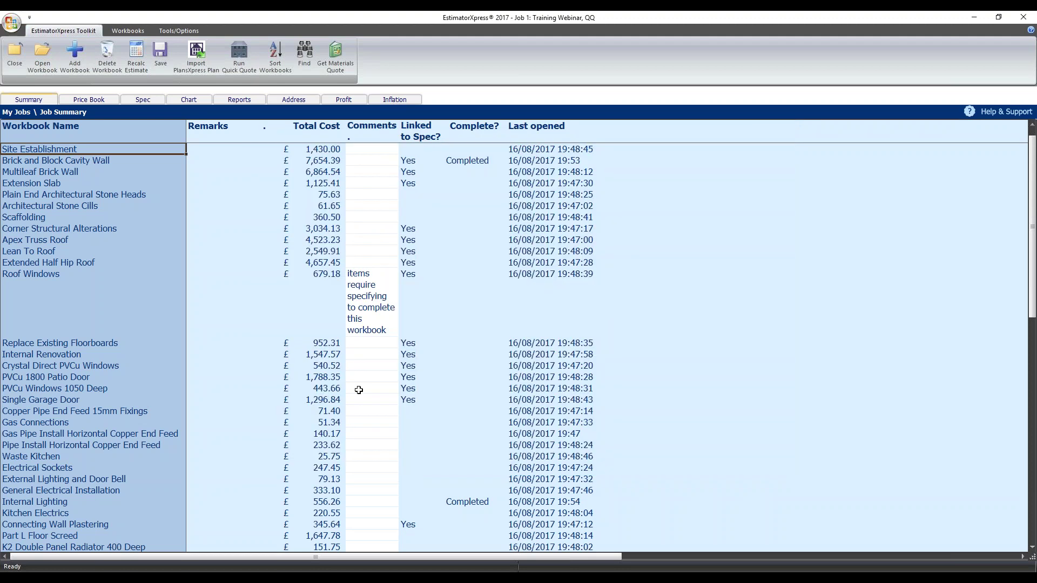
- Open the Demolition of Walls workbook and apply the "Large area of external wall" dimensional template
double_click(55, 160)
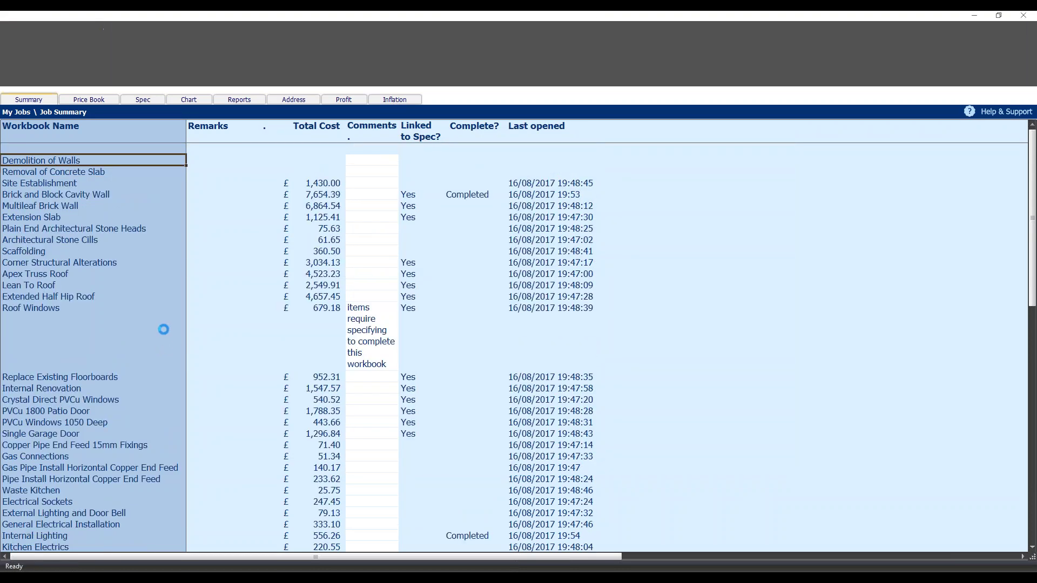
key("Return")
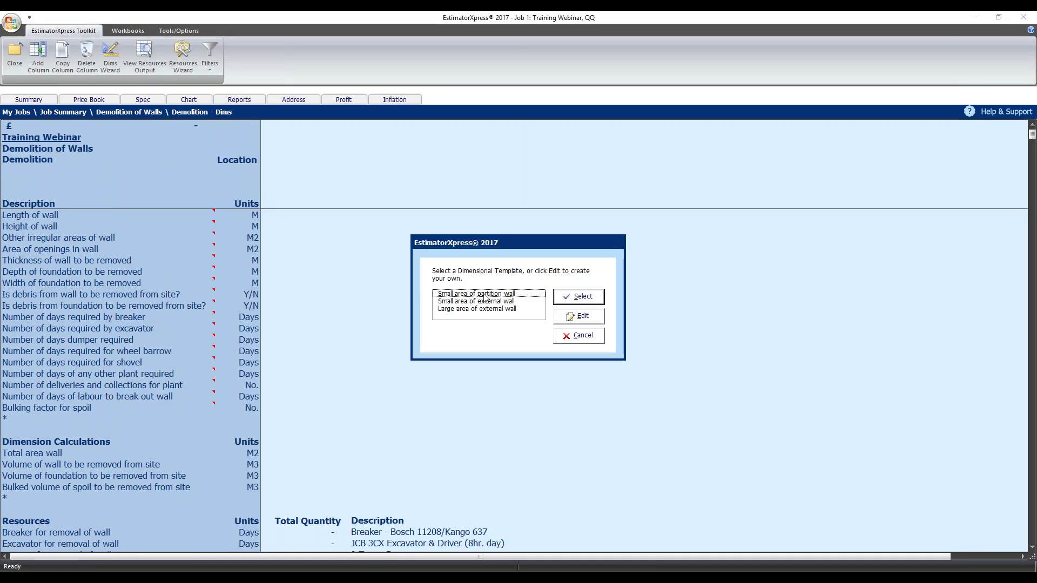
left_click(461, 309)
left_click(587, 302)
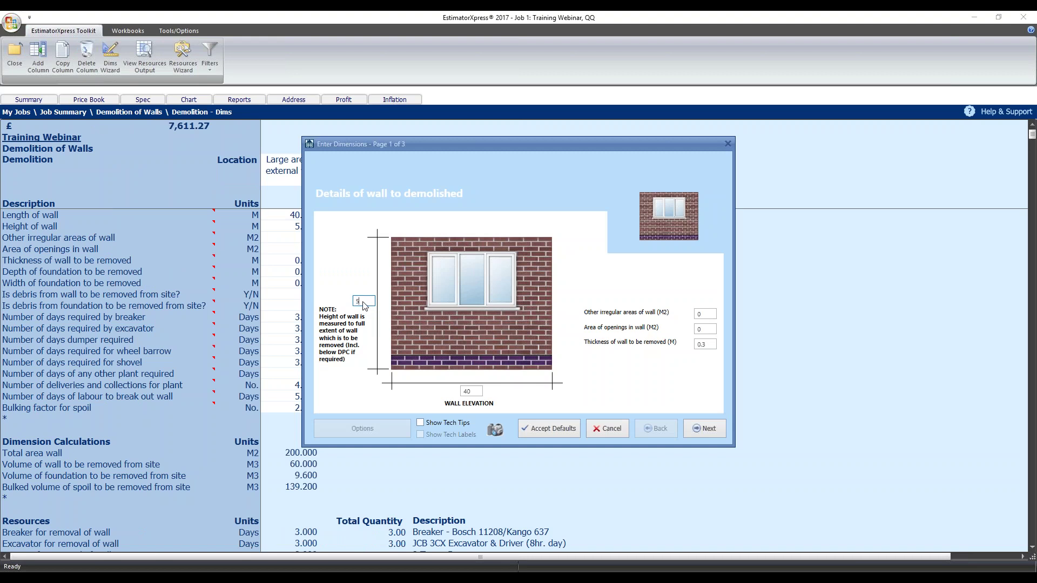
- Set the demolished wall's height to 3 m and length to 10 m, keeping the defaults on the remaining dimension pages
type("3")
left_click(475, 391)
type("10")
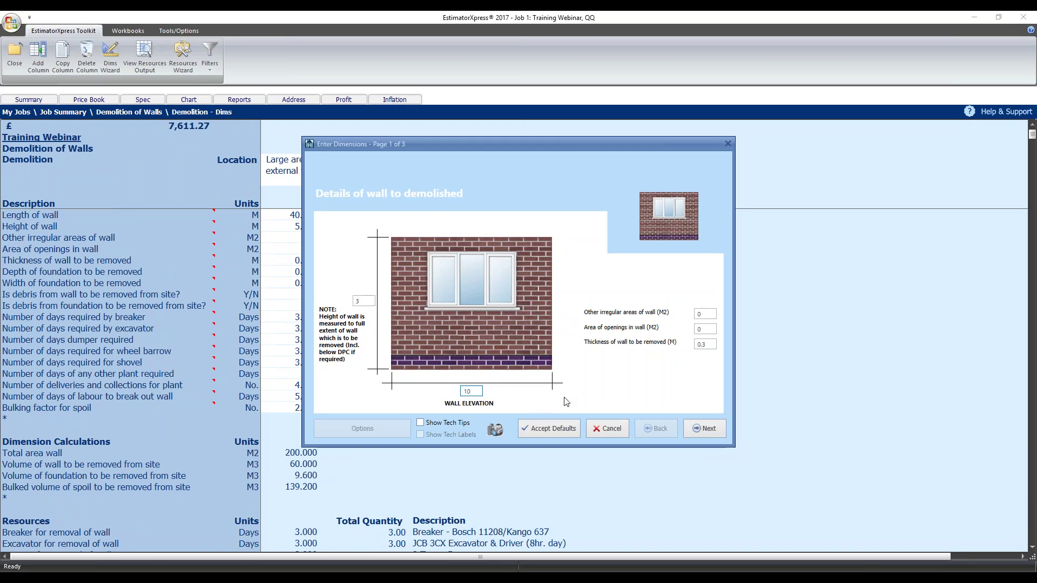
left_click(705, 429)
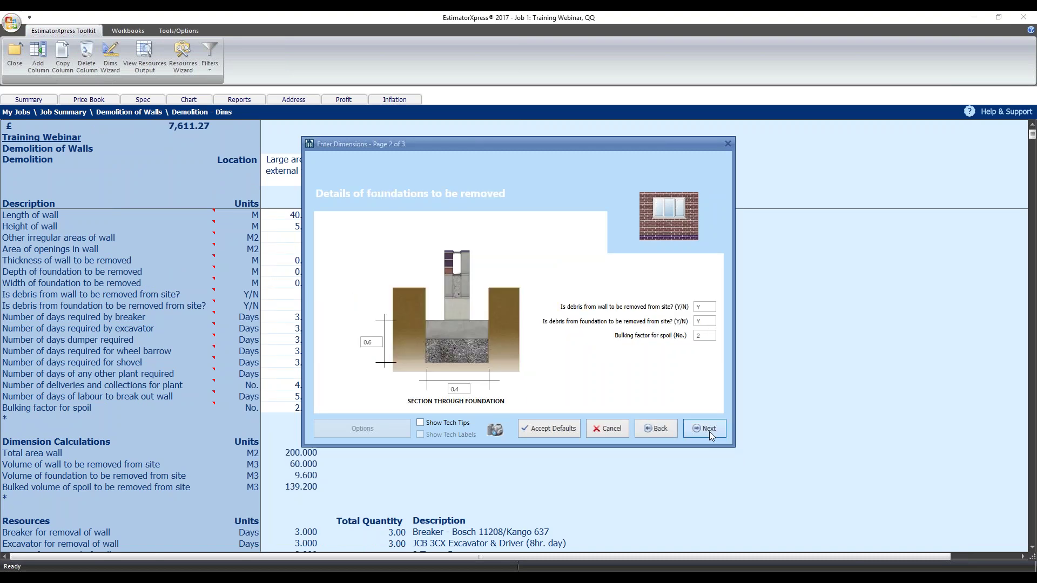
left_click(709, 430)
left_click(709, 431)
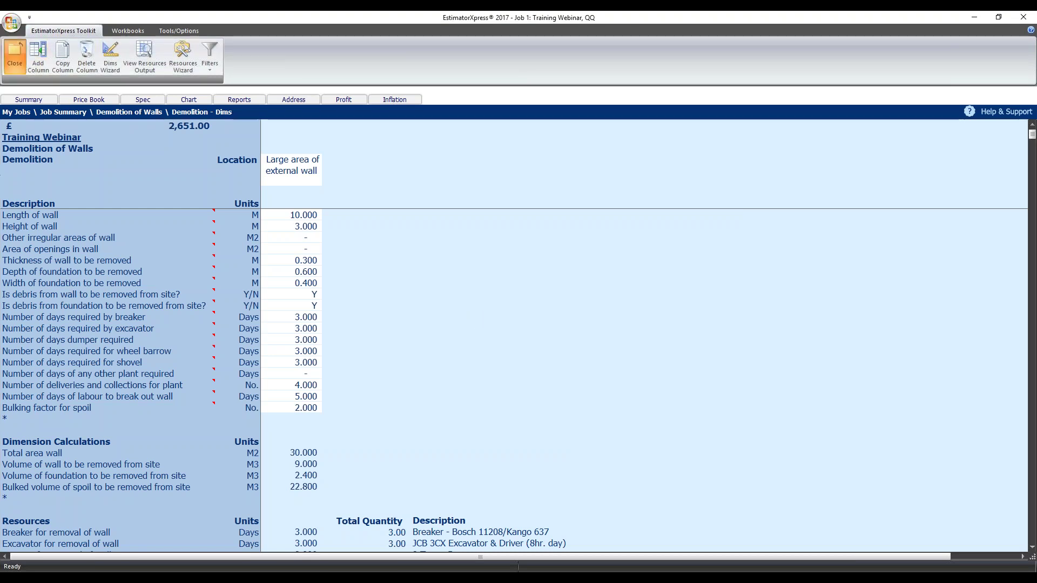
- Close the Demolition of Walls dimensions and workbook, marking the workbook as complete
left_click(15, 52)
left_click(15, 52)
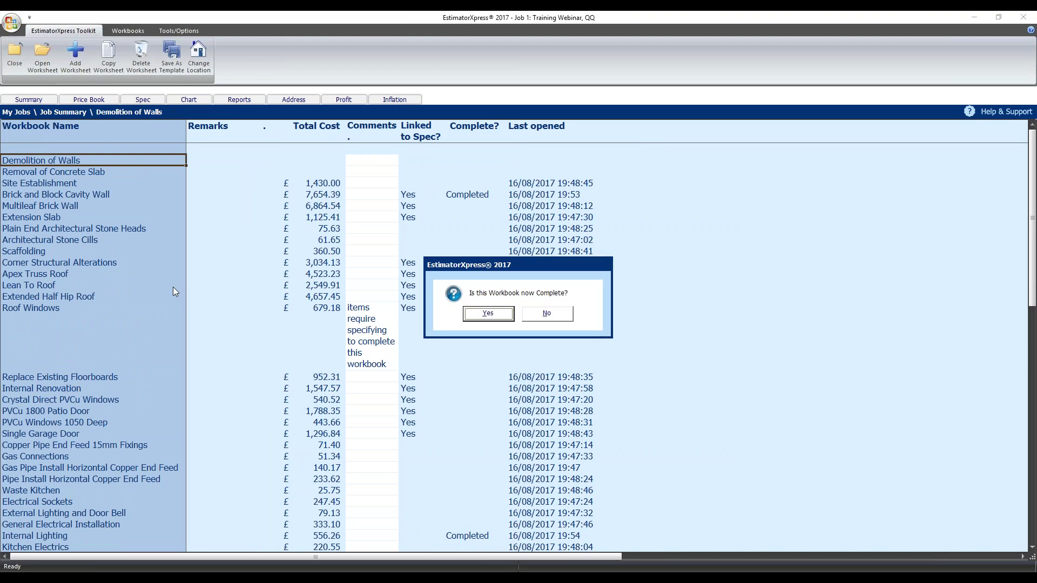
left_click(493, 313)
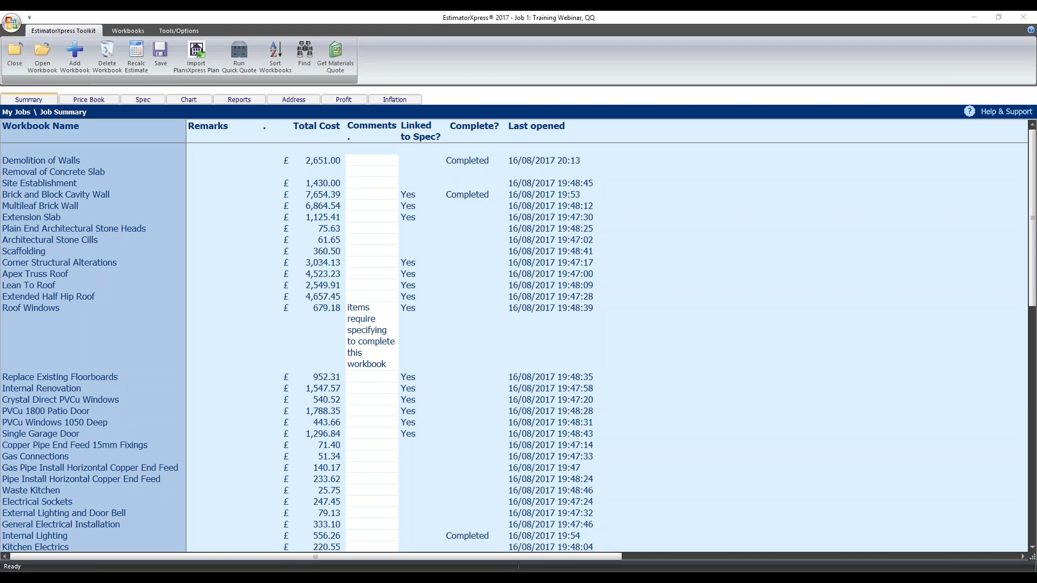
- Close the job with the status Estimate in Progress and return to the start screen
left_click(18, 55)
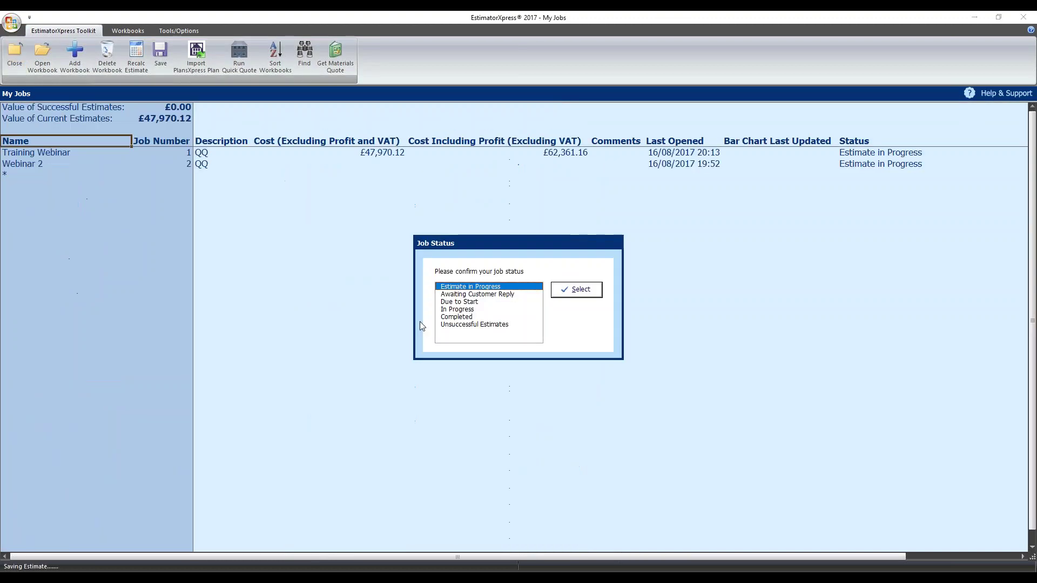
left_click(574, 290)
key("Return")
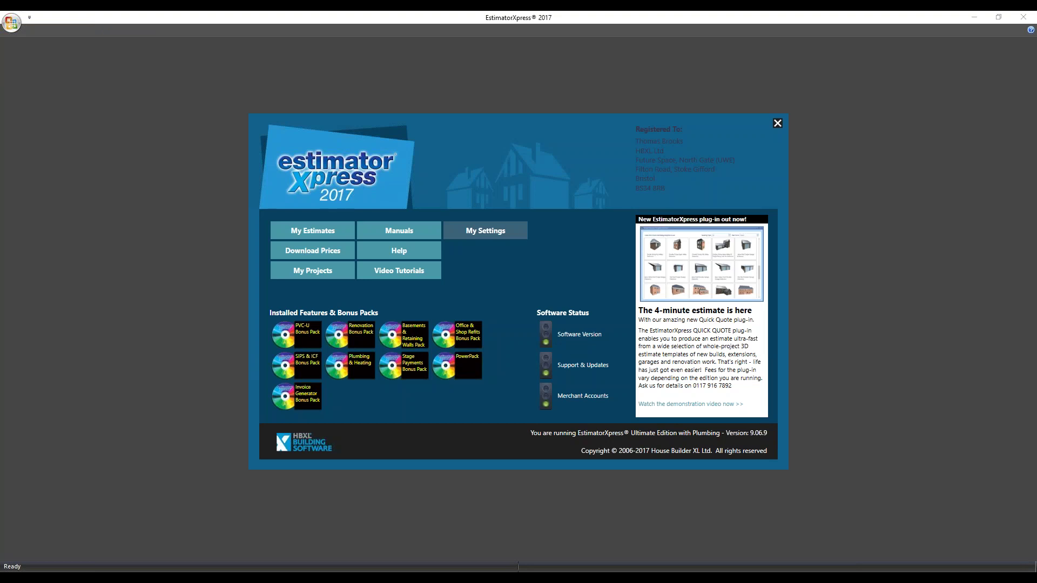
- Reopen the Training Webinar job from the estimates list without loading Quick Quote
left_click(313, 230)
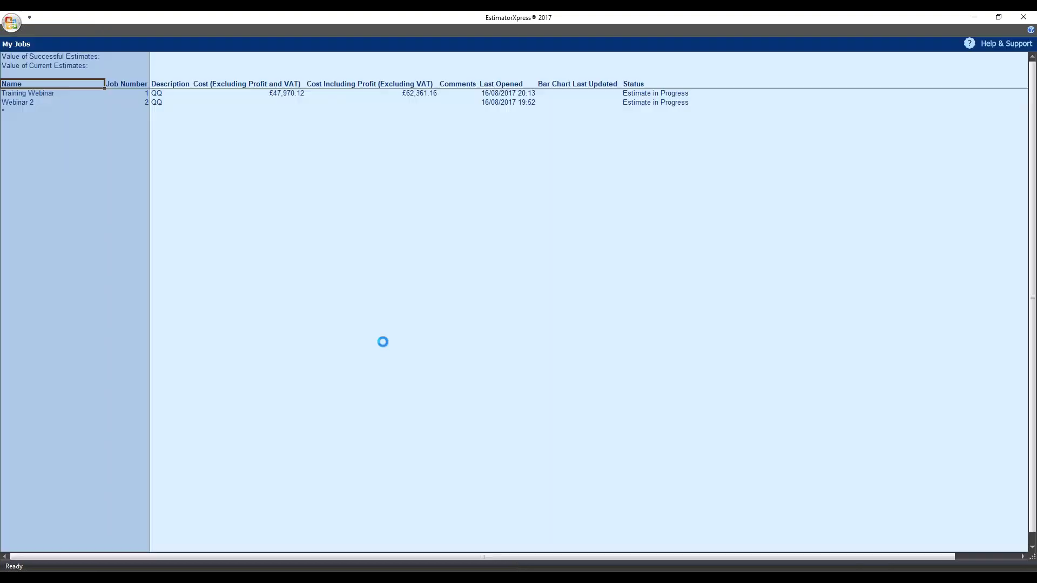
double_click(22, 154)
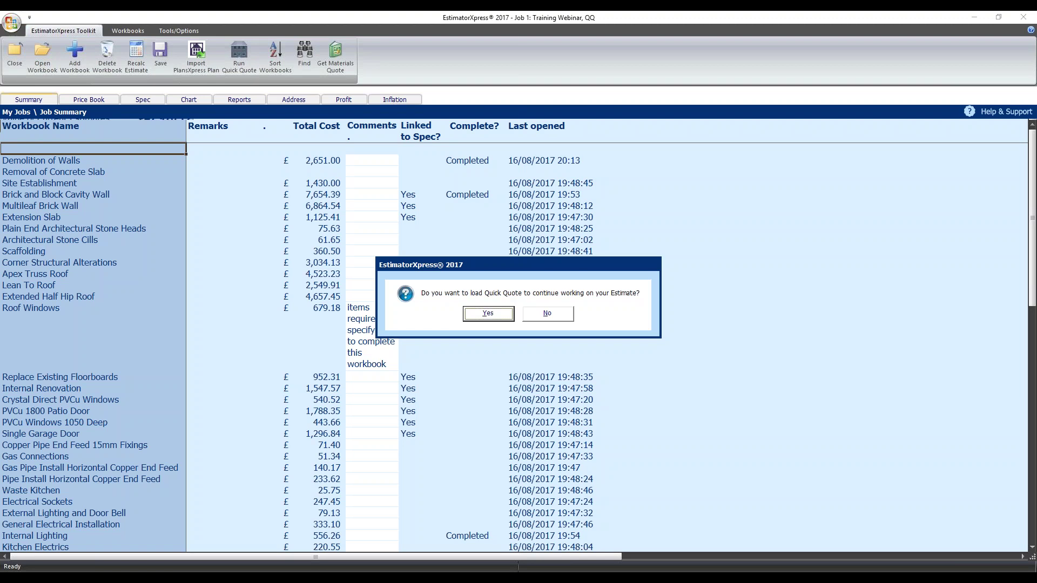
left_click(539, 313)
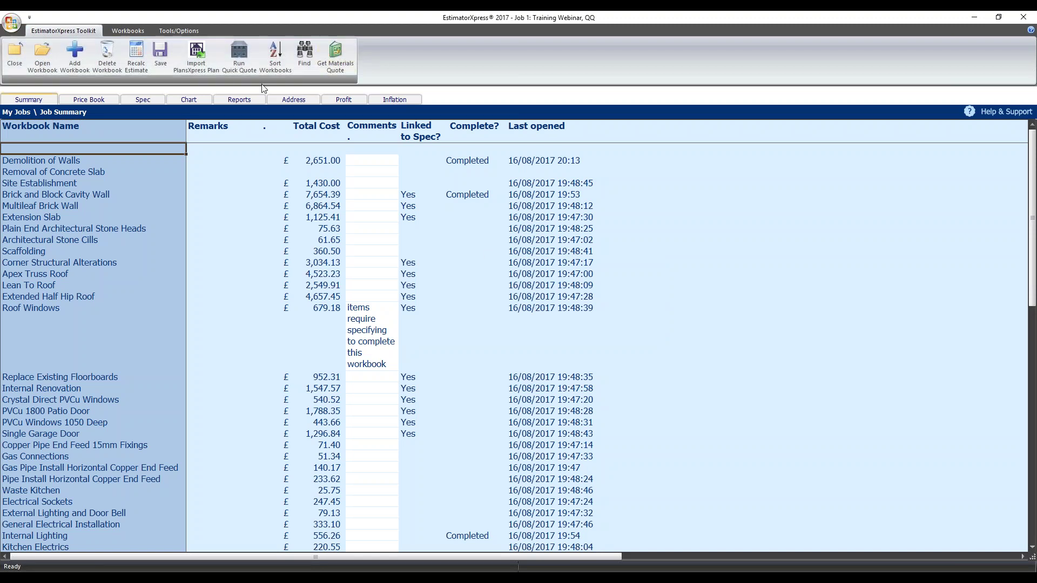
left_click(313, 219)
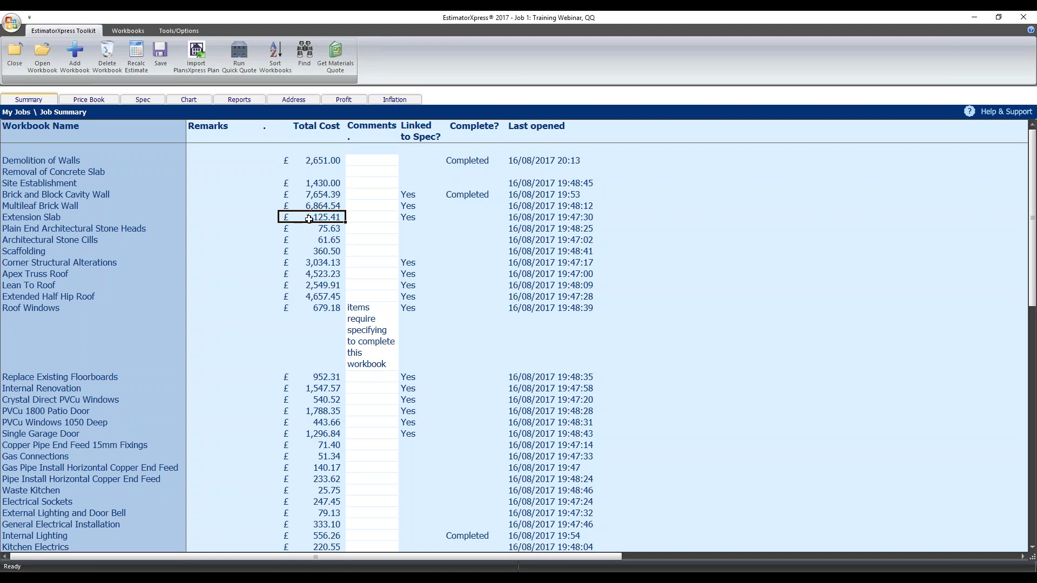
left_click(328, 231)
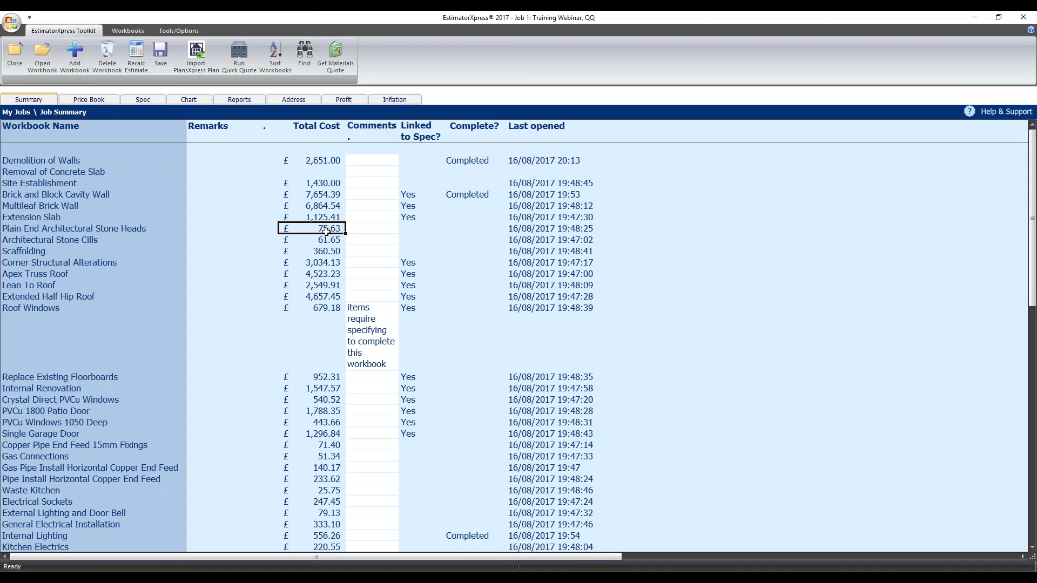
double_click(325, 232)
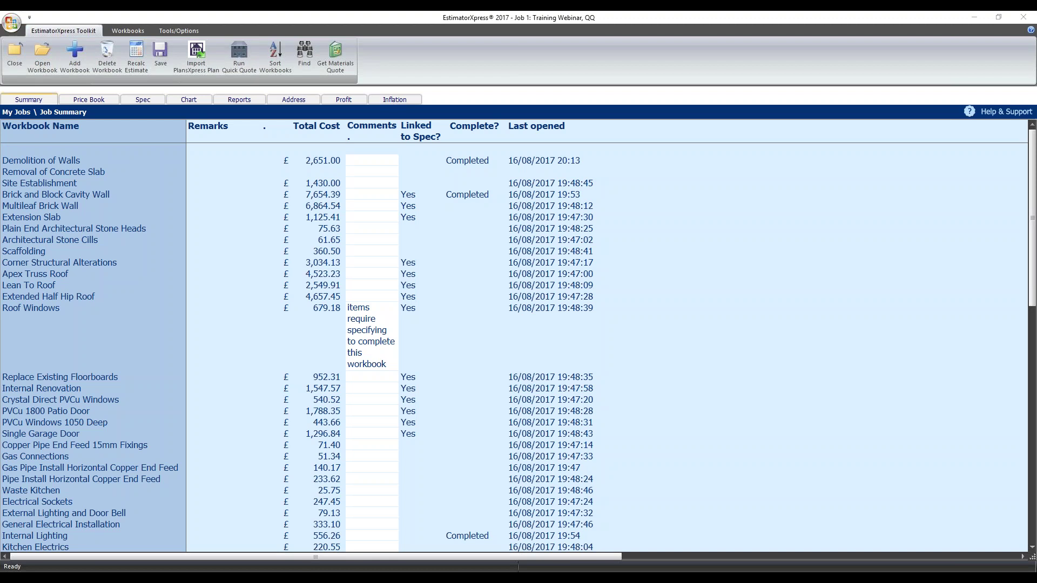
left_click(310, 228)
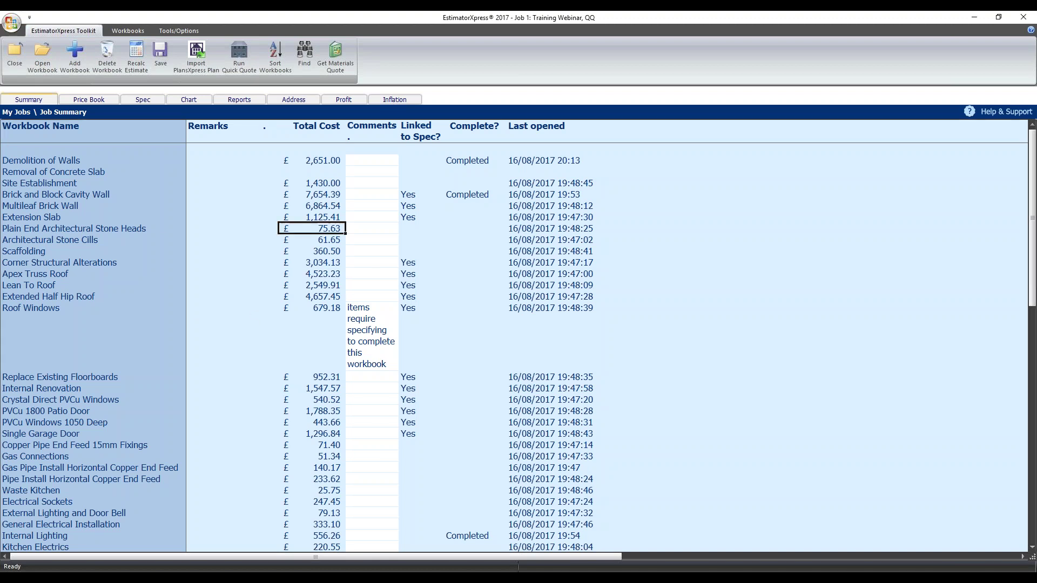
double_click(116, 305)
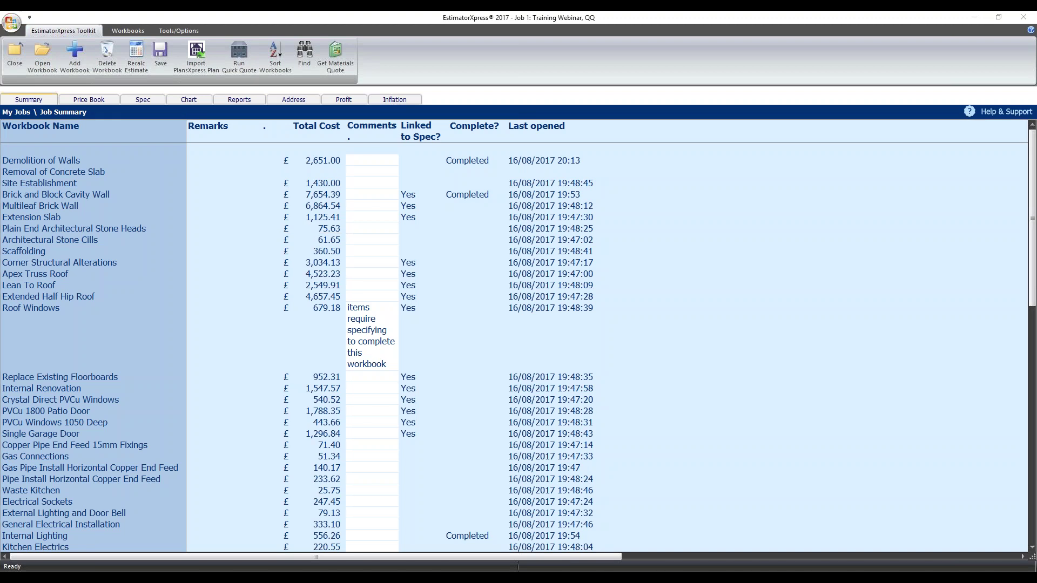